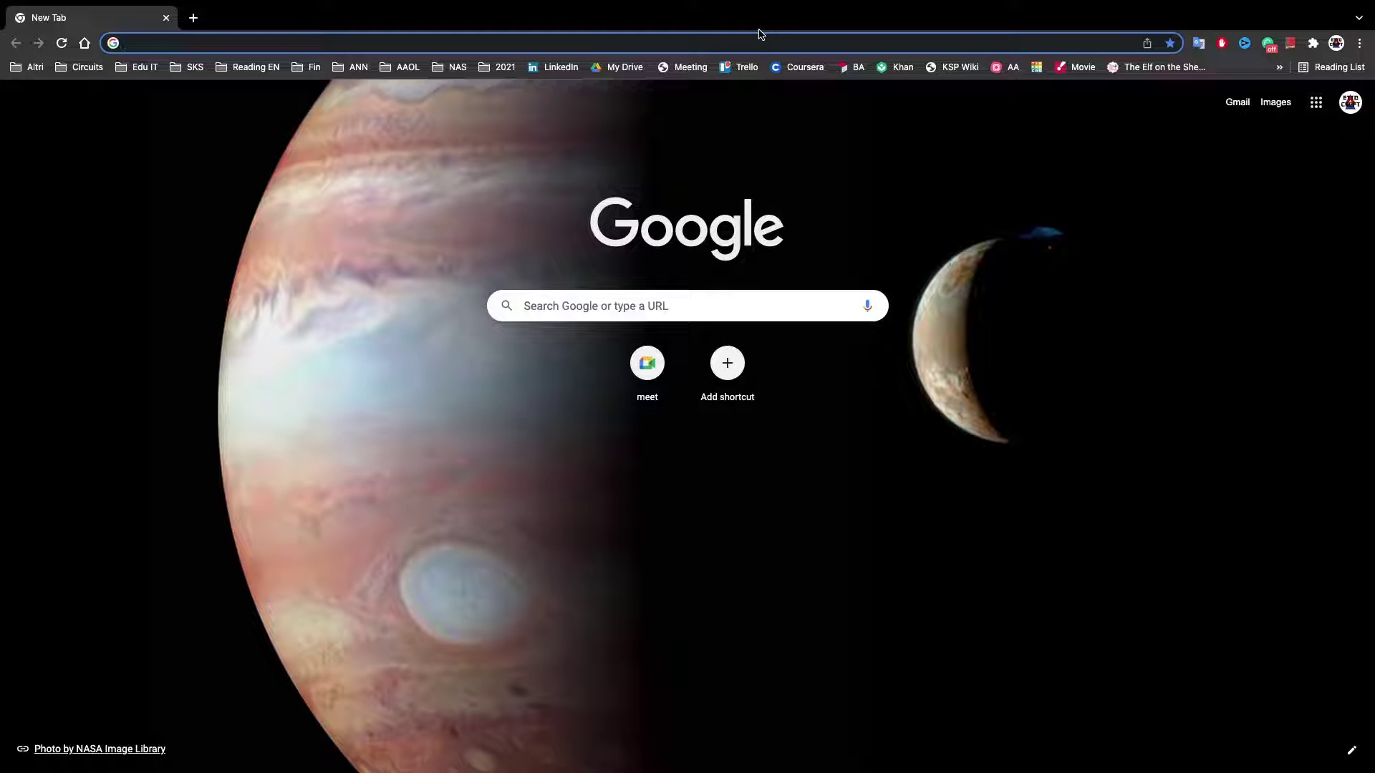
Step: In a new Chrome tab, type 'ti' so the address bar autocompletes tinkercad.com/dashboard
type("tinkercad.com/dashboard")
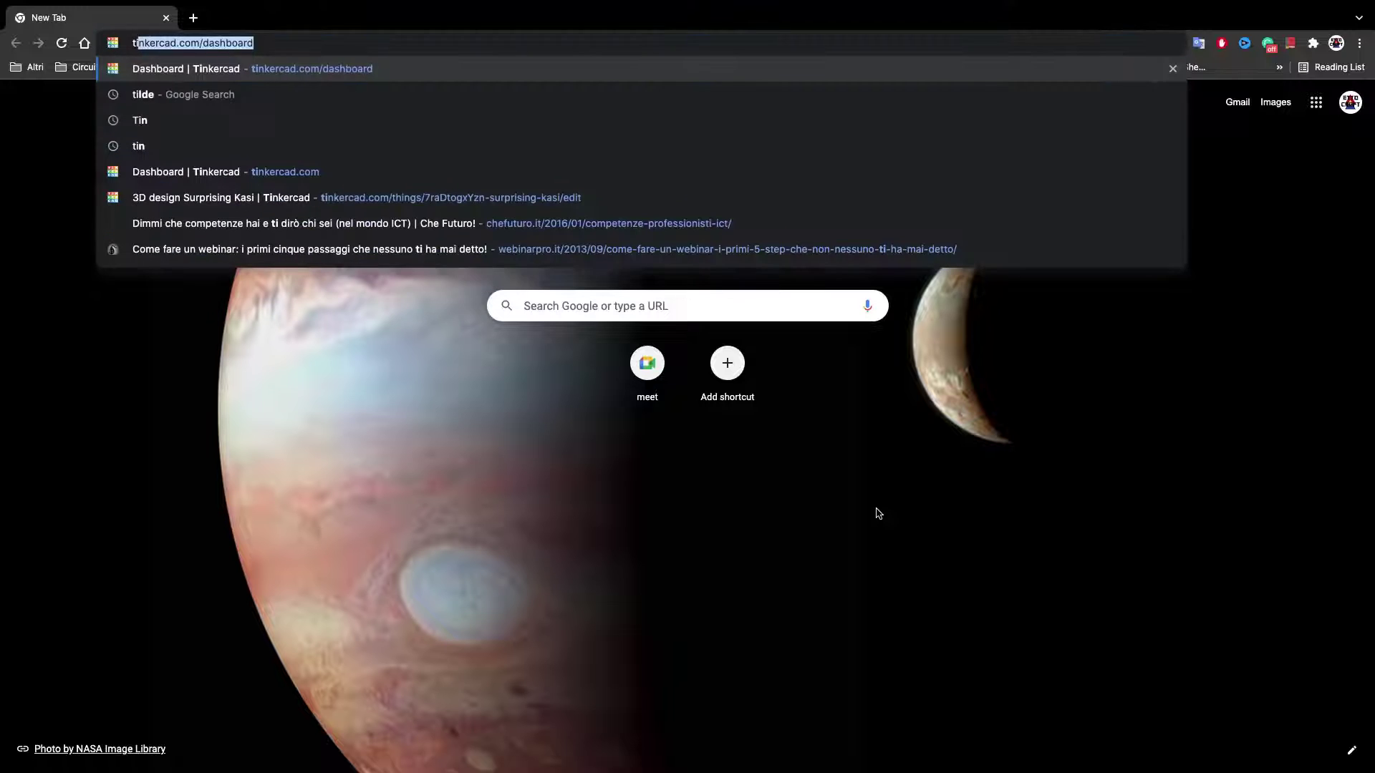
Step: Load tinkercad.com/dashboard, sign in with the saved account, and create a new 3D design
key("Return")
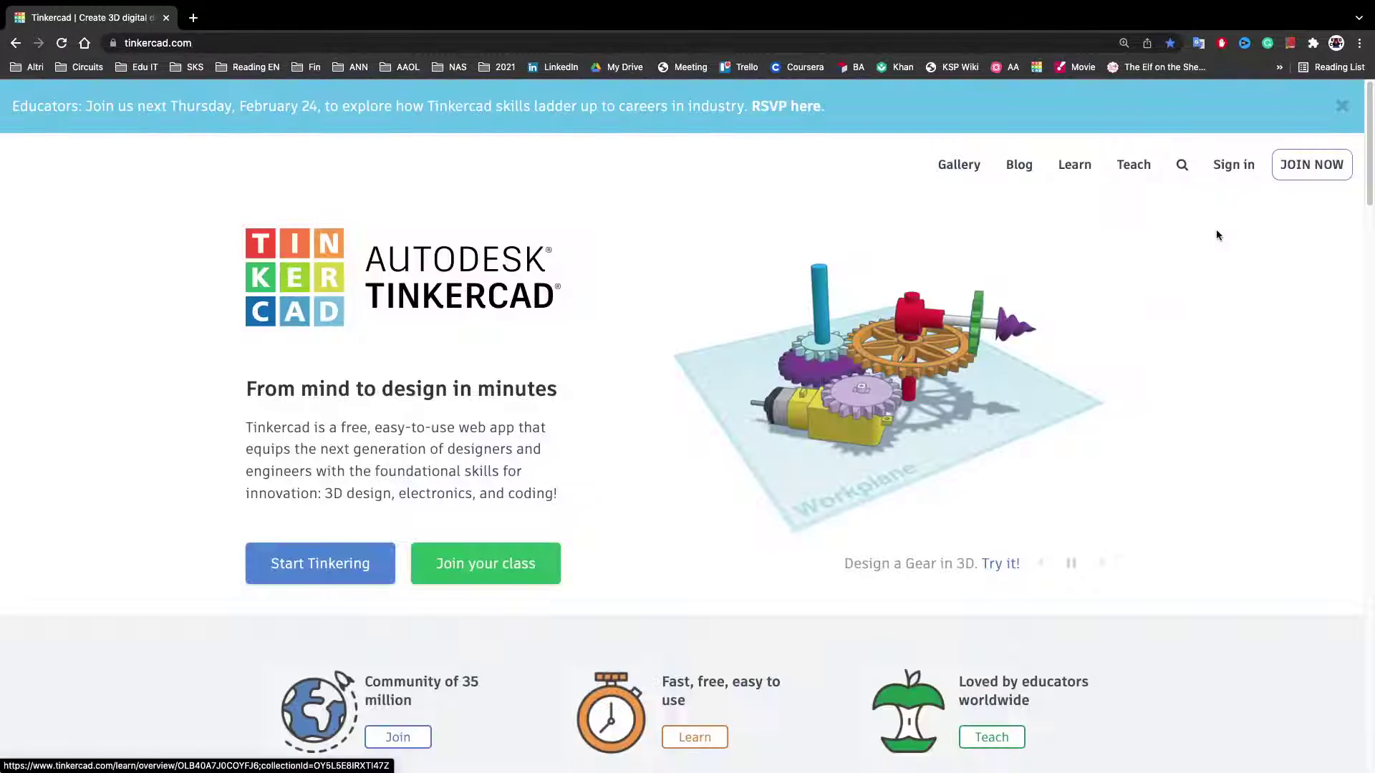
left_click(1248, 177)
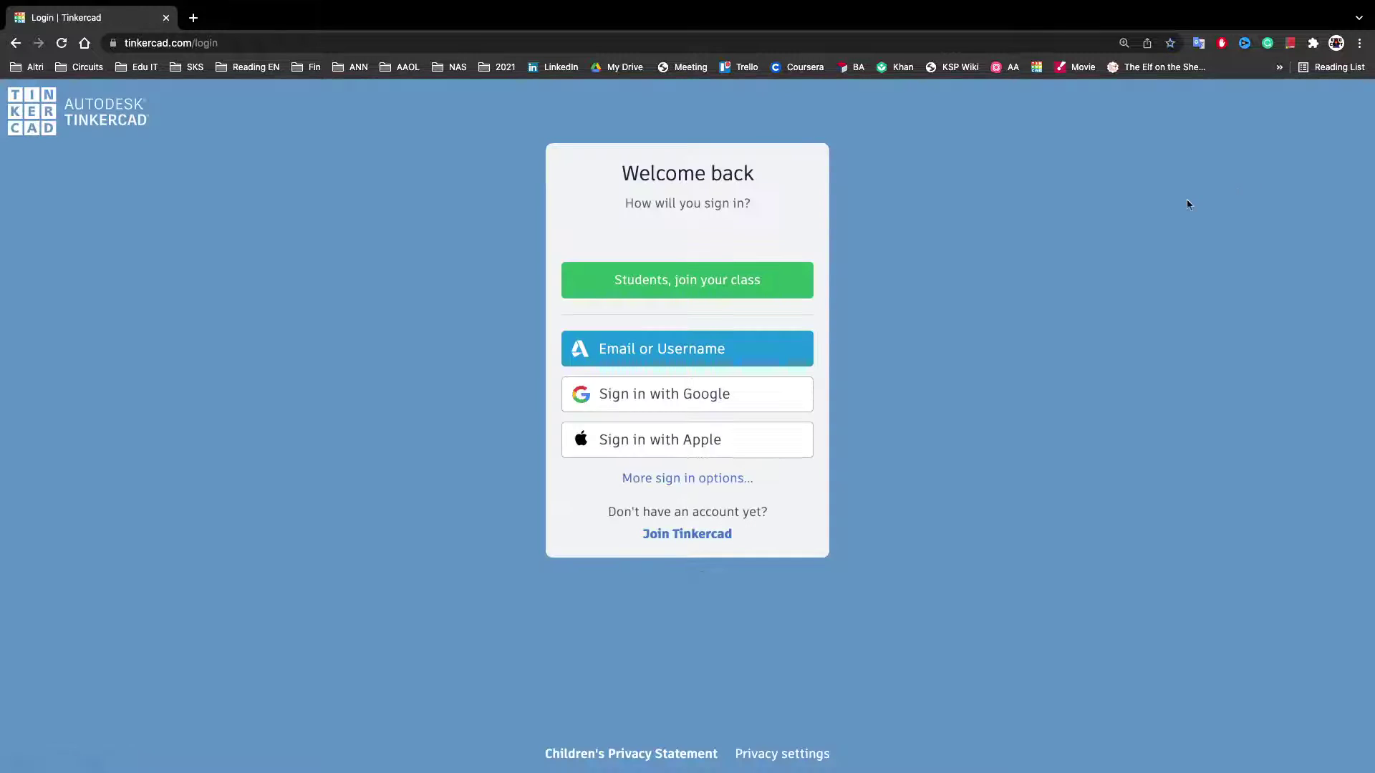
left_click(776, 405)
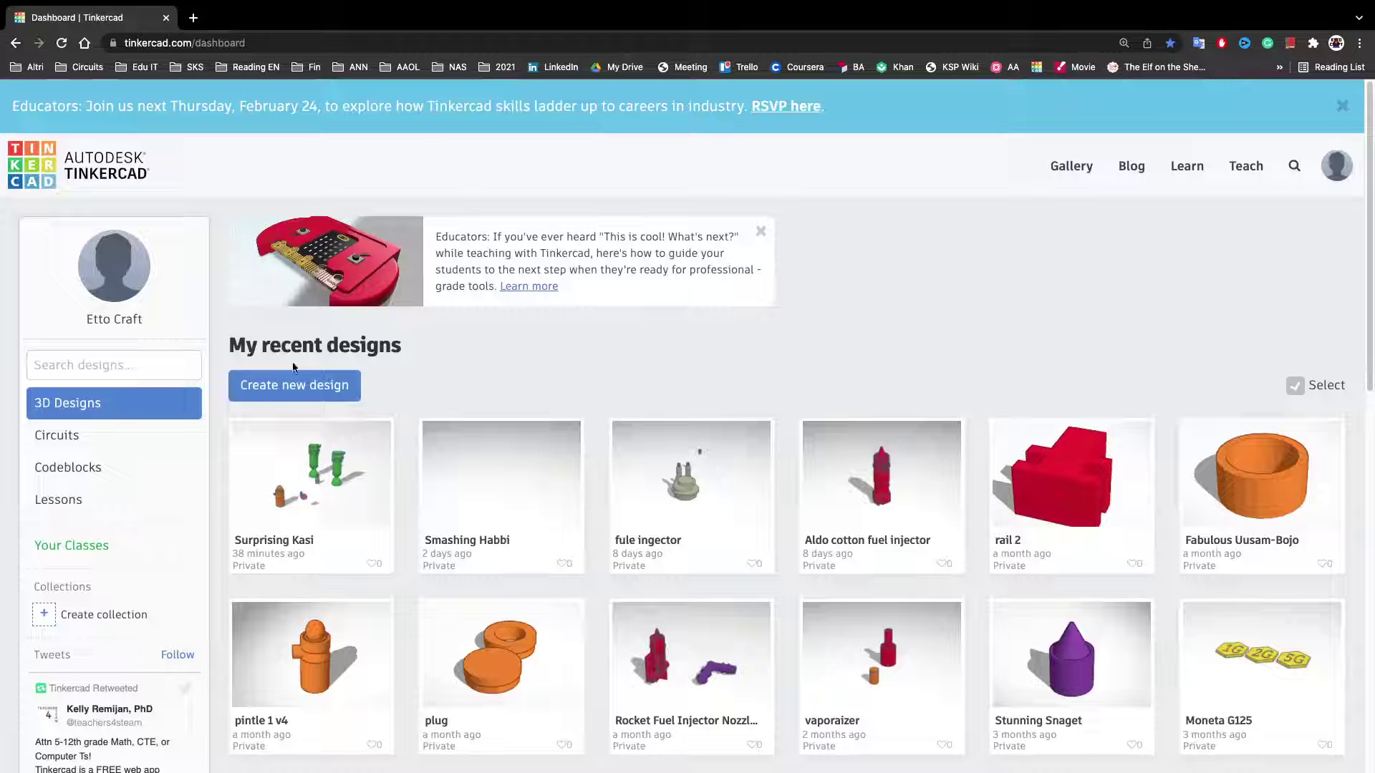
left_click(300, 385)
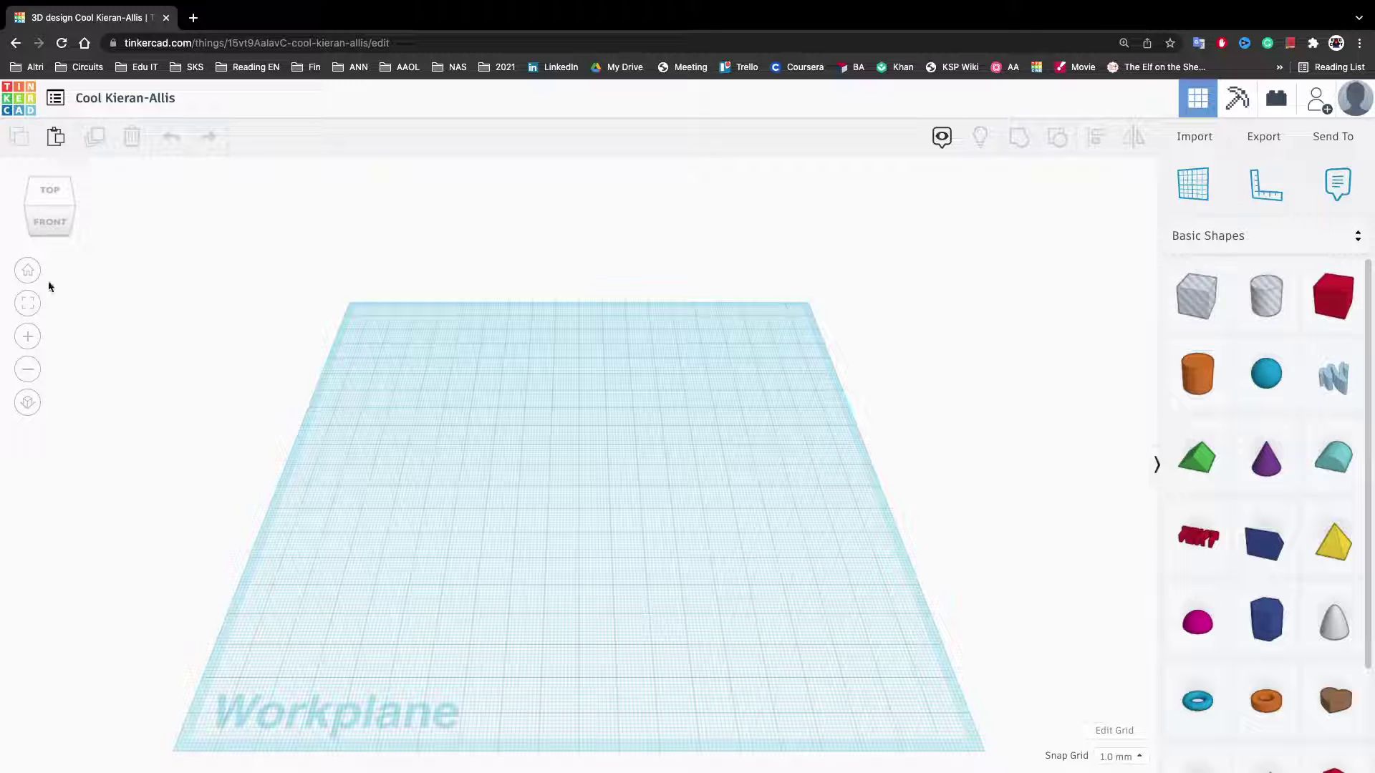
left_click(80, 216)
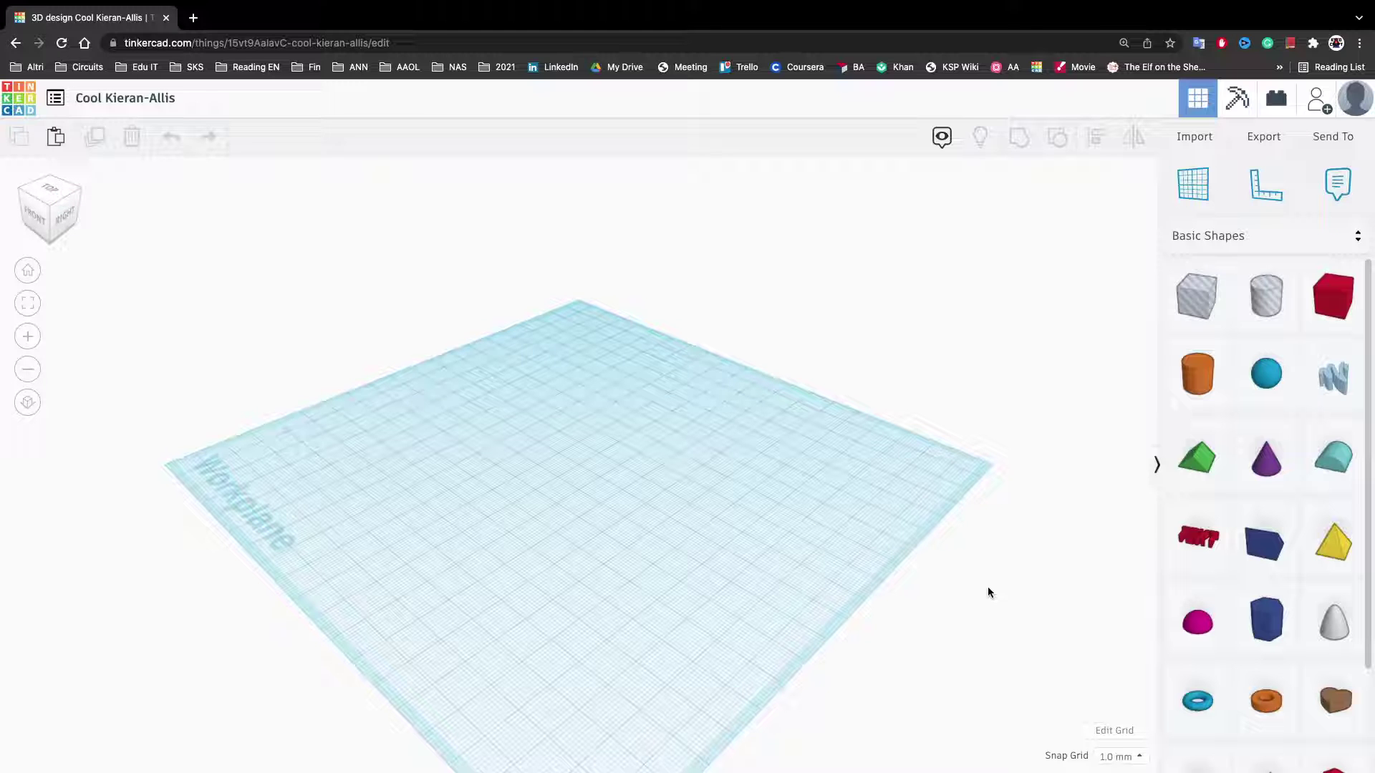
right_click_drag(987, 591, 727, 448)
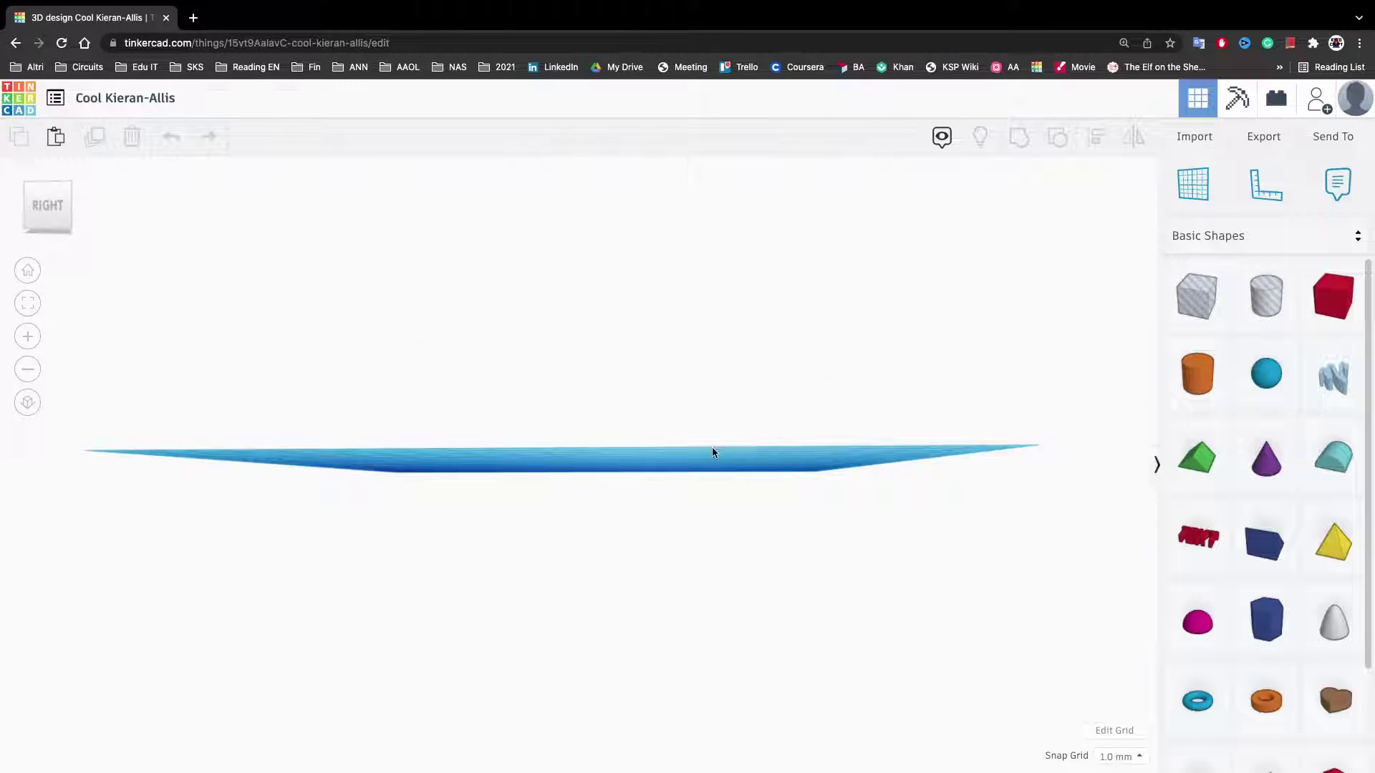
right_click_drag(797, 295, 712, 565)
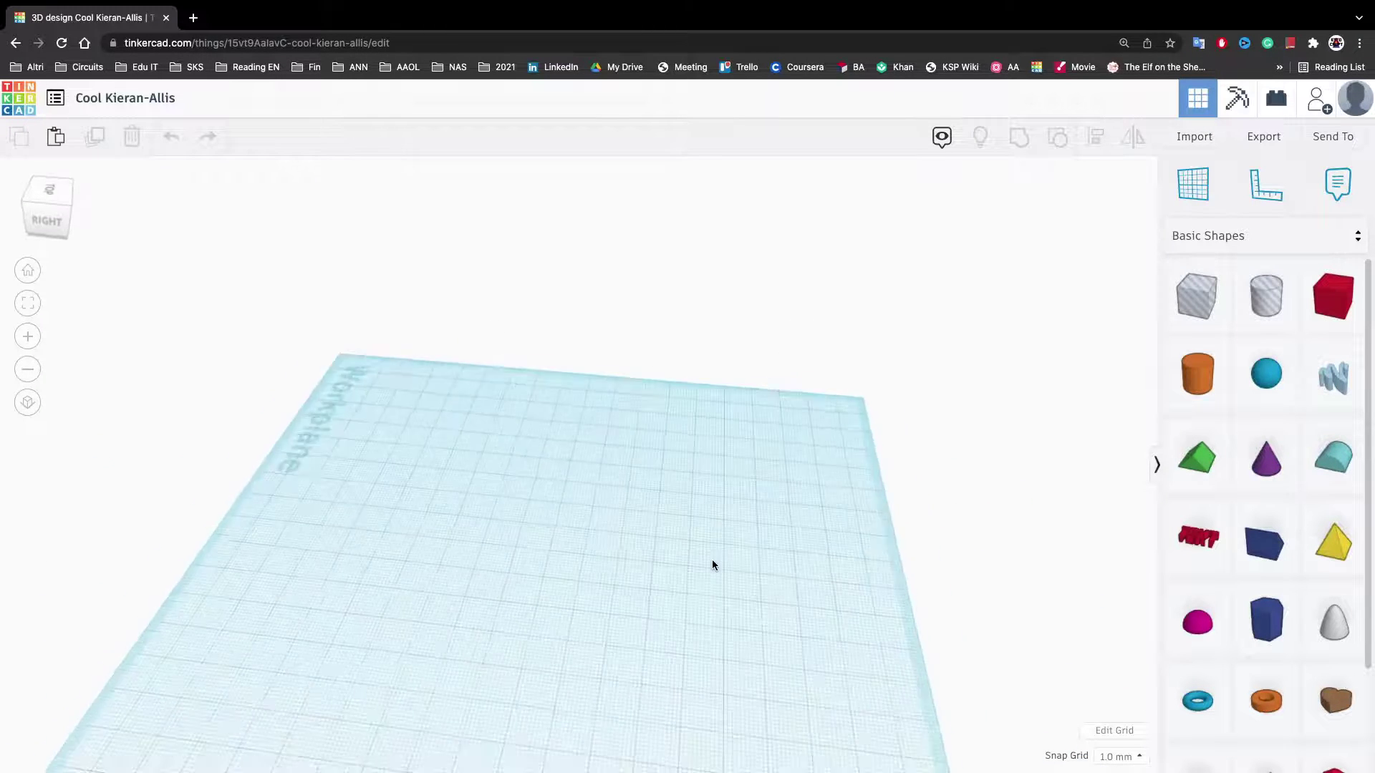
scroll(712, 565, "up", 5)
scroll(711, 565, "down", 10)
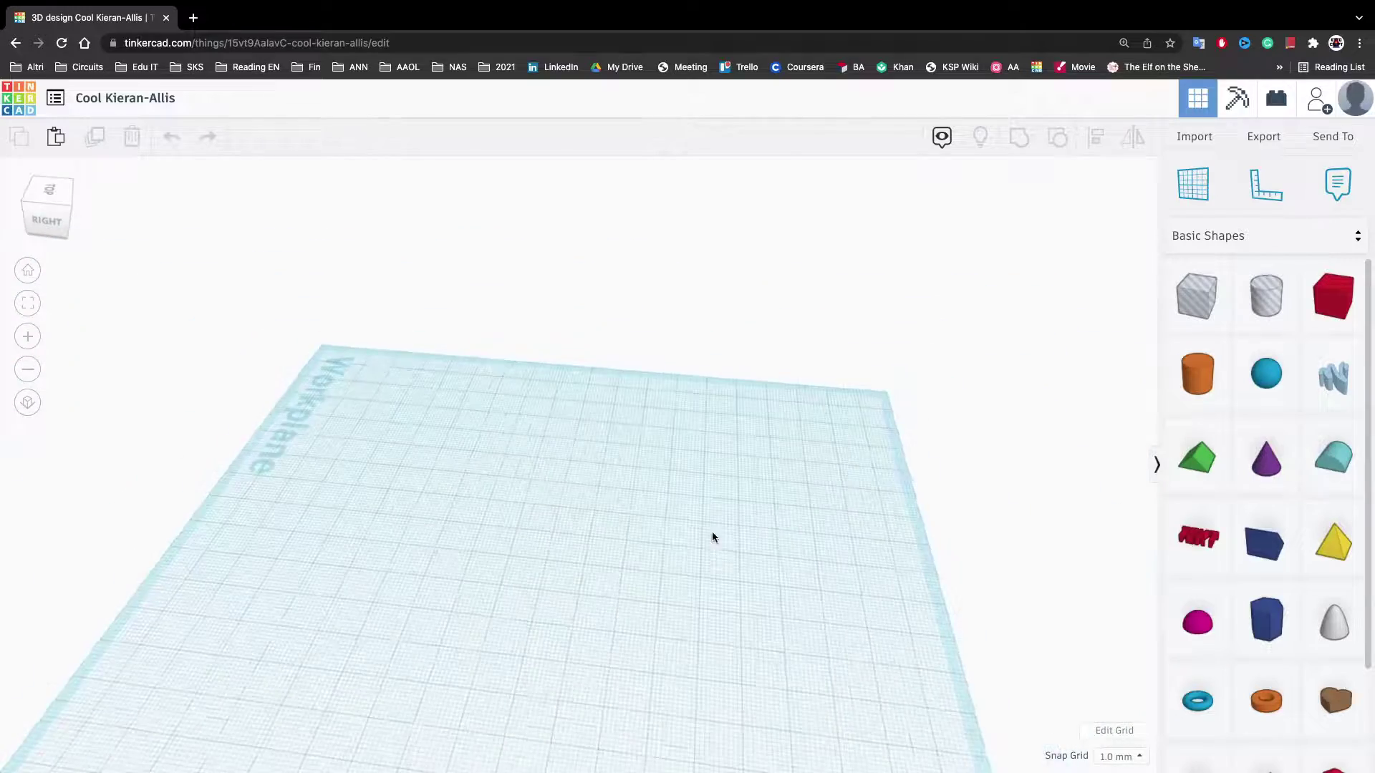
scroll(711, 501, "up", 8)
scroll(711, 499, "up", 3)
scroll(711, 498, "down", 6)
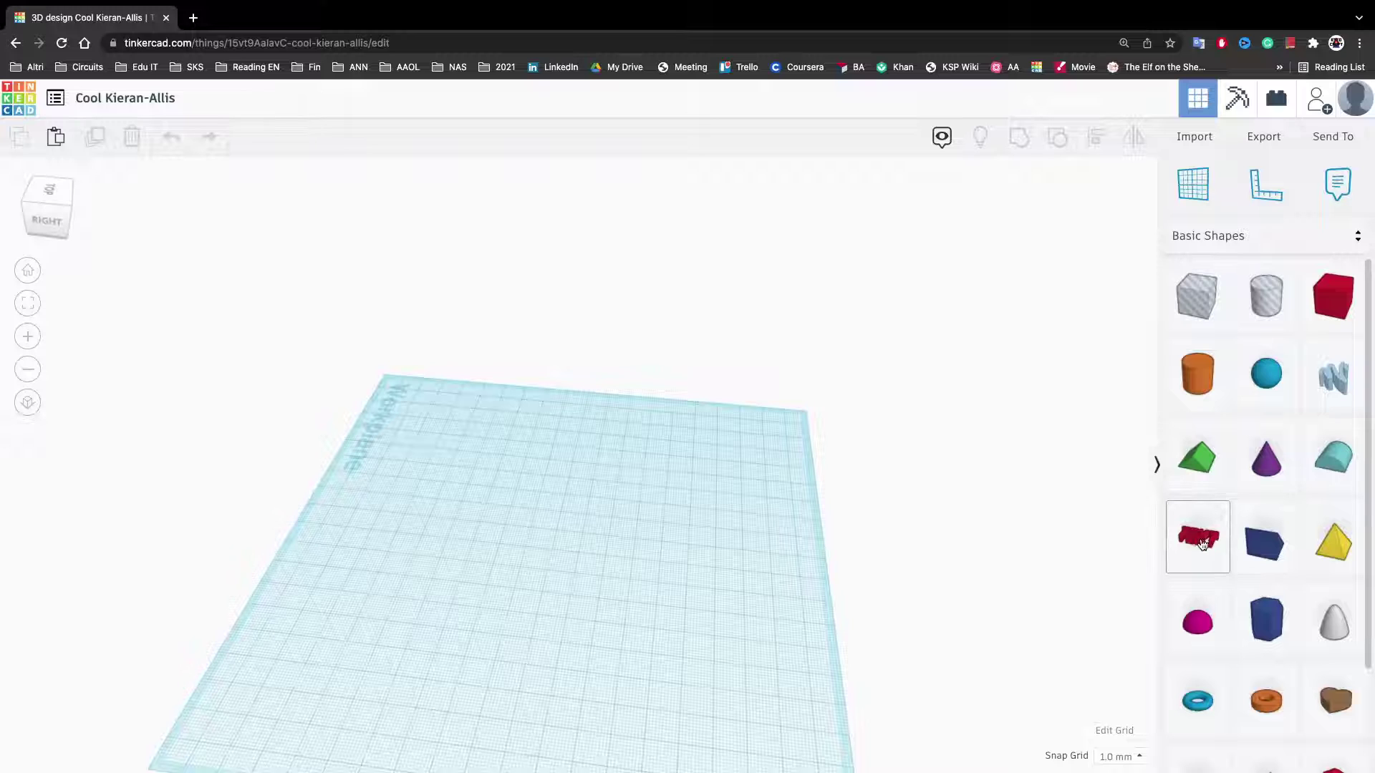
left_click_drag(1190, 545, 433, 570)
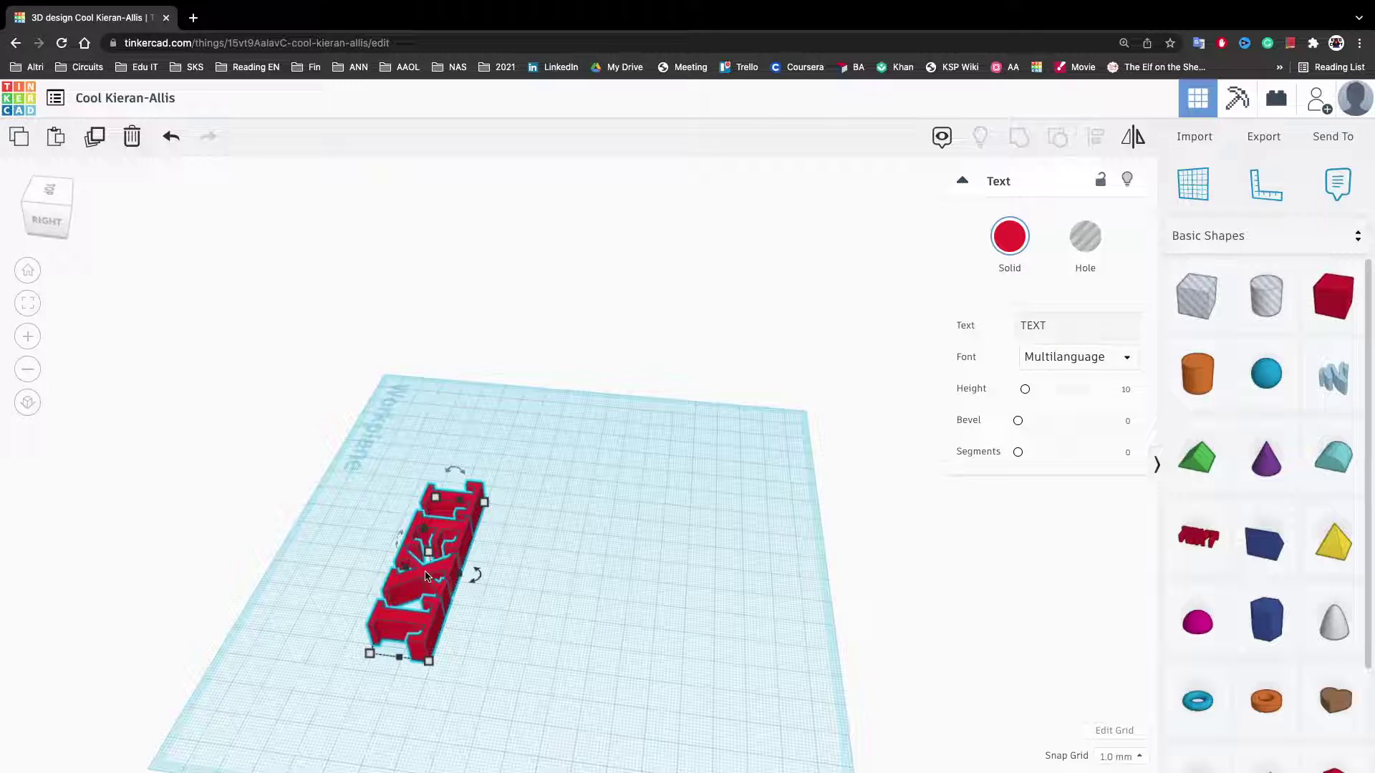
key("Delete")
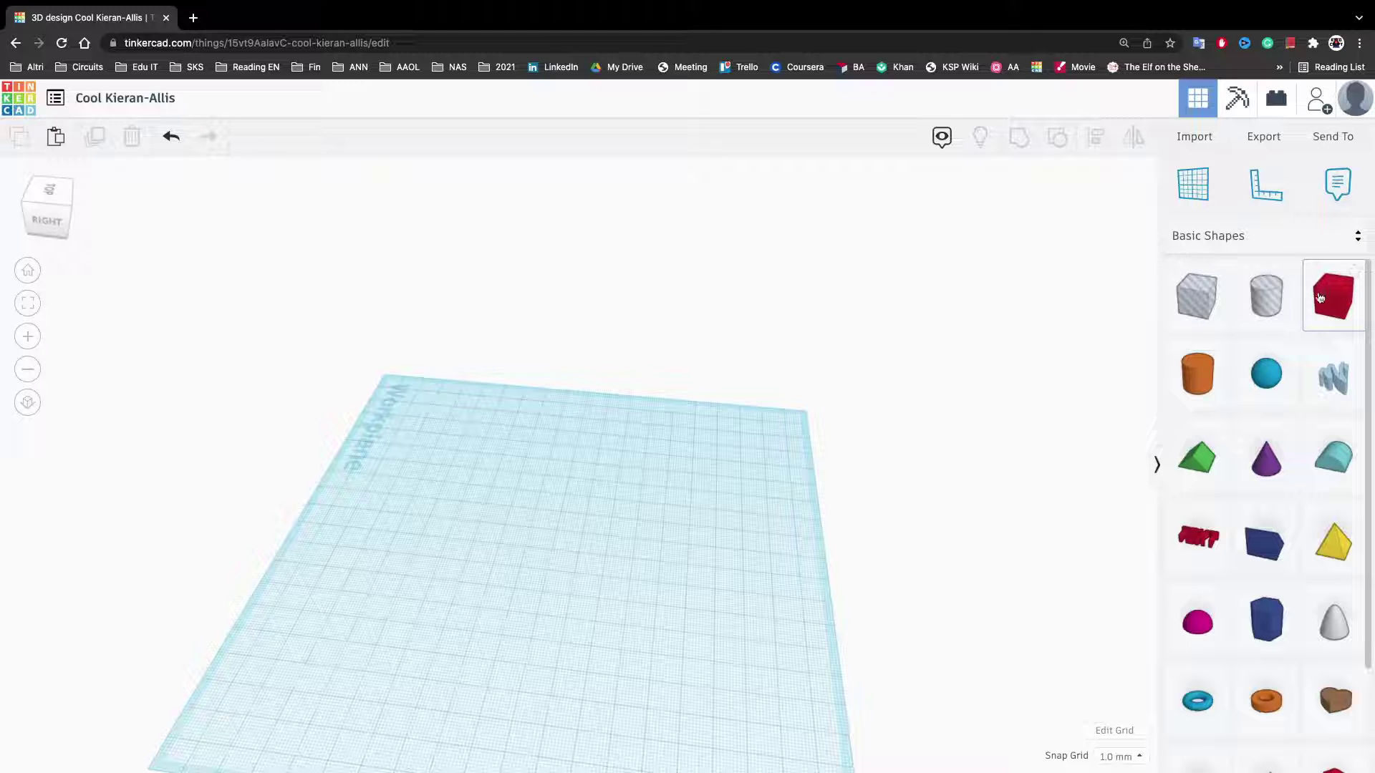
left_click(1250, 240)
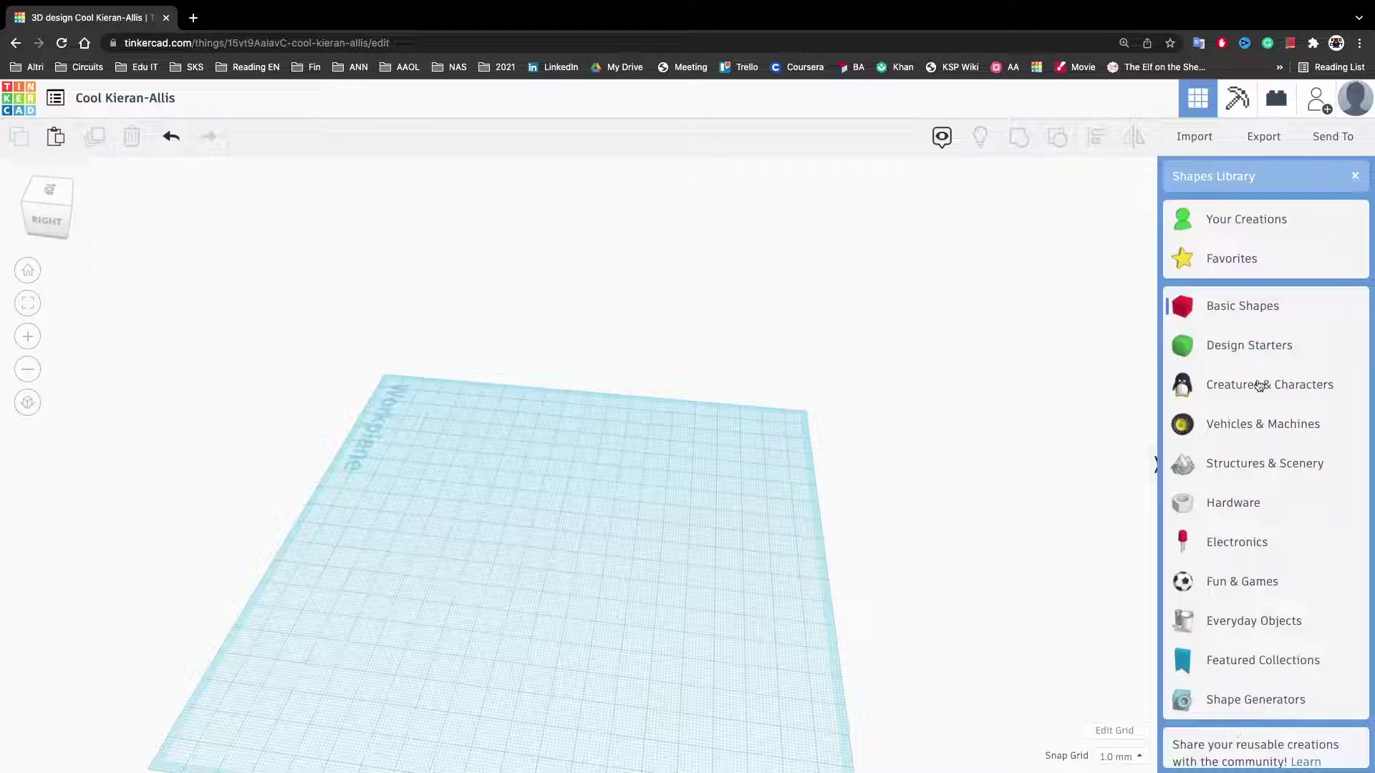
left_click(1350, 176)
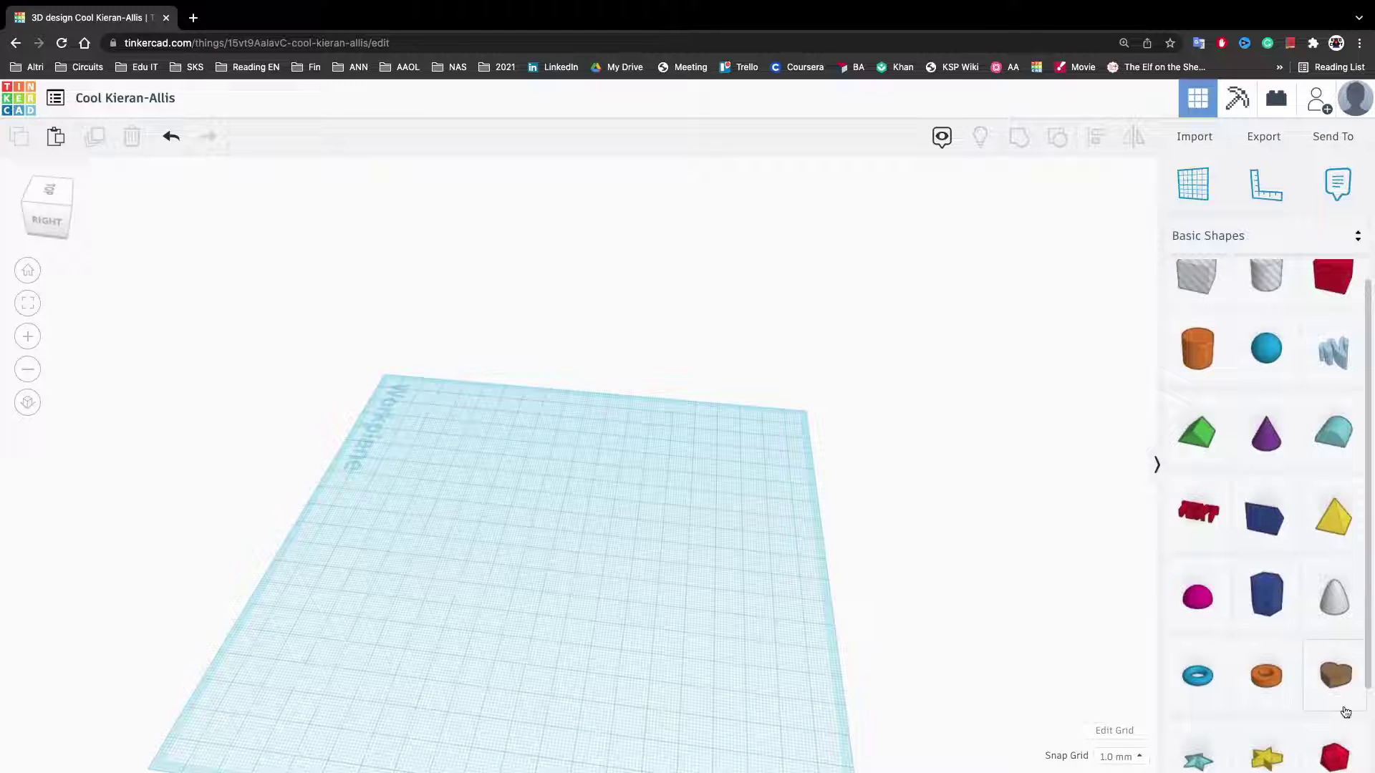
scroll(1270, 615, "down", 3)
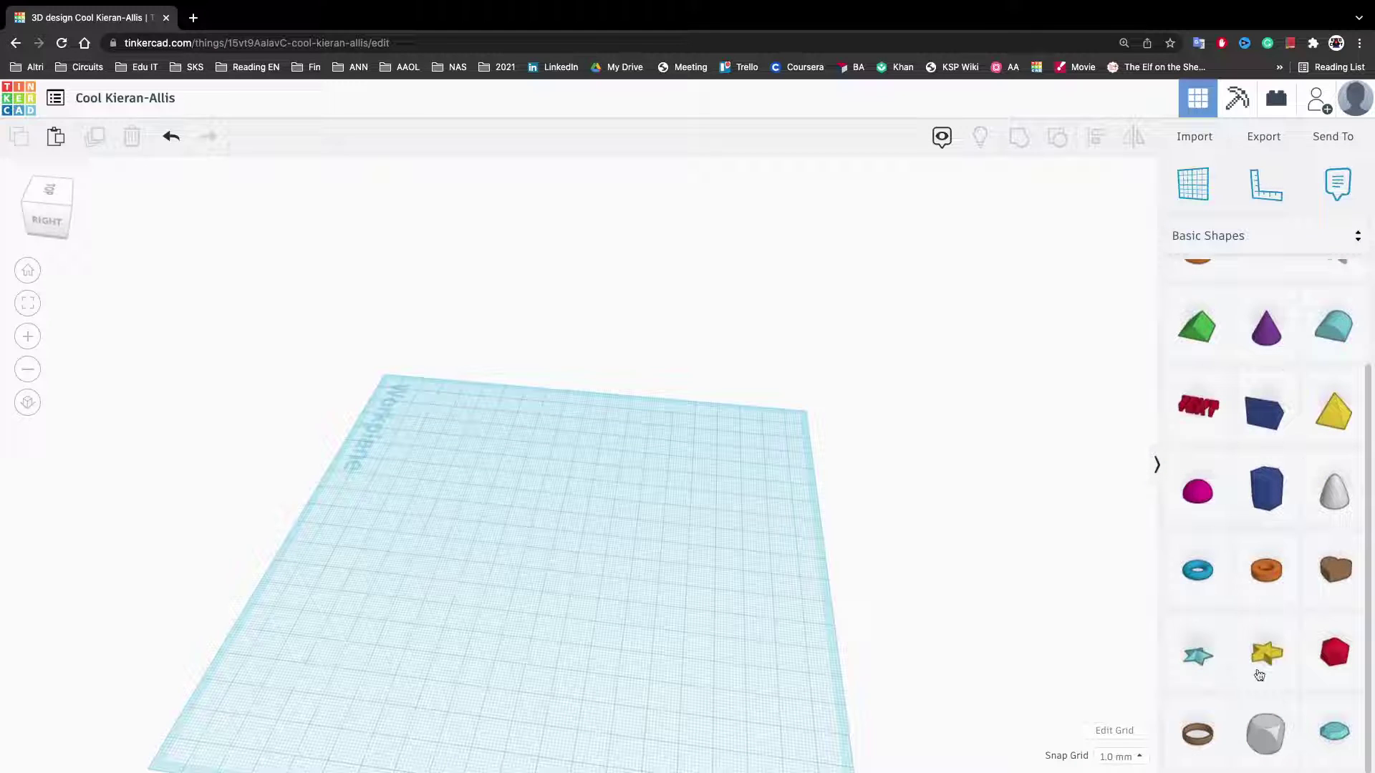
scroll(1264, 644, "up", 4)
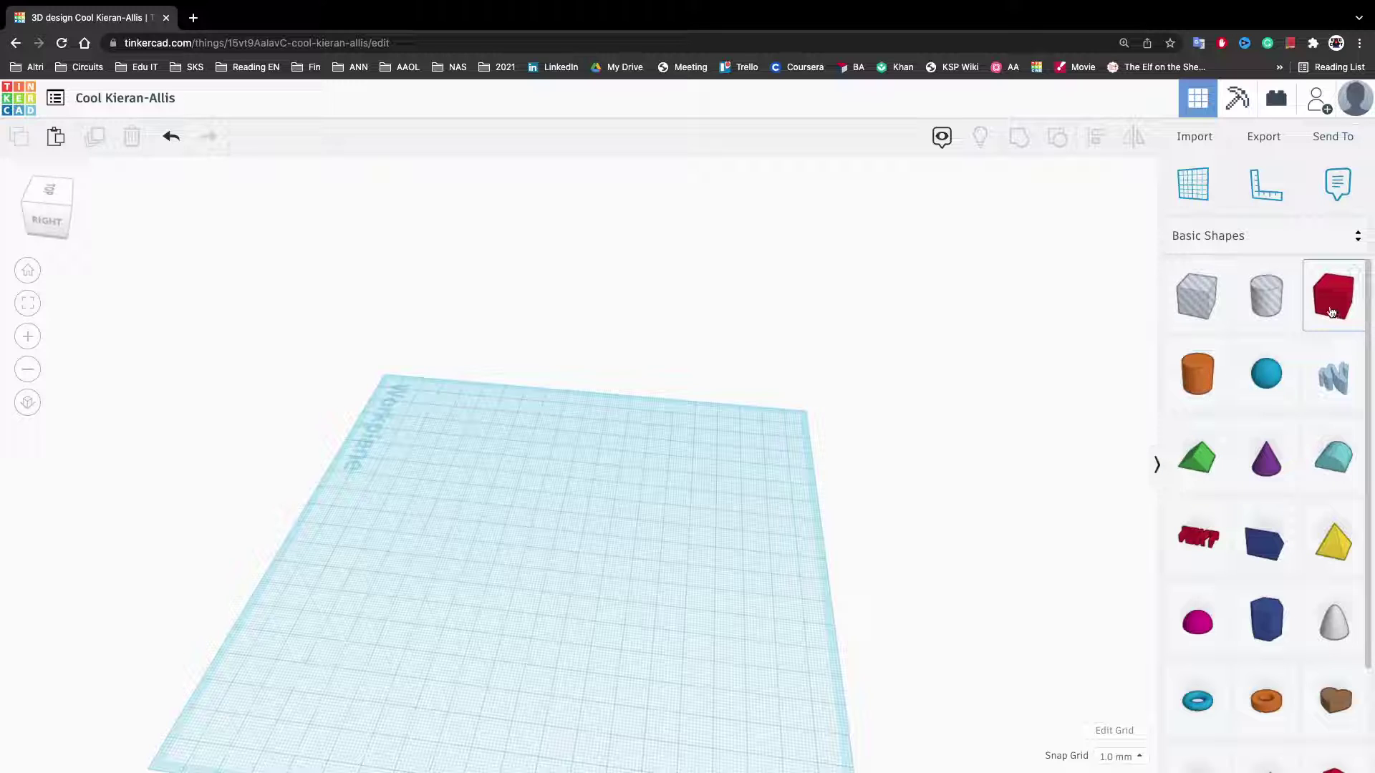
Step: Place a Box on the workplane and try teal, black and yellow colours on it
left_click_drag(996, 418, 518, 531)
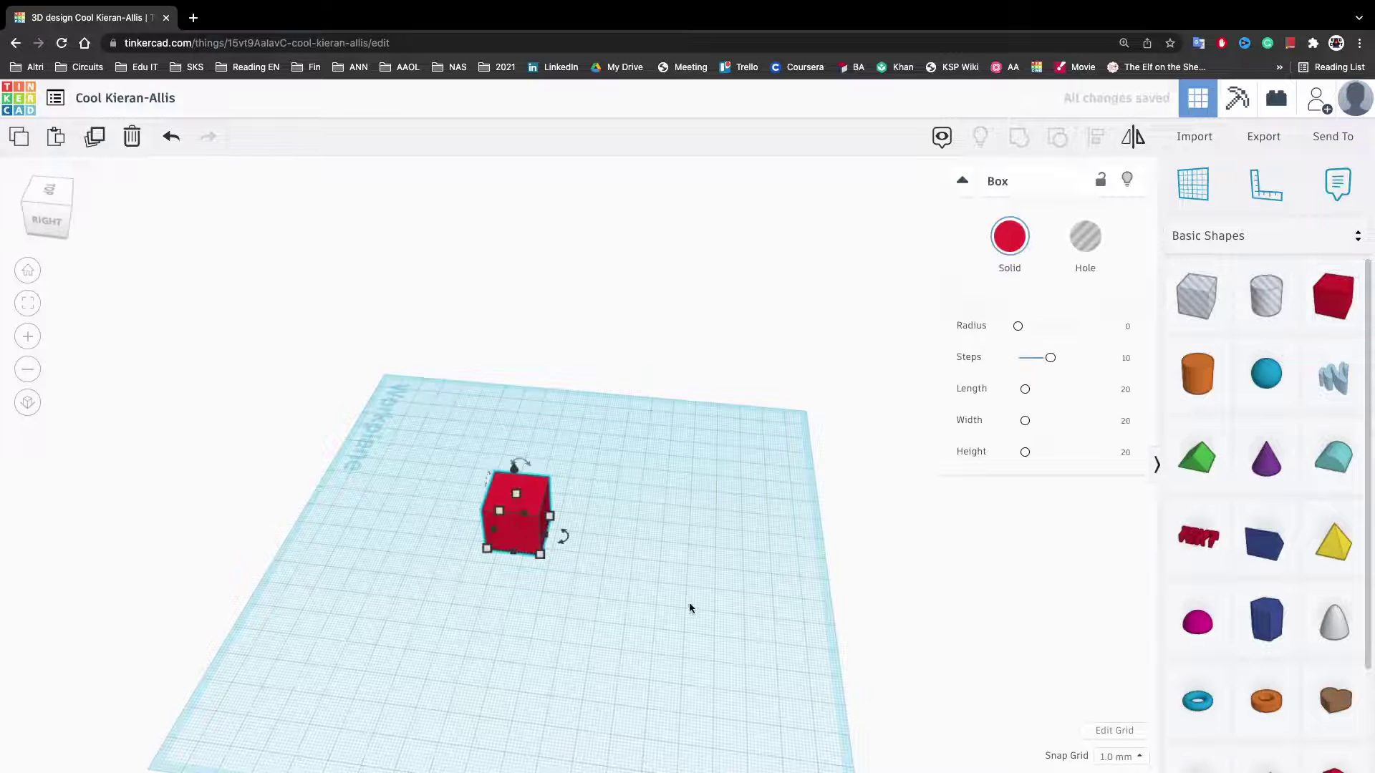
right_click_drag(742, 543, 904, 428)
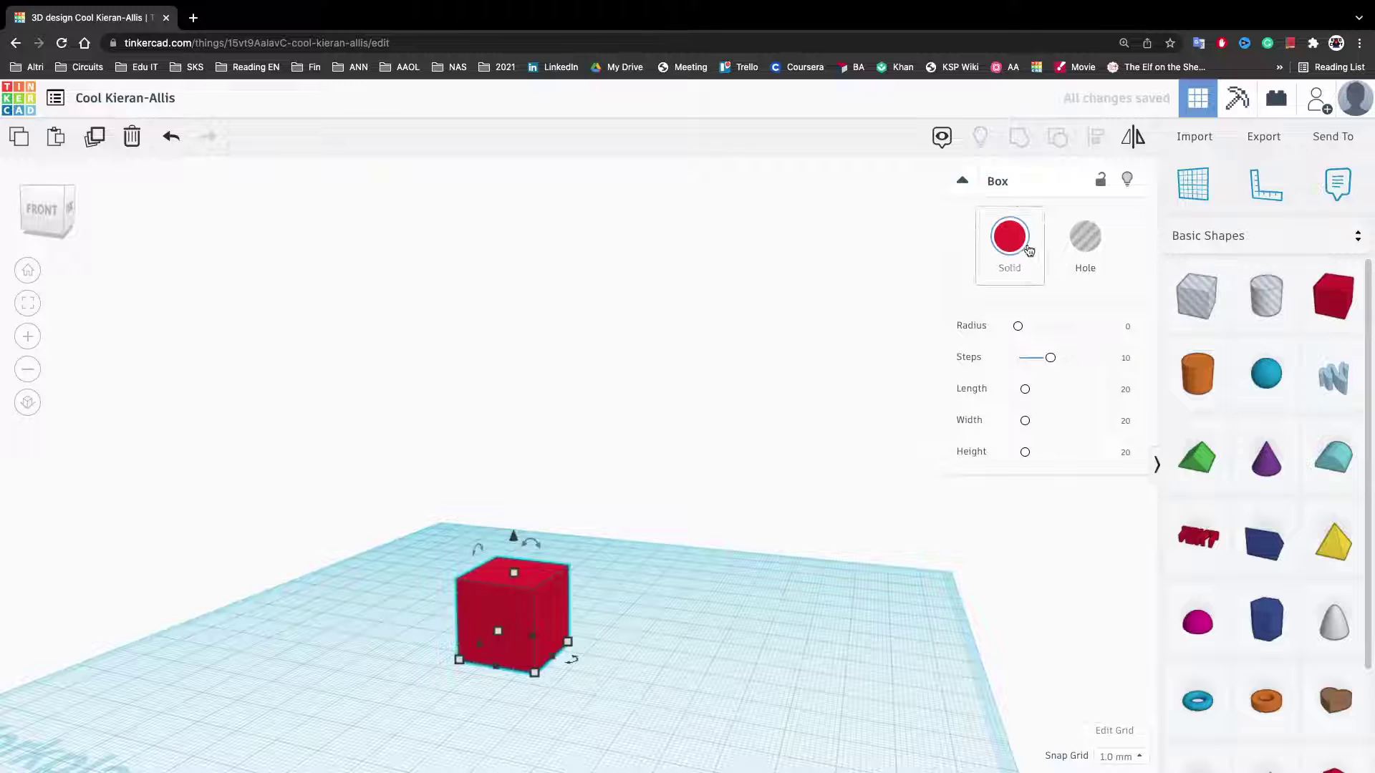
left_click(1025, 247)
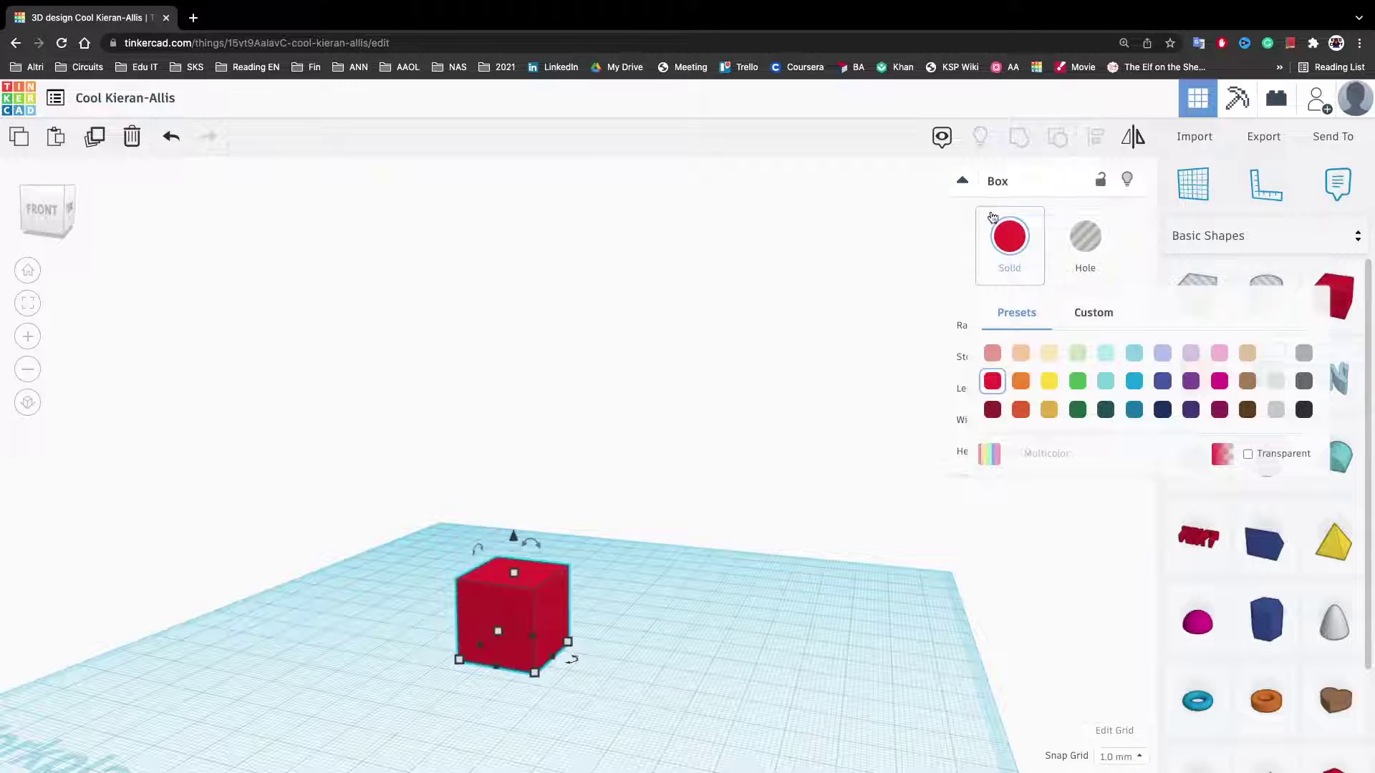
left_click(1106, 381)
left_click(1010, 237)
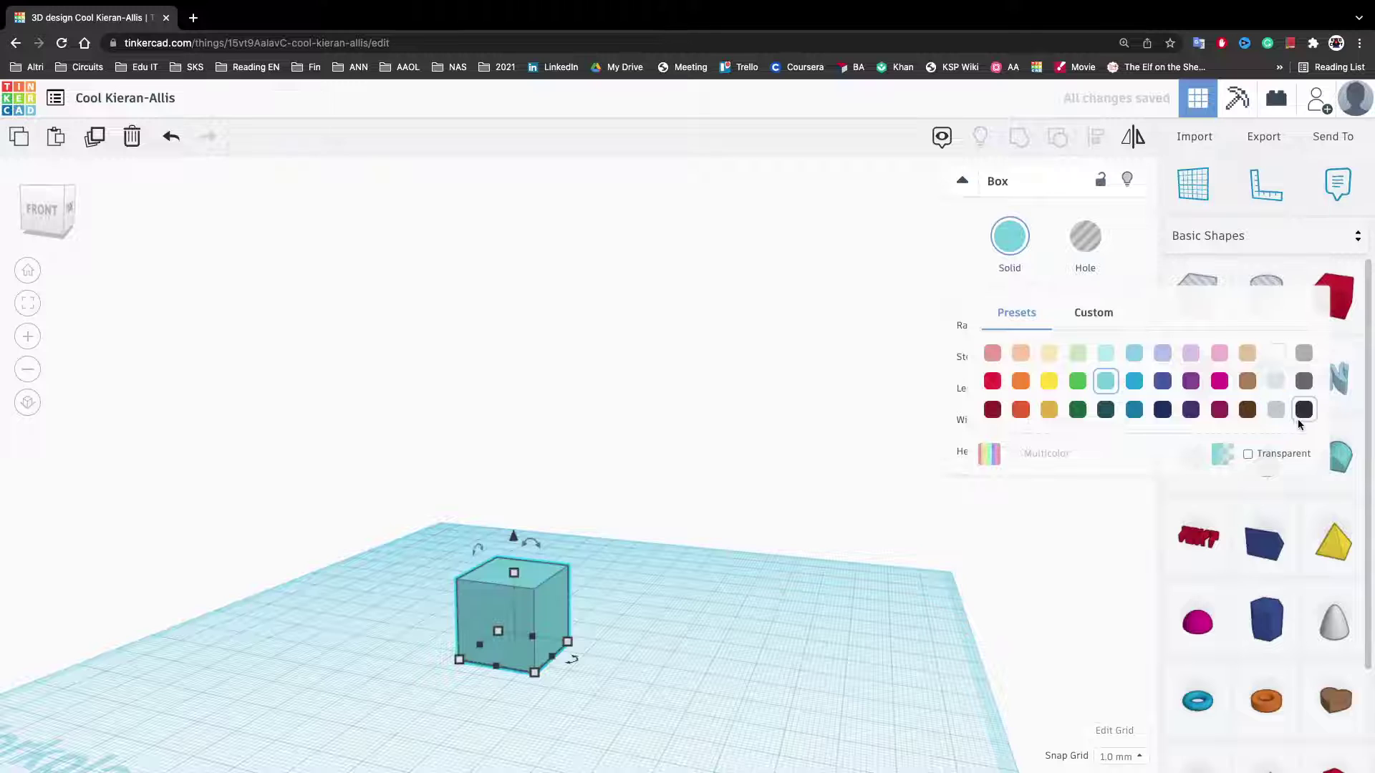
left_click(1300, 414)
left_click(1009, 236)
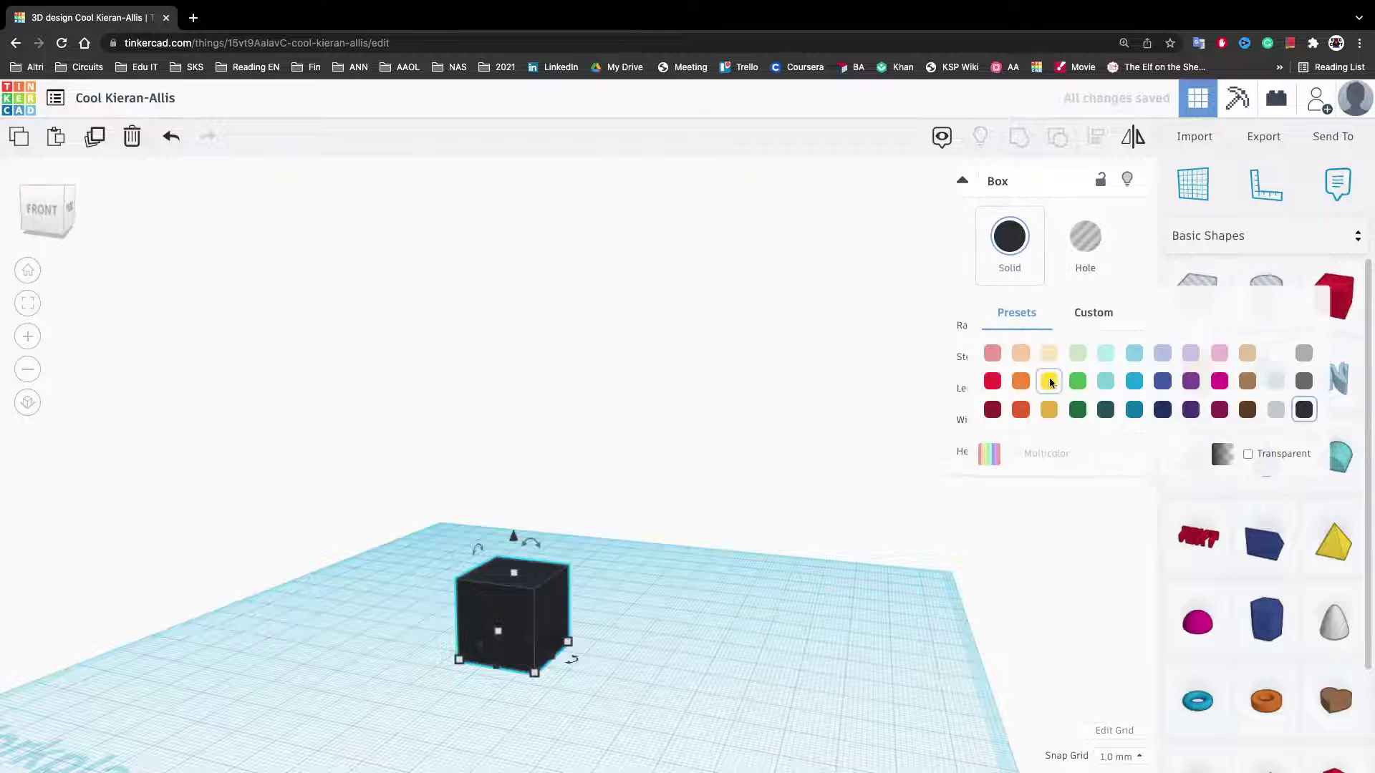
left_click(1049, 381)
Step: Make the box Transparent and colour it green
left_click(1010, 236)
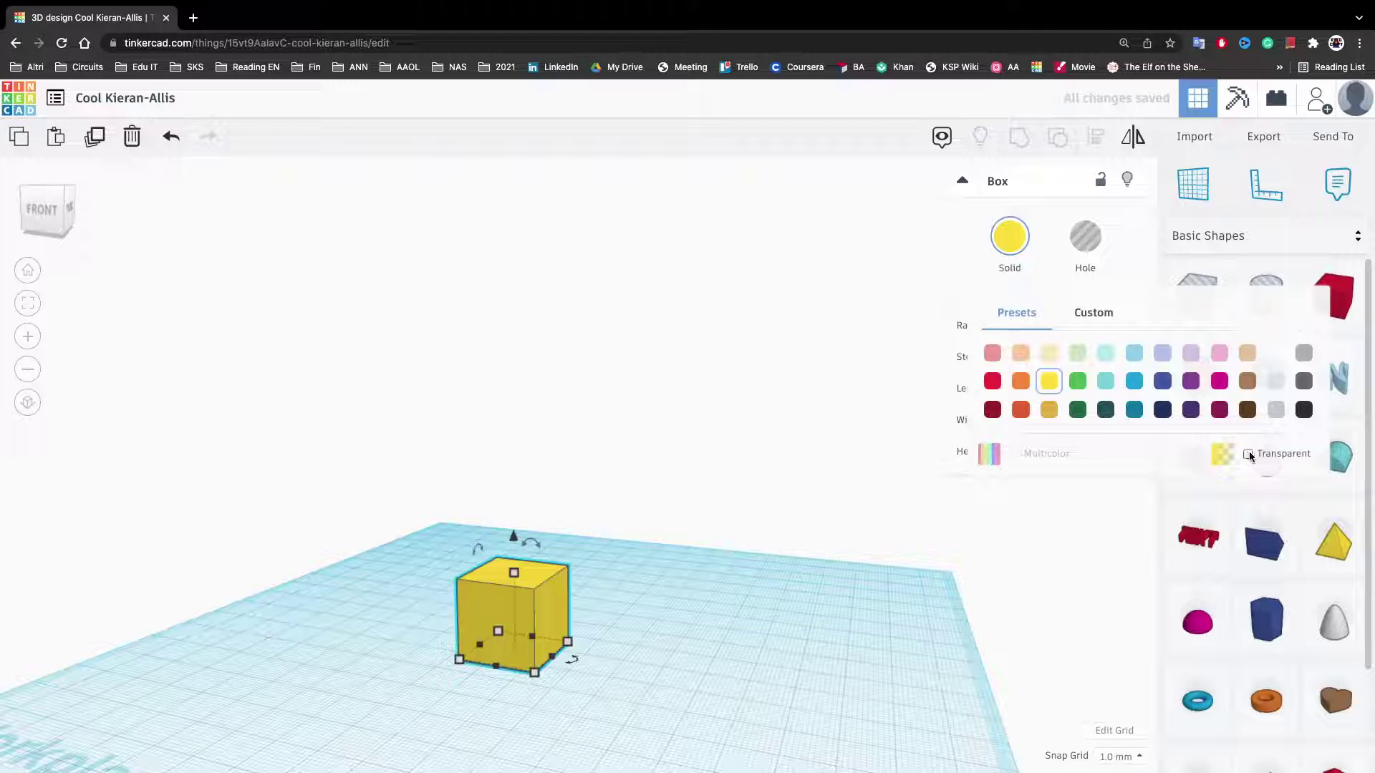
left_click(1248, 454)
right_click_drag(634, 466, 989, 283)
left_click(1018, 262)
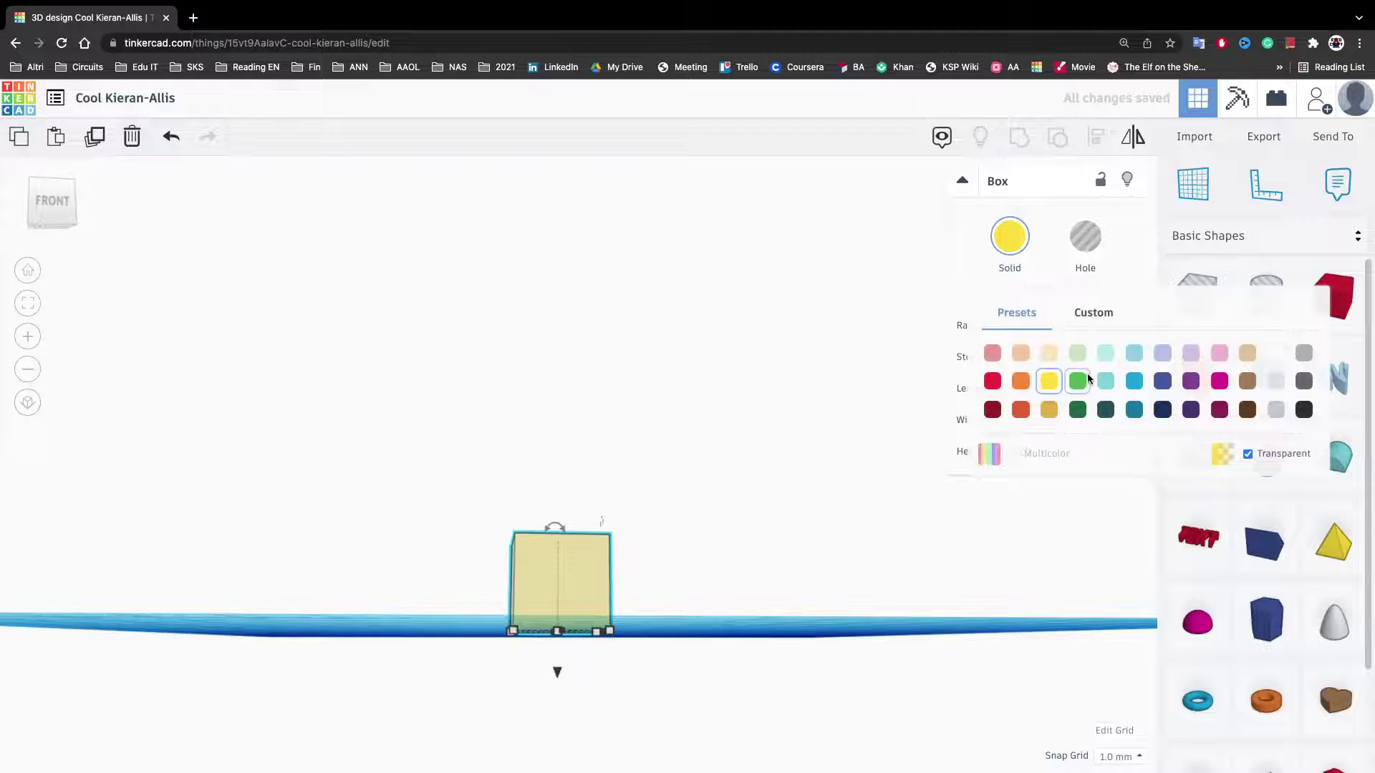
left_click(1078, 381)
right_click_drag(906, 411, 681, 466)
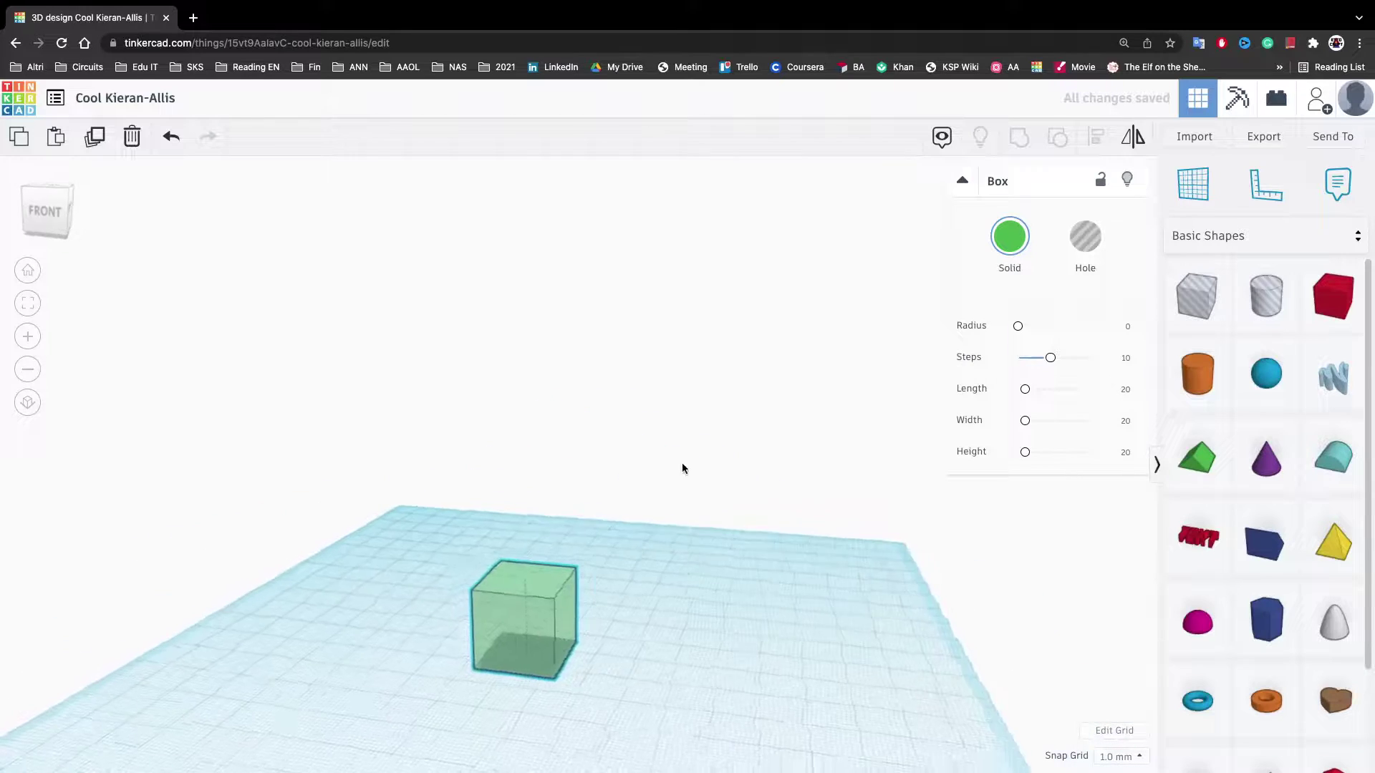
Step: Deselect the green box and place a hexagonal Polygon shape on the workplane
left_click(1138, 625)
left_click_drag(1265, 619, 557, 625)
right_click_drag(767, 607, 813, 570)
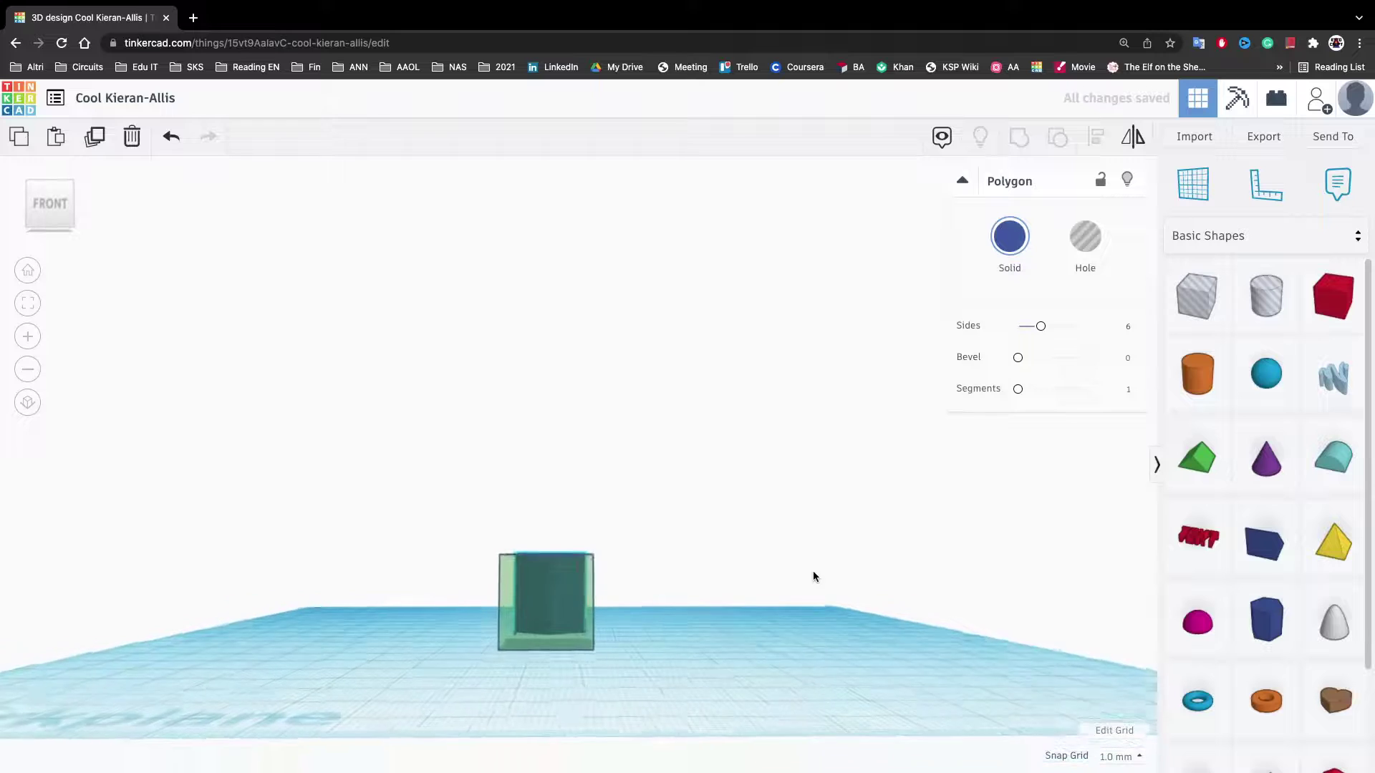
right_click_drag(735, 543, 699, 540)
scroll(570, 570, "up", 5)
right_click_drag(571, 571, 530, 675)
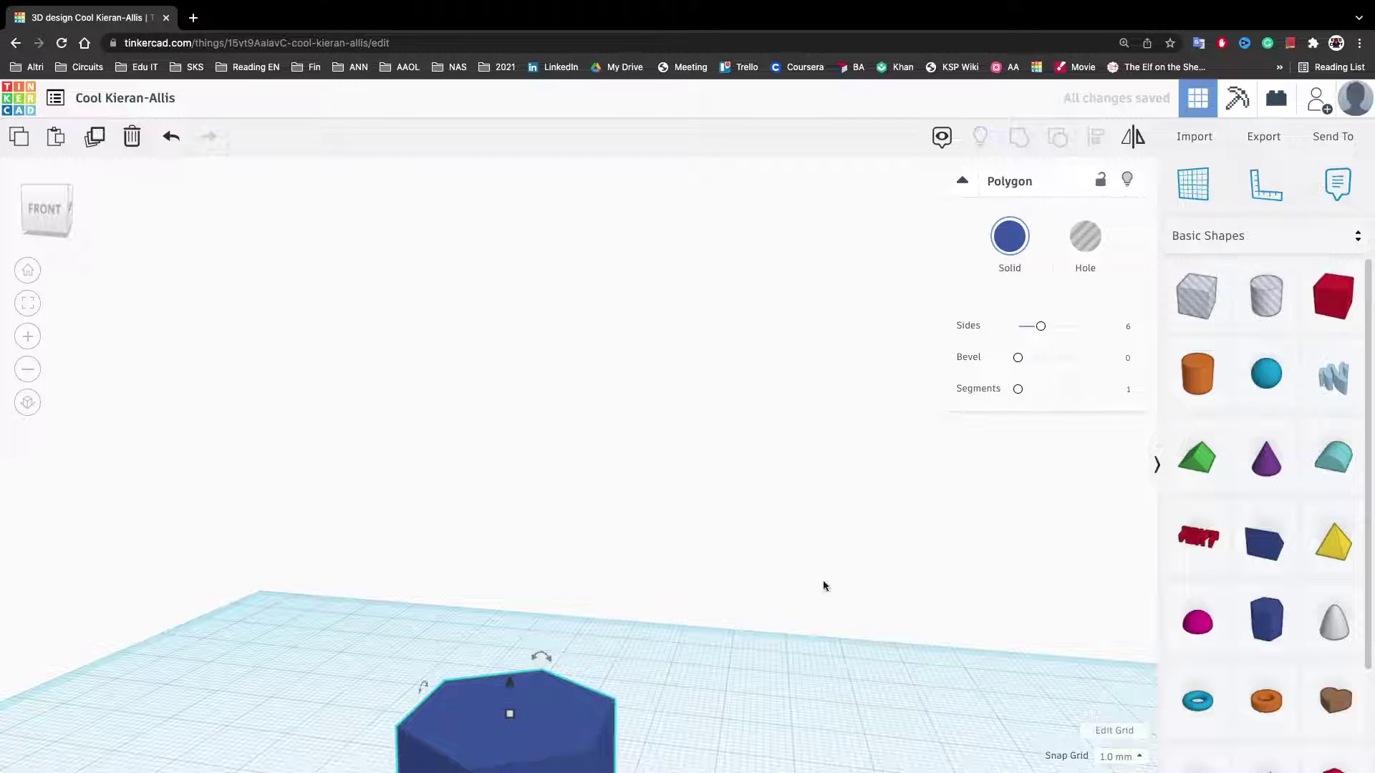
Step: Colour the polygon white, then change it to light green
left_click(1013, 242)
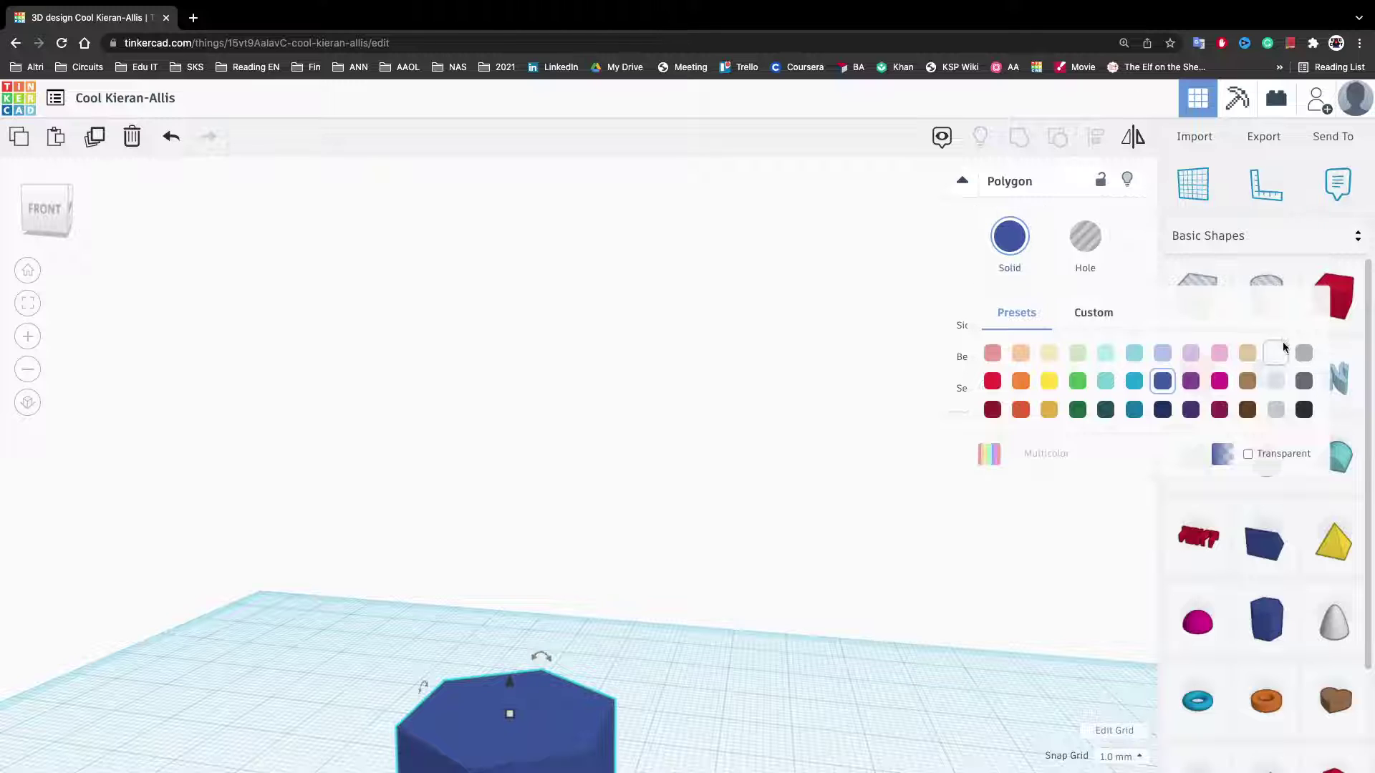
left_click(1276, 353)
right_click_drag(739, 565, 853, 469)
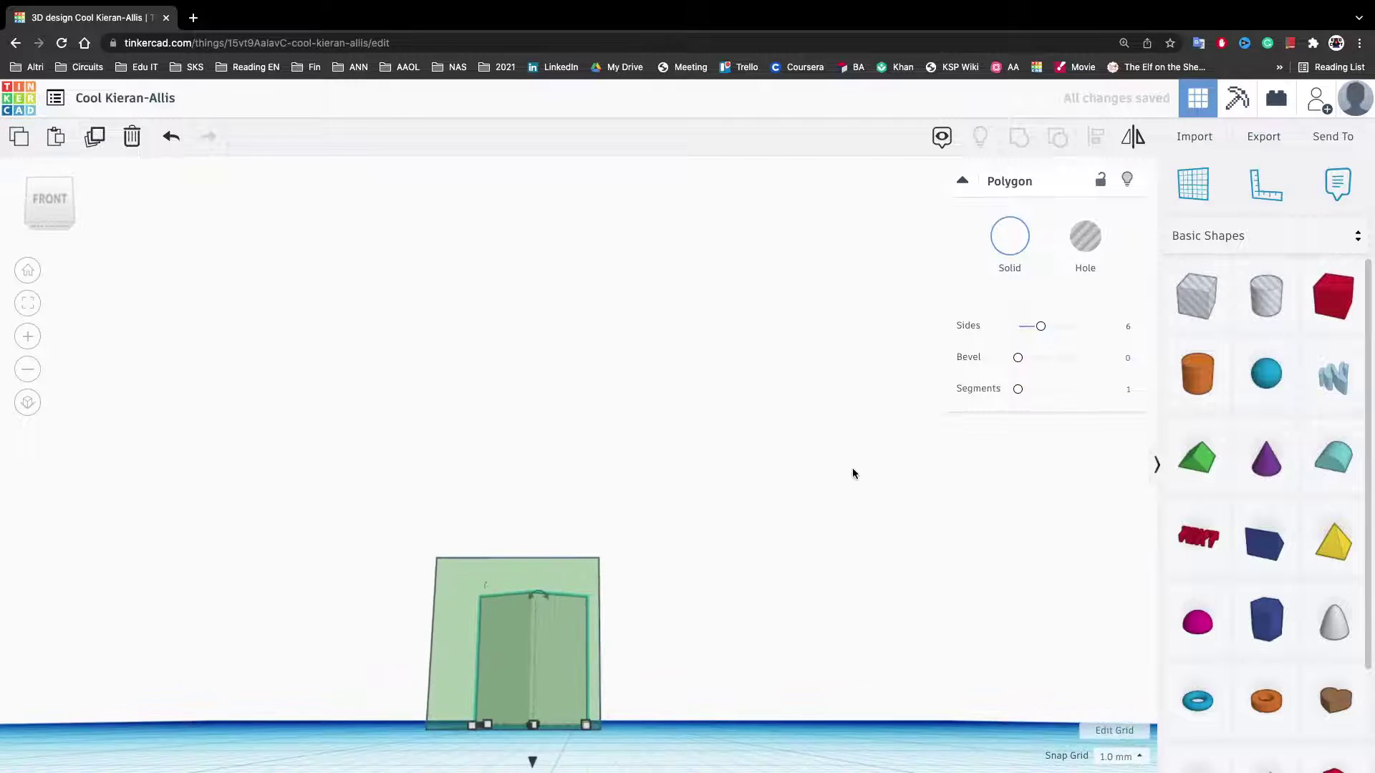
left_click(1010, 240)
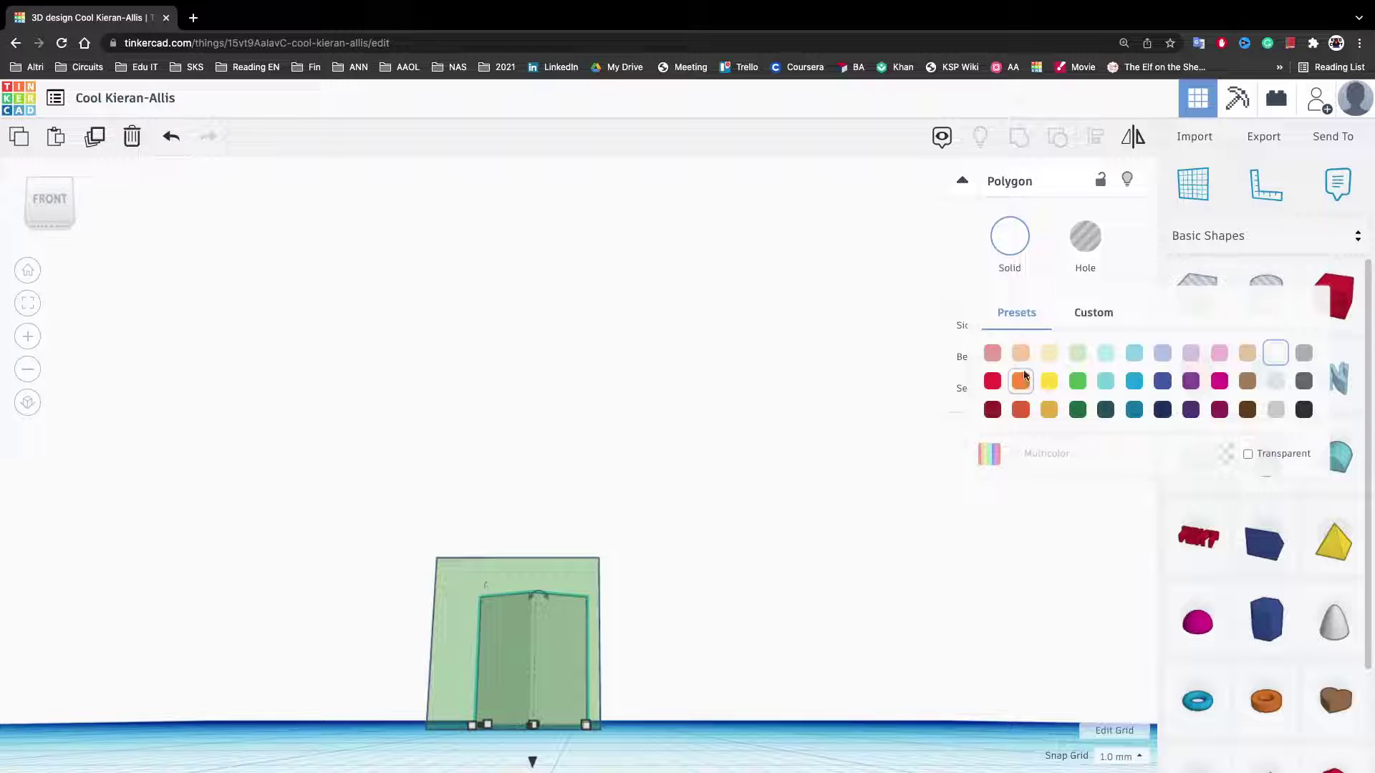
left_click(1078, 353)
right_click_drag(772, 428, 534, 569)
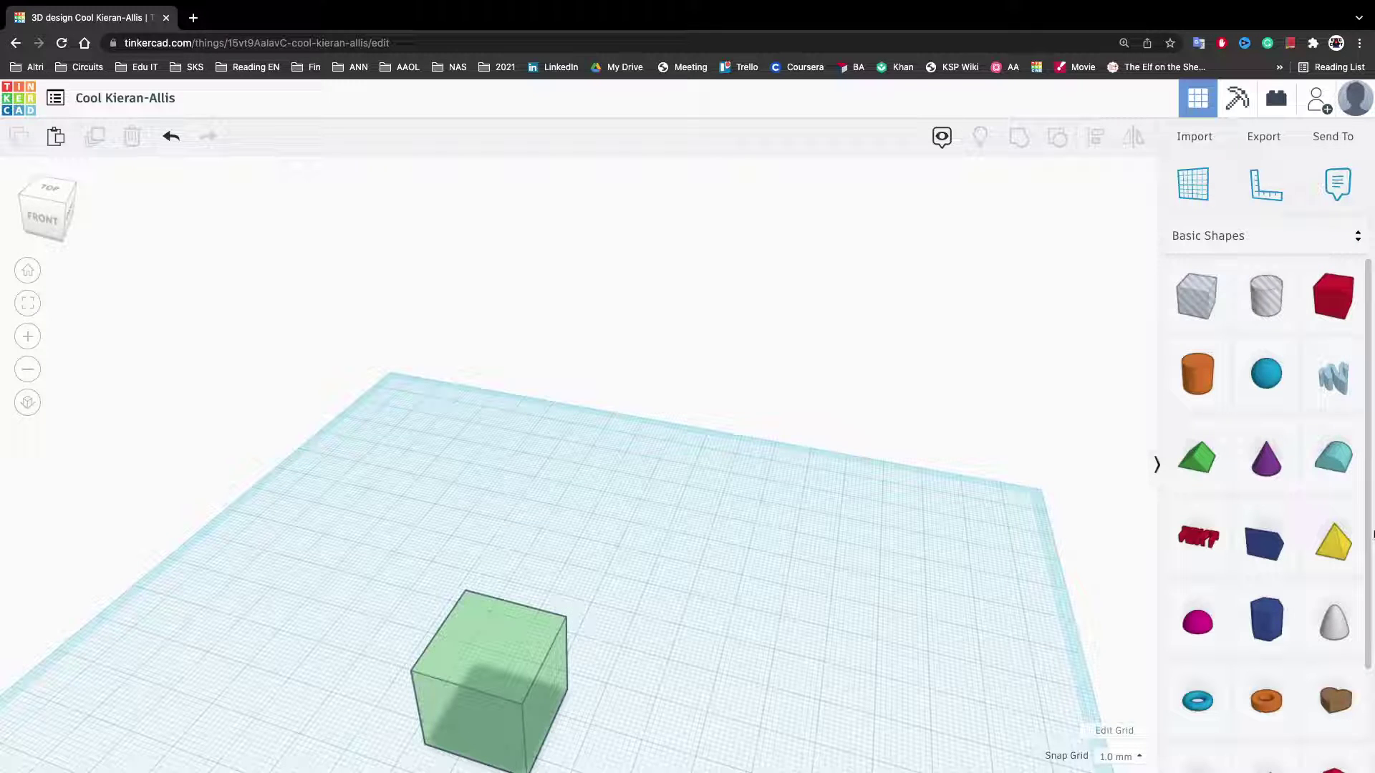
Step: Drop a new red Box onto the workplane beside the green cube
left_click_drag(1351, 328, 570, 689)
right_click_drag(713, 667, 461, 580)
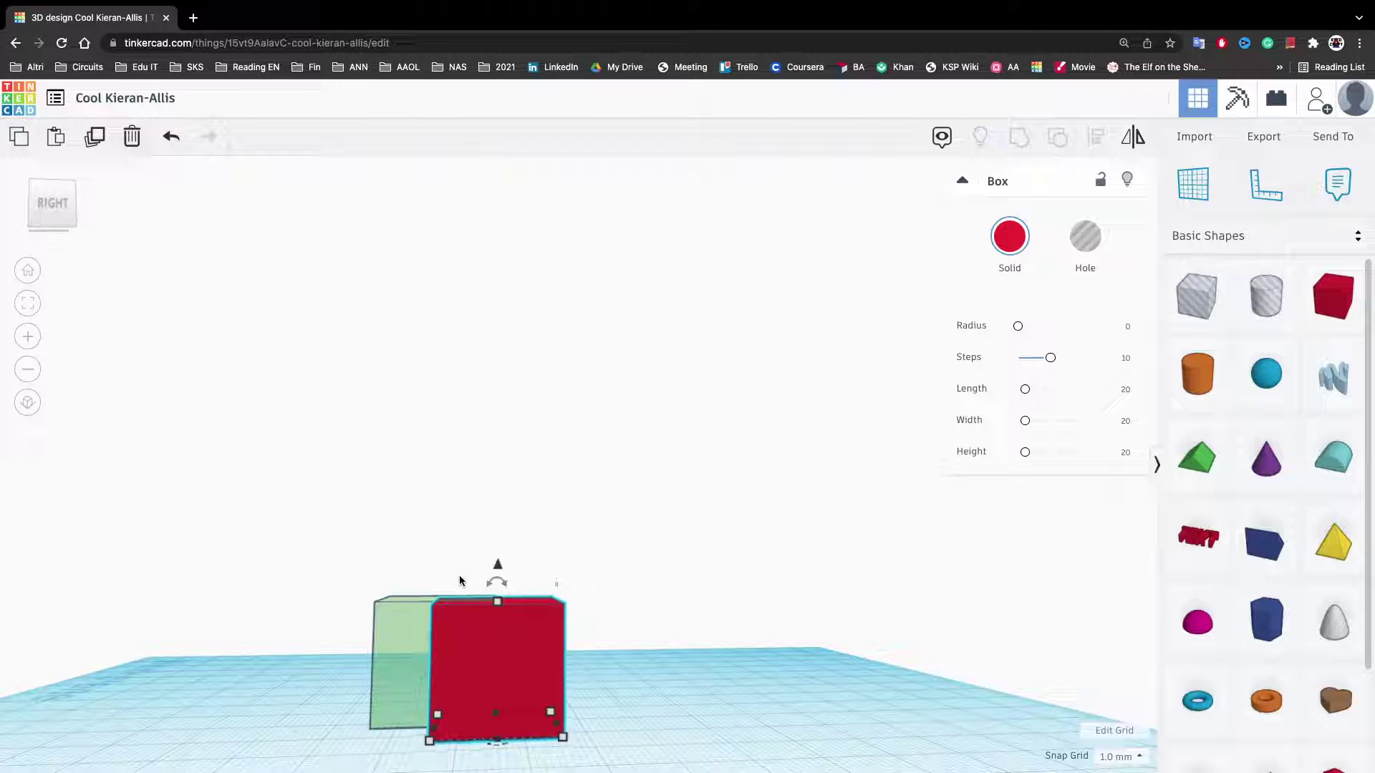
right_click_drag(461, 579, 427, 722)
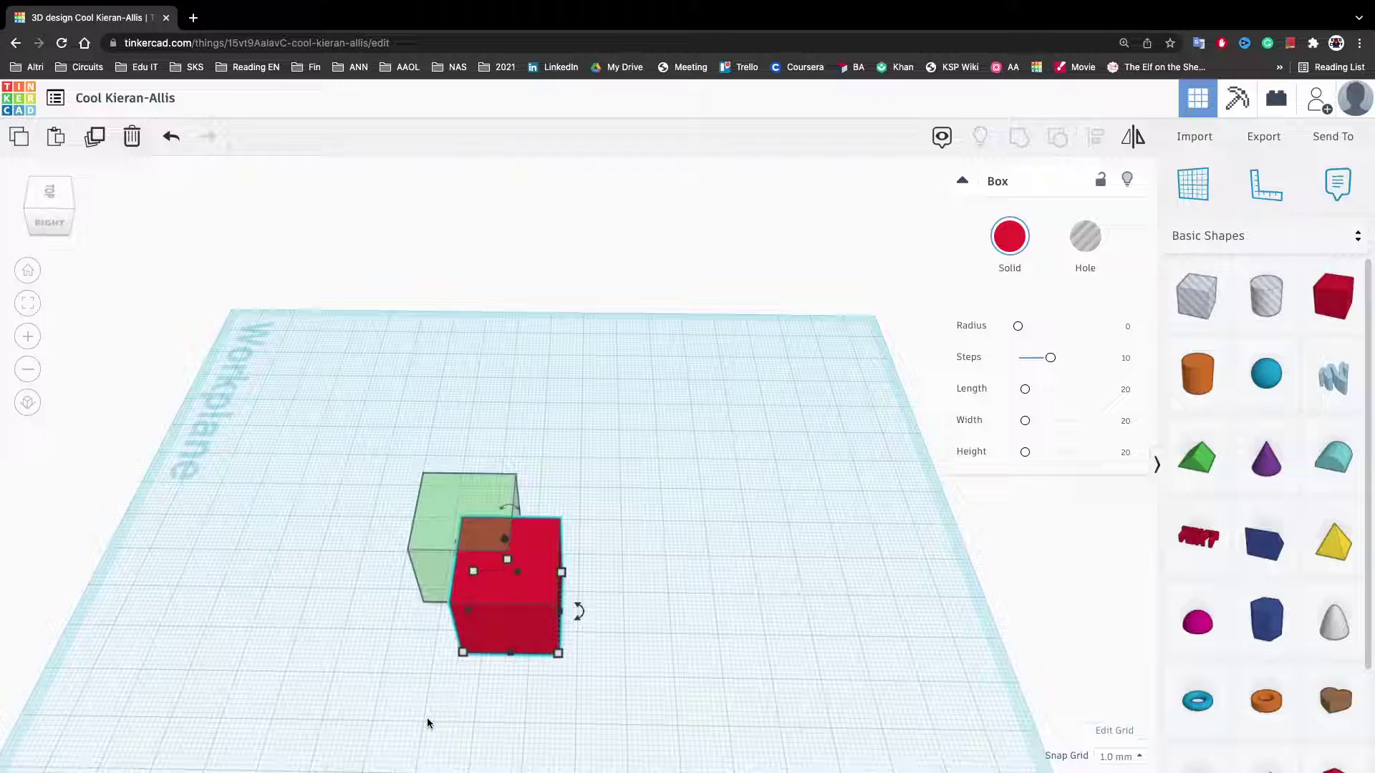
Step: Nudge the red box with the arrow keys until it slightly overlaps the green cube
key("Right")
key("Right")
key("Right")
key("Right")
key("Right")
key("Right")
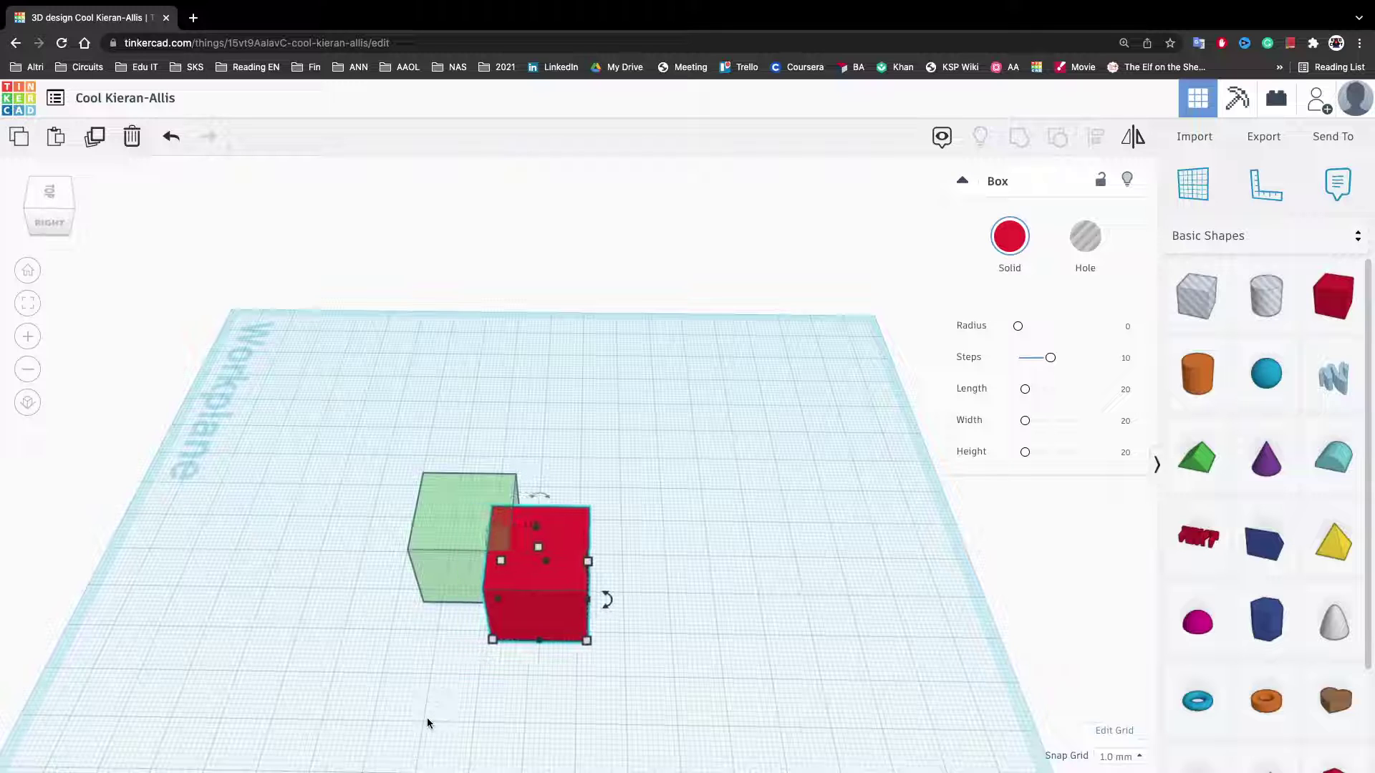
key("Left")
key("Left")
key("Left")
key("shift+Left")
key("shift+Left")
key("shift+Left")
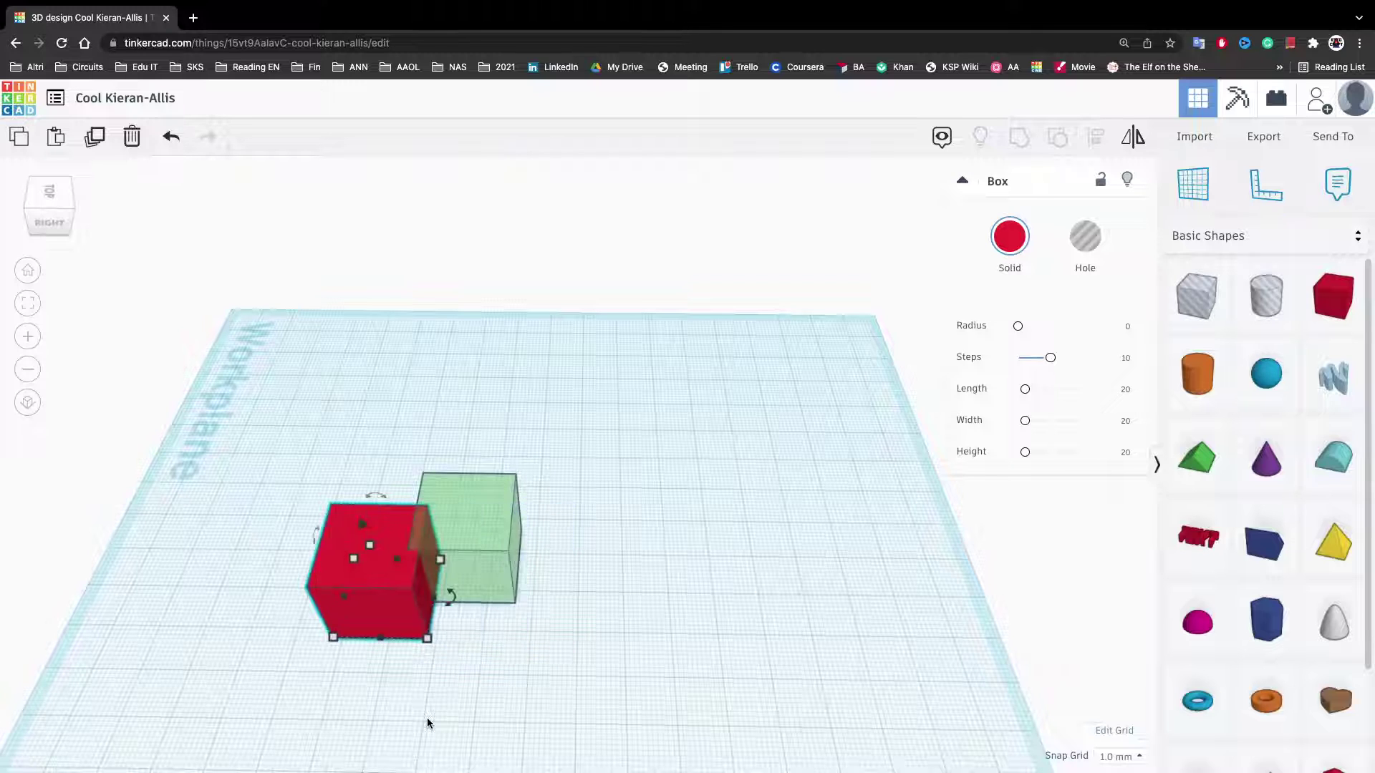
key("shift+Right")
key("shift+Right")
key("shift+Right")
key("shift+Up")
key("shift+Down")
key("shift+Down")
key("shift+Right")
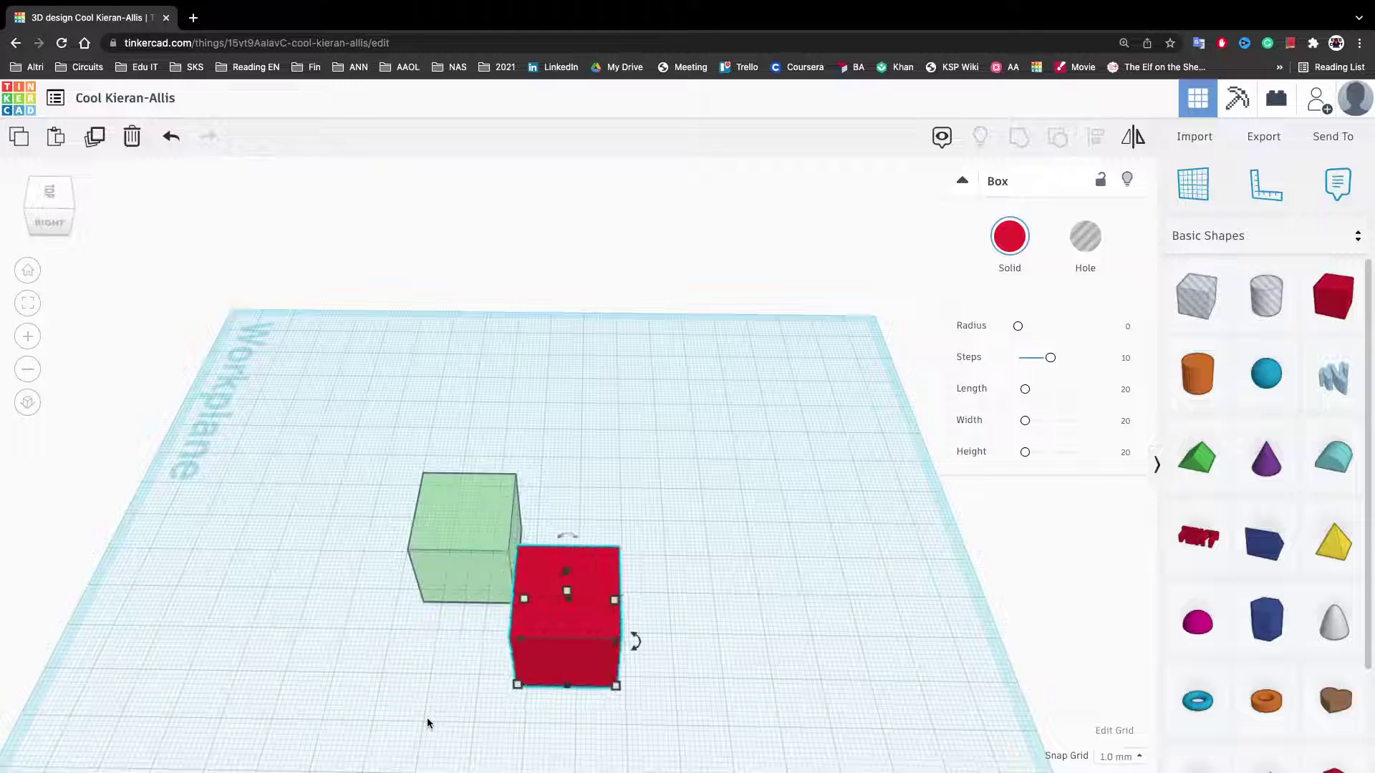
key("shift+Up")
key("shift+Left")
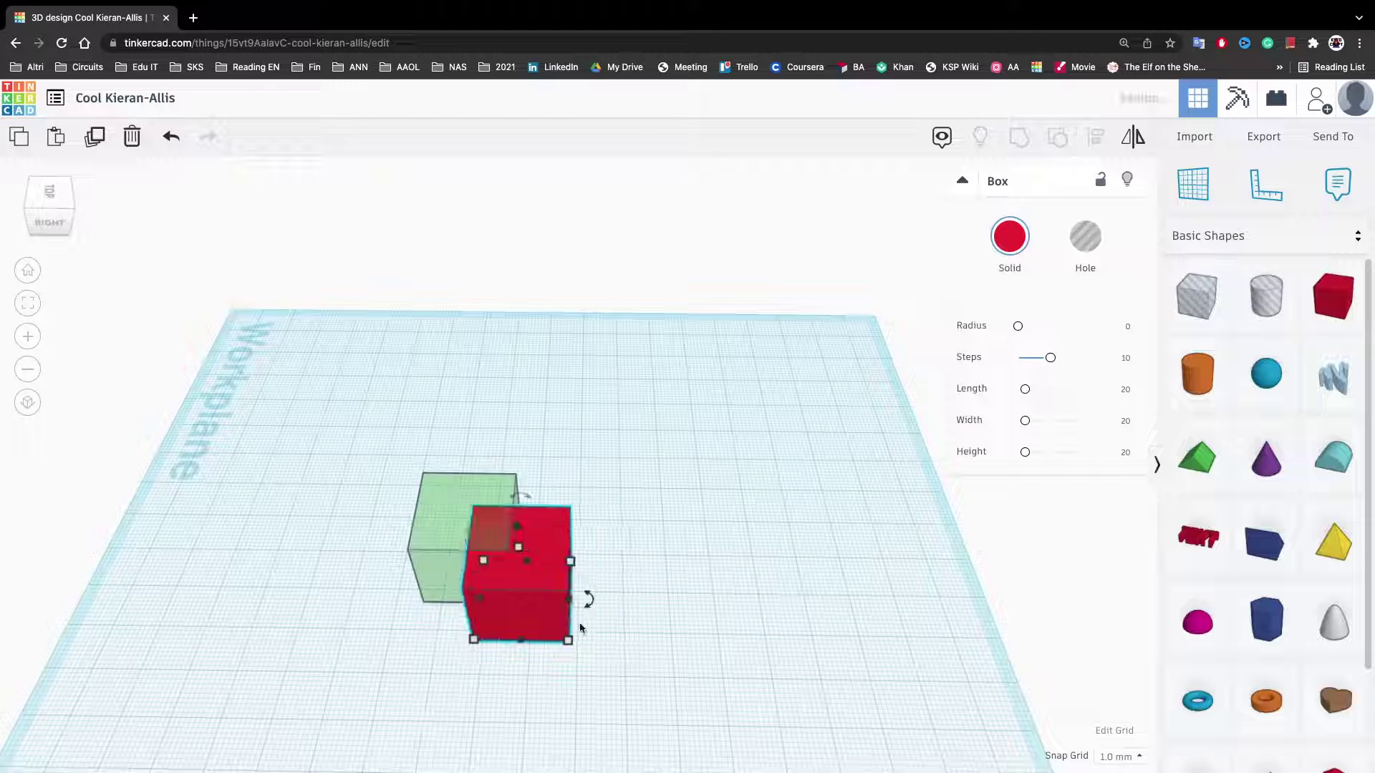
right_click_drag(584, 630, 684, 451)
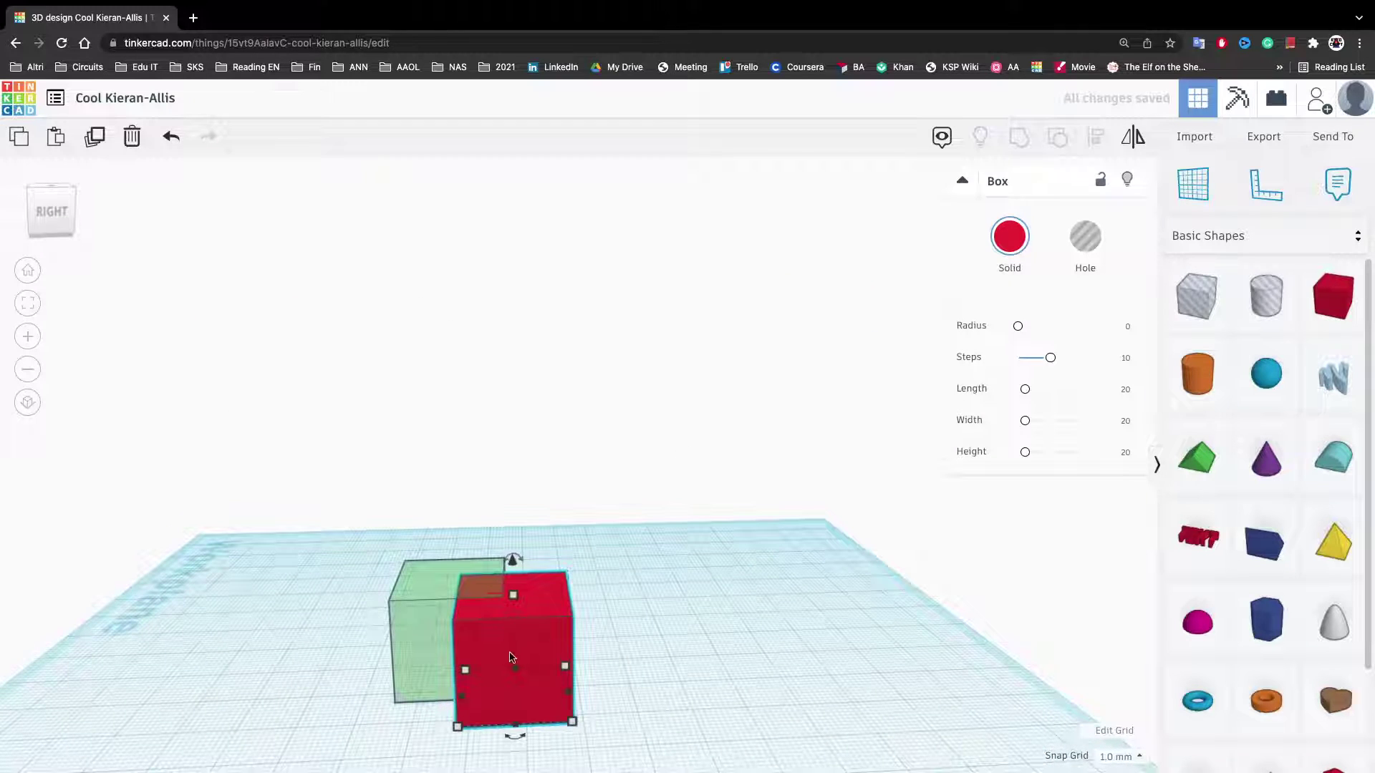
mouse_move(538, 639)
left_mouse_down()
mouse_move(393, 635)
mouse_move(541, 644)
left_mouse_up()
Step: Lift the red box 11 mm above the workplane with its lift cone
right_click_drag(516, 559, 844, 537)
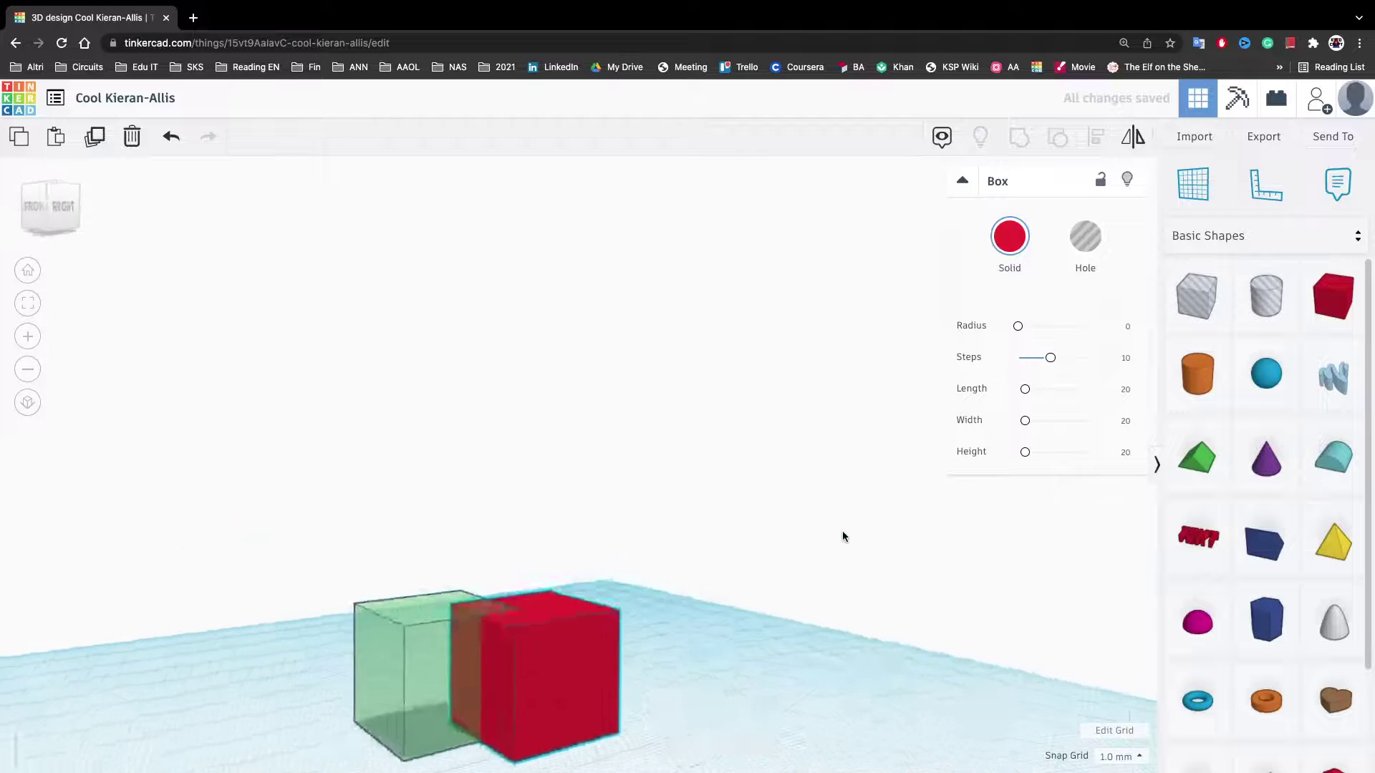
scroll(566, 589, "up", 2)
left_click_drag(555, 577, 552, 511)
right_click_drag(813, 626, 810, 600)
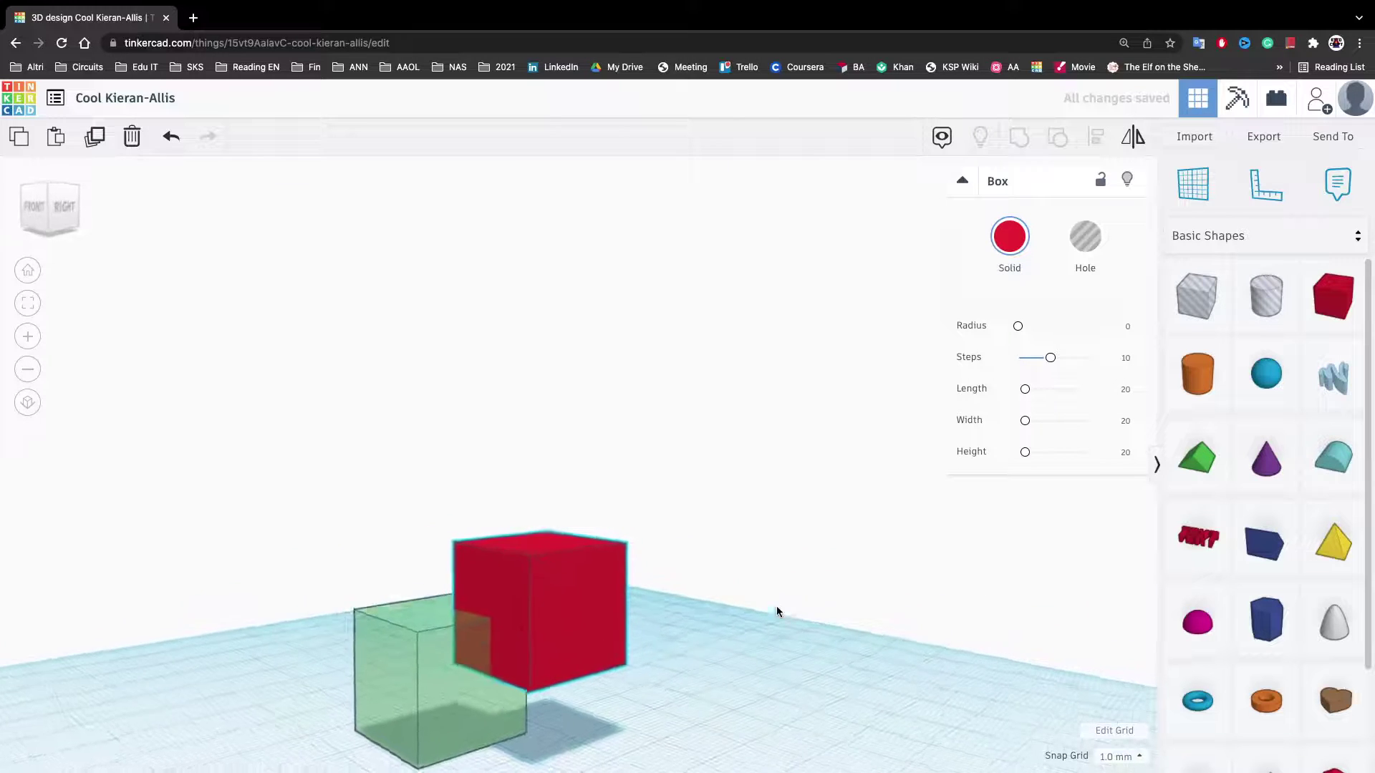
Step: Stretch the red box taller and wider, then shrink it back to about 21 mm tall
left_click_drag(1026, 459, 1027, 424)
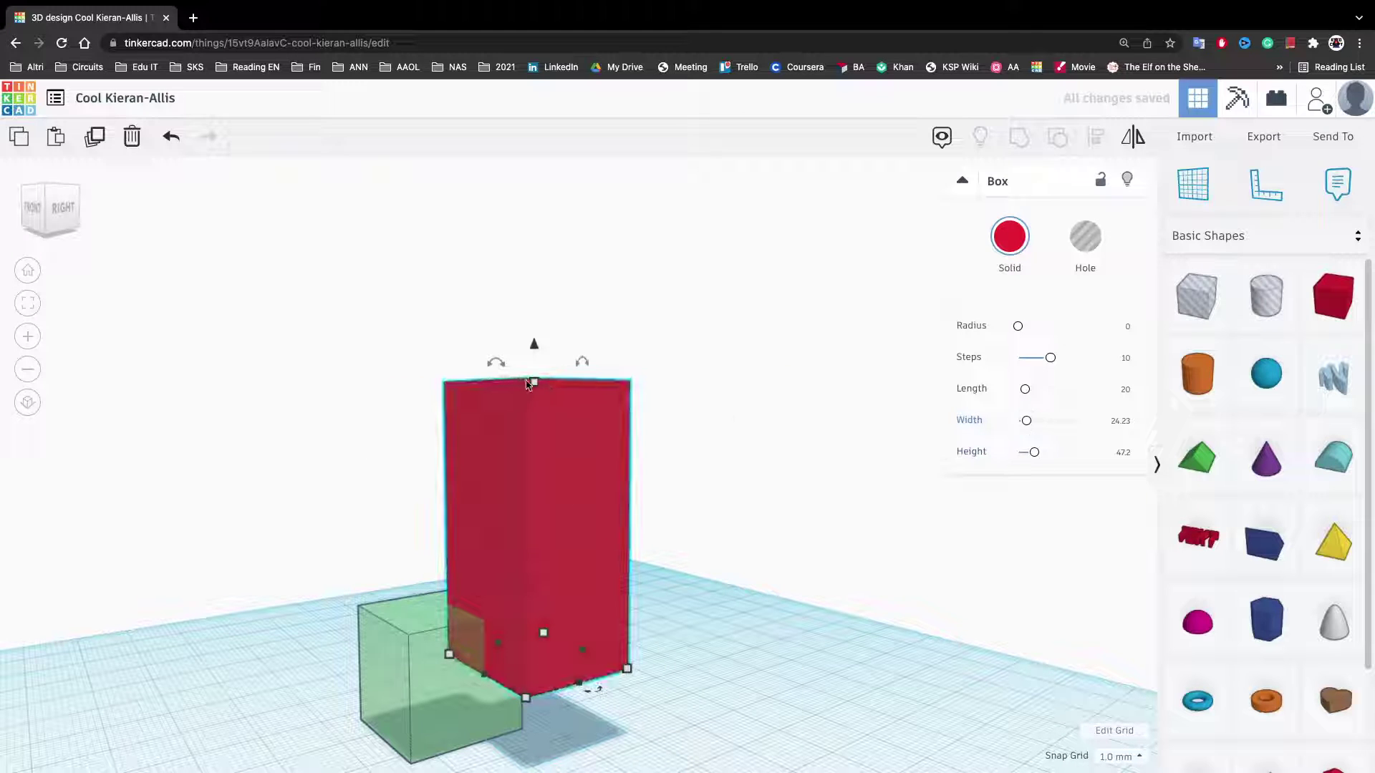
left_click_drag(527, 385, 552, 558)
mouse_move(633, 667)
left_mouse_down()
mouse_move(510, 653)
mouse_move(623, 669)
left_mouse_up()
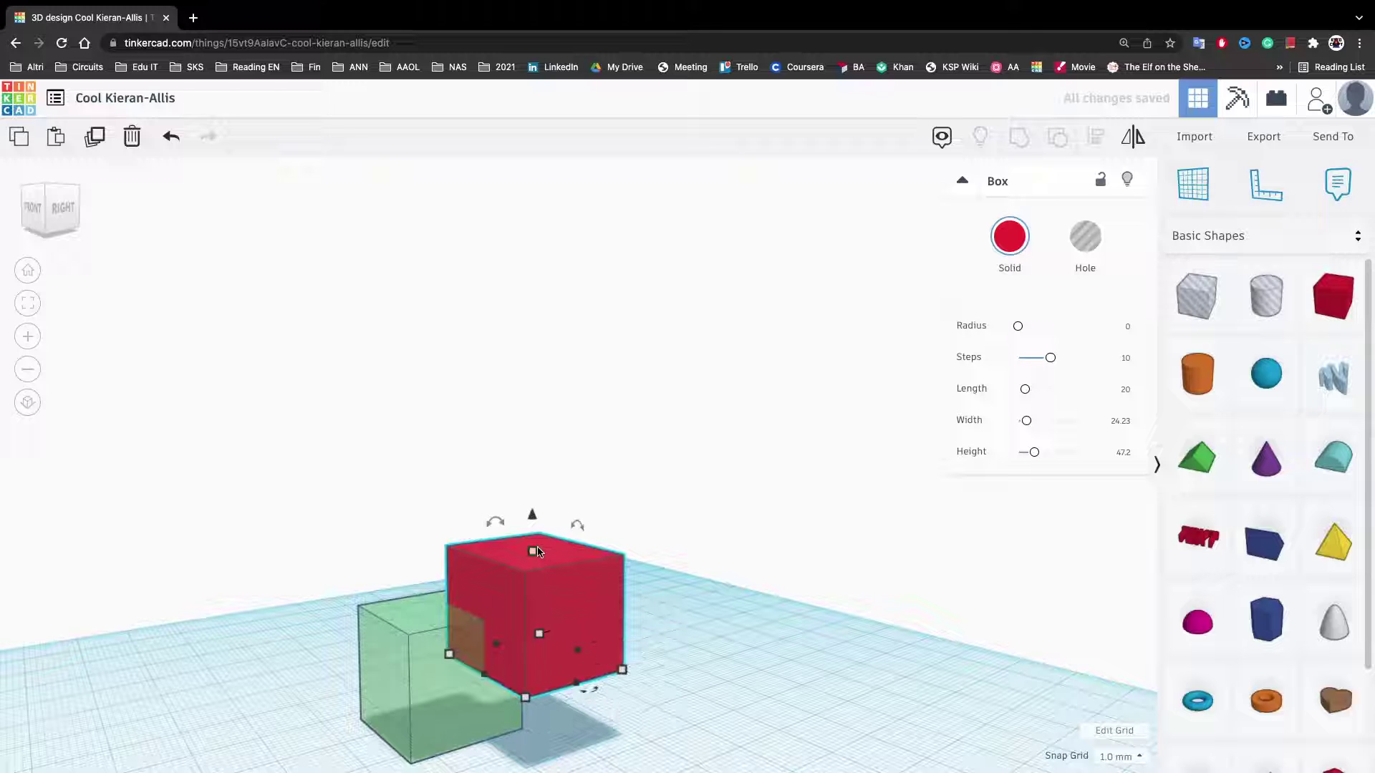
mouse_move(533, 552)
left_mouse_down()
mouse_move(537, 651)
mouse_move(537, 176)
mouse_move(537, 651)
mouse_move(537, 323)
mouse_move(533, 575)
mouse_move(534, 543)
left_mouse_up()
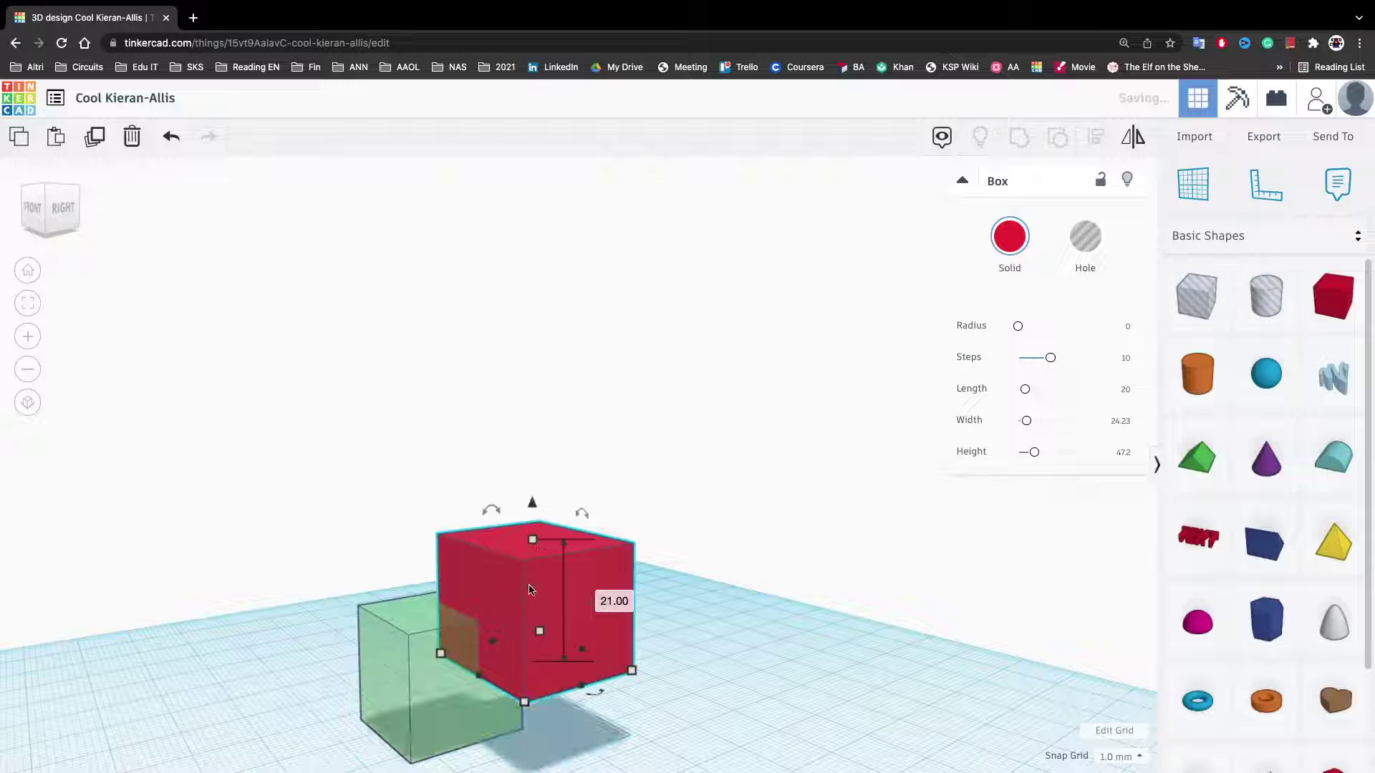
Step: Untick Transparent on the green cube so it becomes opaque solid green
left_click(410, 648)
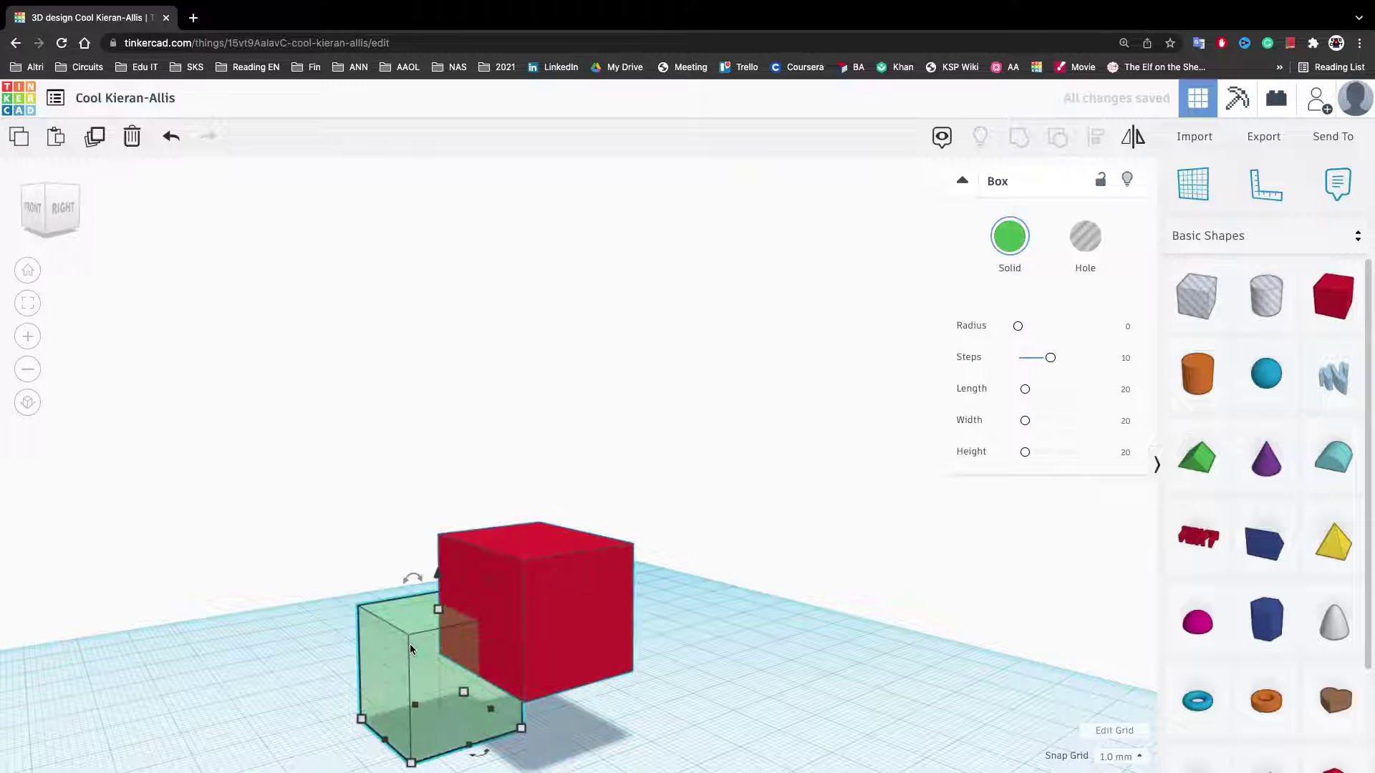
left_click(1005, 247)
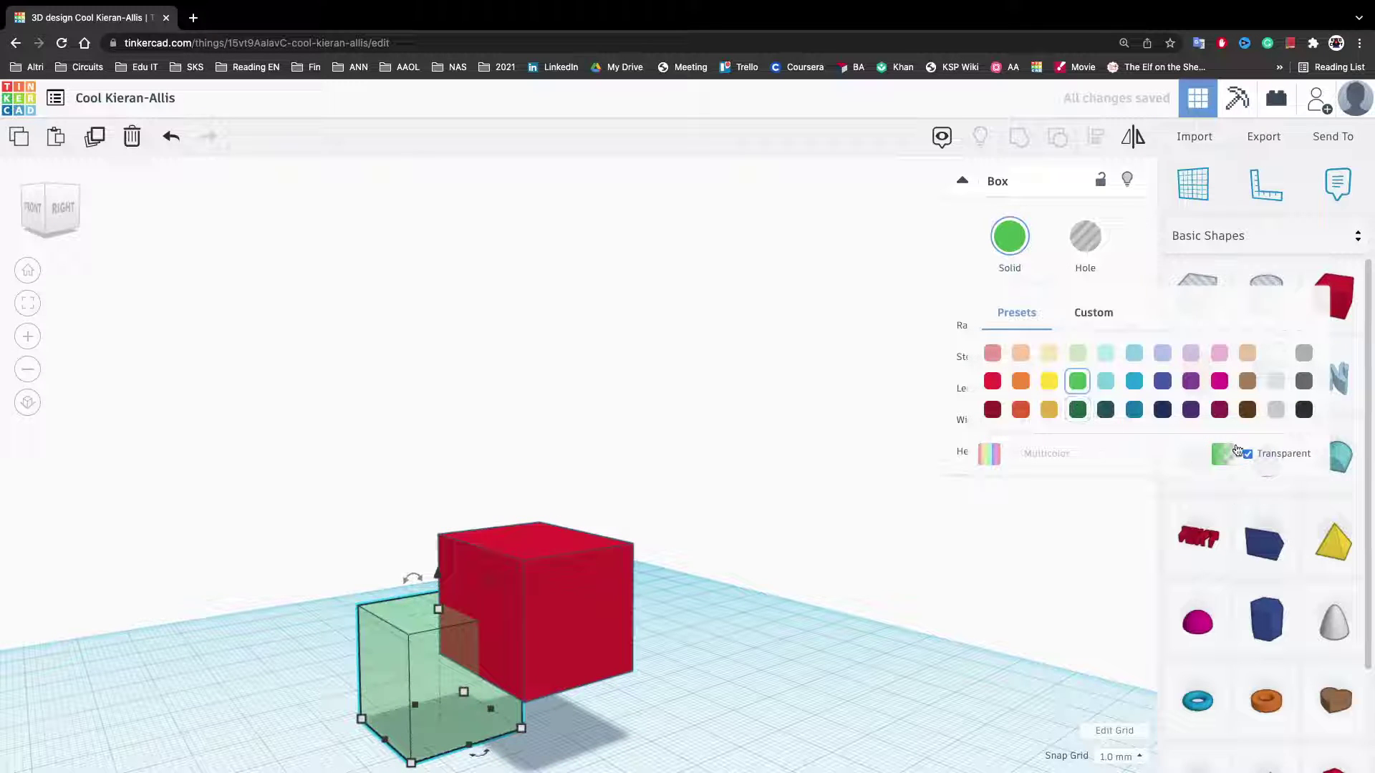
left_click(1258, 449)
right_click_drag(540, 448, 774, 489)
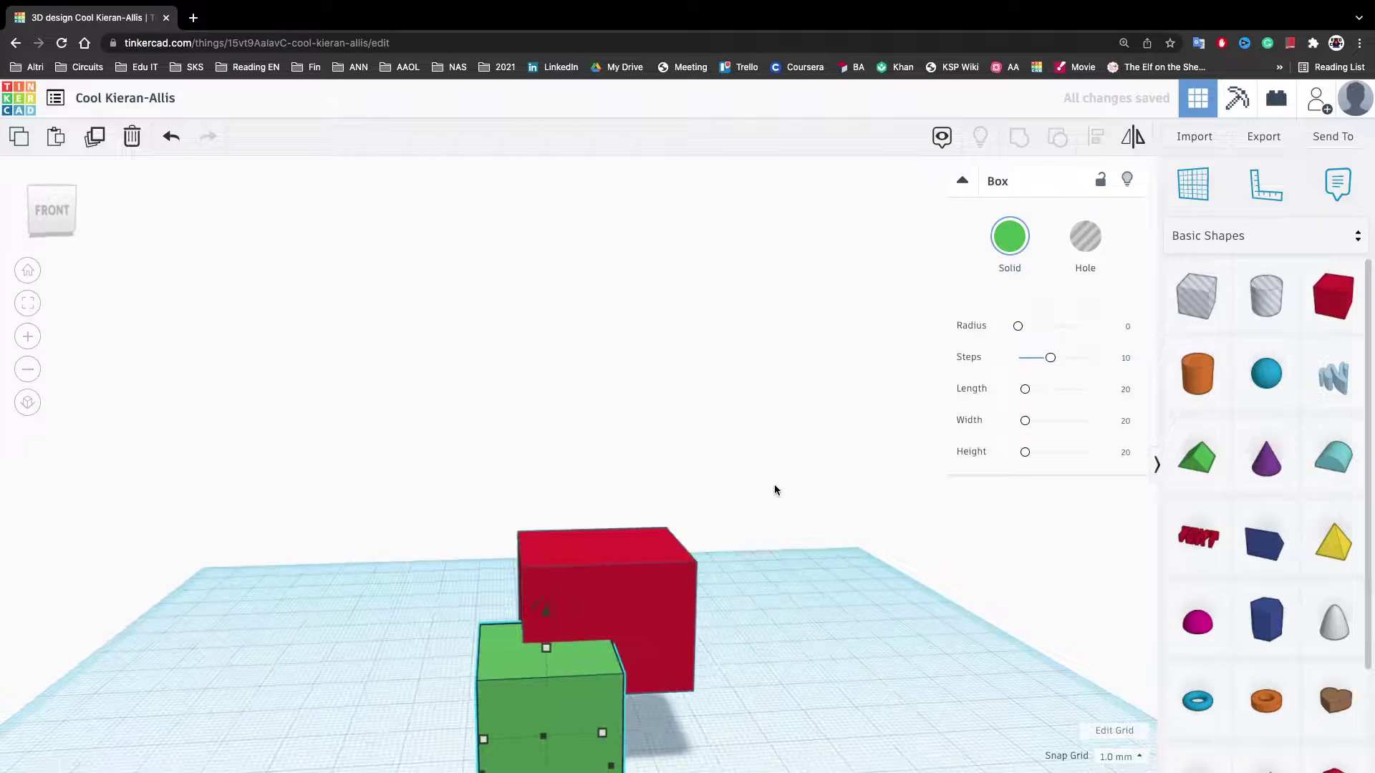
Step: Select both the red and green boxes together with a selection box
left_click(720, 470)
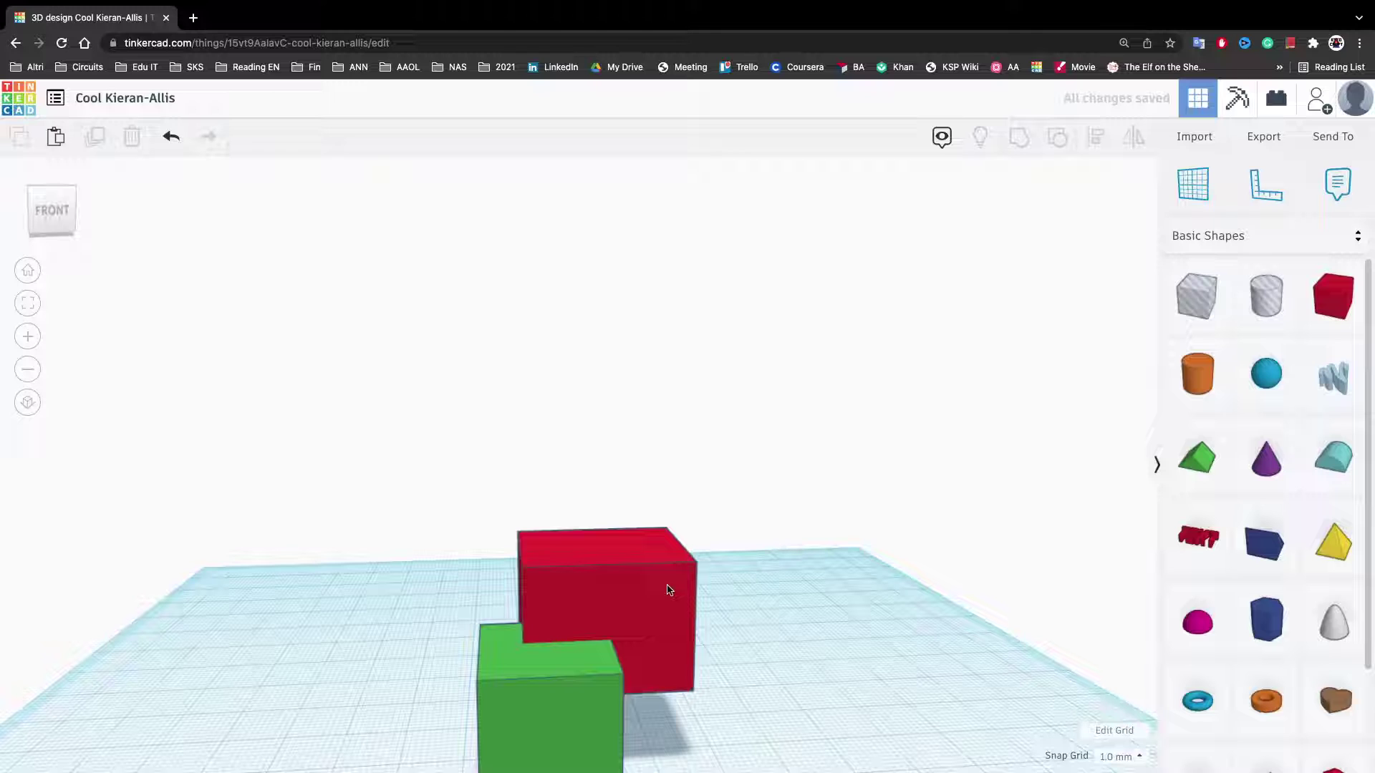
left_click(629, 573)
key("ctrl+a")
left_click(354, 485)
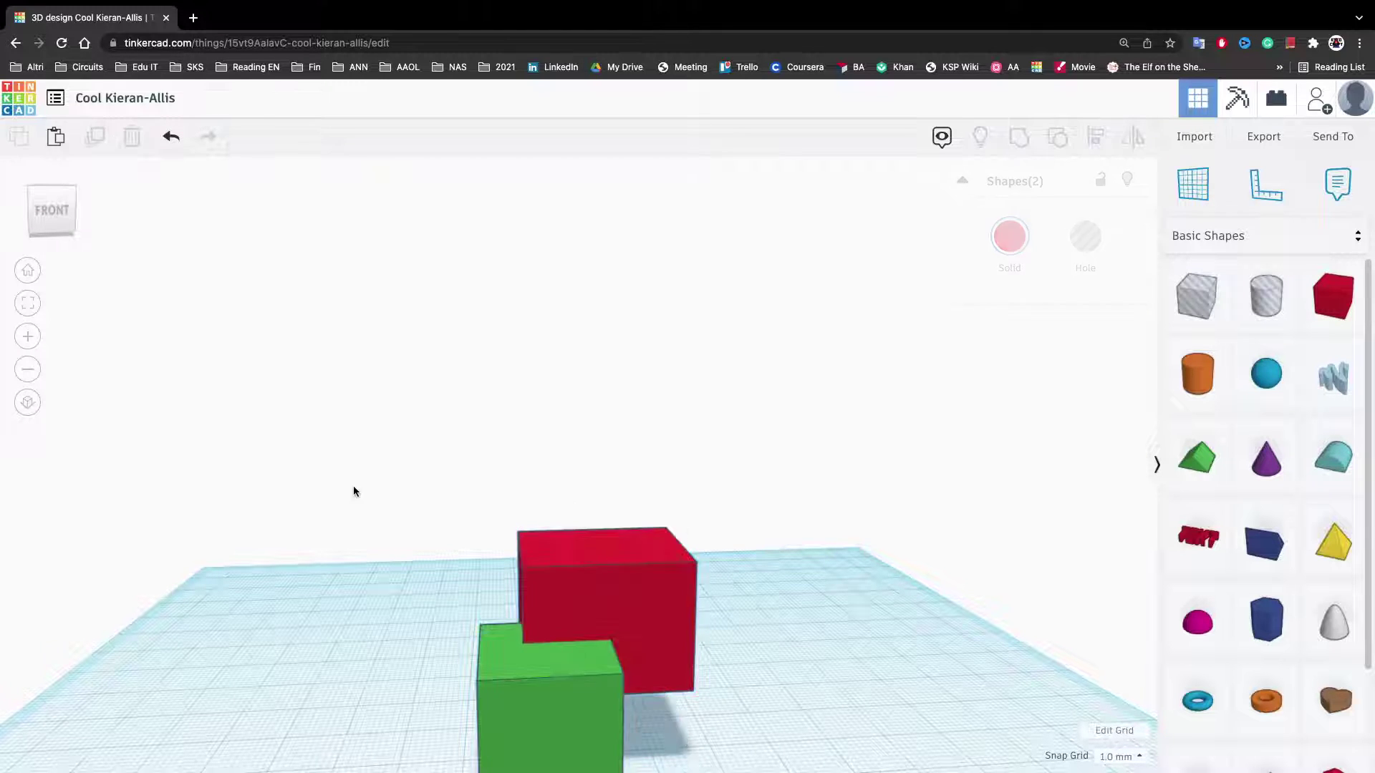
scroll(354, 486, "down", 5)
left_click_drag(315, 276, 976, 725)
Step: Group the red and green boxes and drag the height handle to 42 mm
scroll(562, 593, "up", 6)
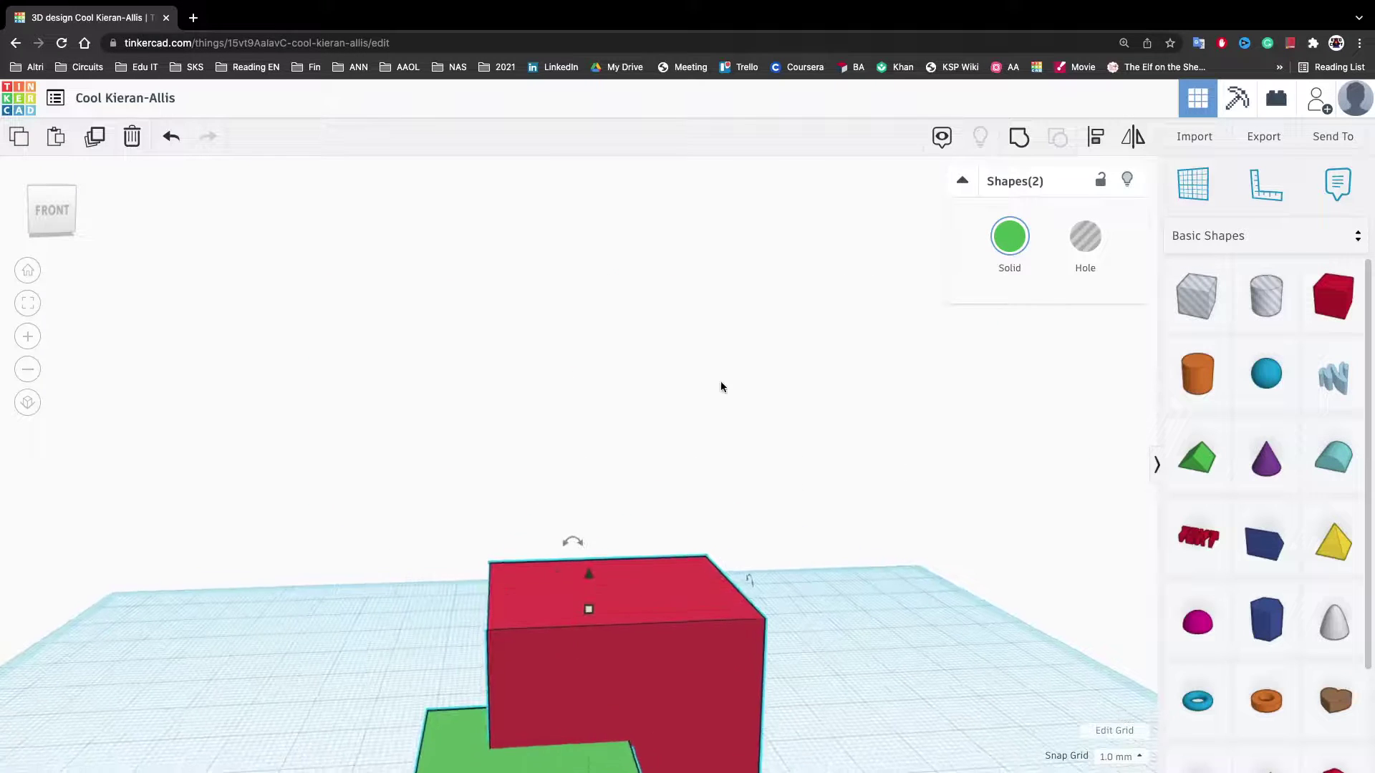
scroll(721, 381, "down", 5)
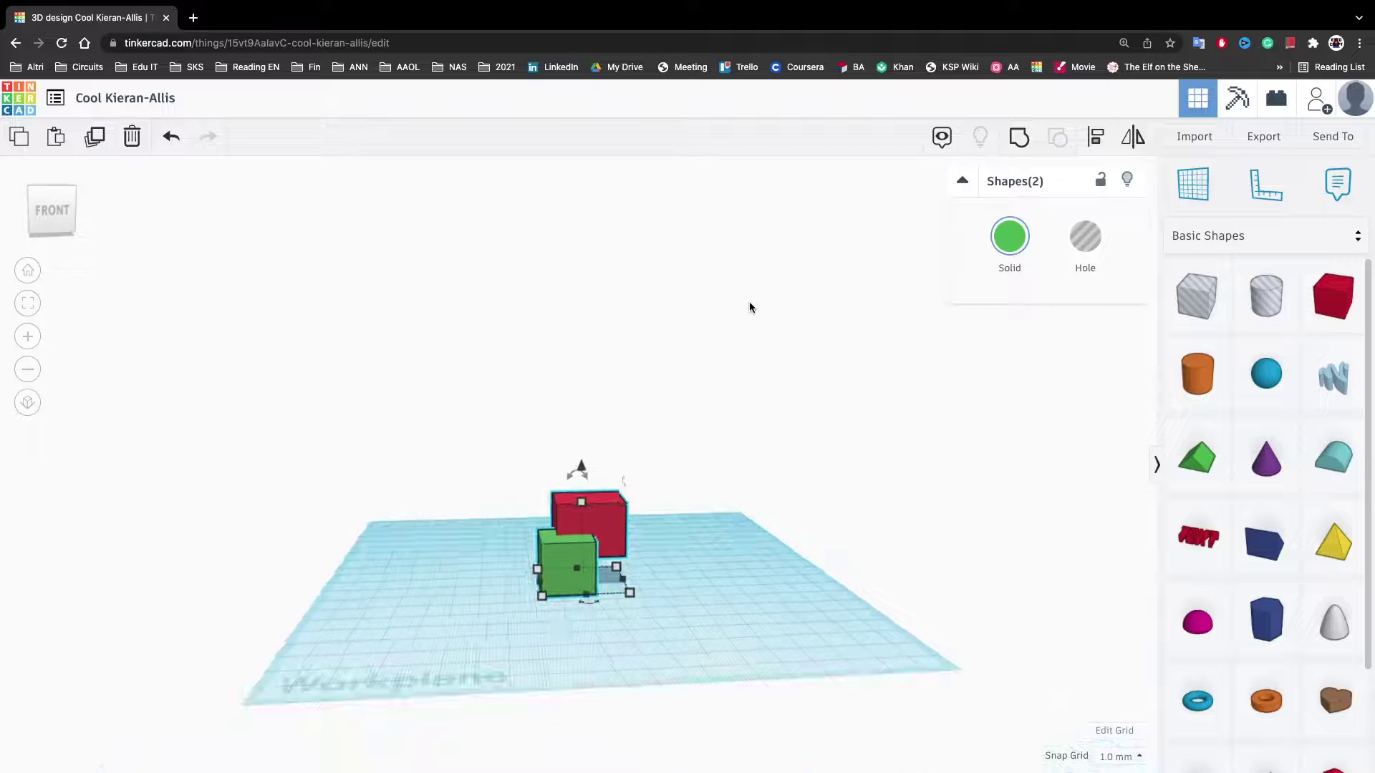
left_click(1016, 139)
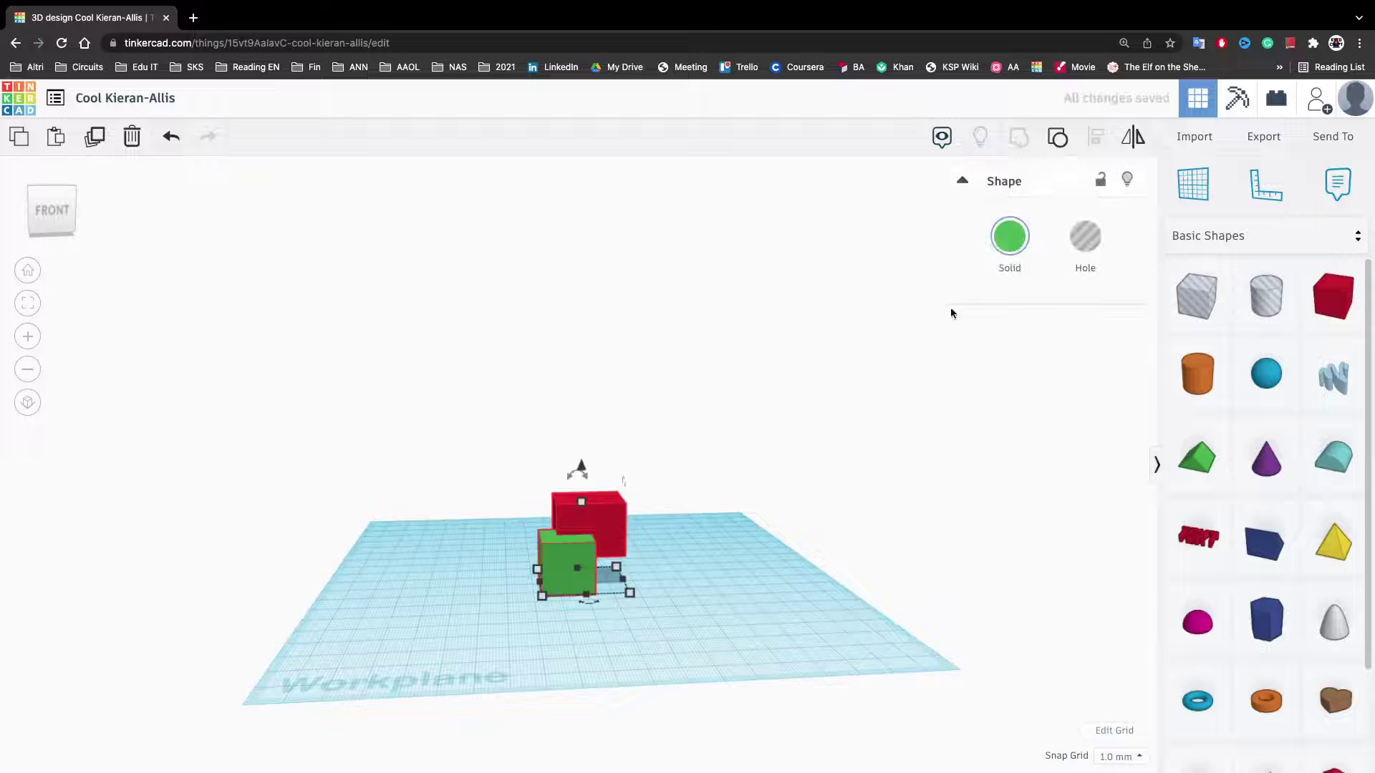
right_click_drag(810, 564, 520, 569)
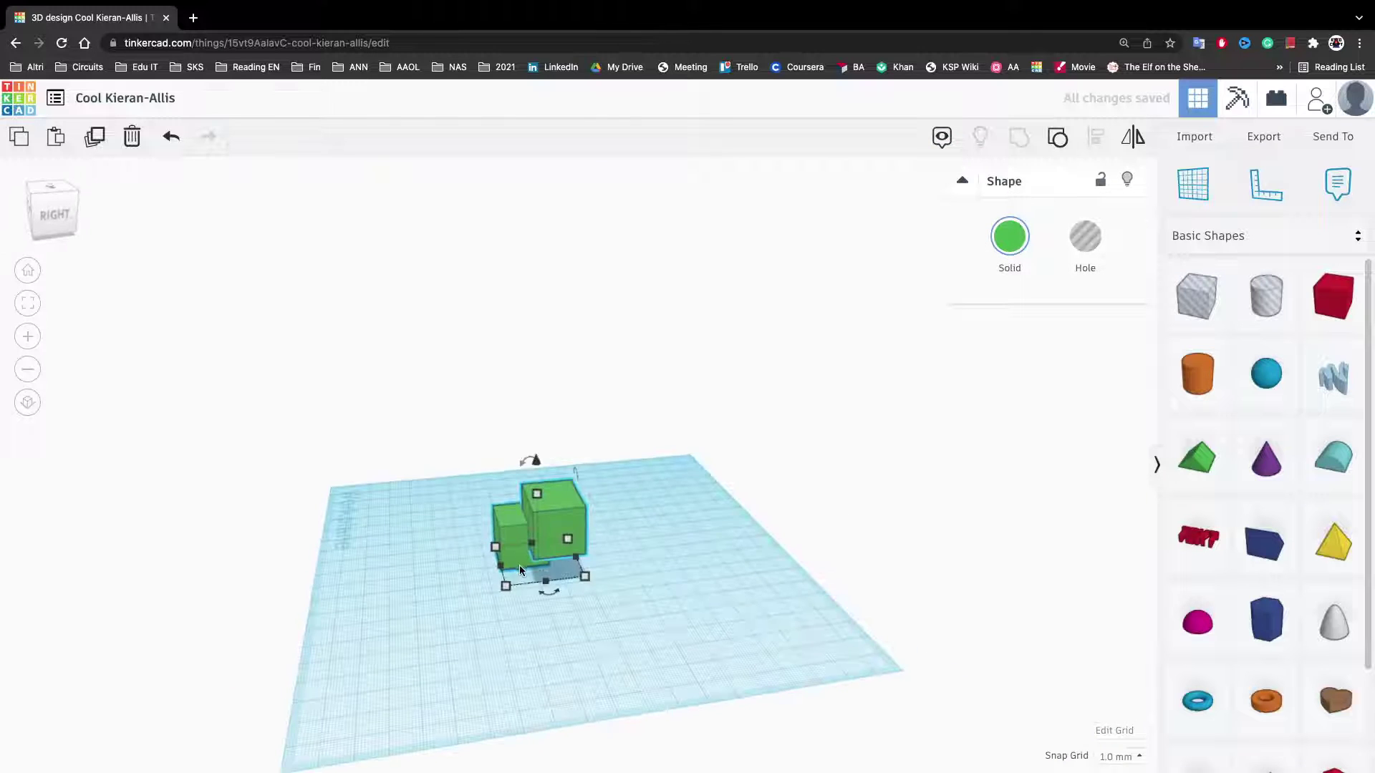
mouse_move(537, 494)
left_mouse_down()
mouse_move(564, 279)
mouse_move(551, 271)
mouse_move(544, 668)
mouse_move(549, 480)
left_mouse_up()
right_click_drag(548, 480, 1141, 600)
scroll(1266, 612, "down", 1)
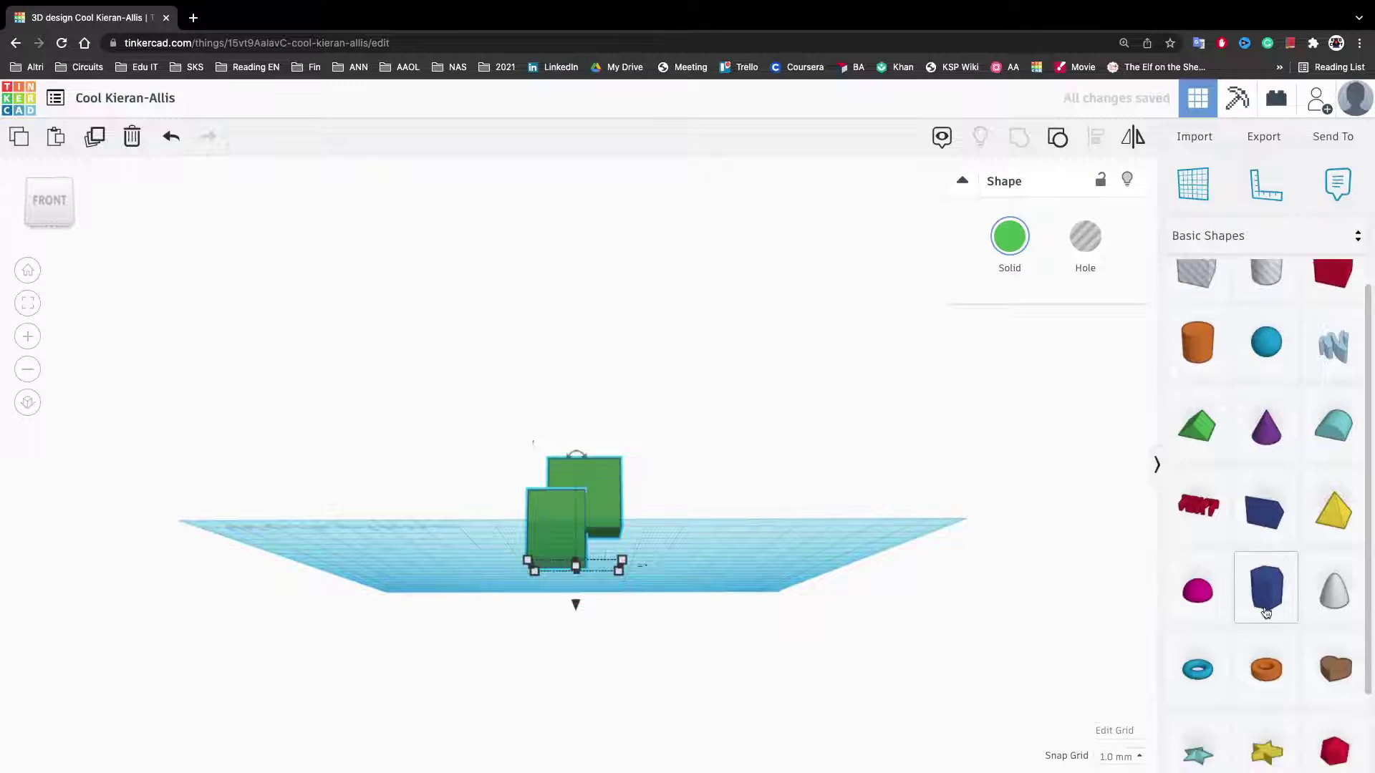
scroll(1295, 413, "down", 2)
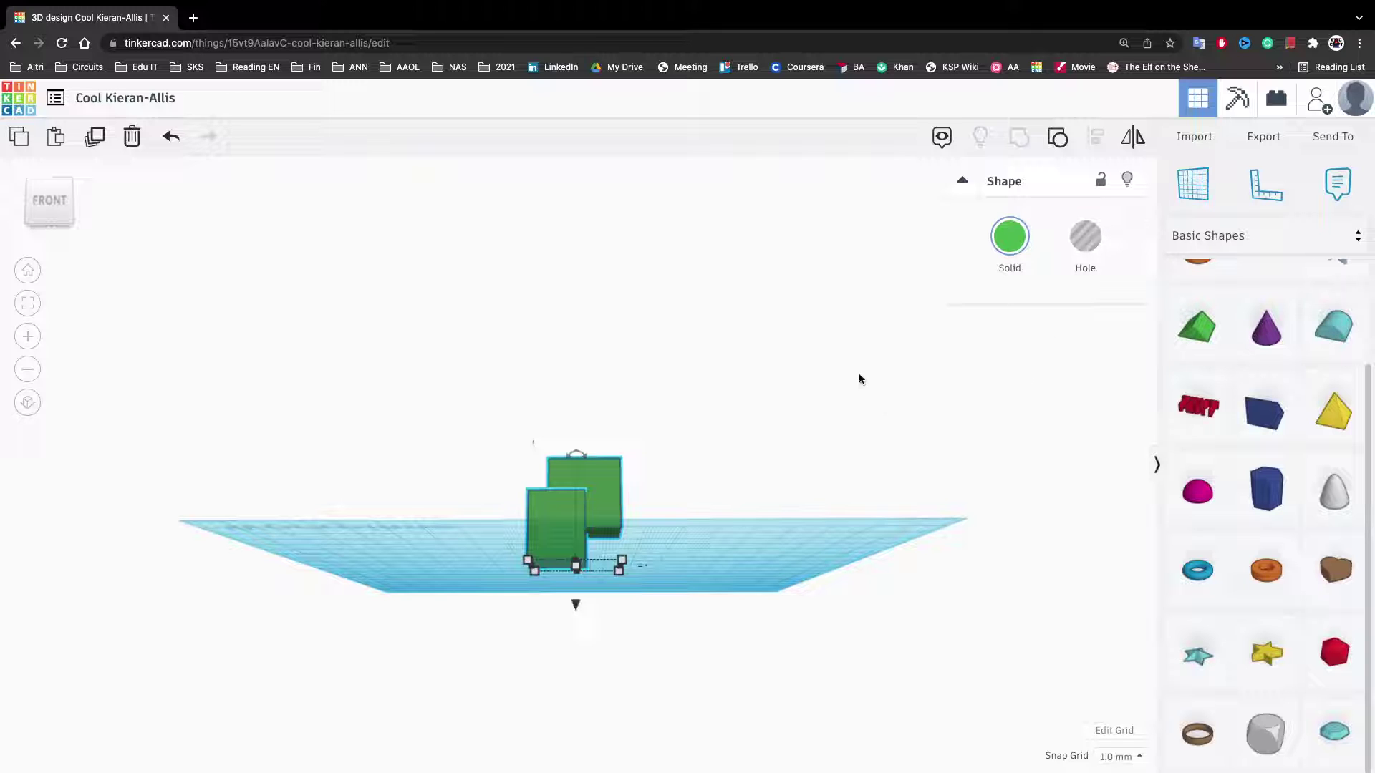
right_click_drag(857, 379, 644, 499)
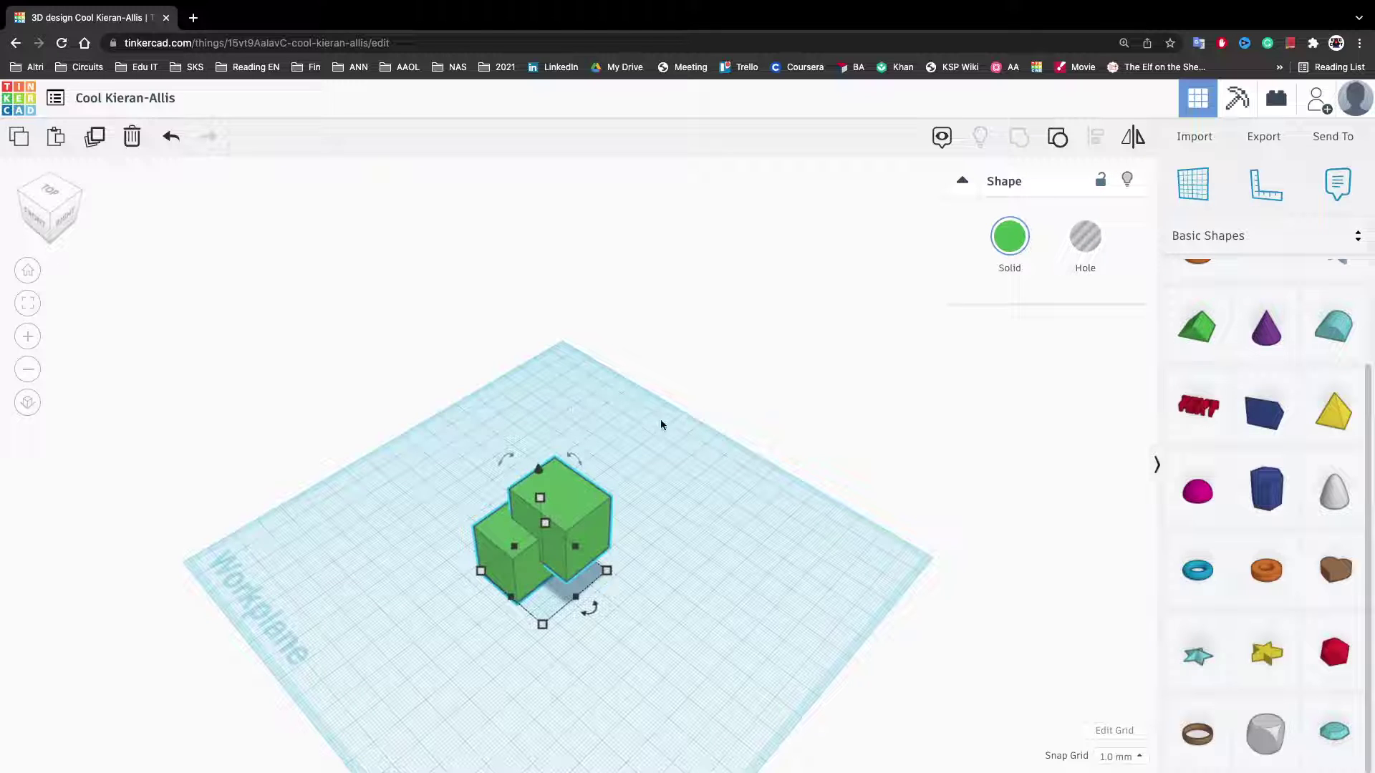
Step: Try pink on the grouped shape, then set it to Multicolor to restore red and green
left_click(996, 264)
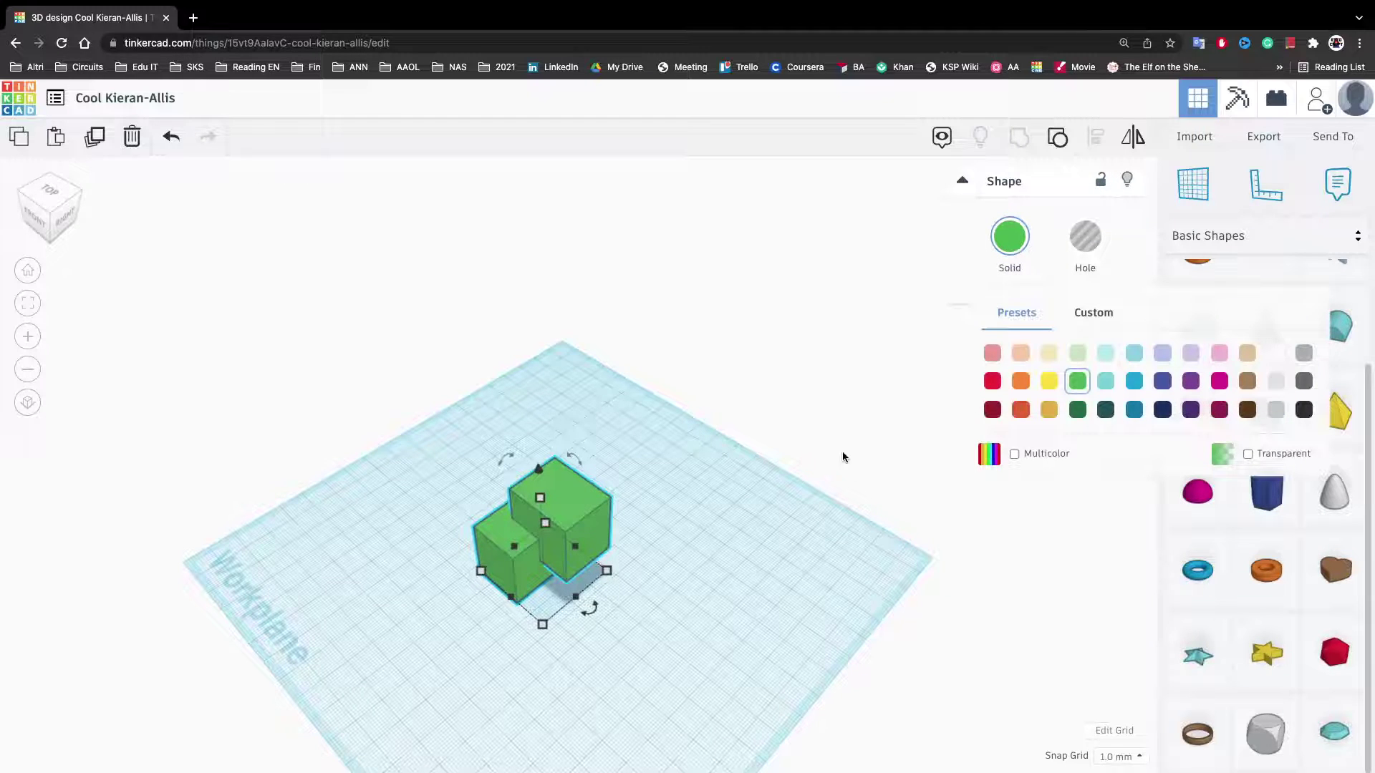
right_click_drag(842, 453, 807, 337)
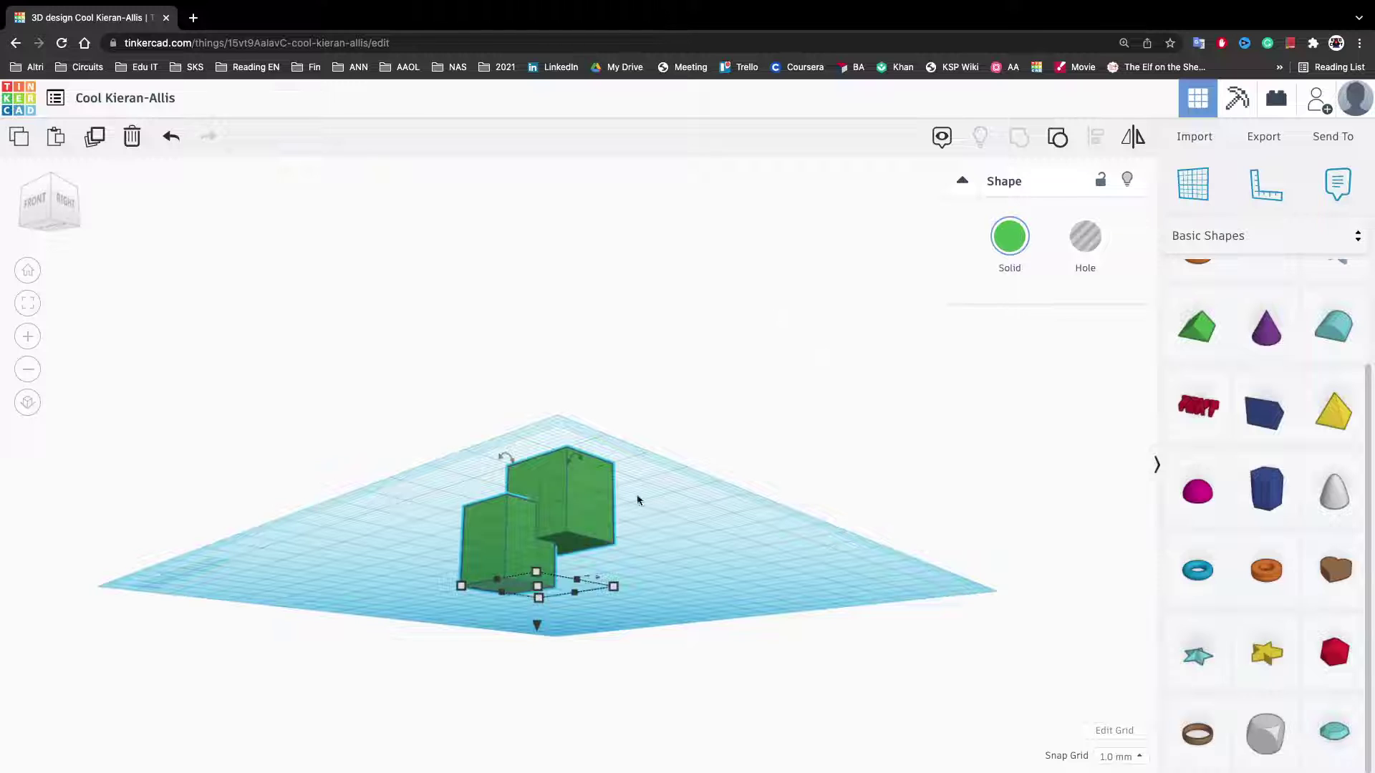
left_click(992, 257)
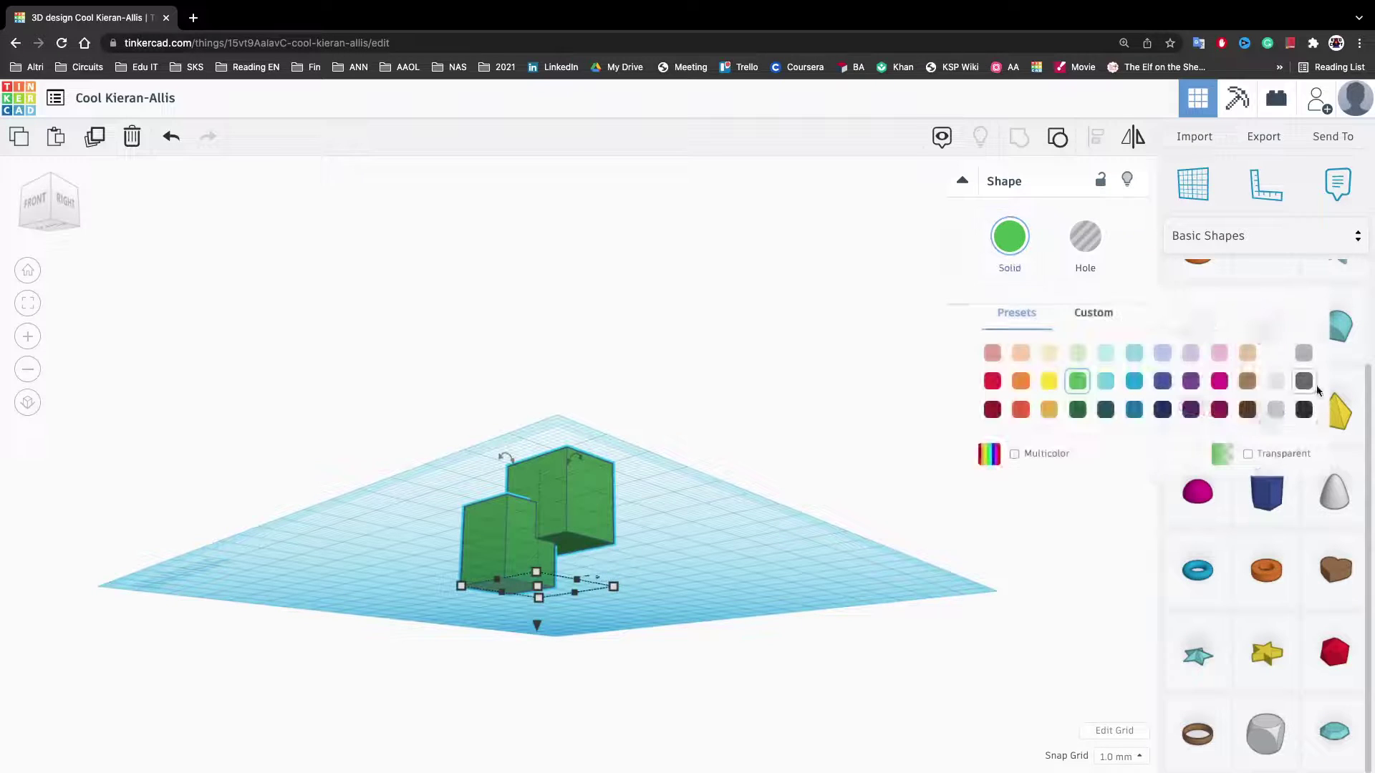
left_click(1217, 354)
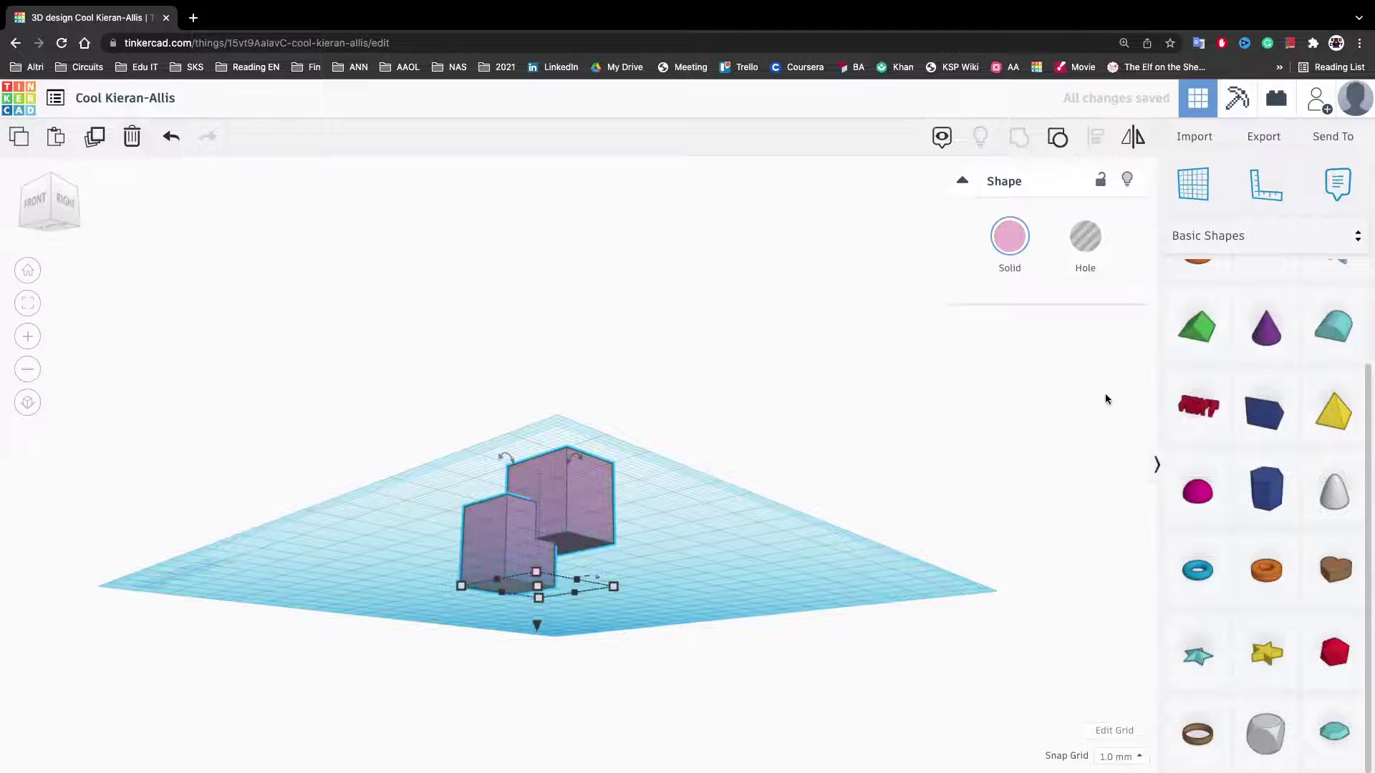
left_click(1026, 229)
left_click(1015, 454)
right_click_drag(843, 456, 856, 535)
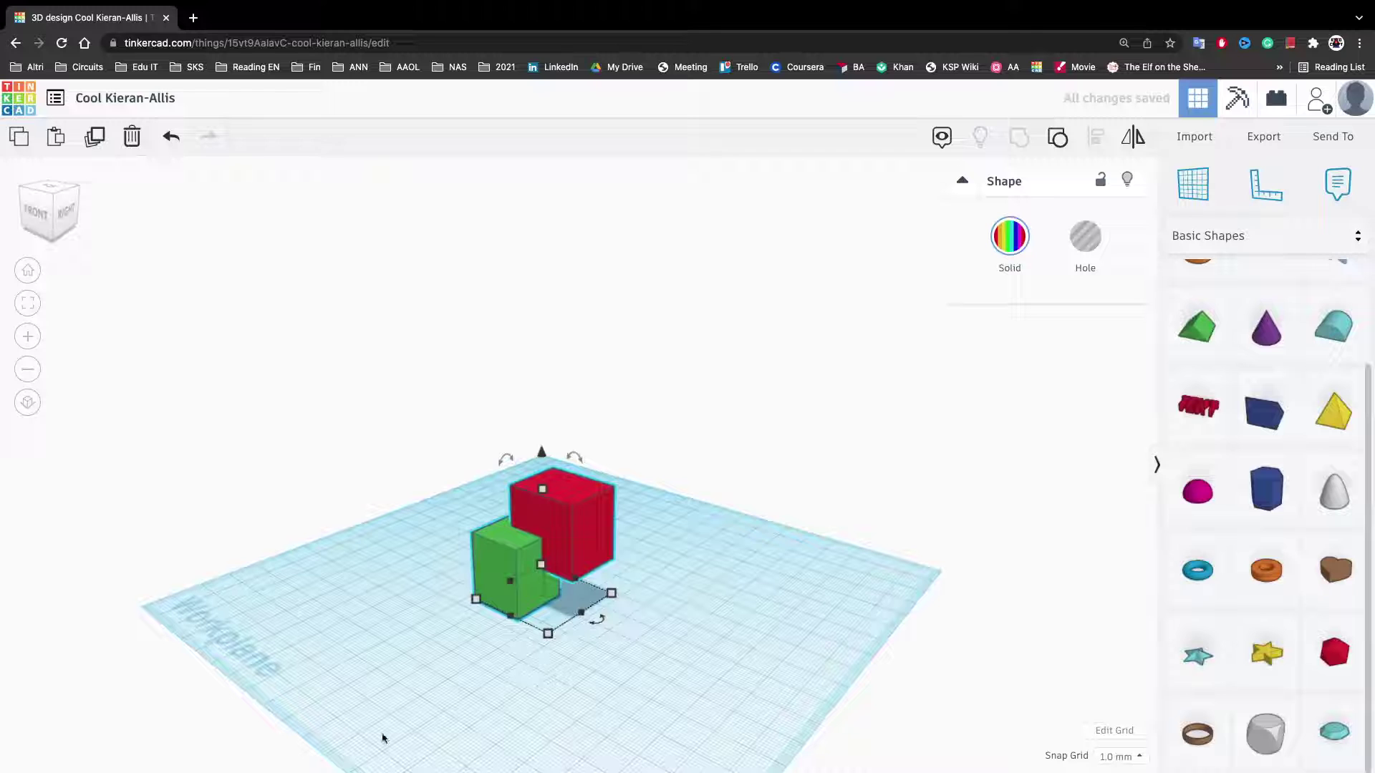
left_click(925, 653)
right_click_drag(925, 646, 824, 615)
scroll(1271, 510, "up", 3)
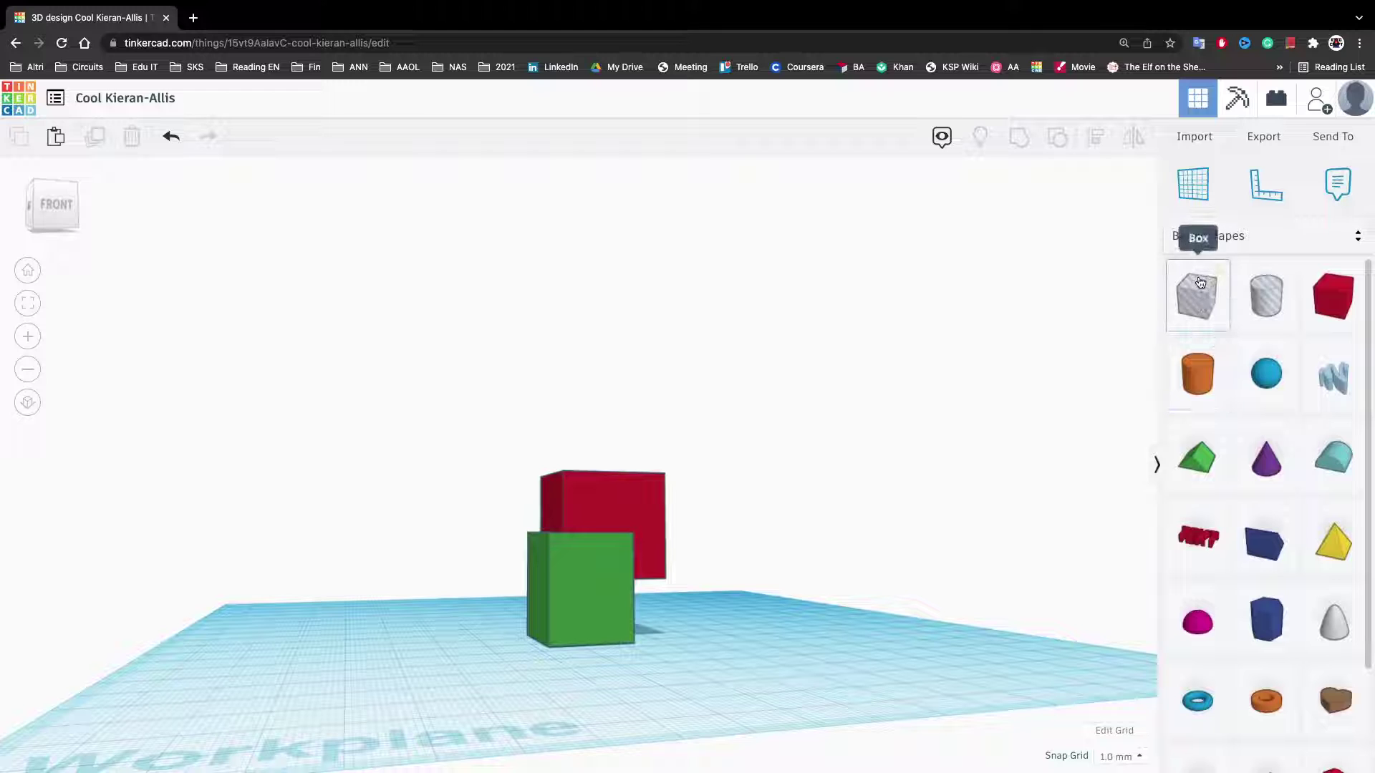
Step: Place a Cylinder hole on the workplane beside the red and green boxes
right_click_drag(1053, 344, 718, 577)
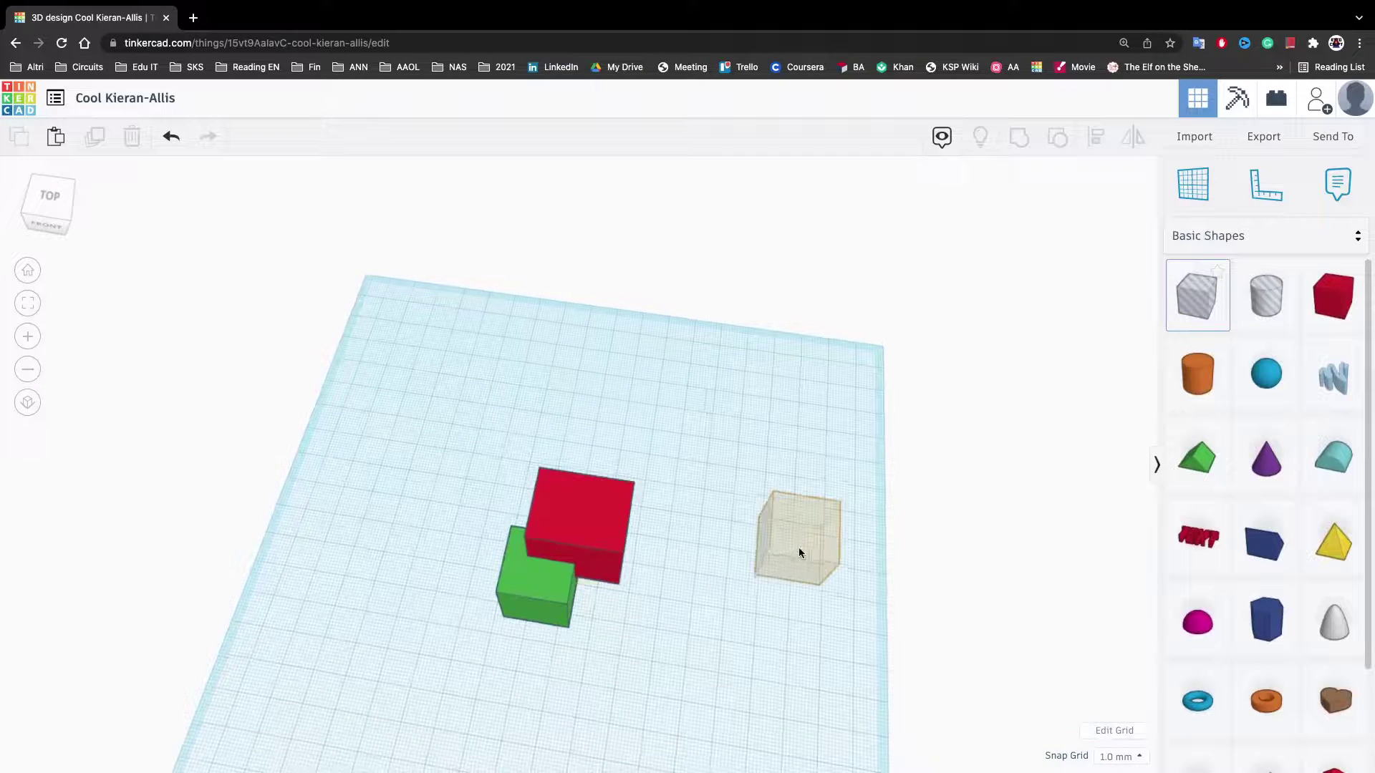
left_click_drag(1088, 289, 926, 430)
left_click_drag(1253, 317, 538, 581)
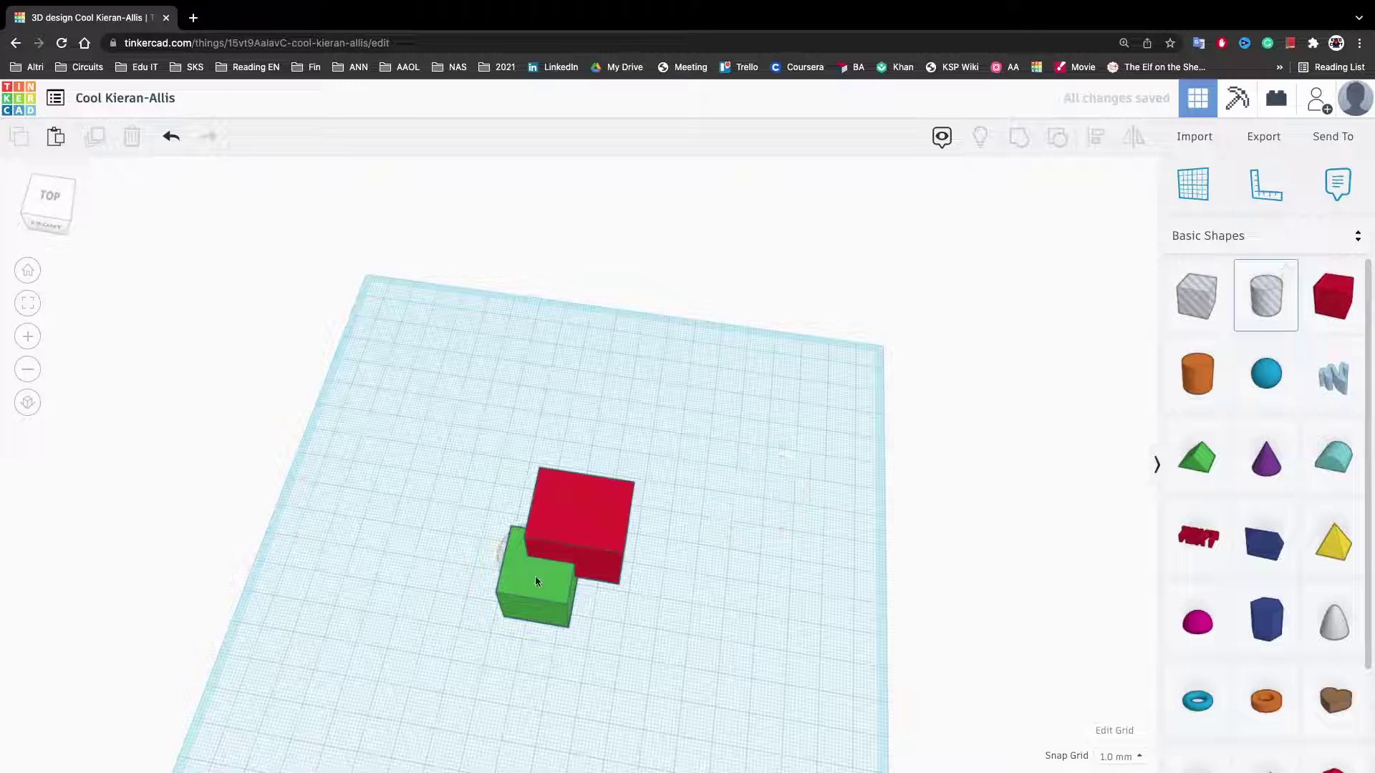
left_click_drag(776, 510, 934, 222)
Step: Stretch the cylinder hole to 139 mm tall and select it along with the boxes
right_click_drag(934, 222, 776, 243)
scroll(776, 258, "down", 10)
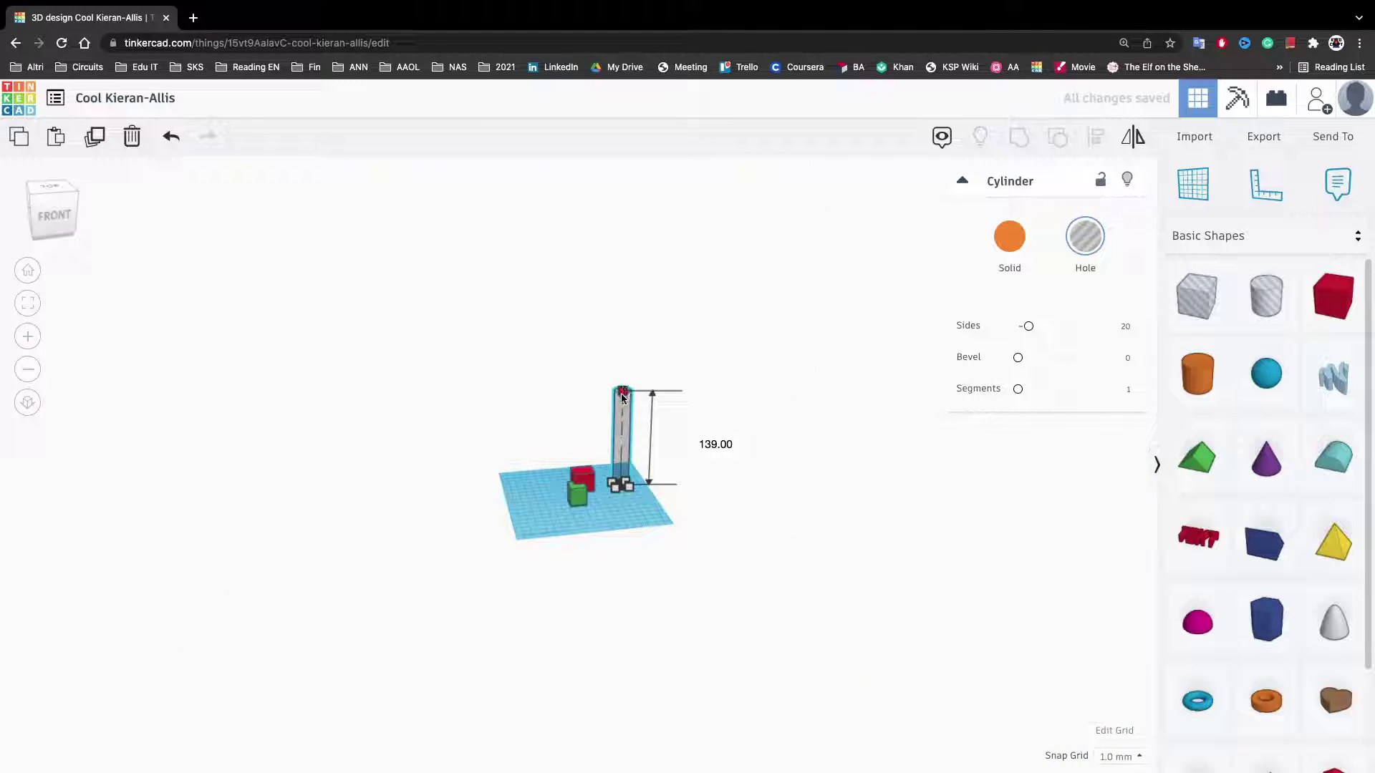
right_click_drag(623, 429, 650, 451)
scroll(653, 445, "up", 8)
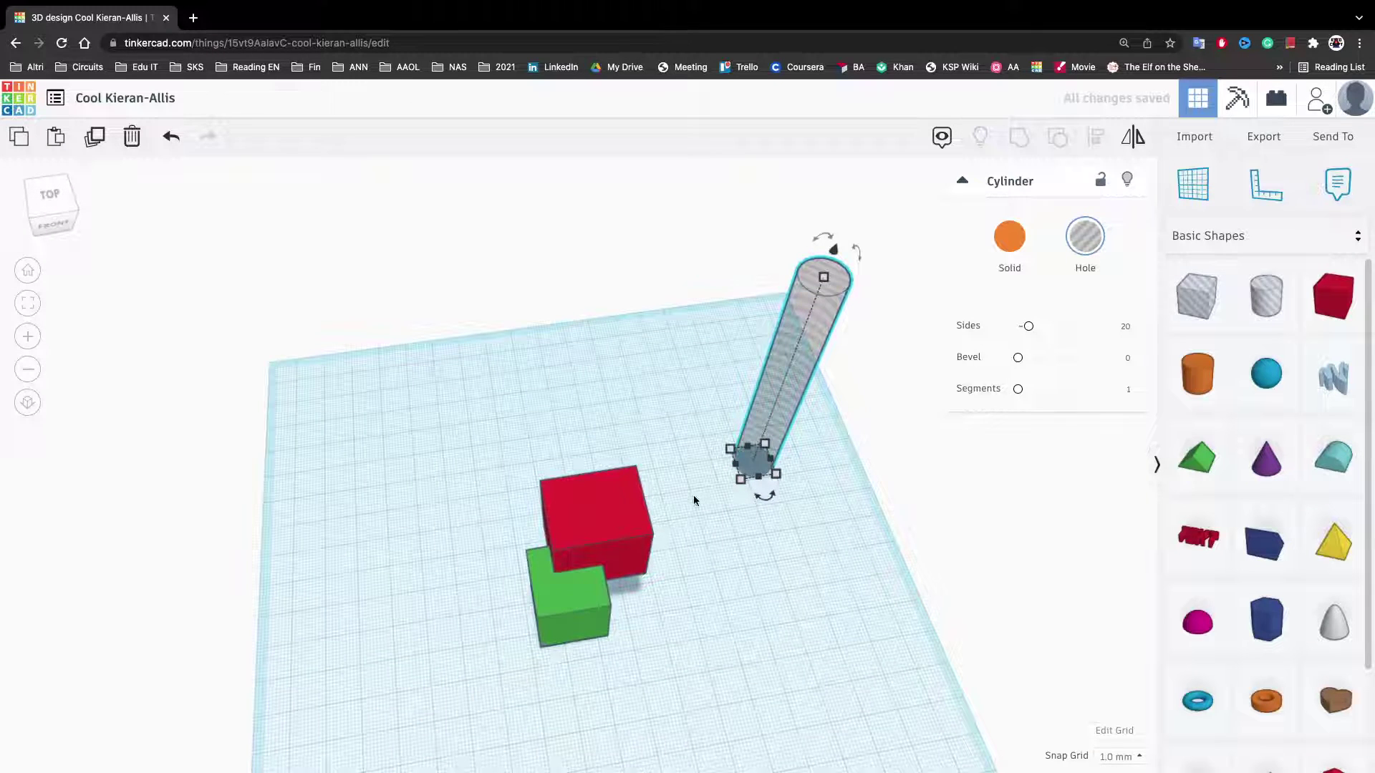
left_click(548, 560, "shift")
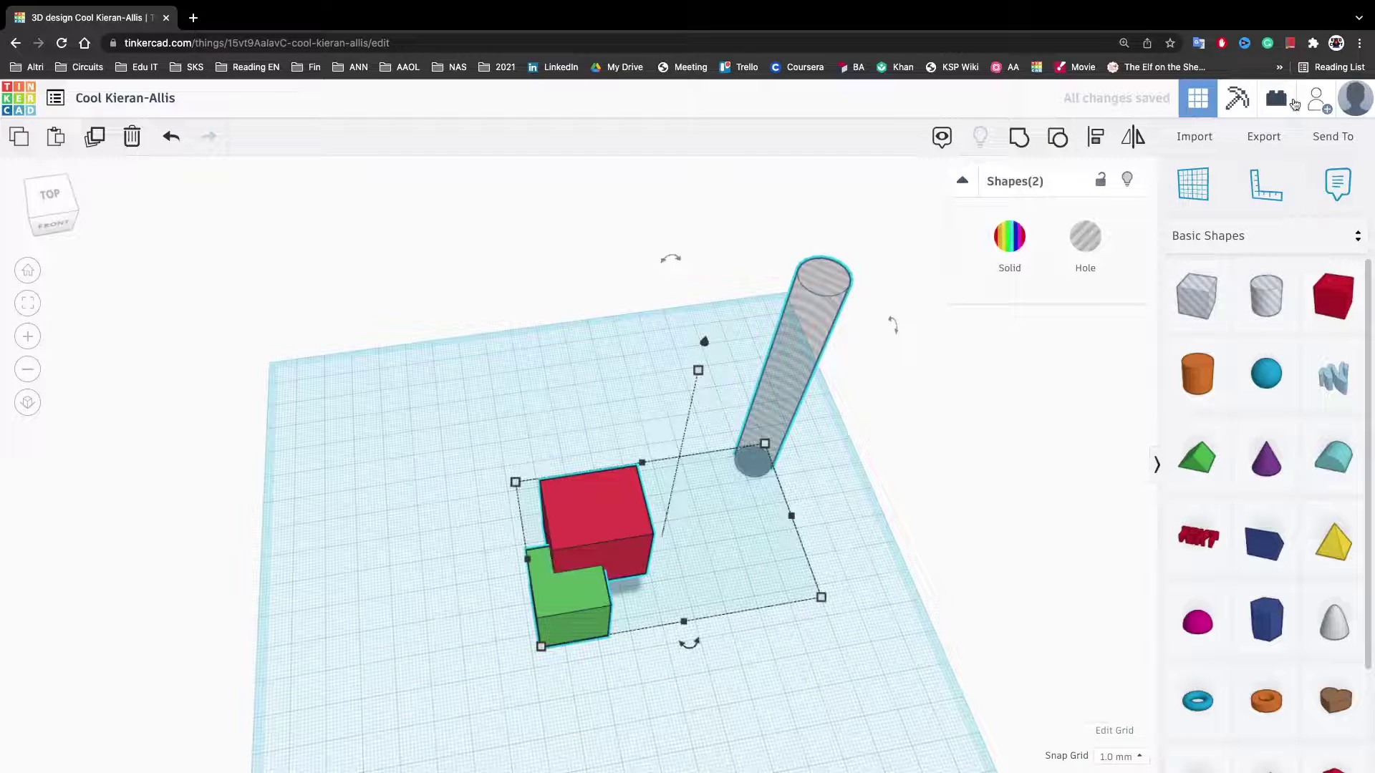
Step: Align the selected boxes and cylinder hole along both directions with the Align tool
left_click(1096, 147)
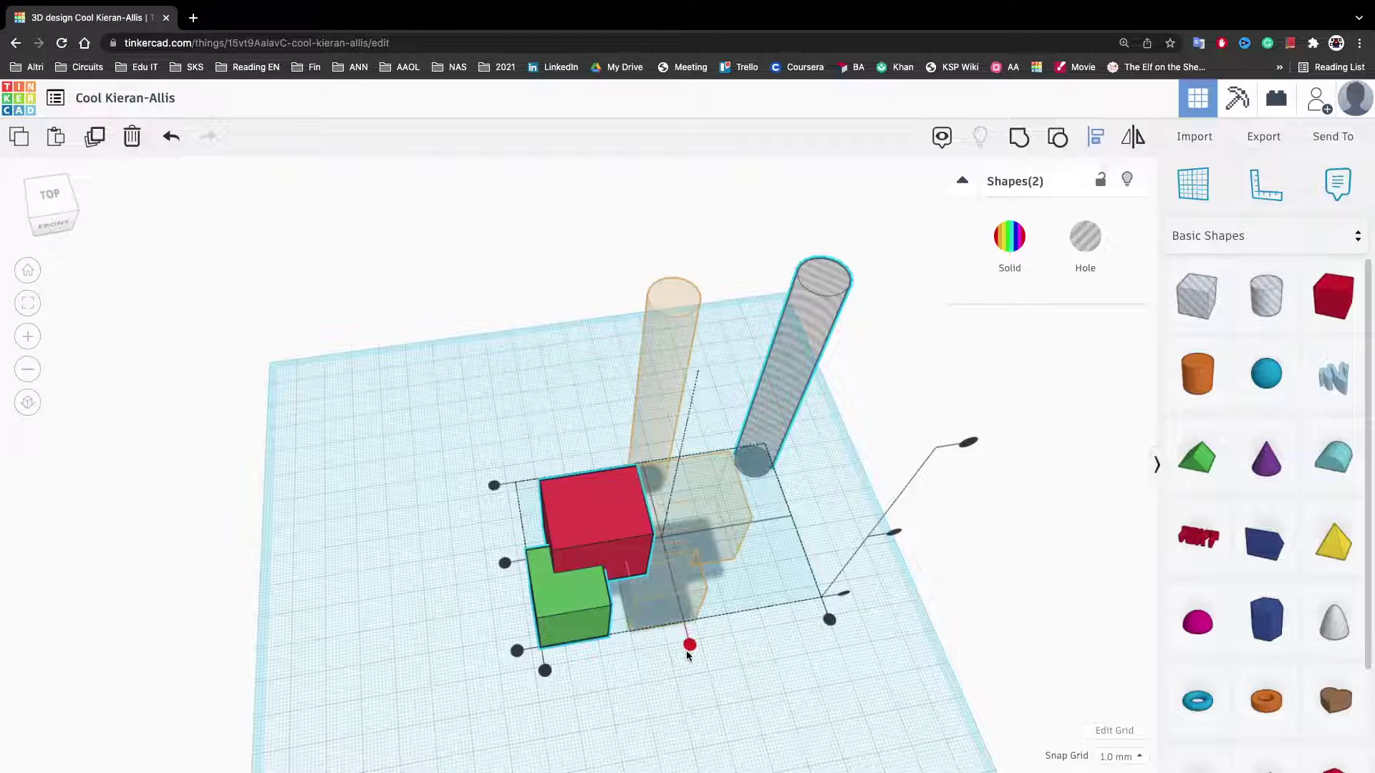
left_click(505, 562)
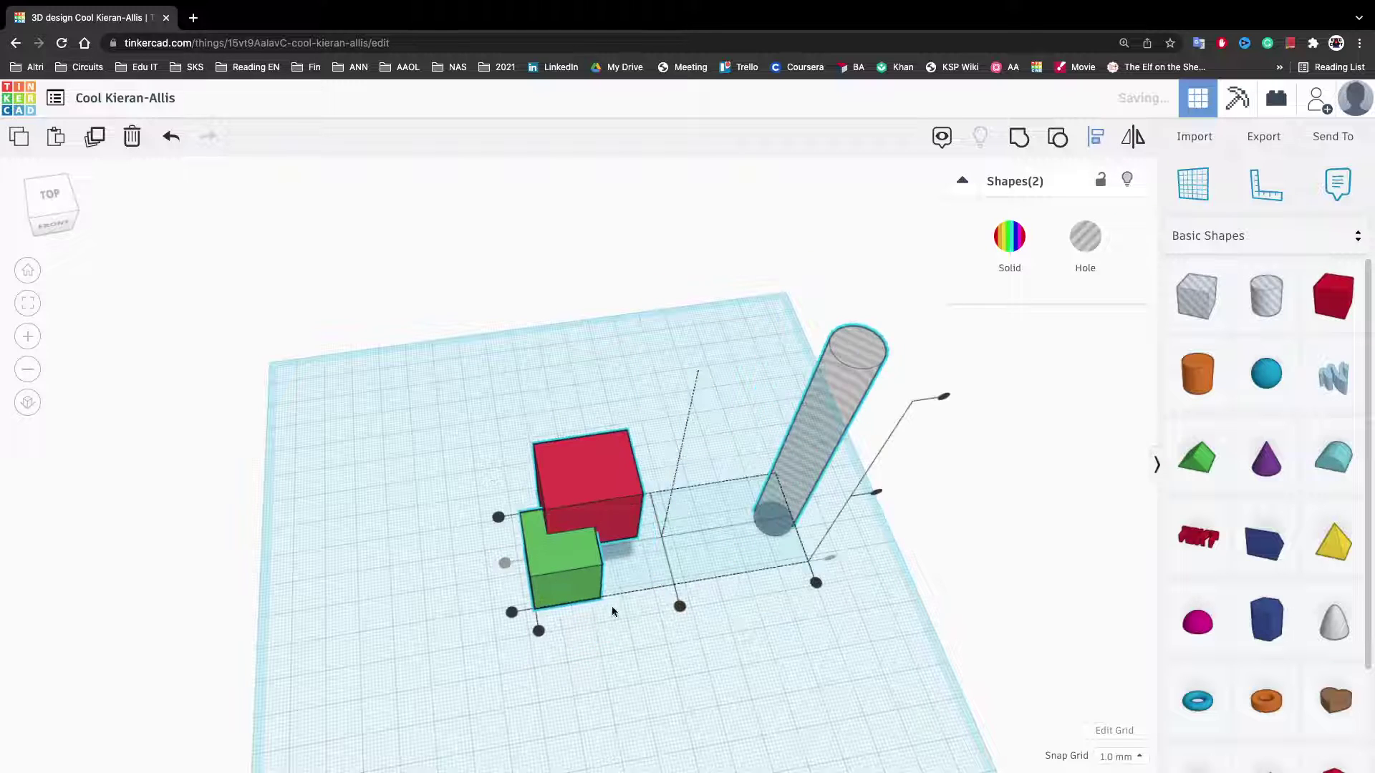
left_click(676, 607)
right_click_drag(718, 614, 793, 512)
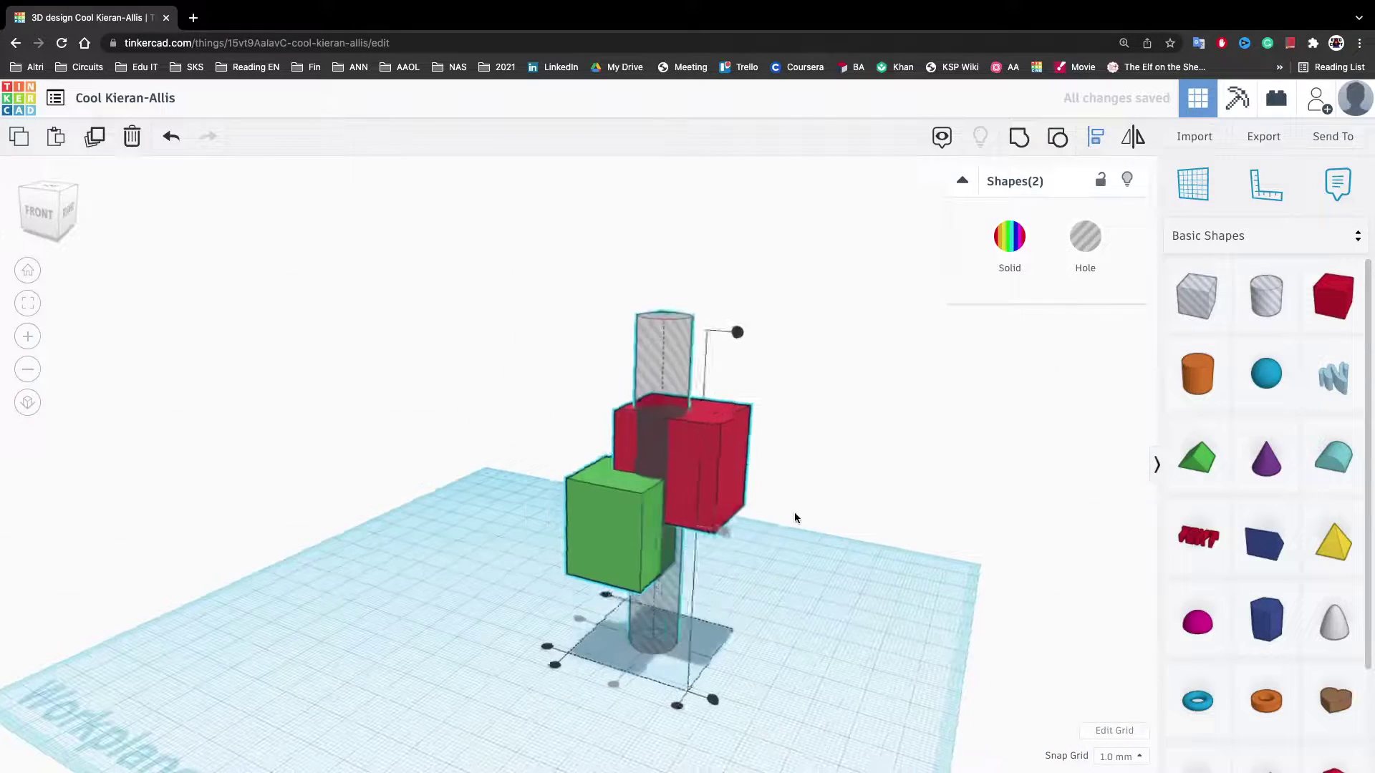
Step: Lower the red and green boxes, nudge them right onto the cylinder, and reselect the cylinder
left_click(793, 513)
left_click(673, 440)
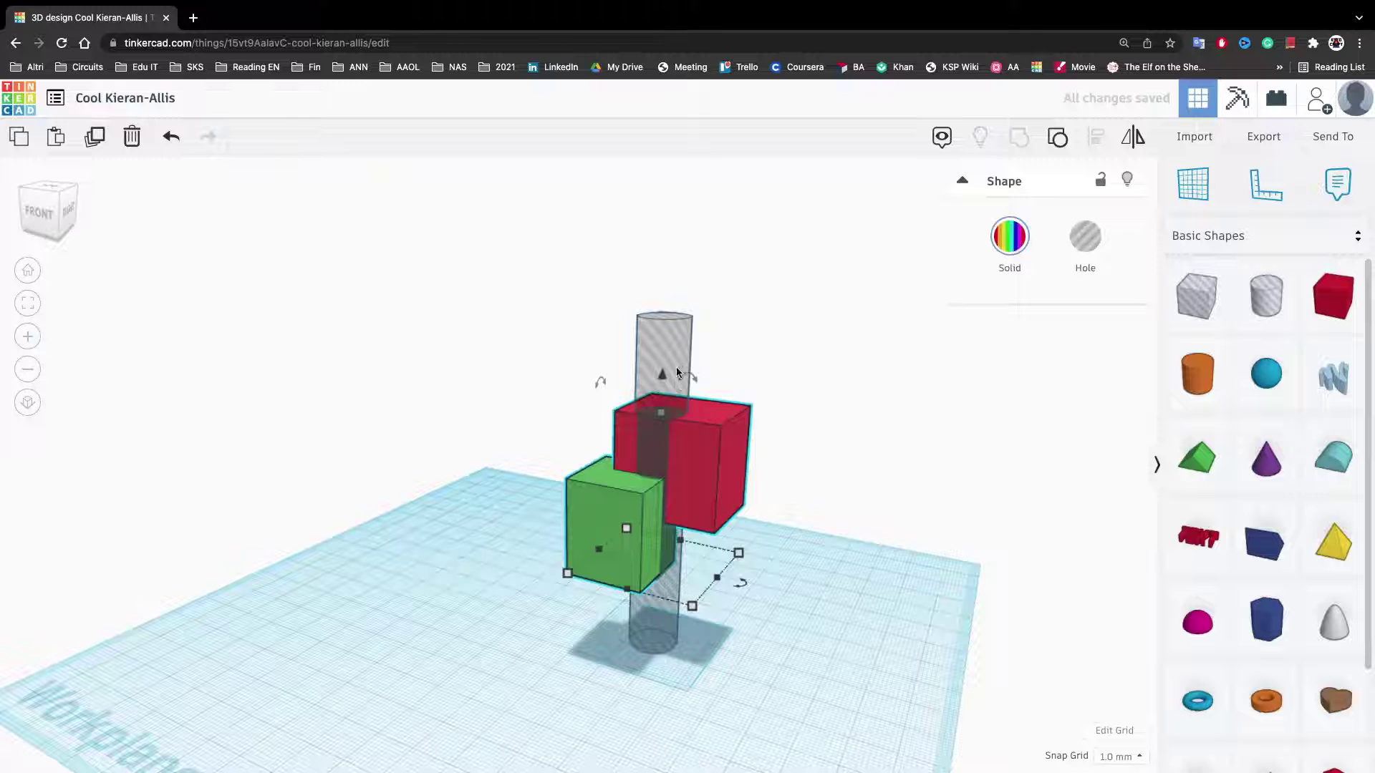
left_click_drag(675, 366, 663, 466)
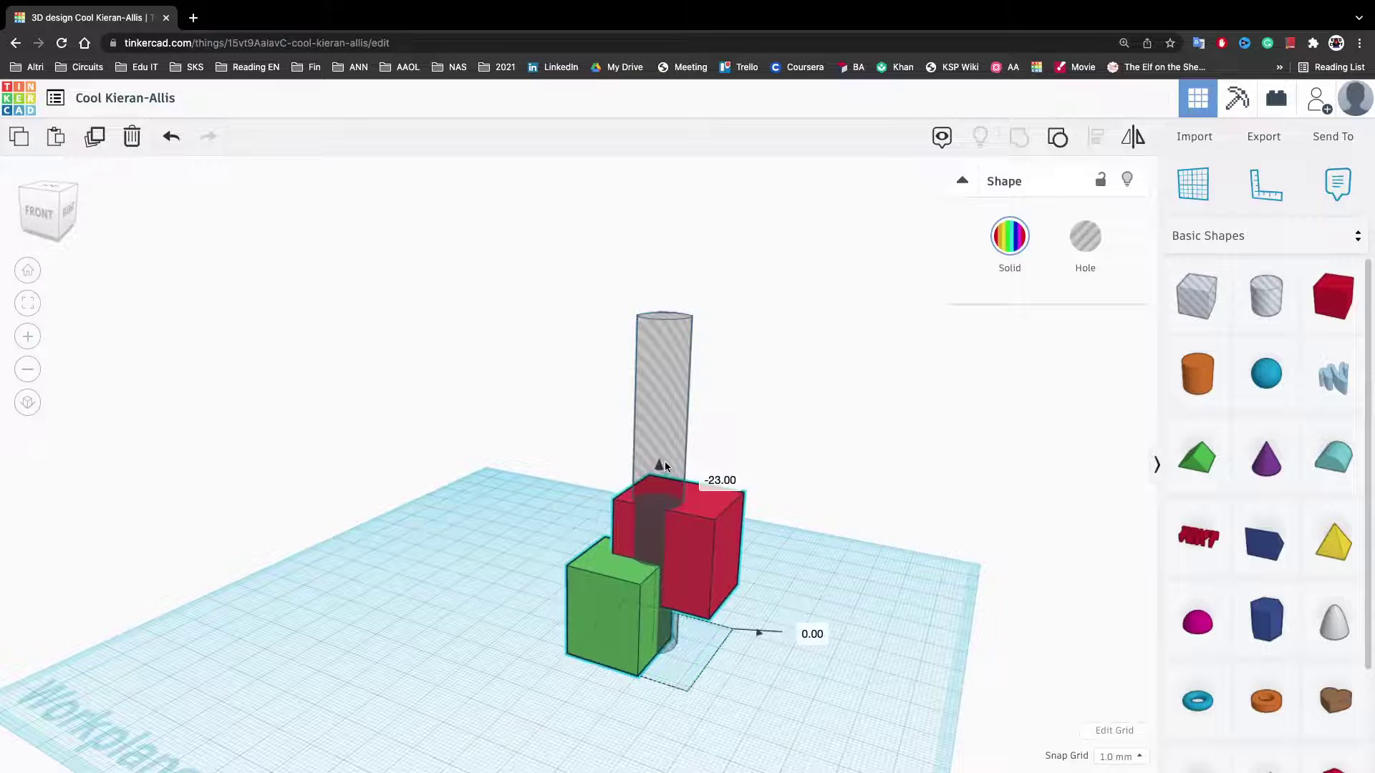
right_click_drag(663, 466, 798, 534)
key("Right")
key("Right")
key("Right")
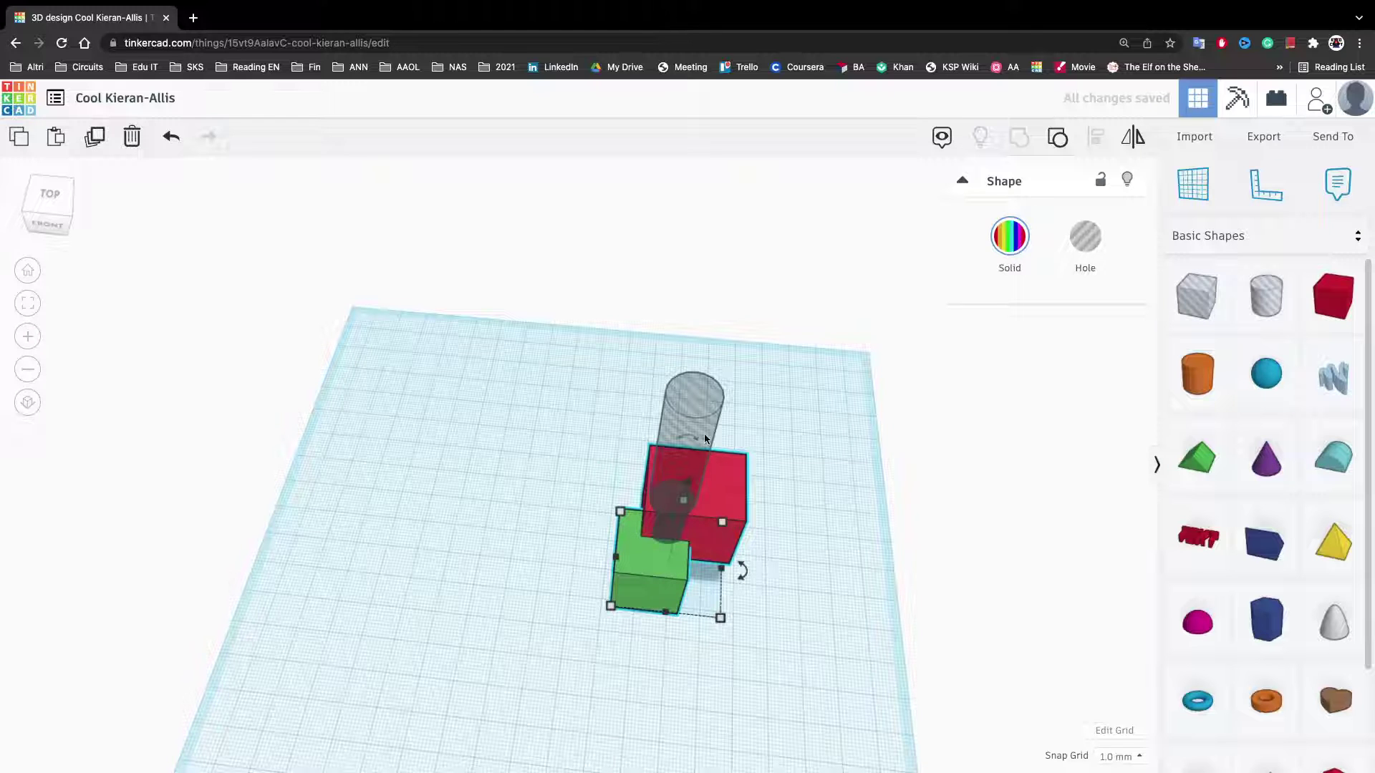
left_click(680, 395, "shift")
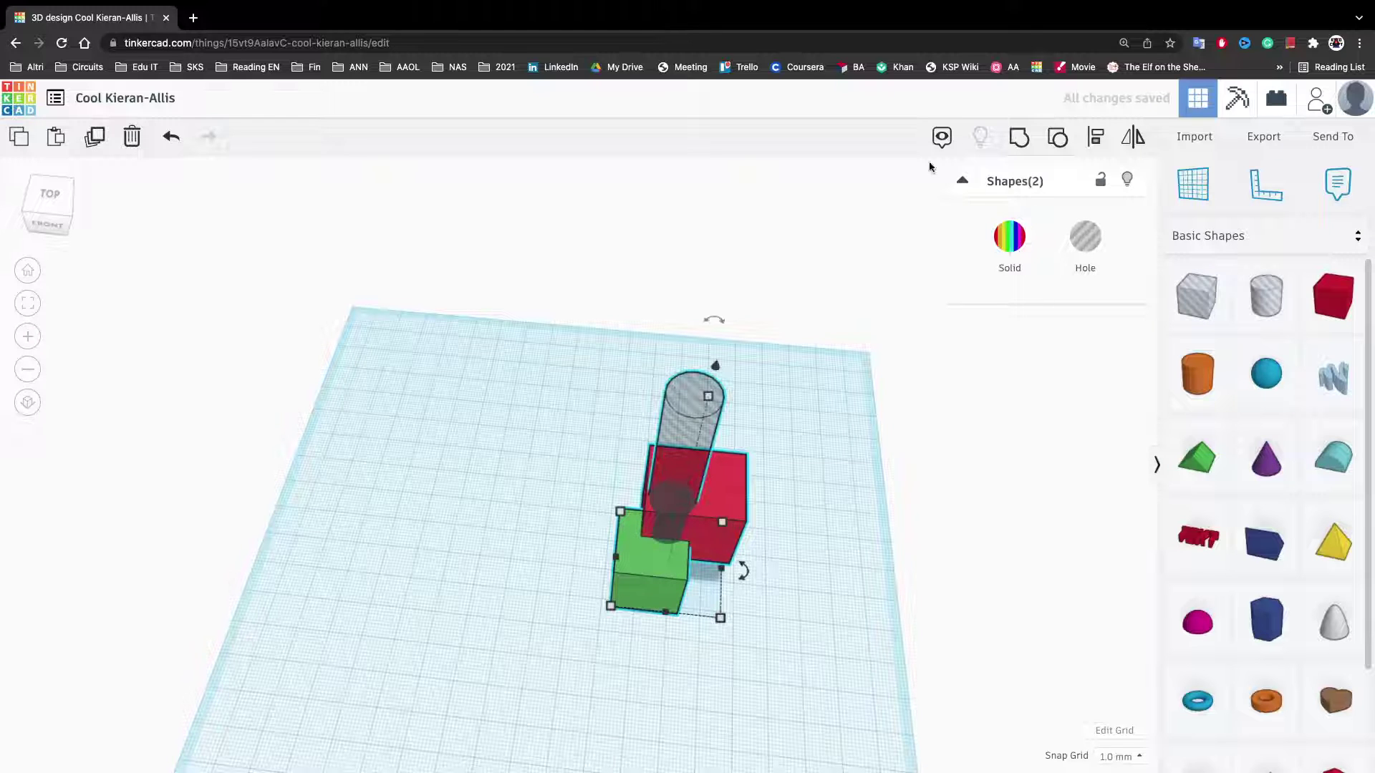
Step: Group the cylinder hole with the boxes and inspect the cut from the side
left_click(1024, 137)
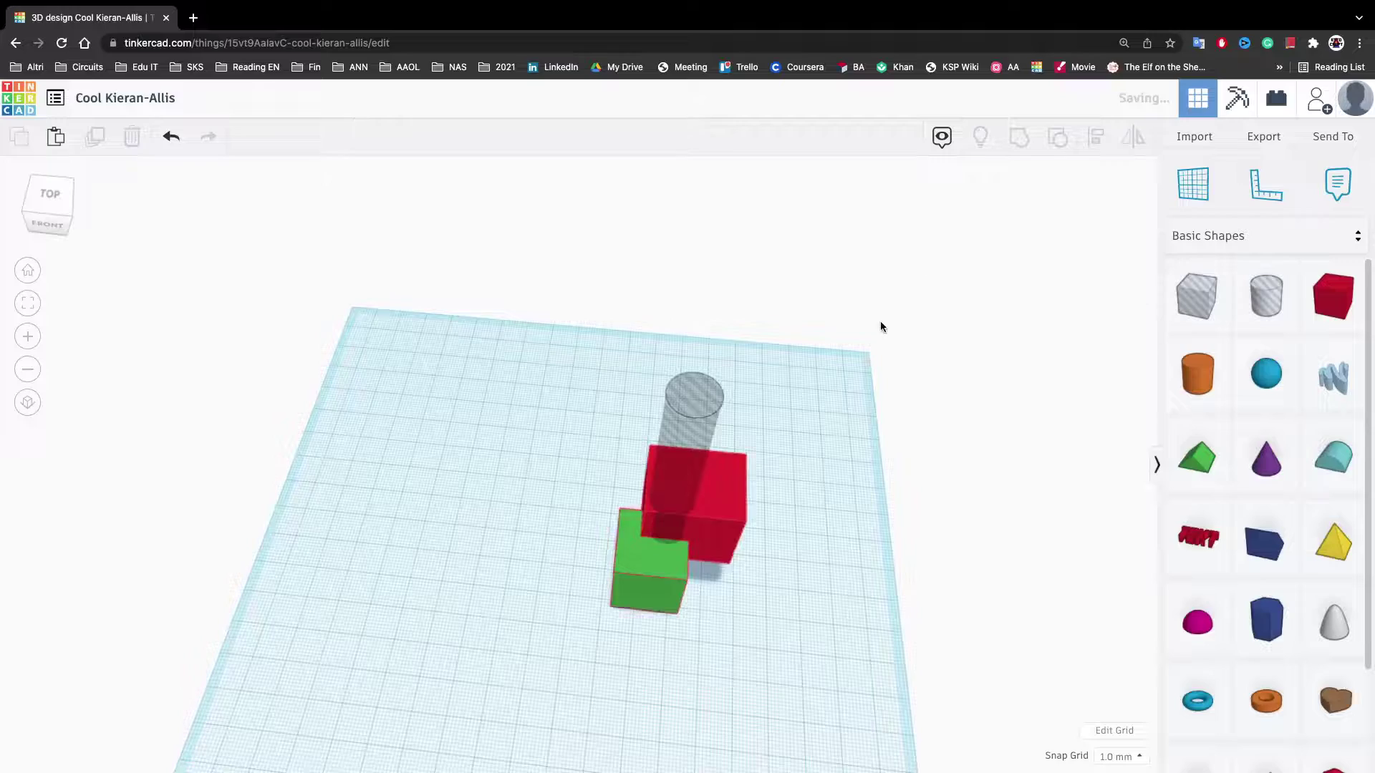
right_click_drag(879, 321, 566, 441)
left_click(544, 565)
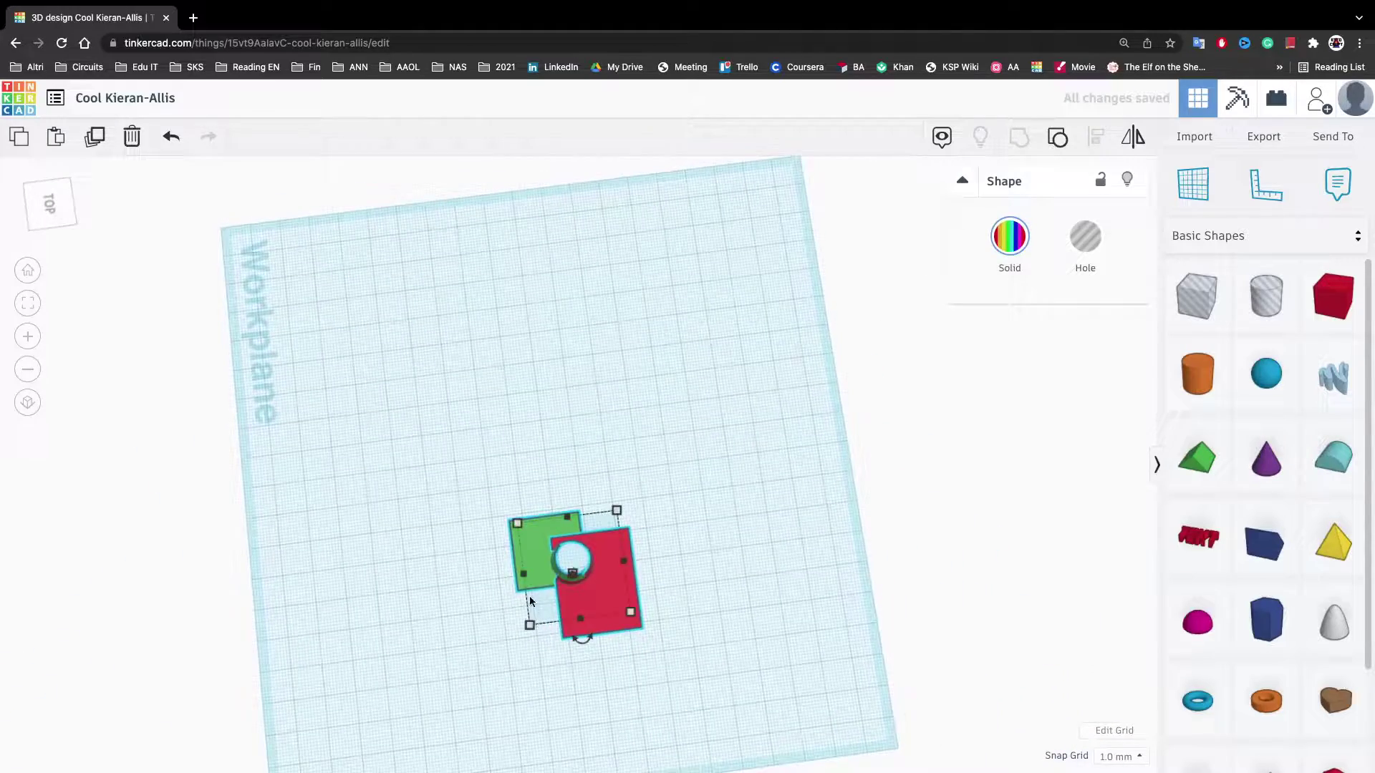
scroll(548, 583, "up", 5)
scroll(779, 368, "down", 5)
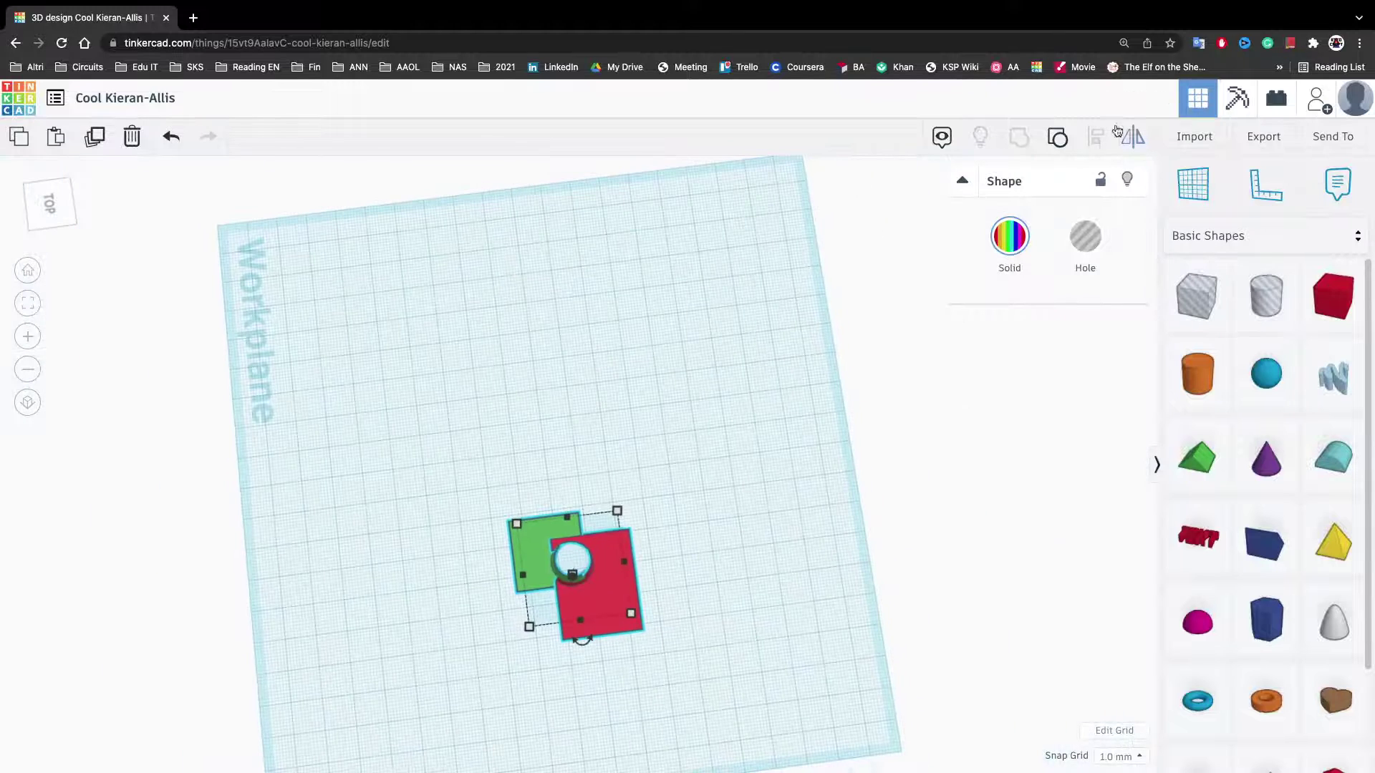
Step: Ungroup, then group only the cylinder hole with the red box to carve the channel
left_click(1049, 143)
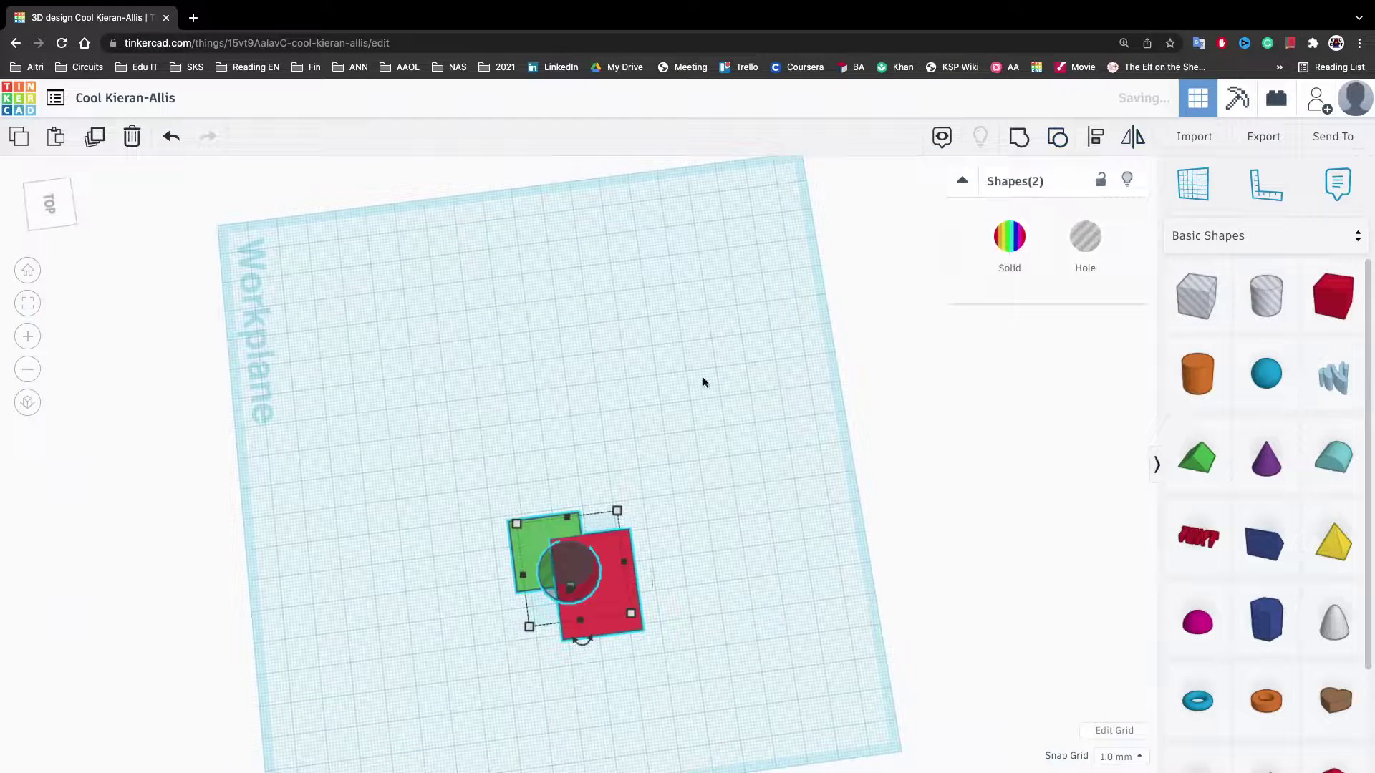
left_click(715, 473)
left_click(580, 588)
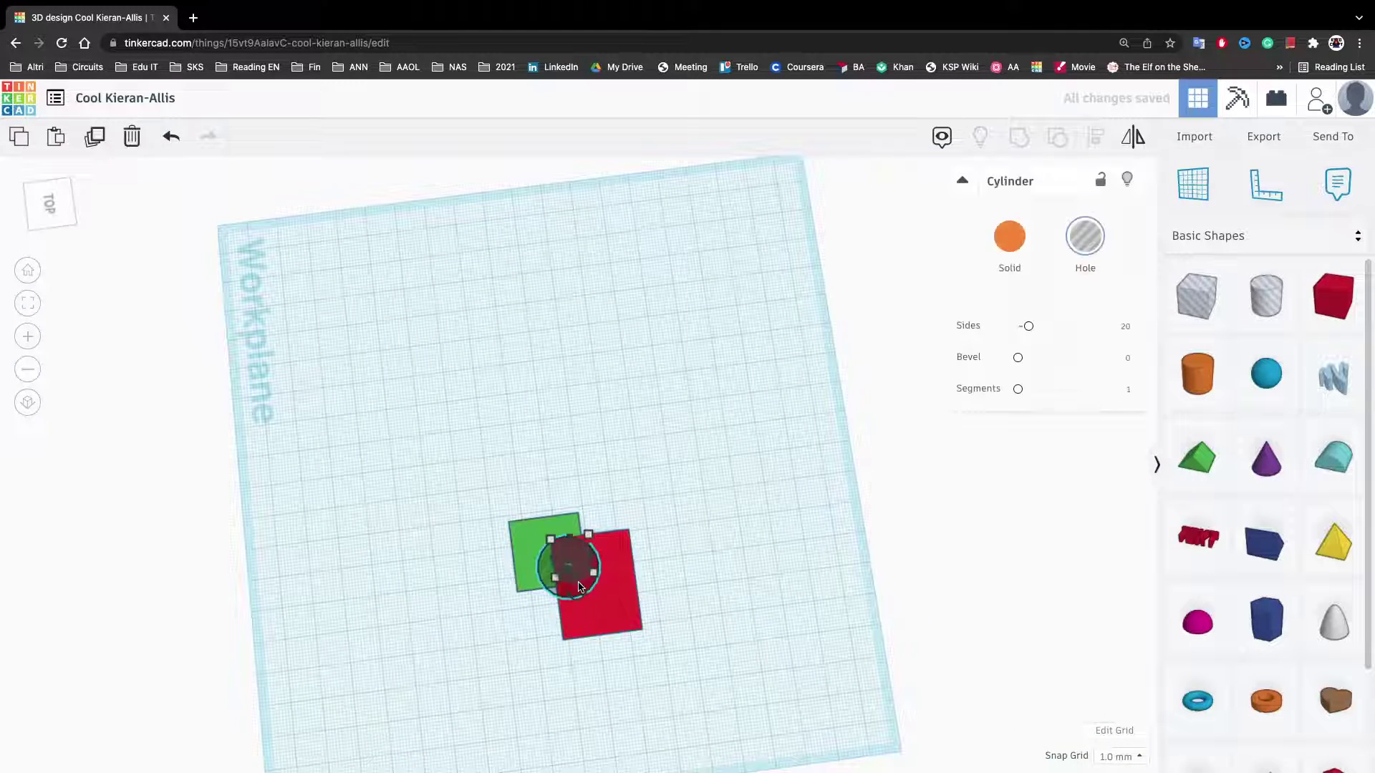
left_click(621, 561, "shift")
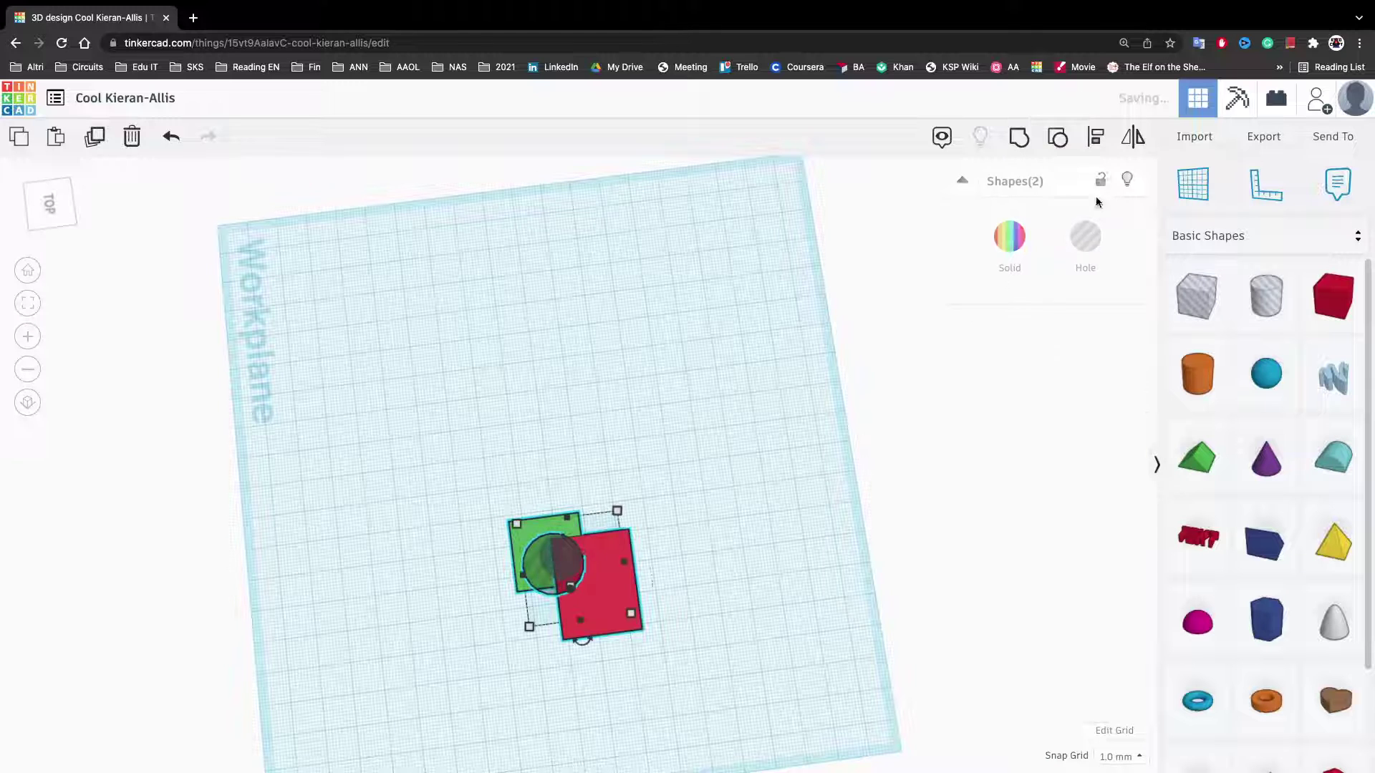
left_click(1019, 138)
right_click_drag(898, 435, 951, 473)
scroll(787, 551, "up", 10)
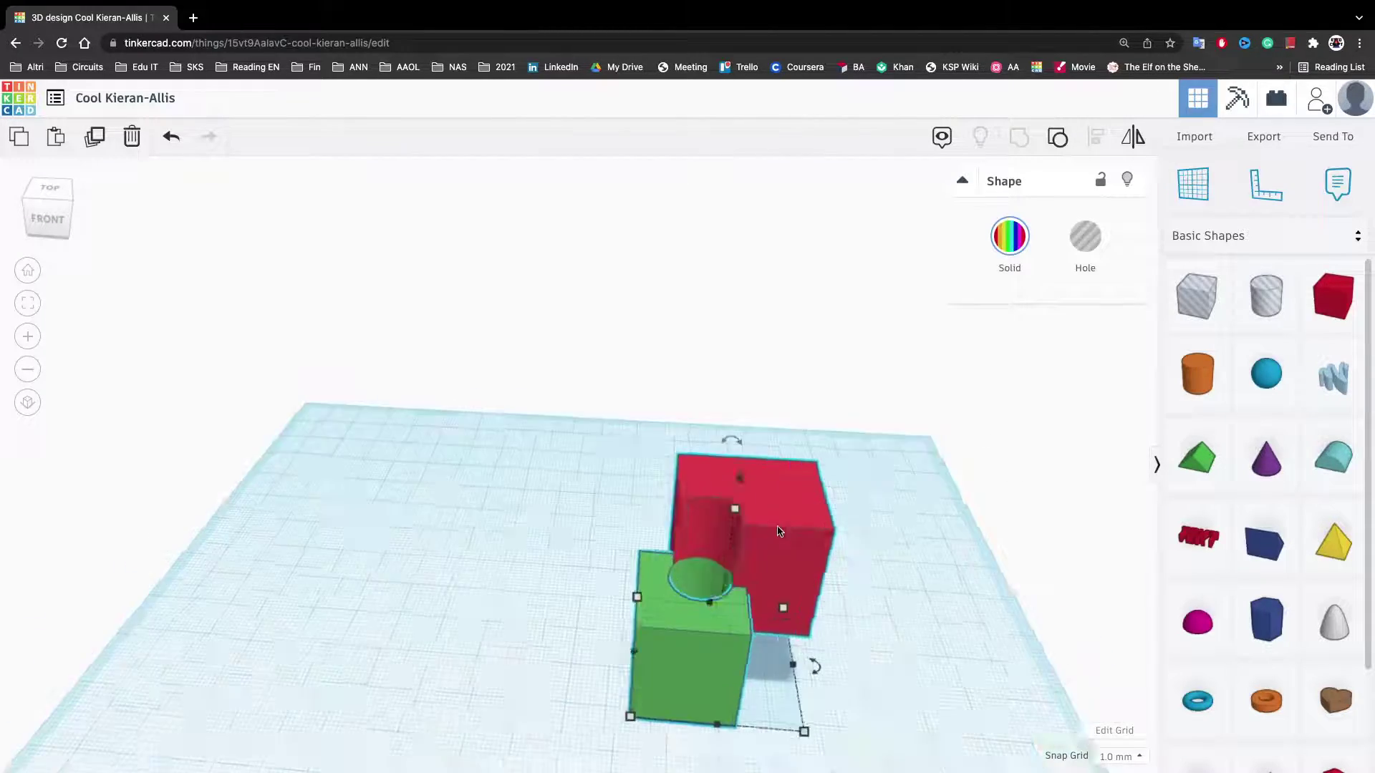
scroll(894, 513, "down", 5)
right_click_drag(902, 512, 995, 467)
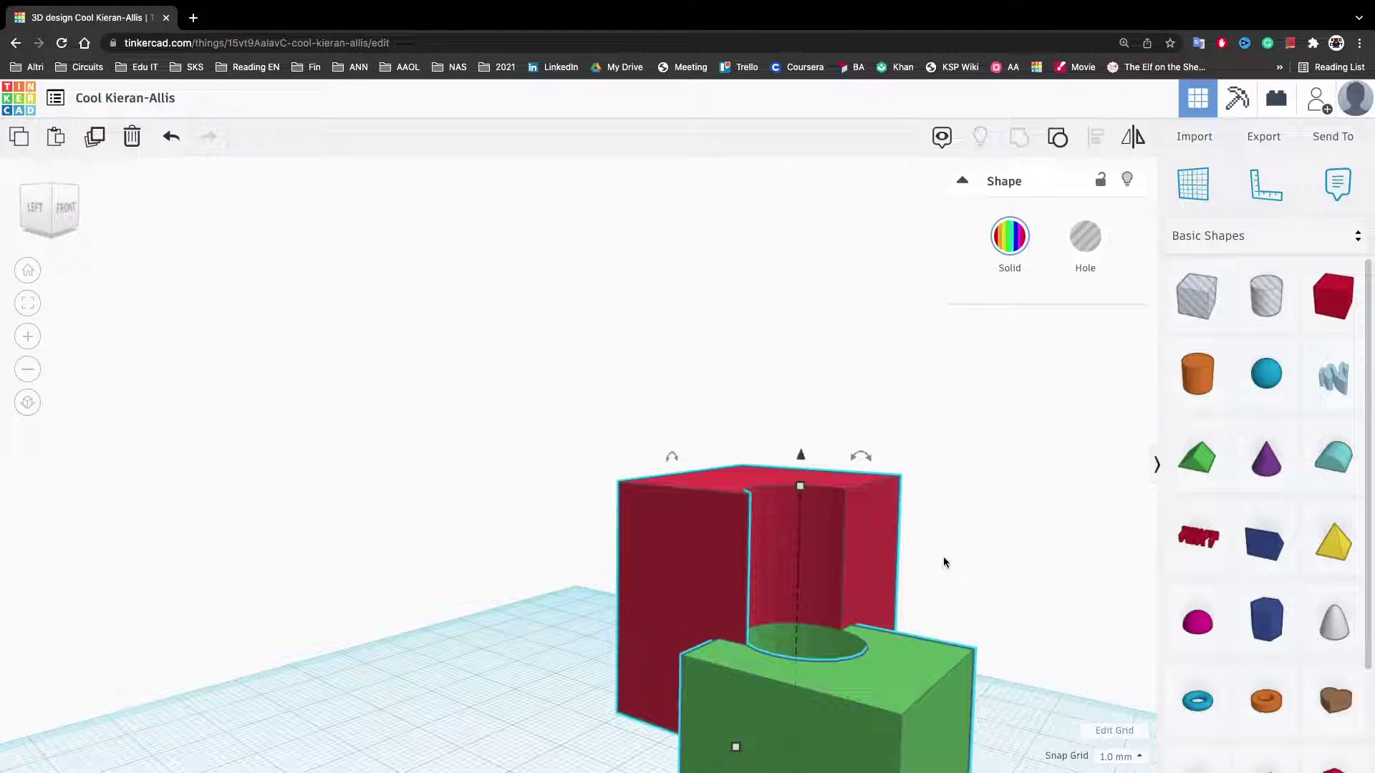
Step: Make the notched shapes a Hole and add a large red box, undoing a stray move
left_click(1077, 244)
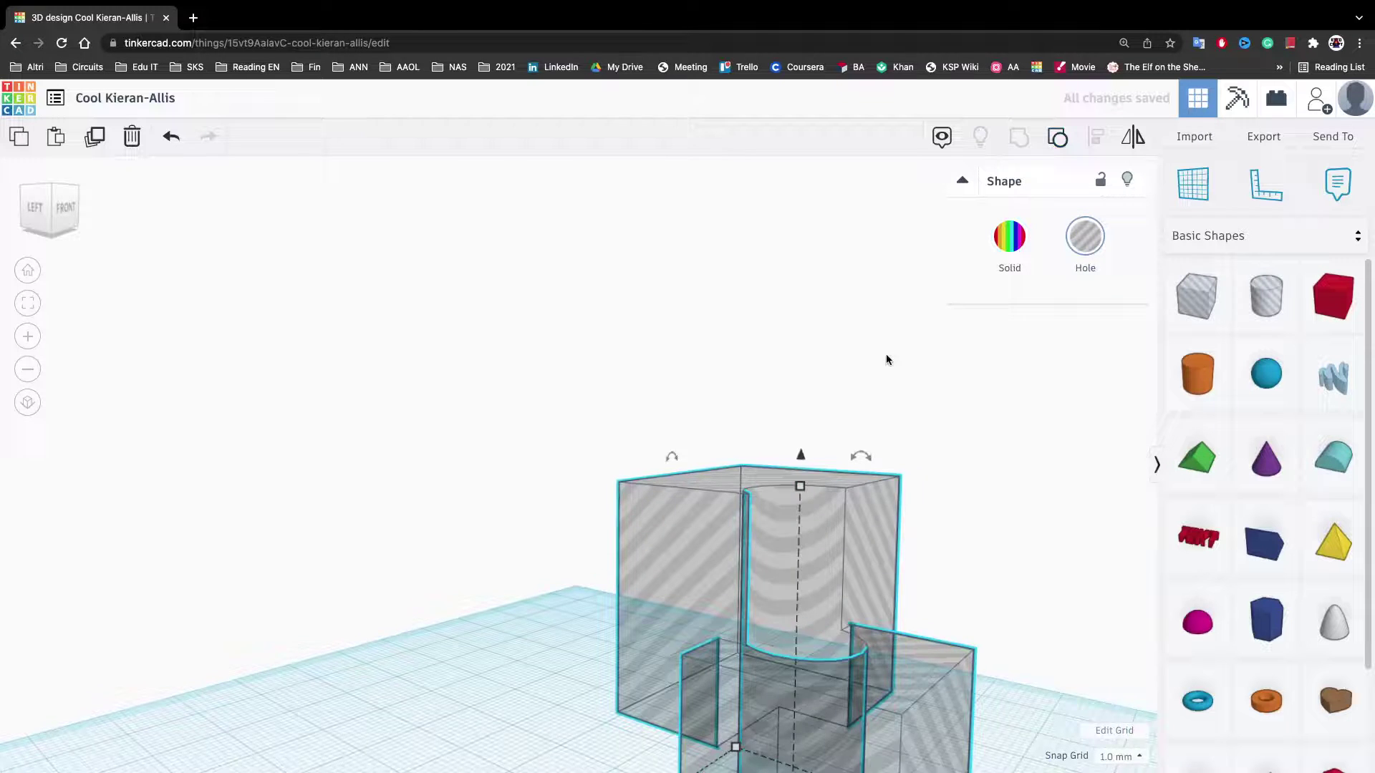
scroll(786, 429, "down", 5)
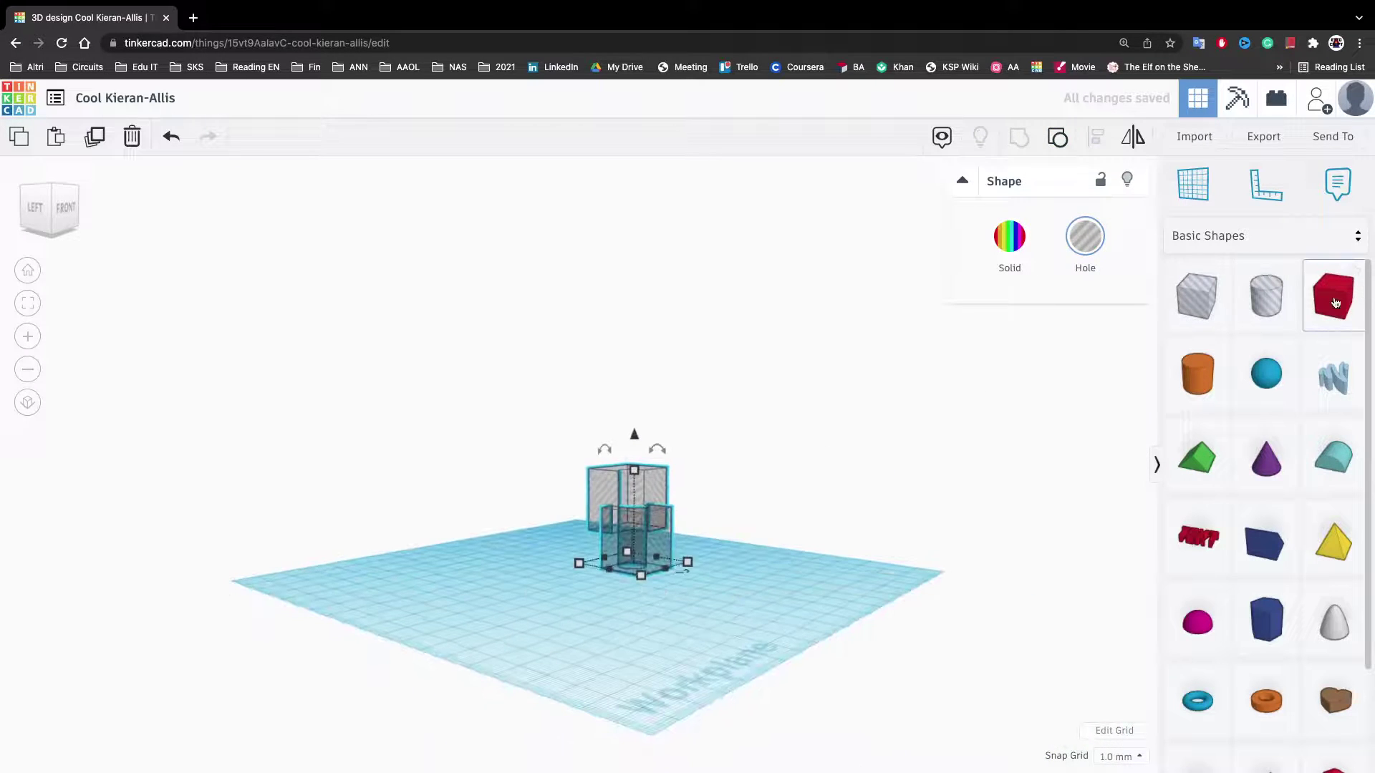
left_click_drag(1334, 303, 630, 479)
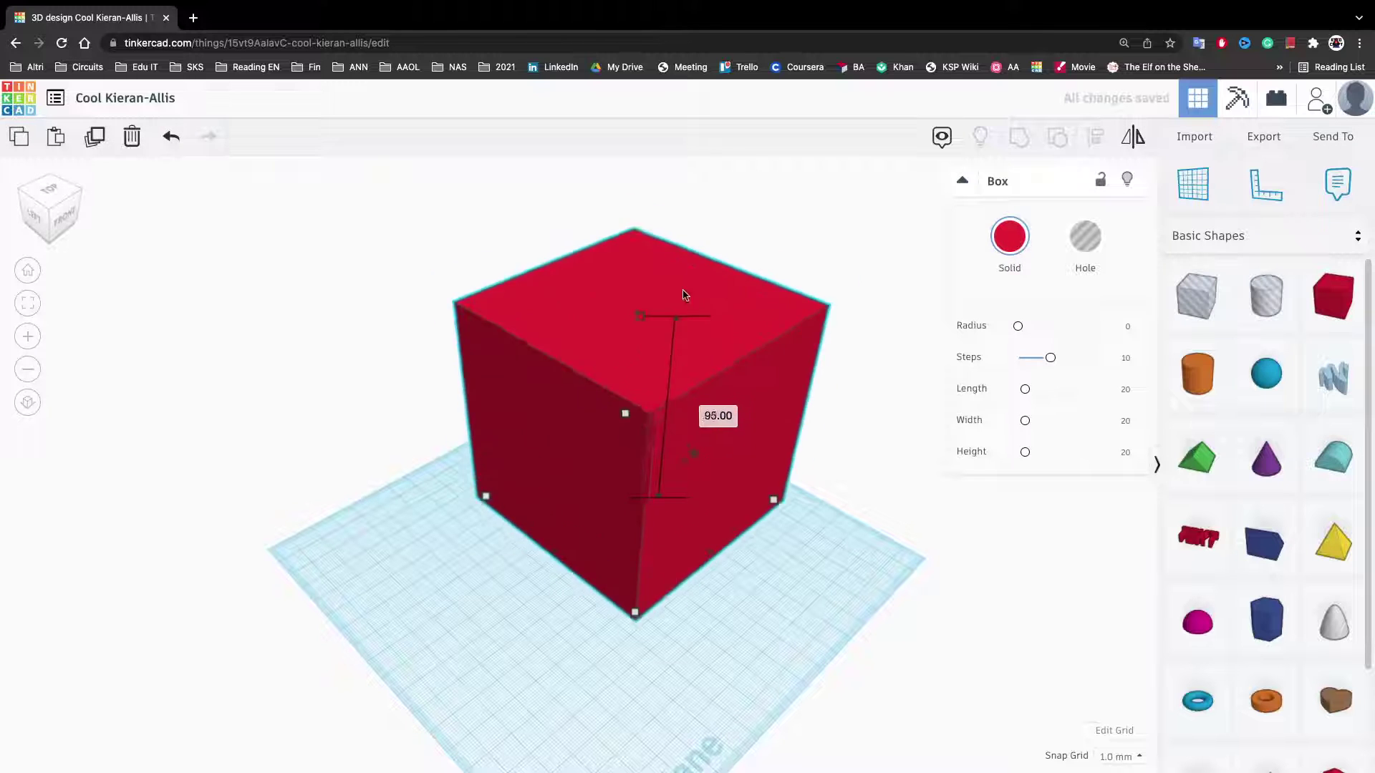
right_click_drag(683, 294, 547, 372)
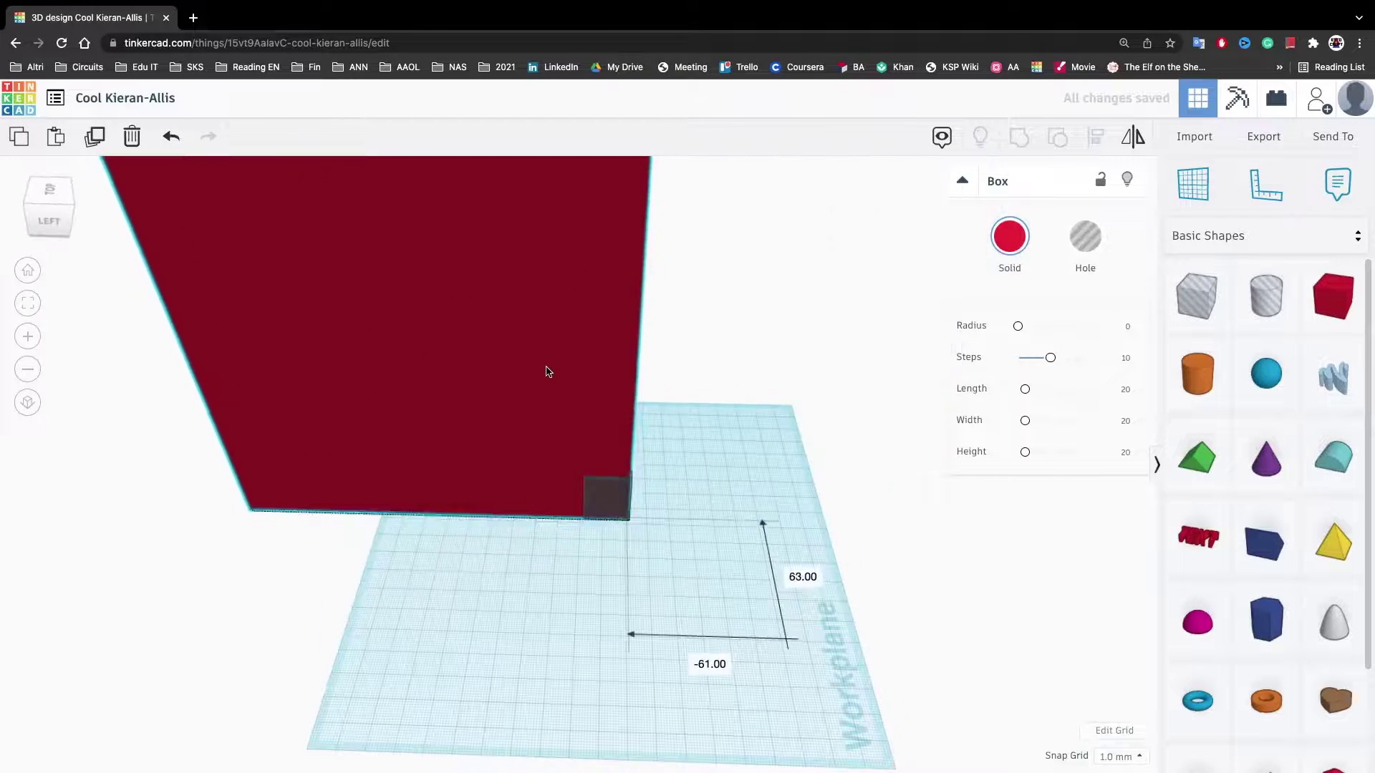
mouse_move(547, 372)
left_mouse_down()
mouse_move(552, 384)
mouse_move(542, 376)
left_mouse_up()
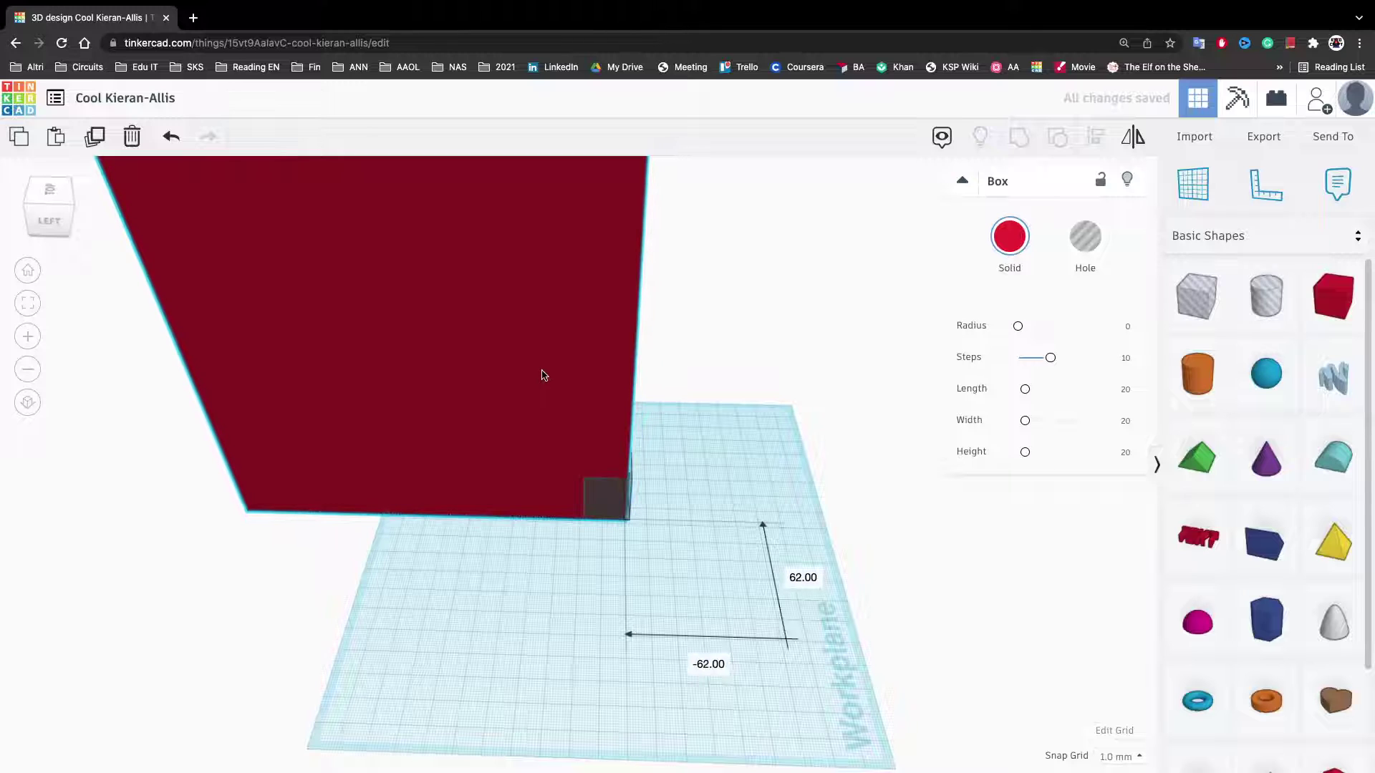
left_click(875, 336)
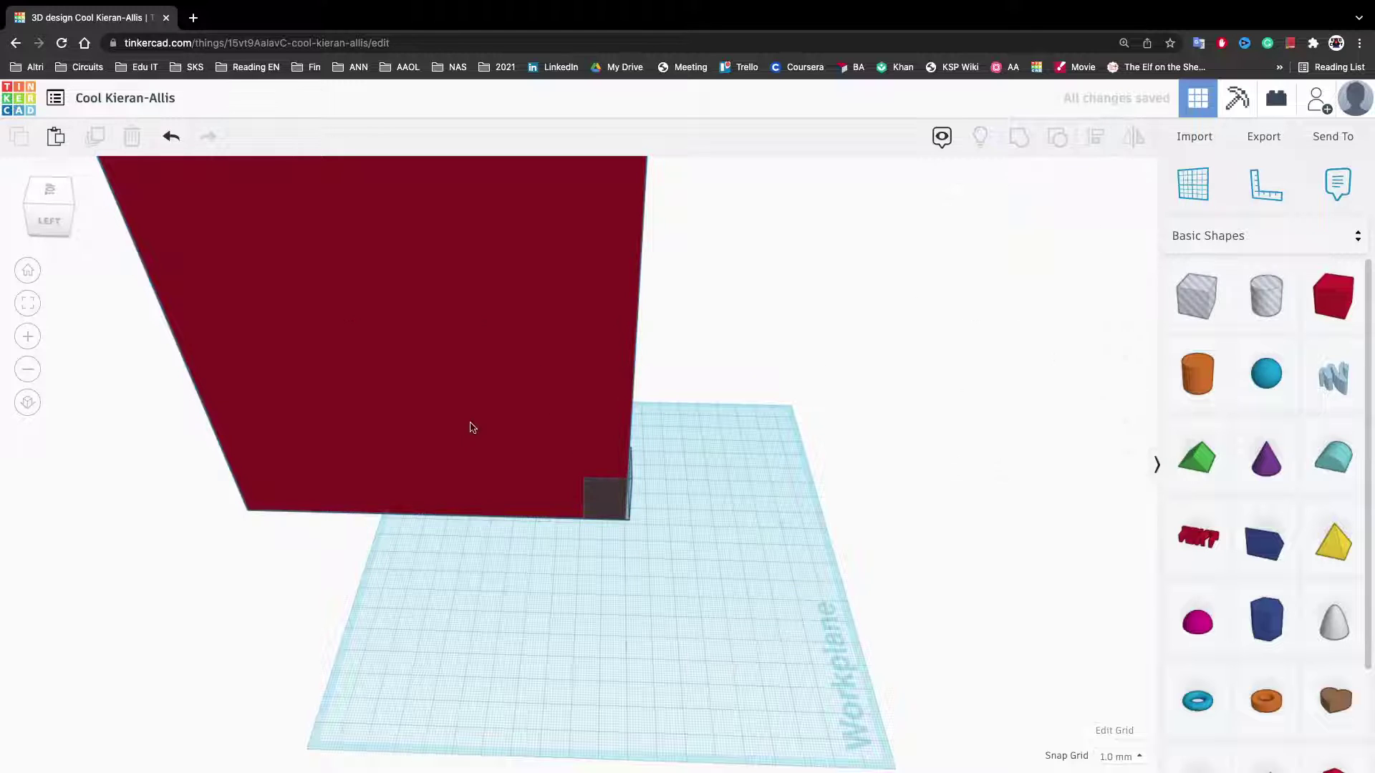
left_click_drag(472, 427, 685, 587)
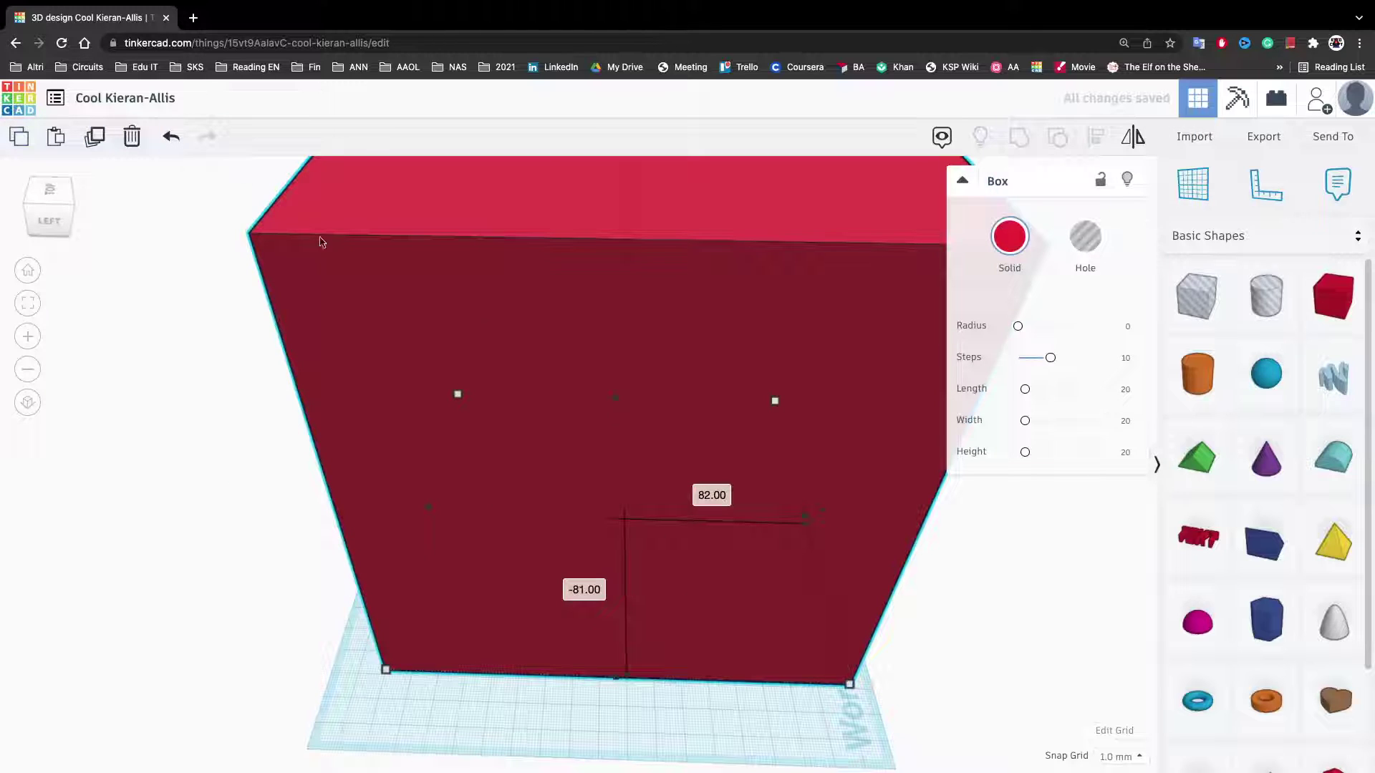
left_click(168, 136)
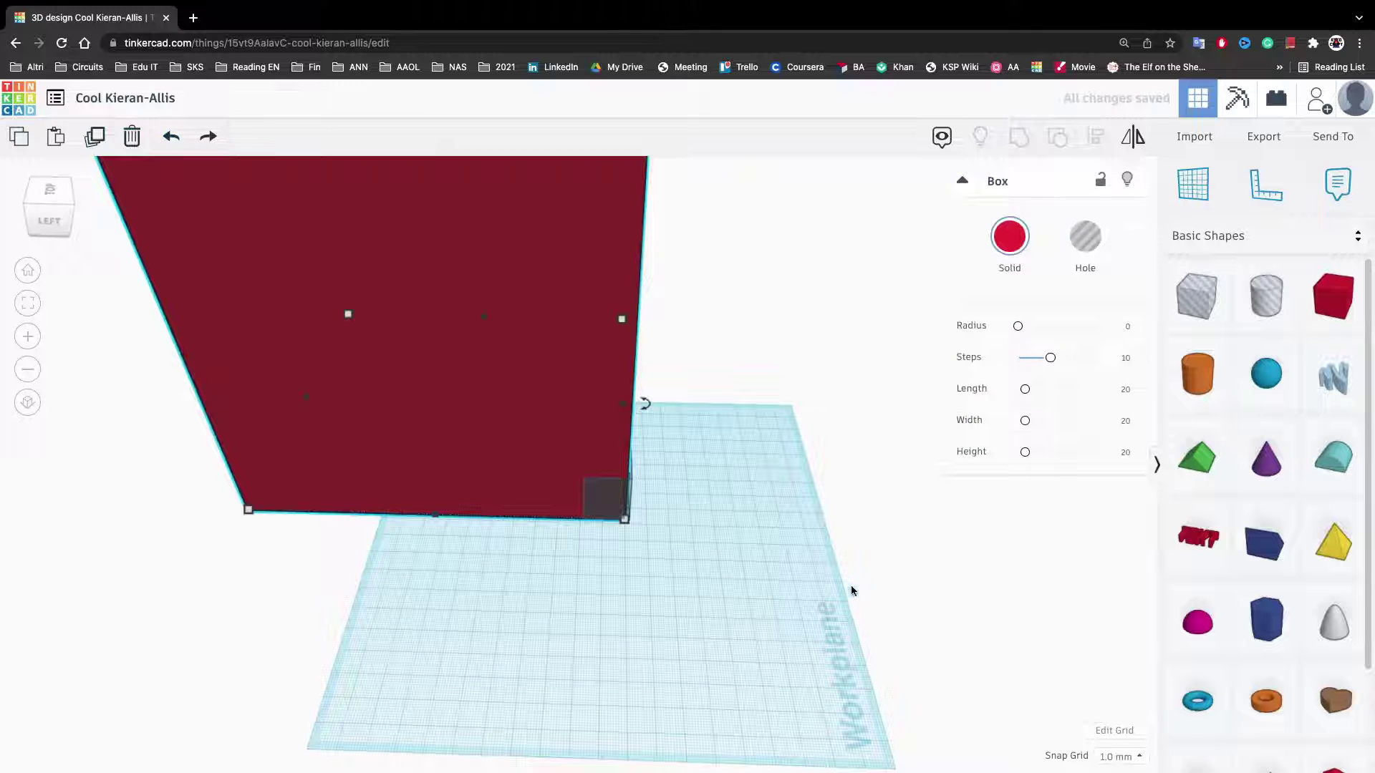
Step: Marquee-select the red box and hole, group them, and view the carved cavity underneath
left_click_drag(852, 590, 379, 326)
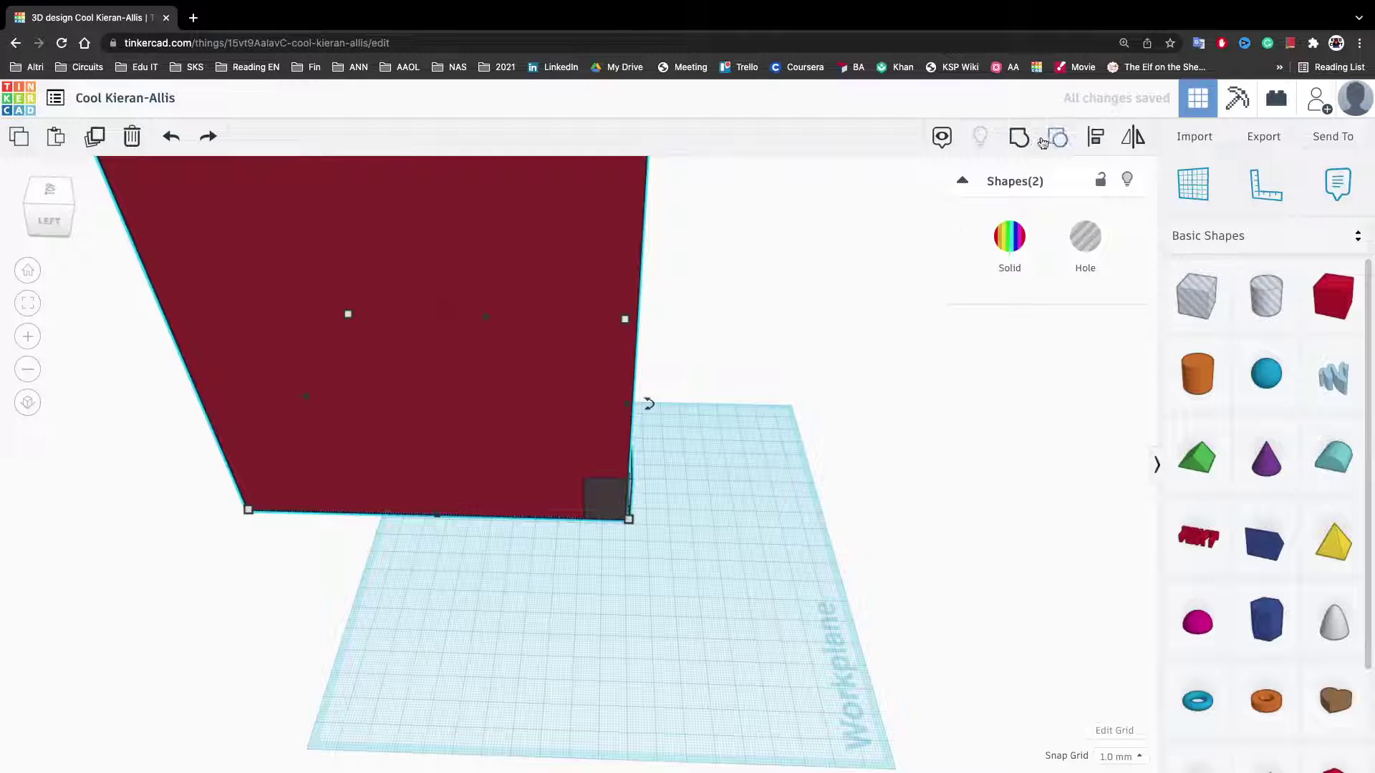
left_click(1015, 144)
right_click_drag(851, 344, 970, 527)
scroll(969, 528, "down", 5)
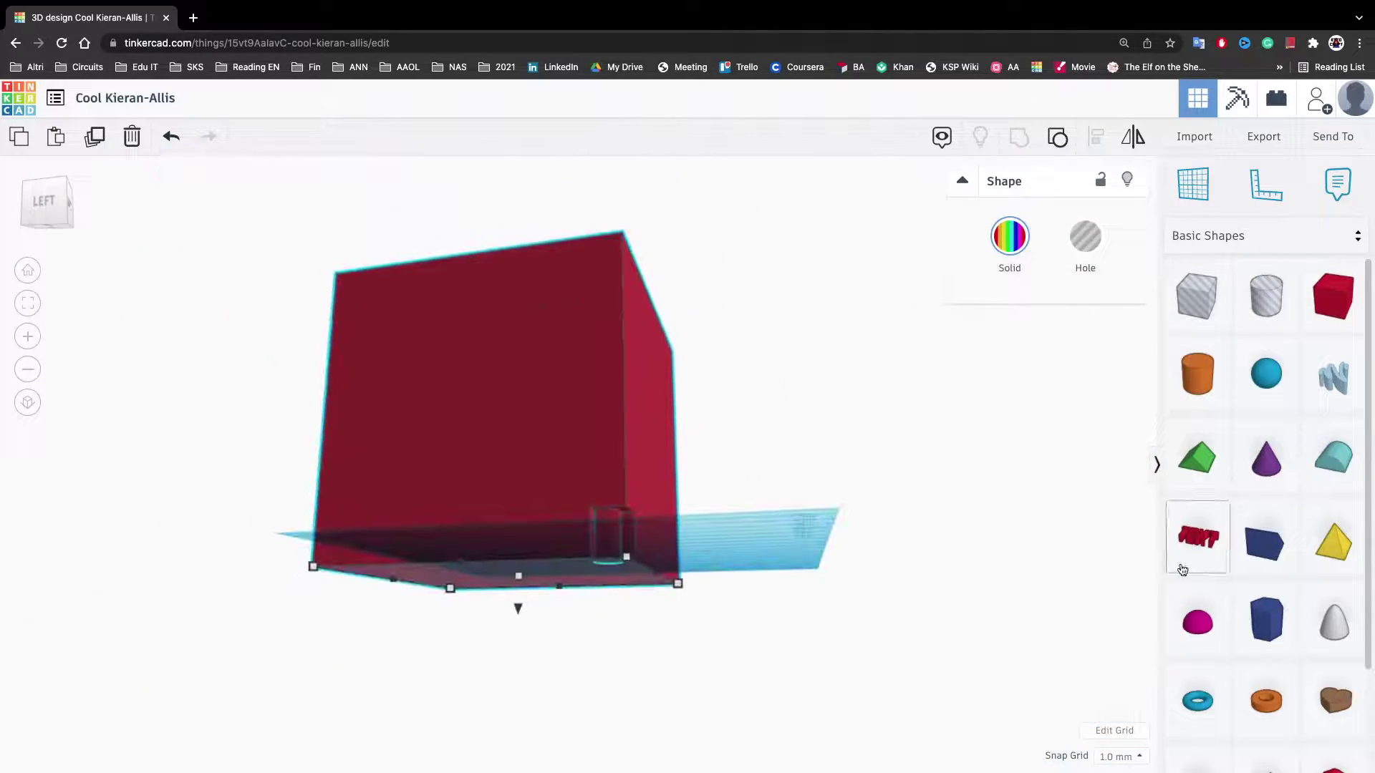
Step: Undo the grouping and rotate the small dark hole block to about -90°
left_click(172, 146)
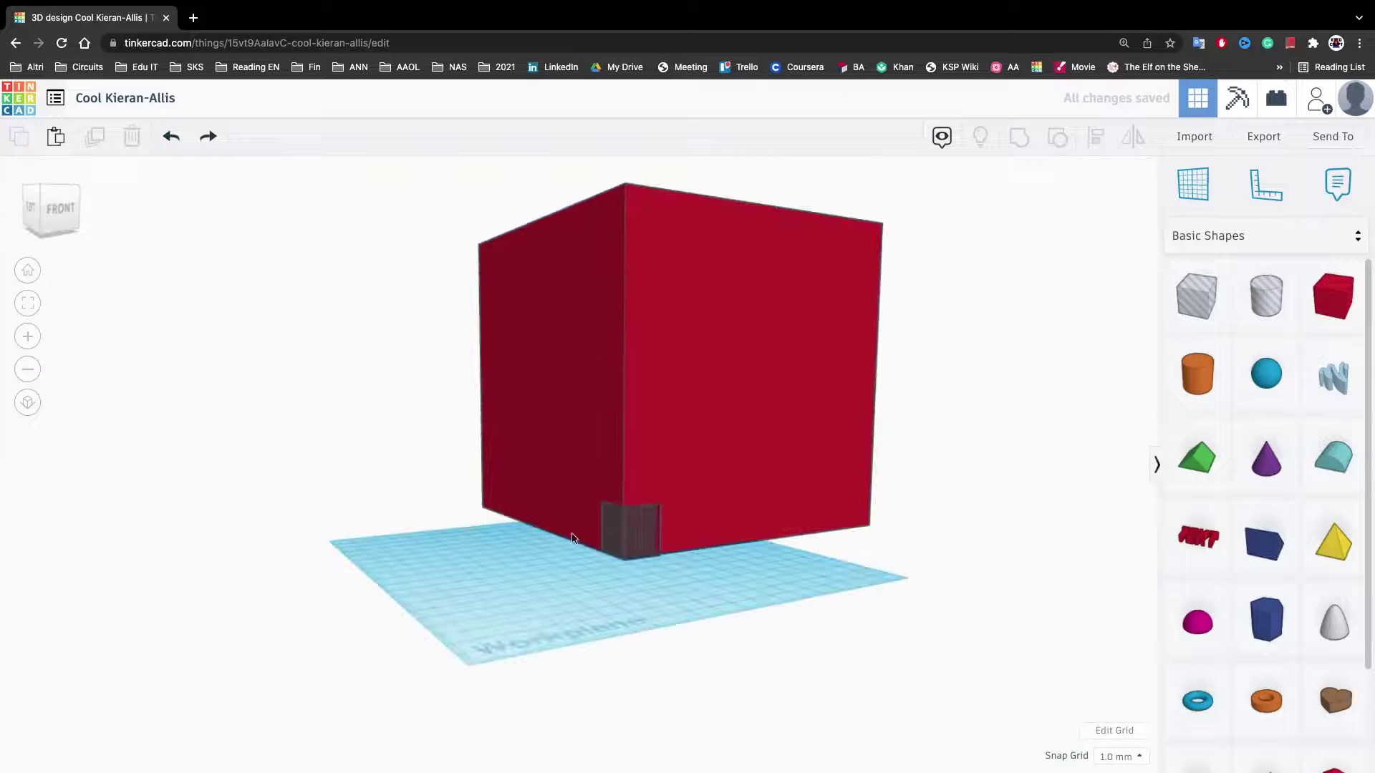
left_click(621, 531)
left_click_drag(621, 458, 788, 478)
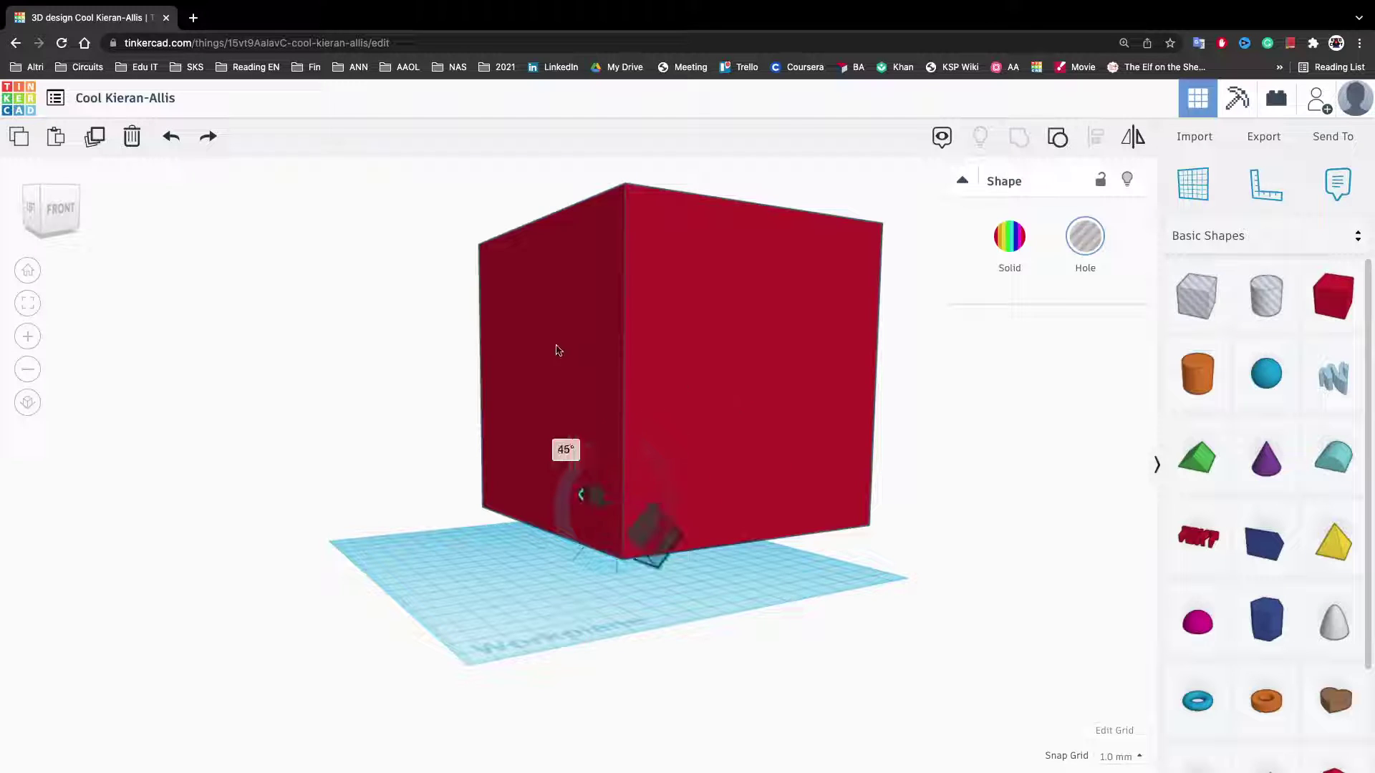
left_click_drag(558, 350, 784, 470)
Step: Enter 12 as the block's rotation angle, then drag the big red box
left_click(673, 499)
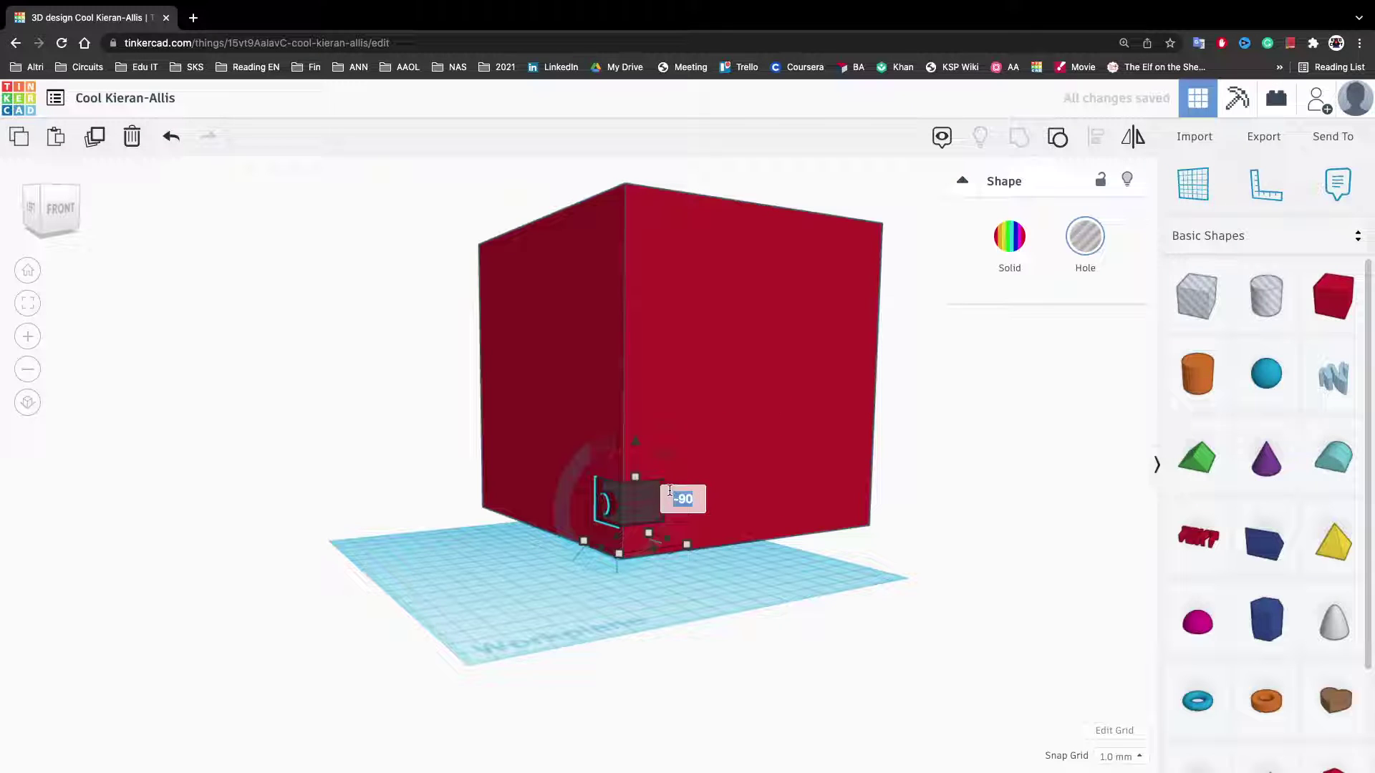
type("12")
key("Return")
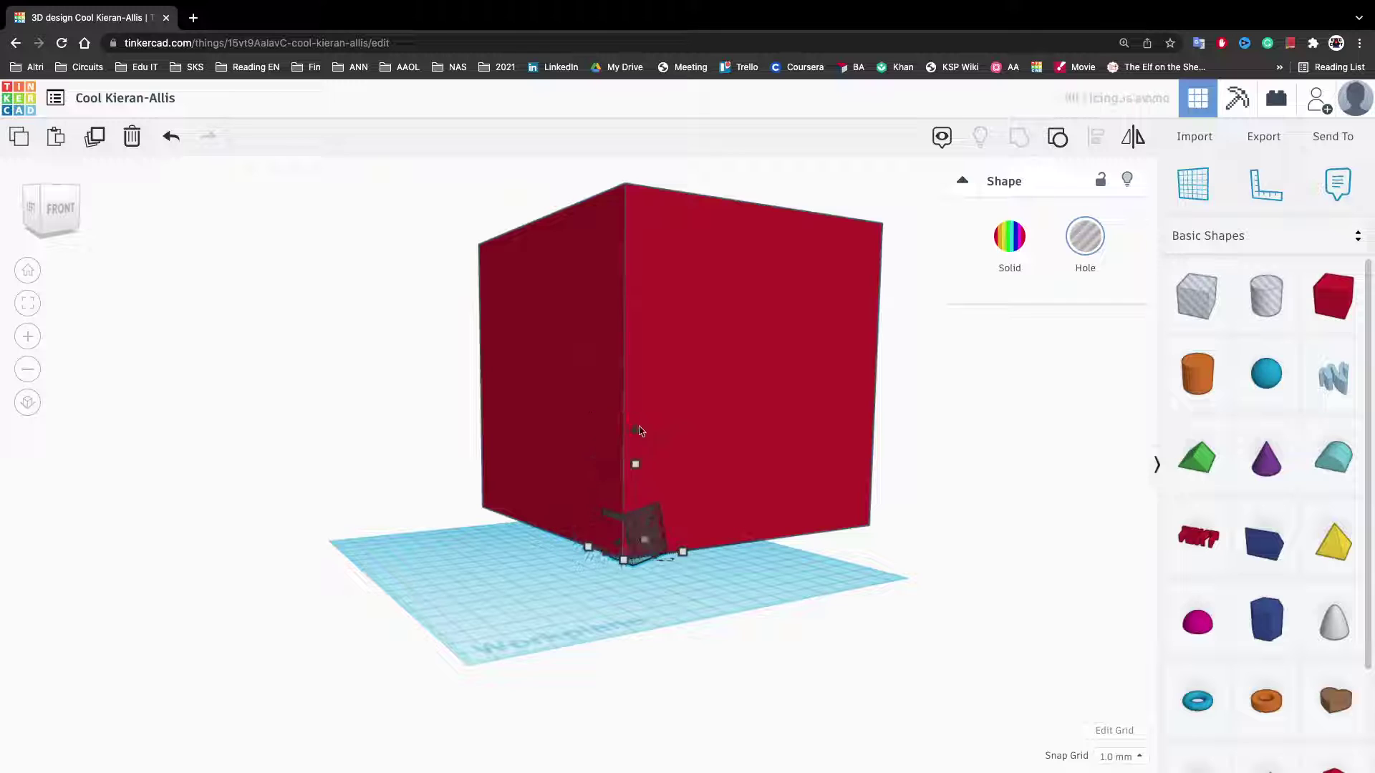
left_click_drag(641, 430, 642, 359)
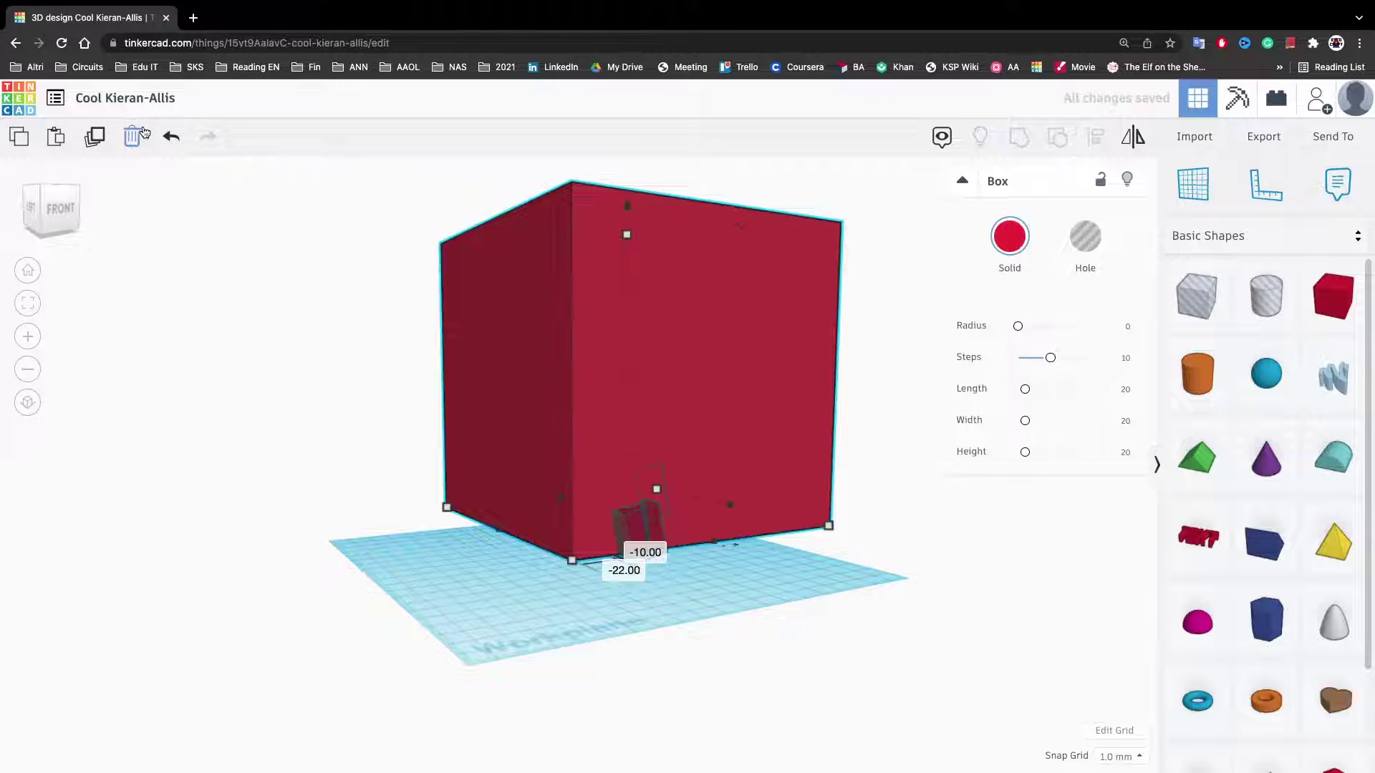
Step: Undo the red box move and raise the small hole block up the cube's side
left_click(170, 137)
left_click(666, 547)
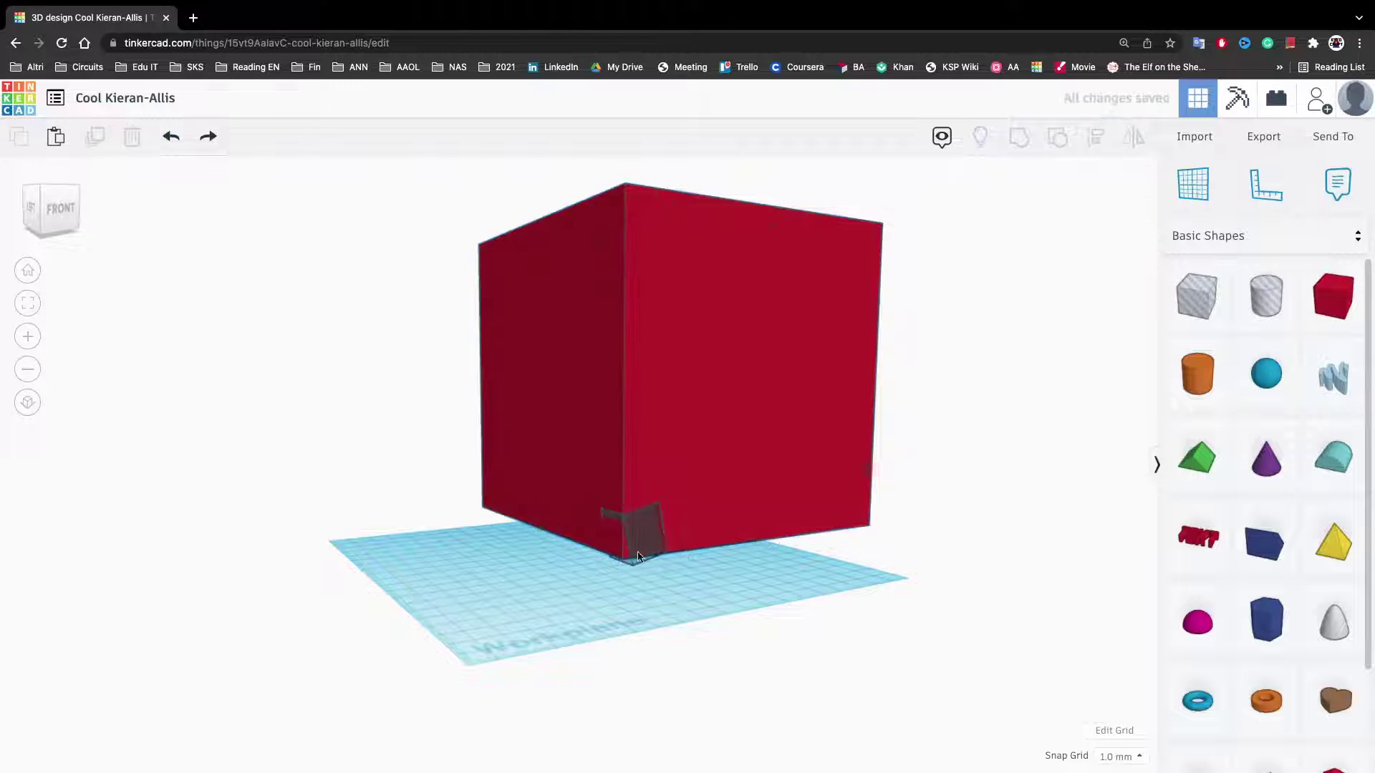
left_click_drag(638, 427, 648, 354)
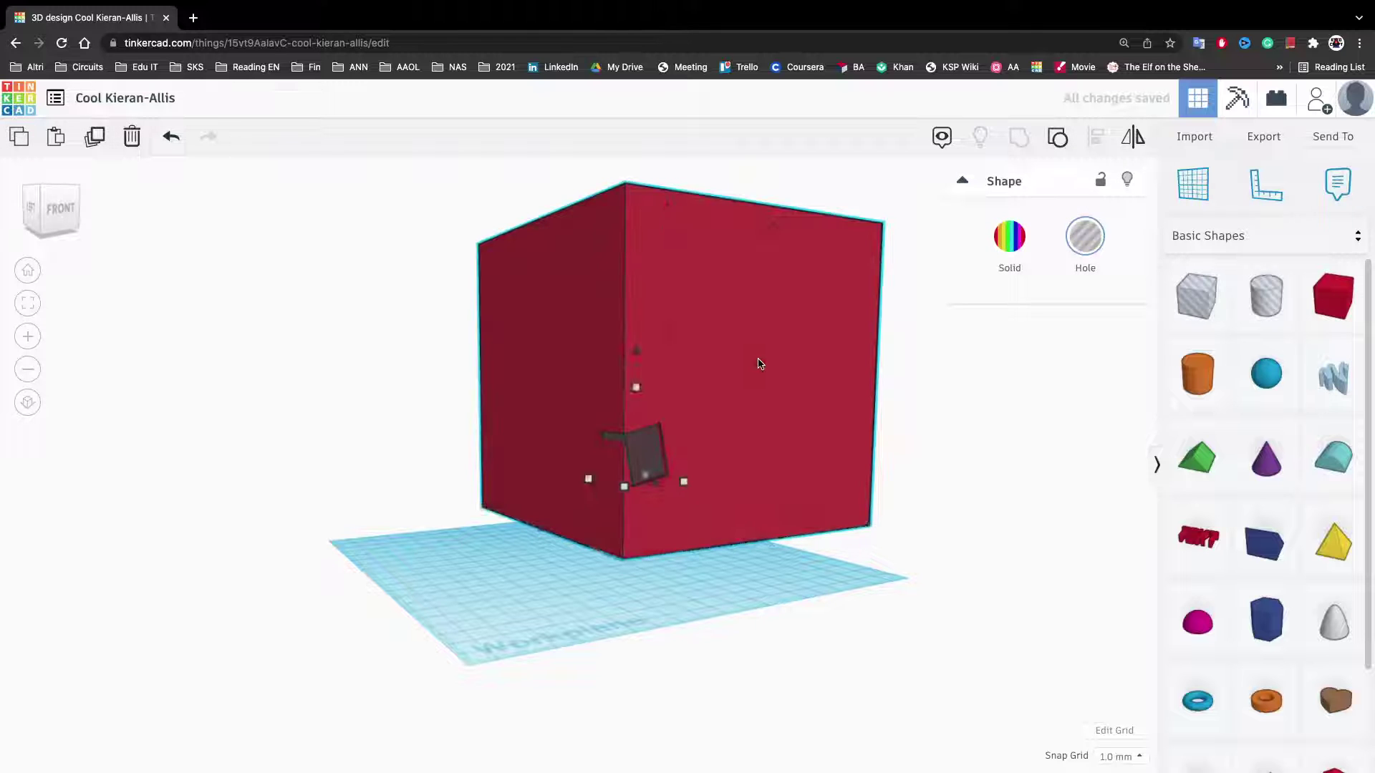
Step: Select the big red box and zoom in from a low angle to inspect the recess
left_click(758, 365, "shift")
left_click(889, 432)
left_click(844, 516)
scroll(801, 563, "up", 5)
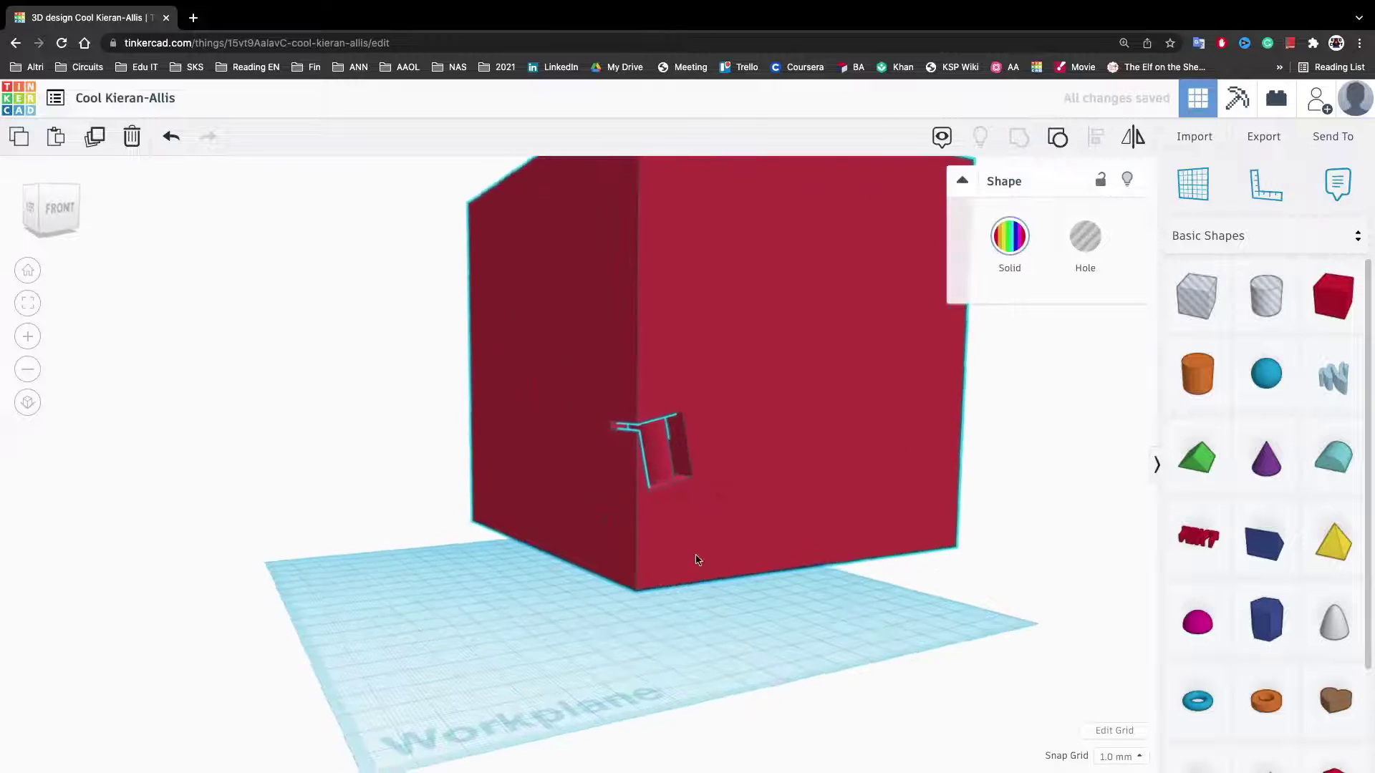
right_click_drag(700, 559, 291, 405)
scroll(643, 600, "up", 5)
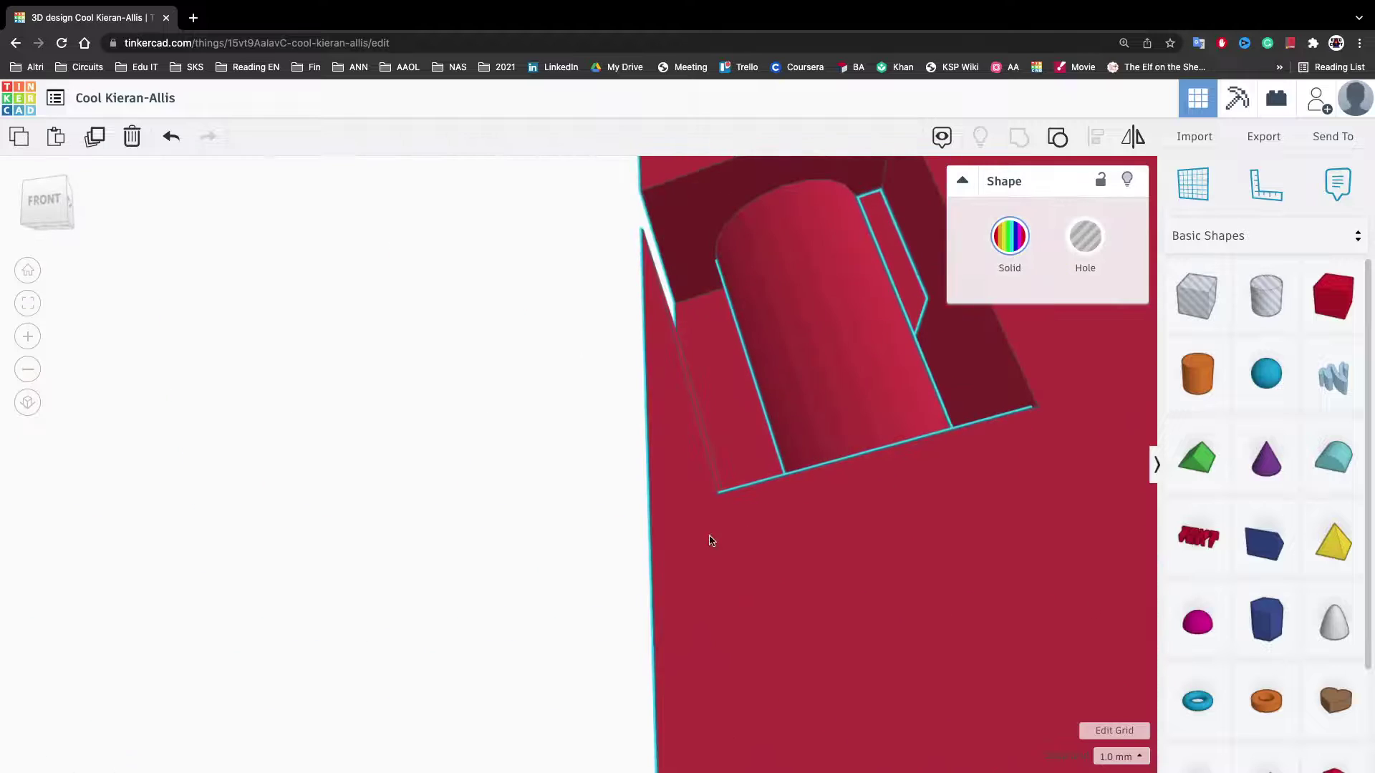
scroll(1231, 719, "down", 3)
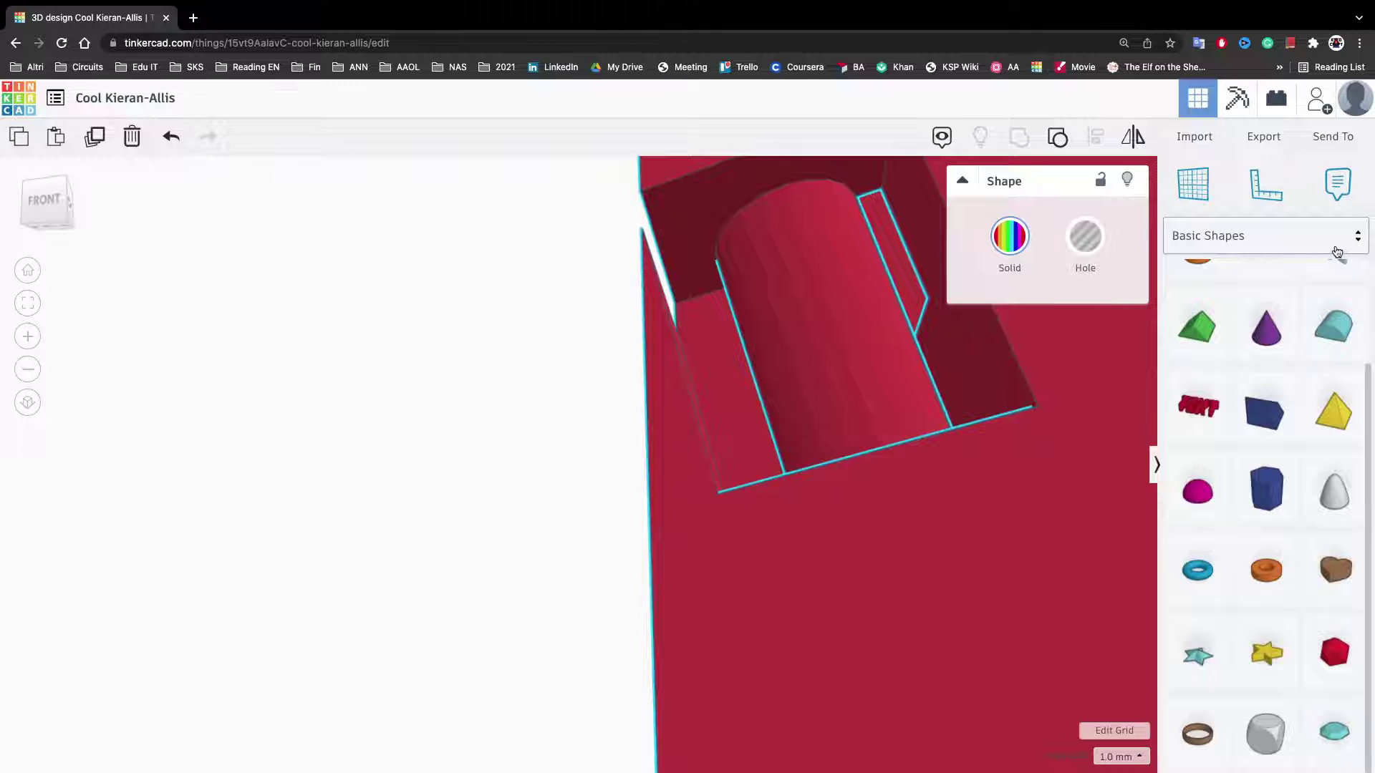
Step: Switch to Structures & Scenery, place the Solar System shape, then delete it
left_click(1228, 238)
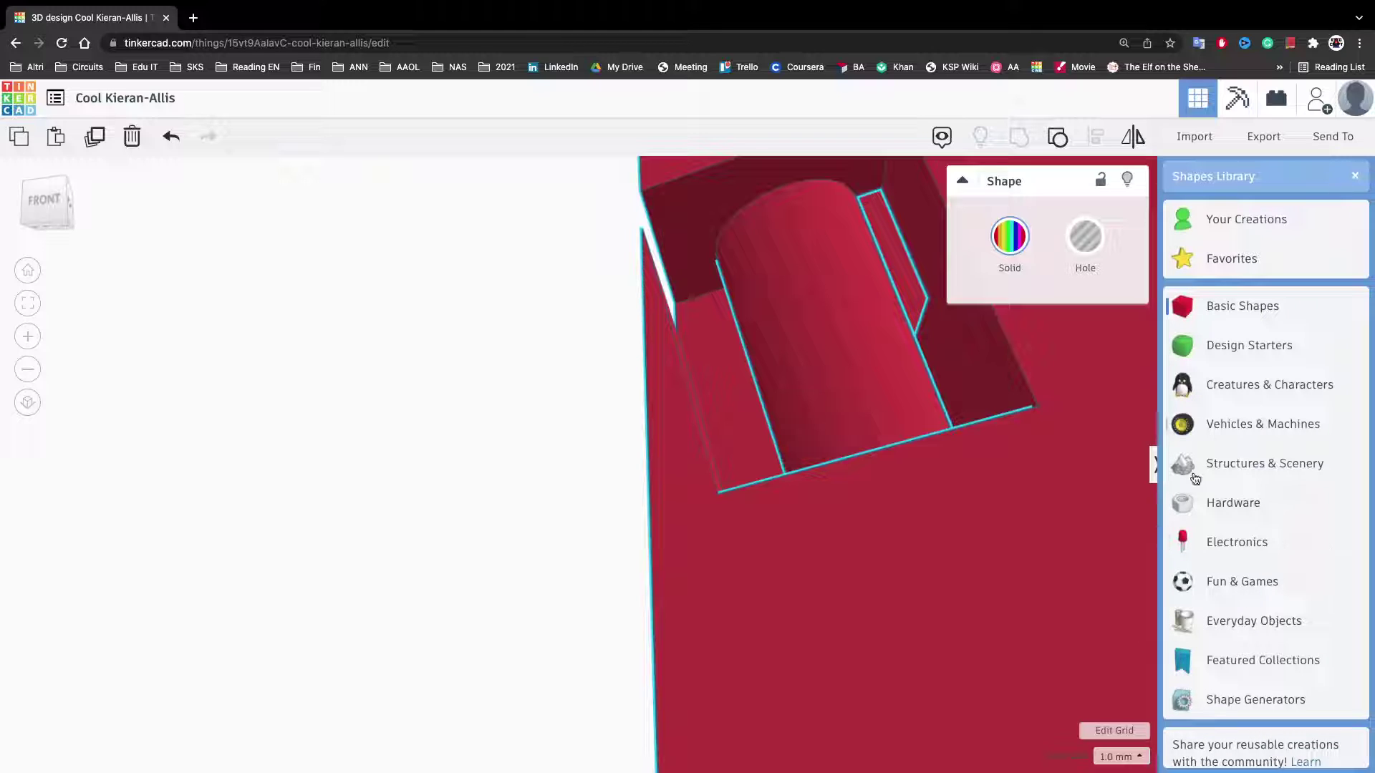
left_click(1298, 465)
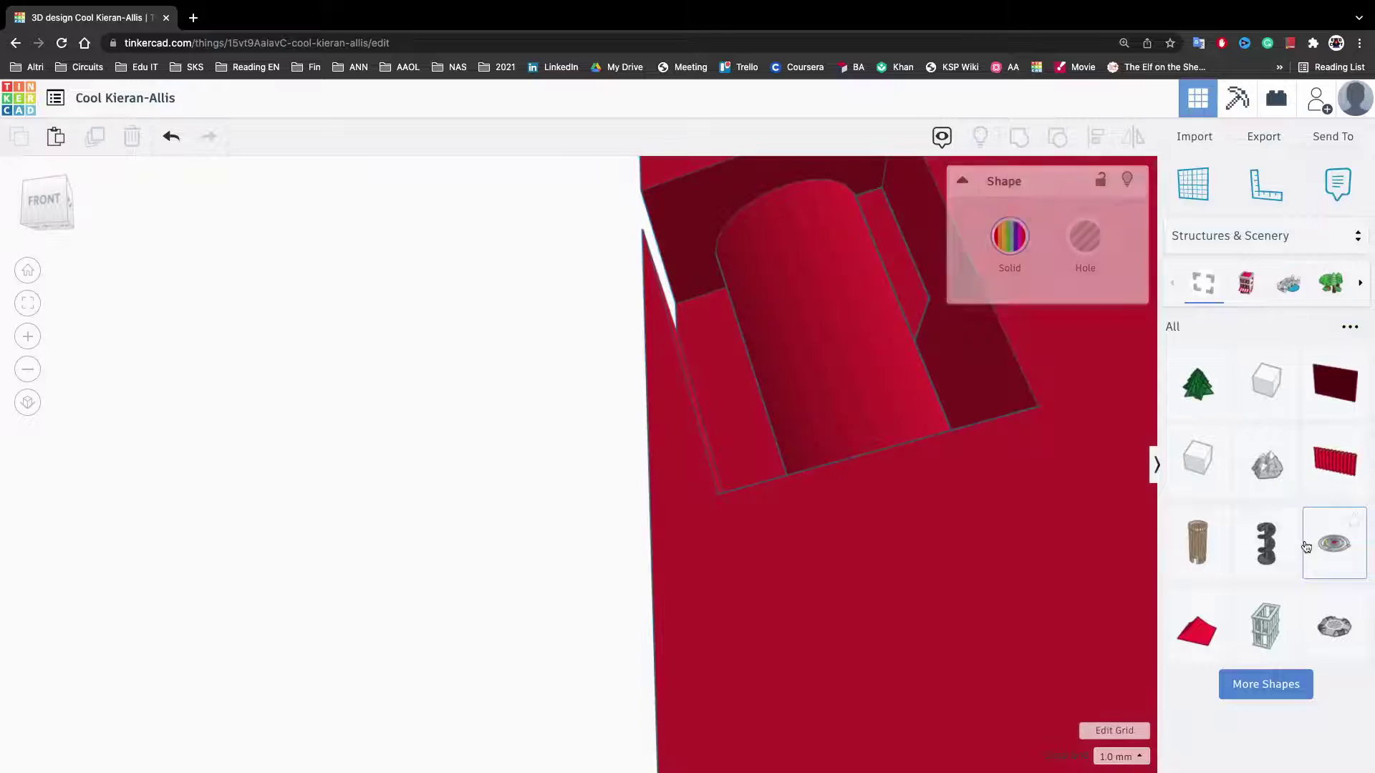
right_click_drag(544, 501, 324, 393)
scroll(1152, 542, "down", 3)
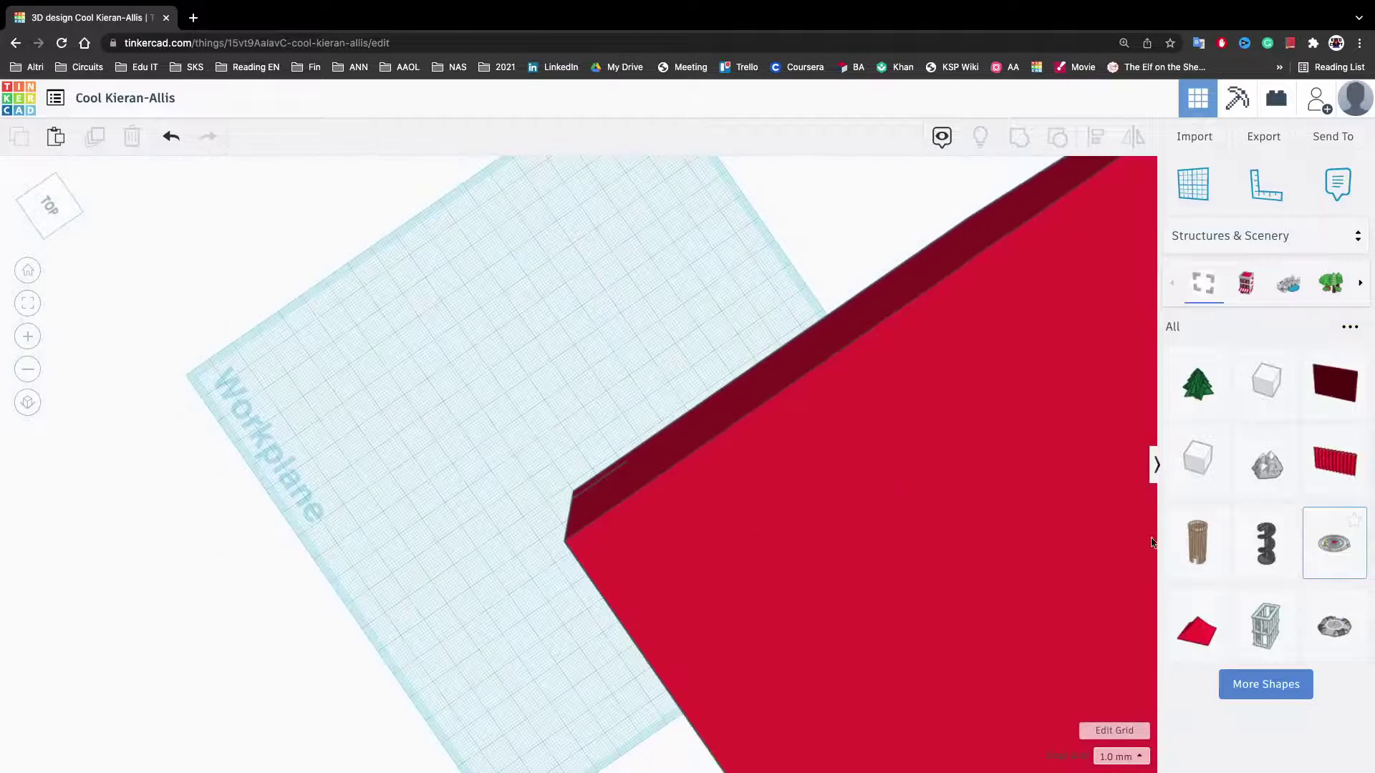
left_click(434, 336)
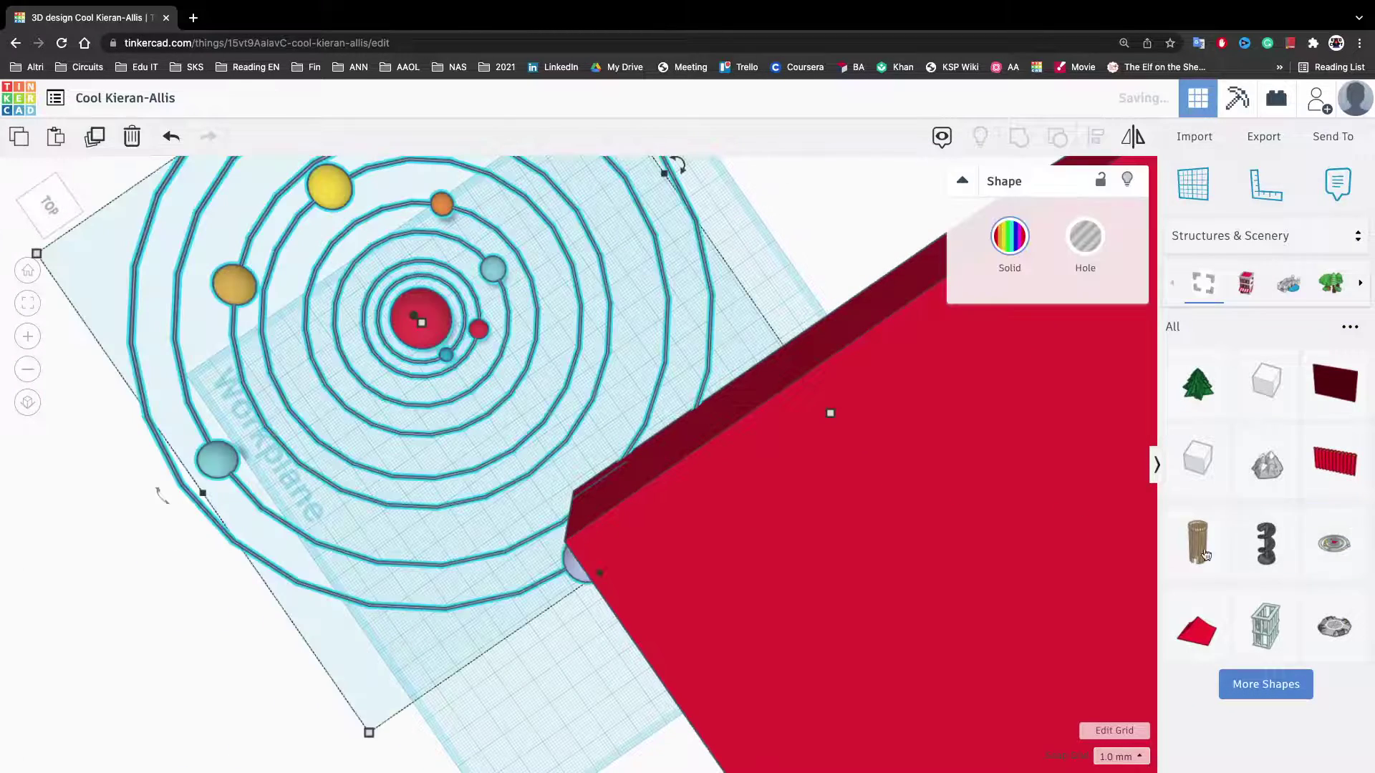
right_click_drag(790, 477, 687, 515)
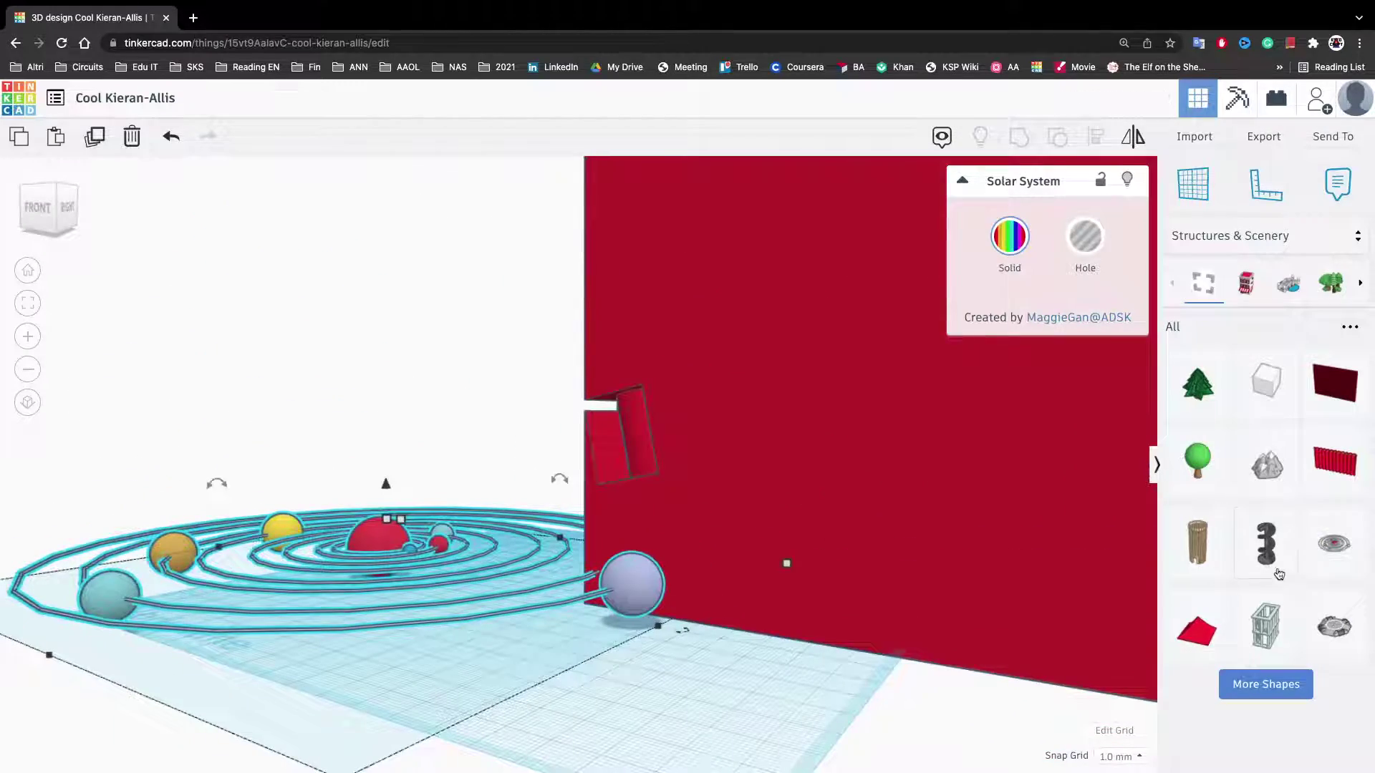
key("Delete")
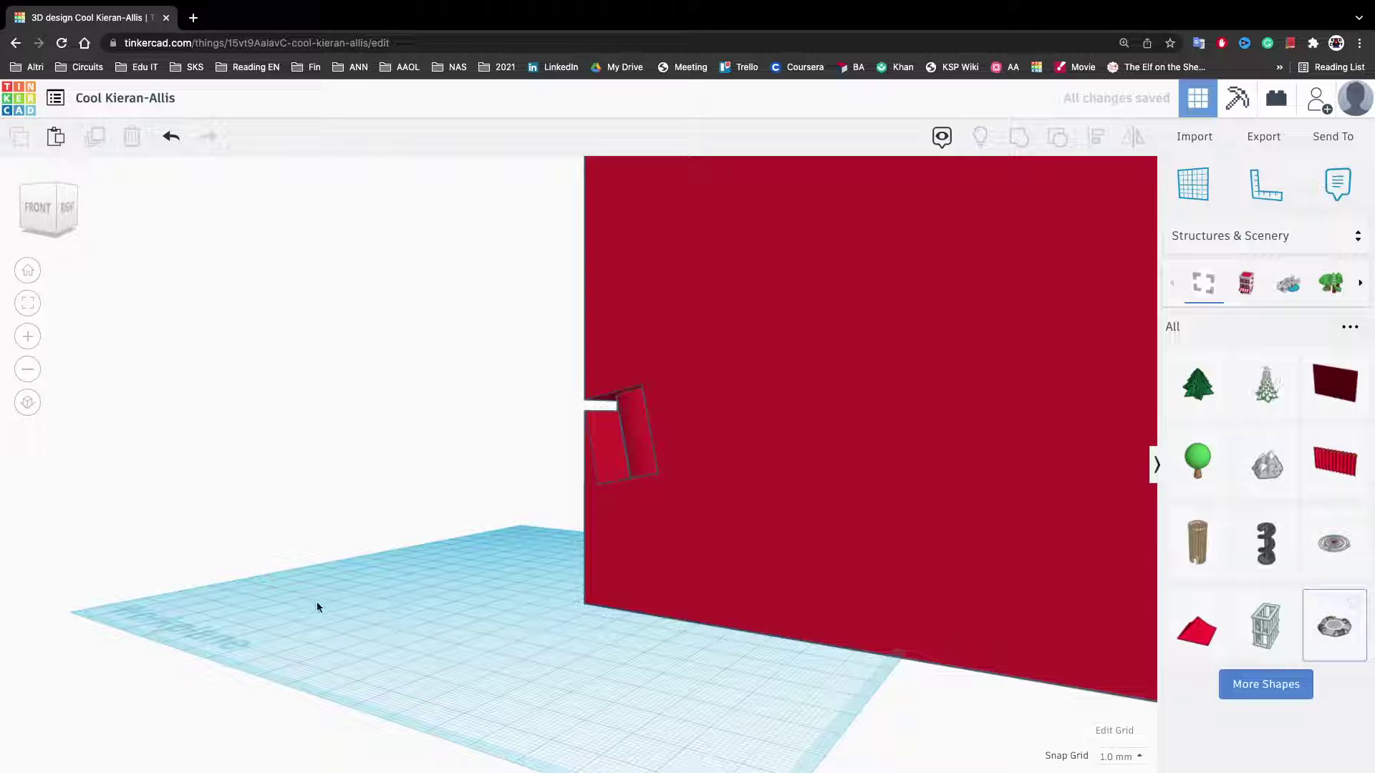
Step: Place and delete a Landing pad and a snow-covered tree, then reopen the category list
left_click(347, 595)
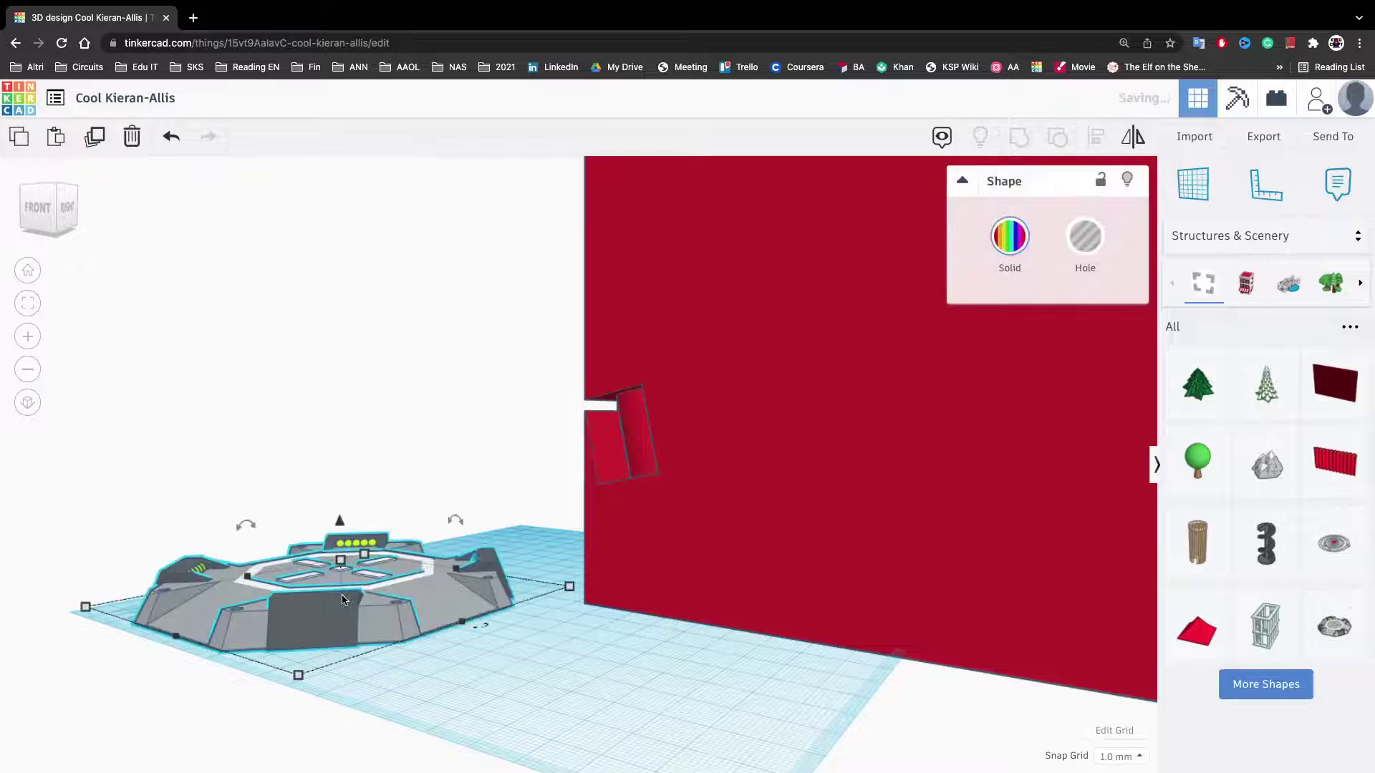
right_click_drag(346, 594, 638, 676)
key("Delete")
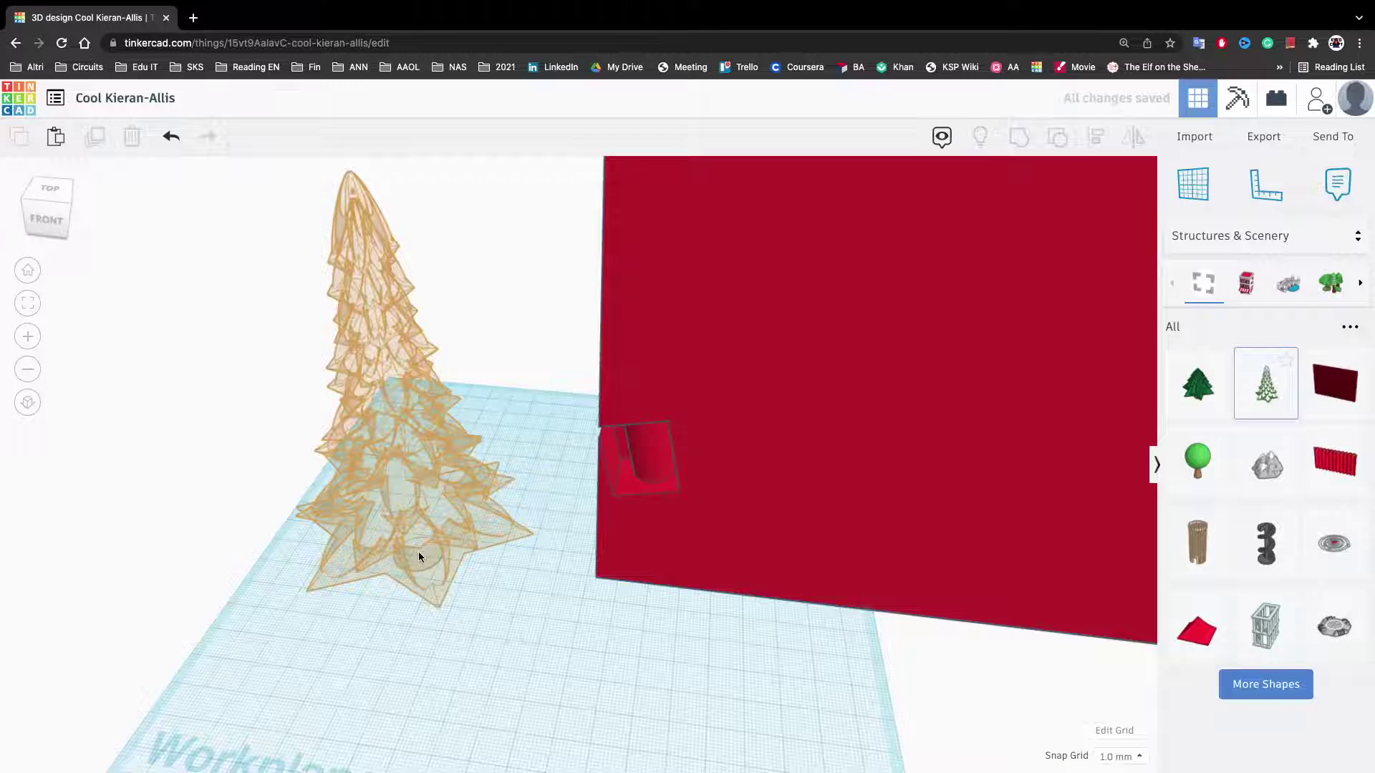
left_click(418, 557)
key("Delete")
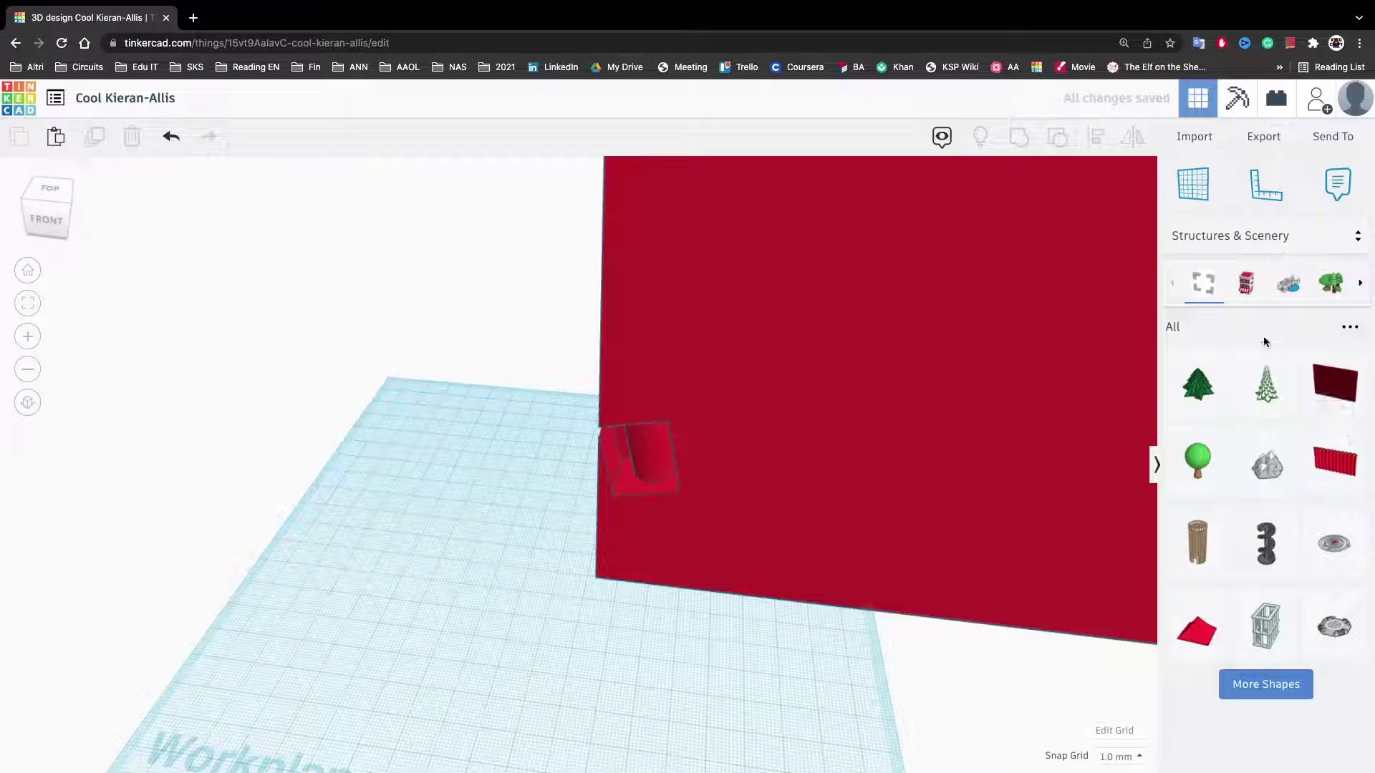
left_click(1285, 239)
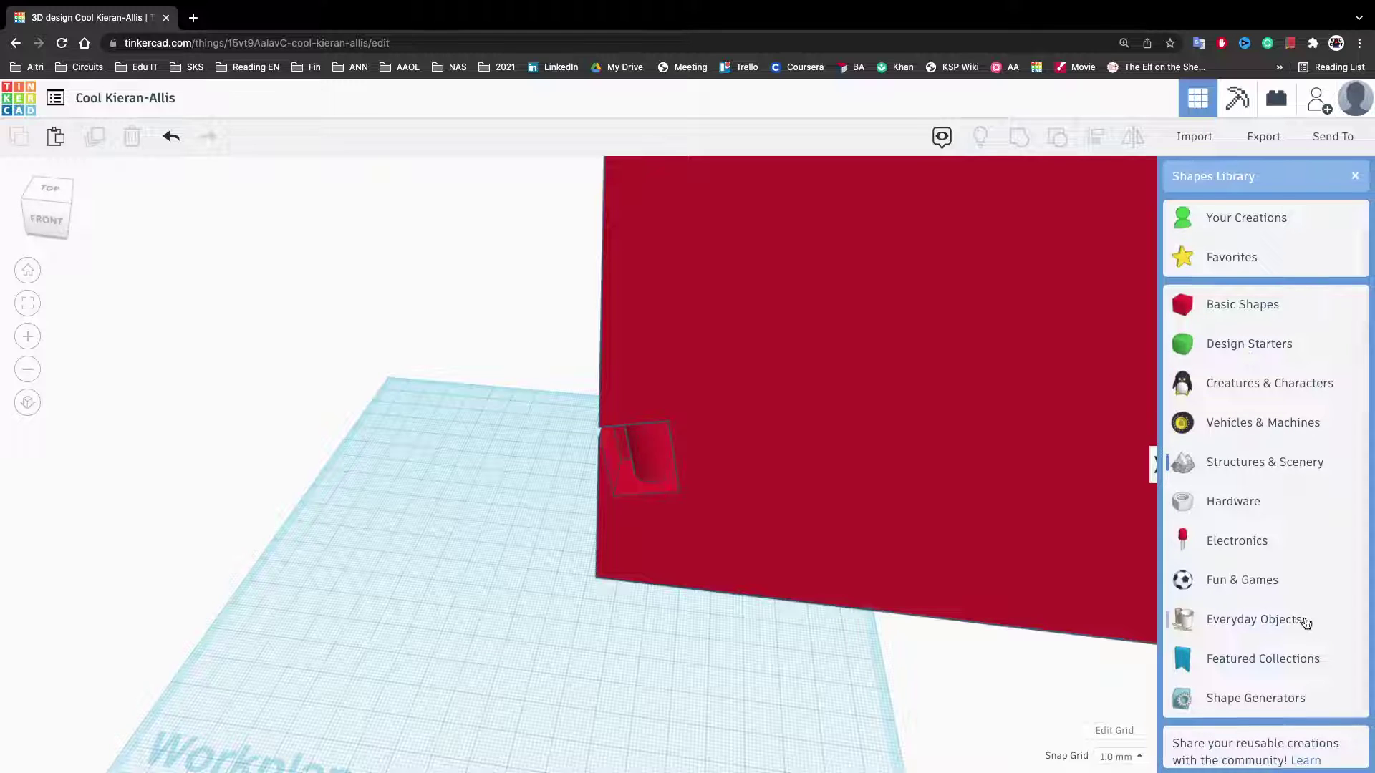
Step: Show all Shape Generators and drop a BrickWall beside the cube, fitting the view with F
scroll(1299, 630, "down", 1)
left_click(1289, 684)
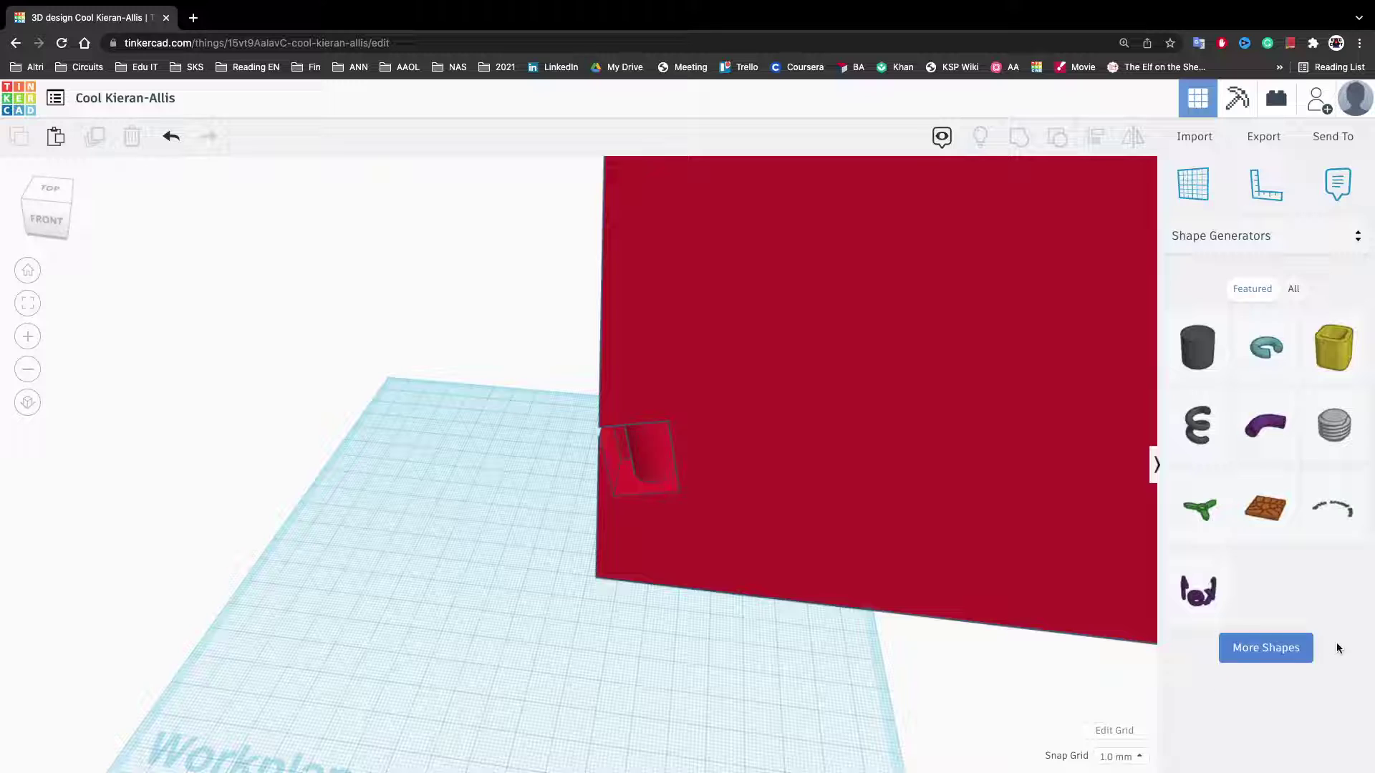
left_click(1286, 653)
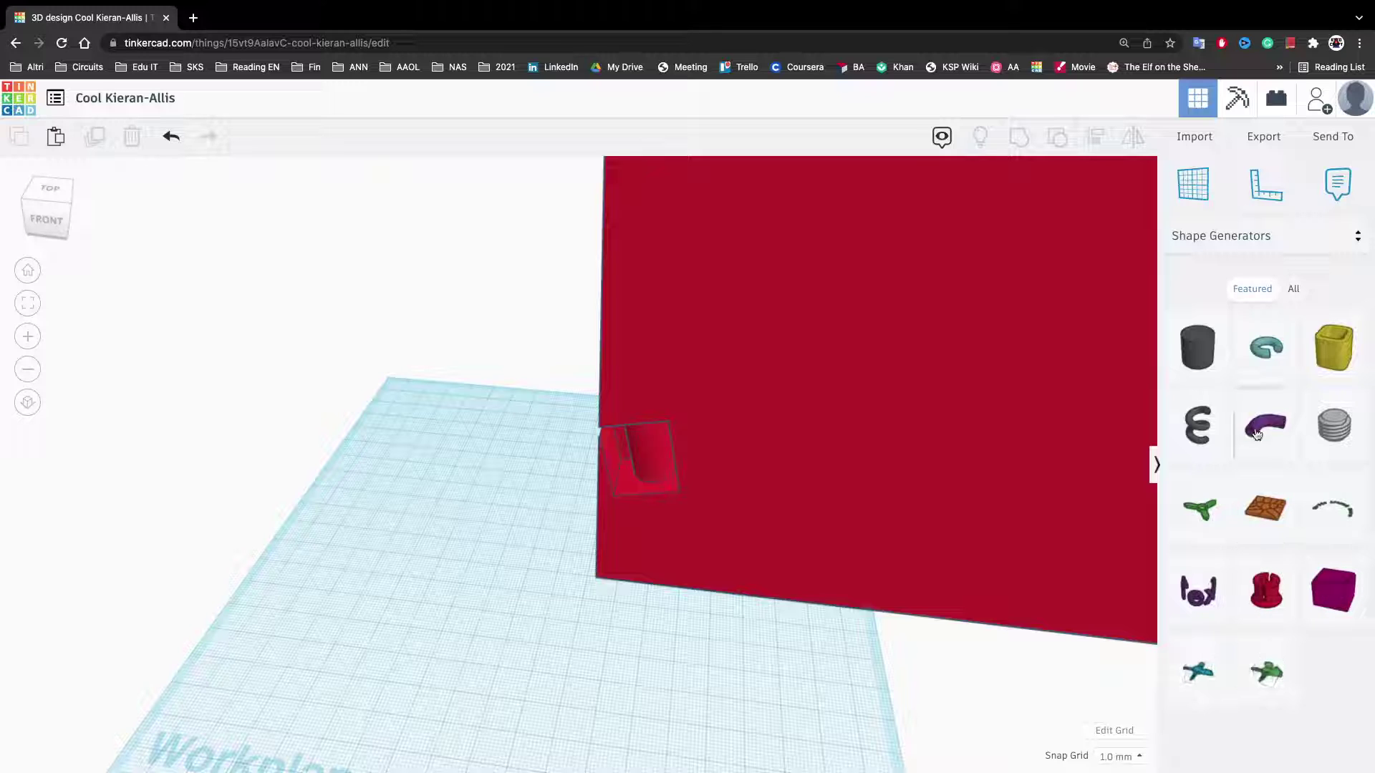
left_click(1289, 288)
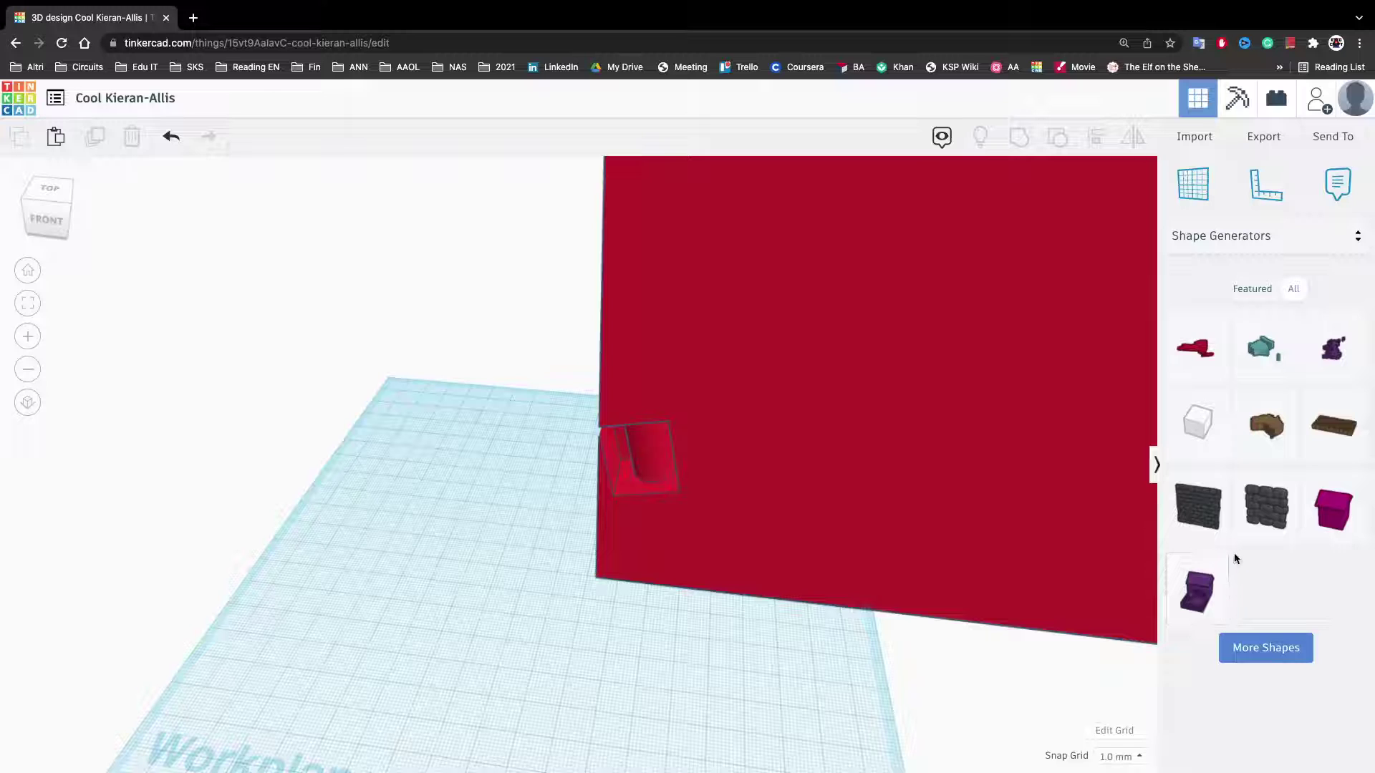
left_click_drag(1184, 526, 436, 513)
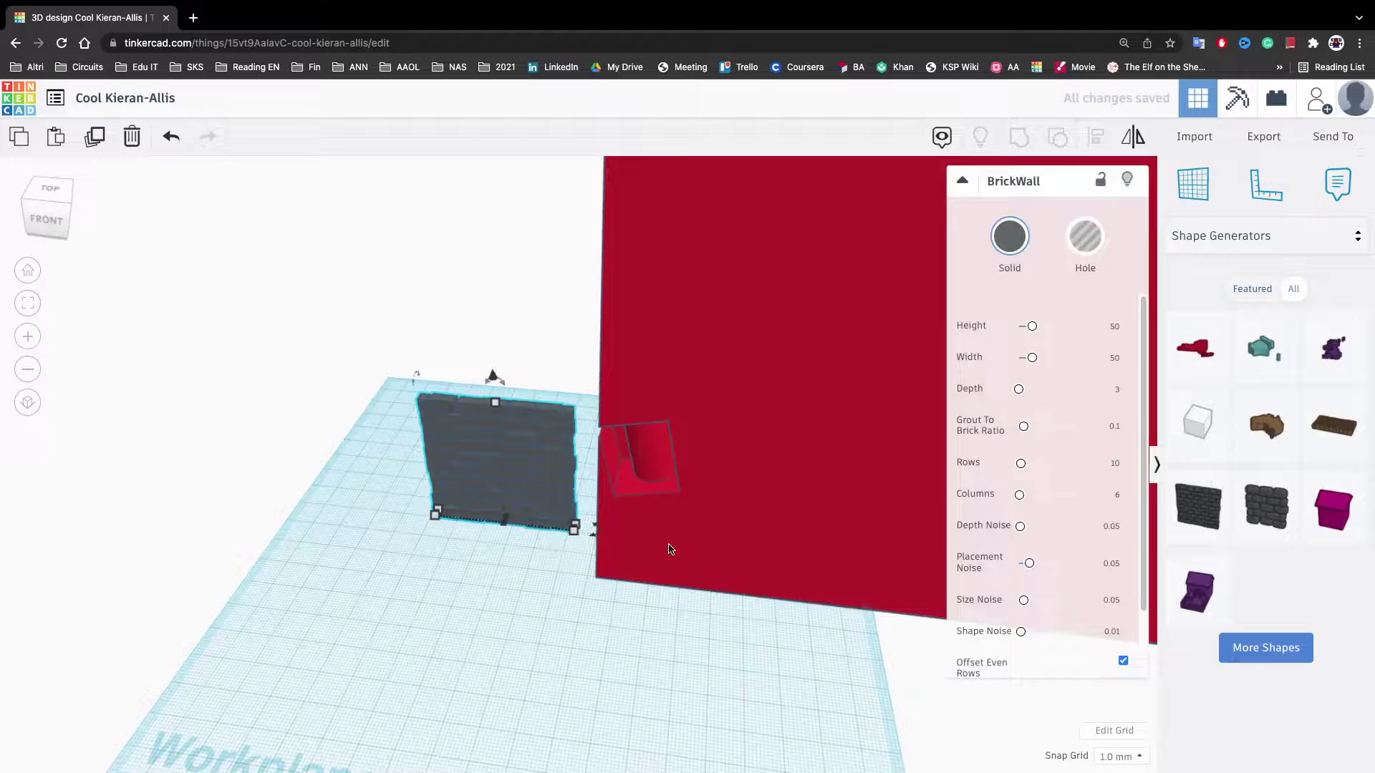
key("f")
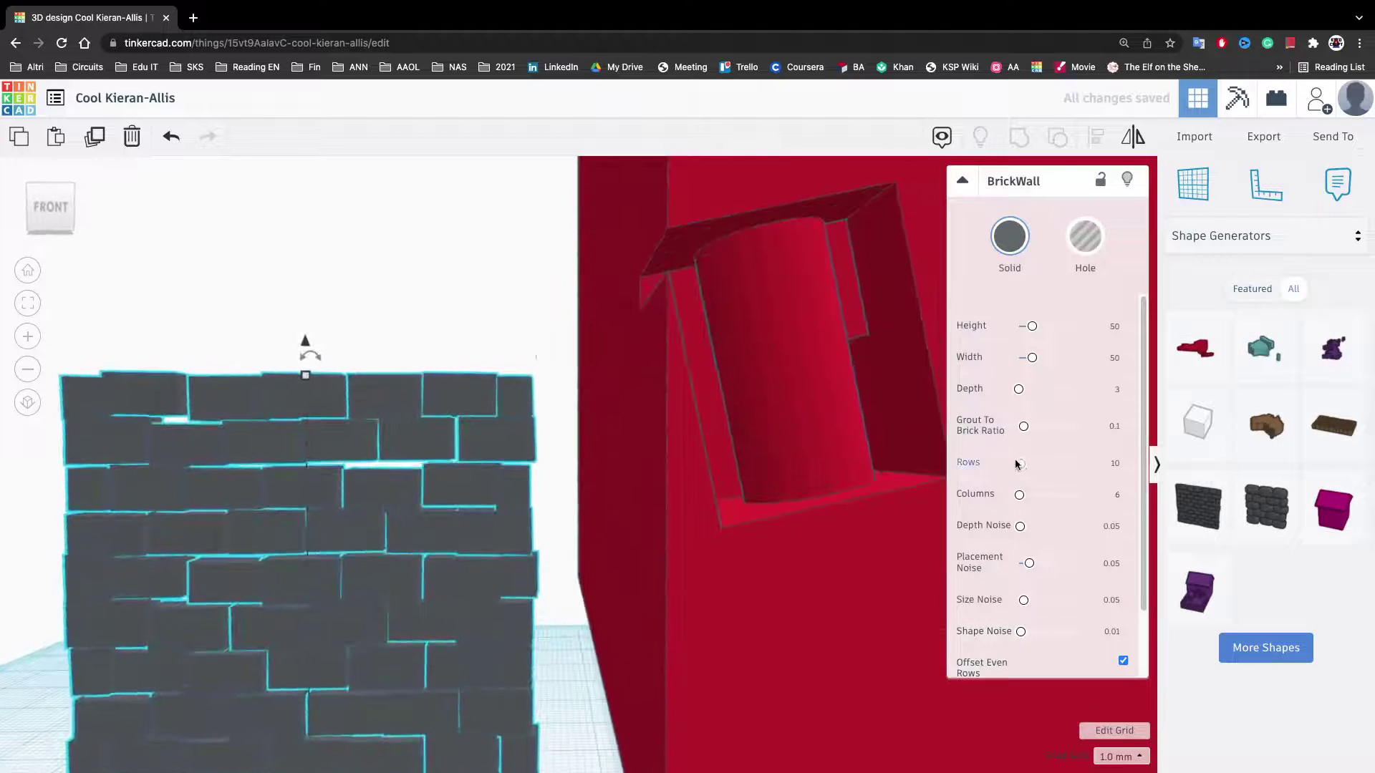
Step: Increase the BrickWall rows, reduce columns to about 113, and make it much deeper
left_click_drag(1039, 470, 1103, 521)
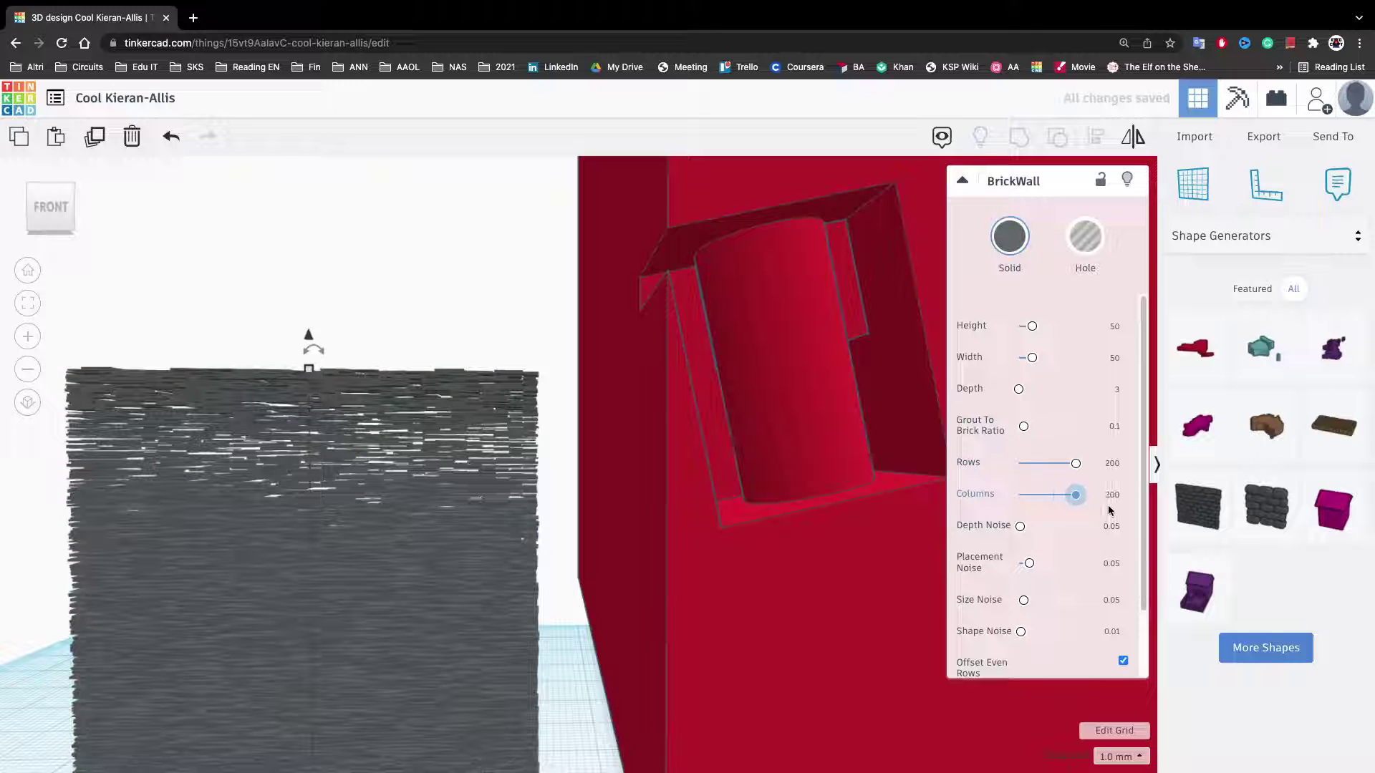
right_click_drag(401, 404, 1143, 505)
left_click_drag(1074, 496, 1043, 462)
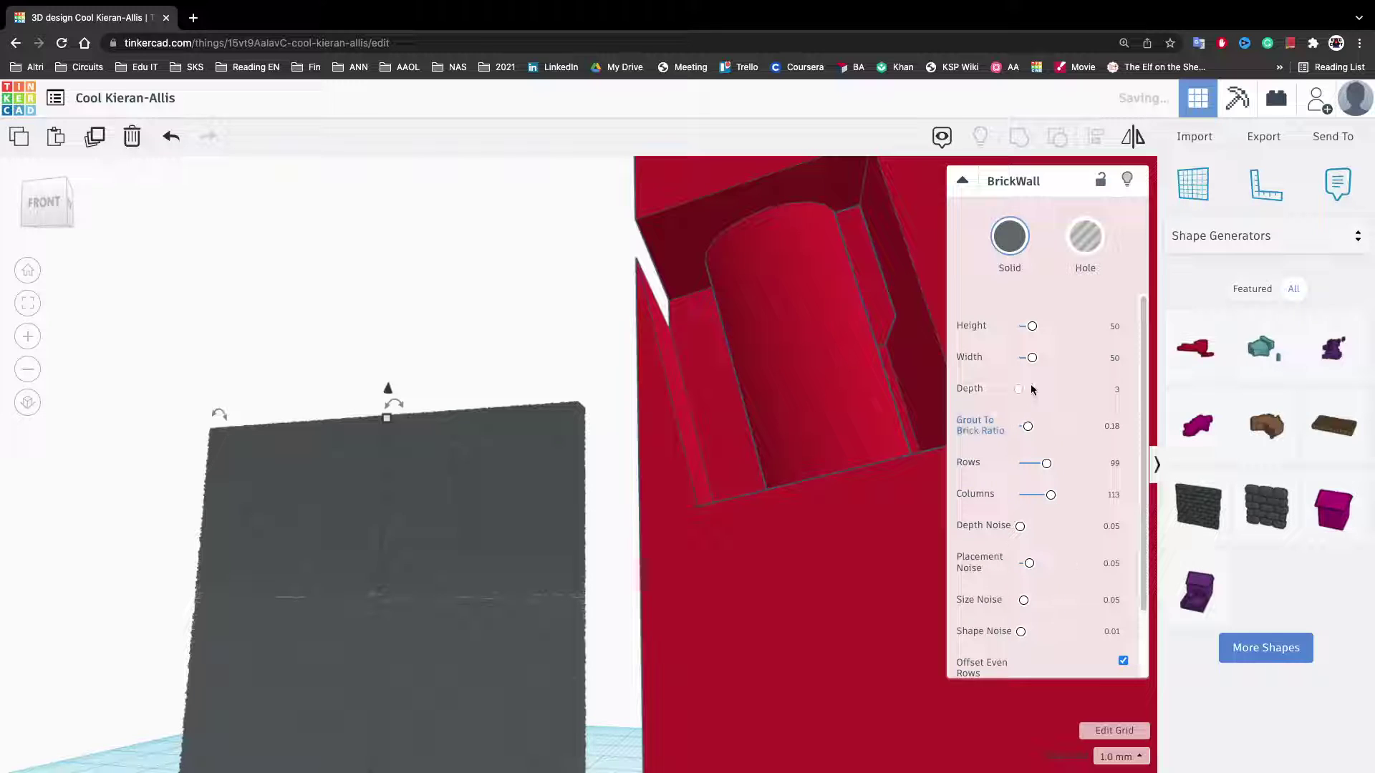
left_click(1060, 391)
right_click_drag(503, 407, 494, 449)
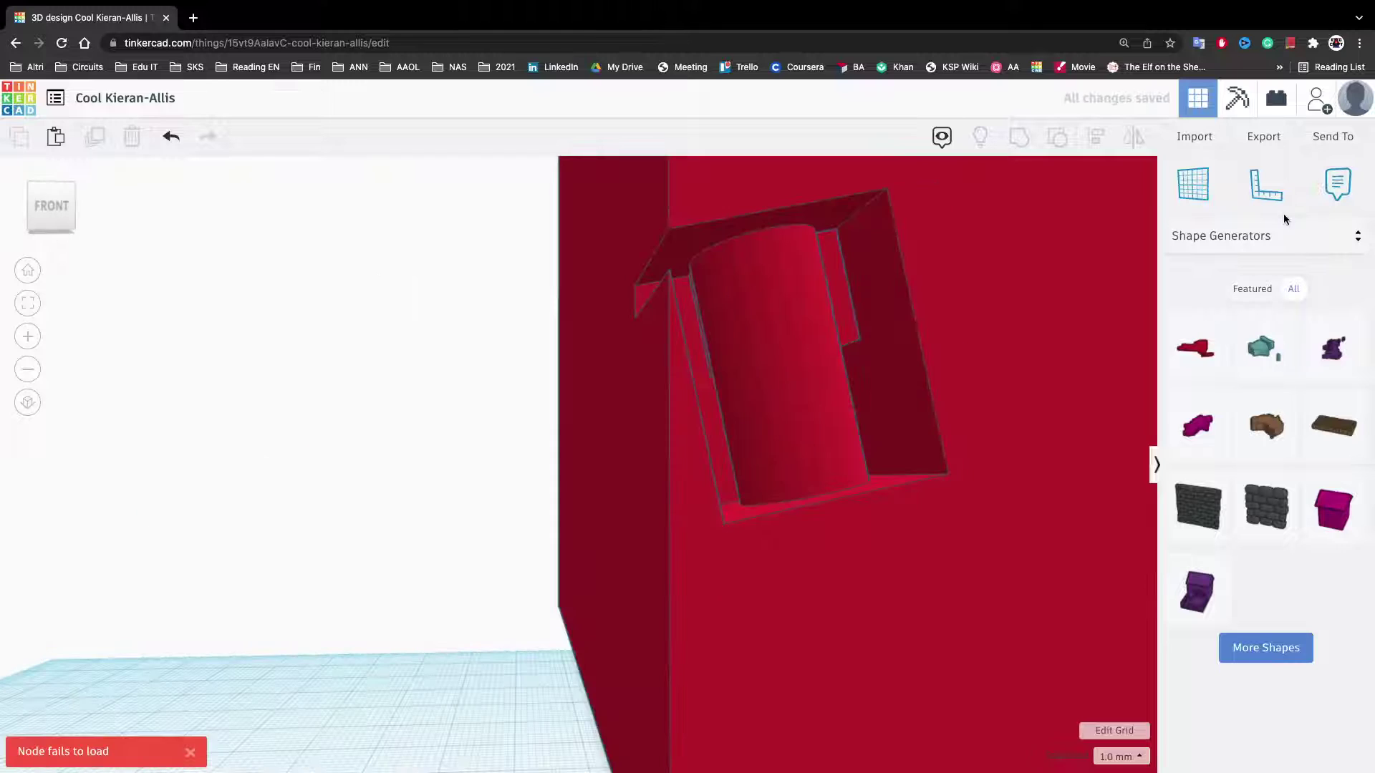
Step: Place the ruler on the workplane and shift its origin left
left_click(1267, 187)
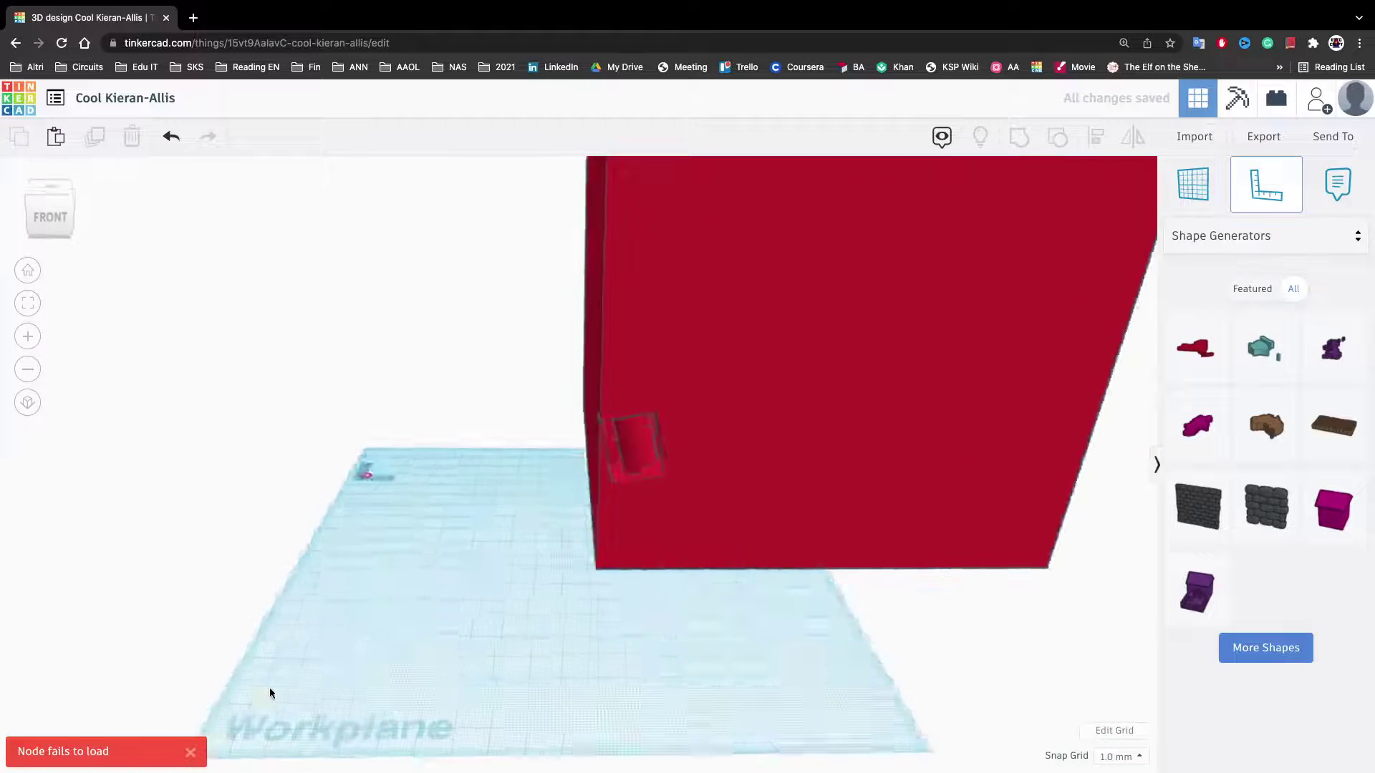
left_click(544, 626)
left_click_drag(544, 626, 421, 628)
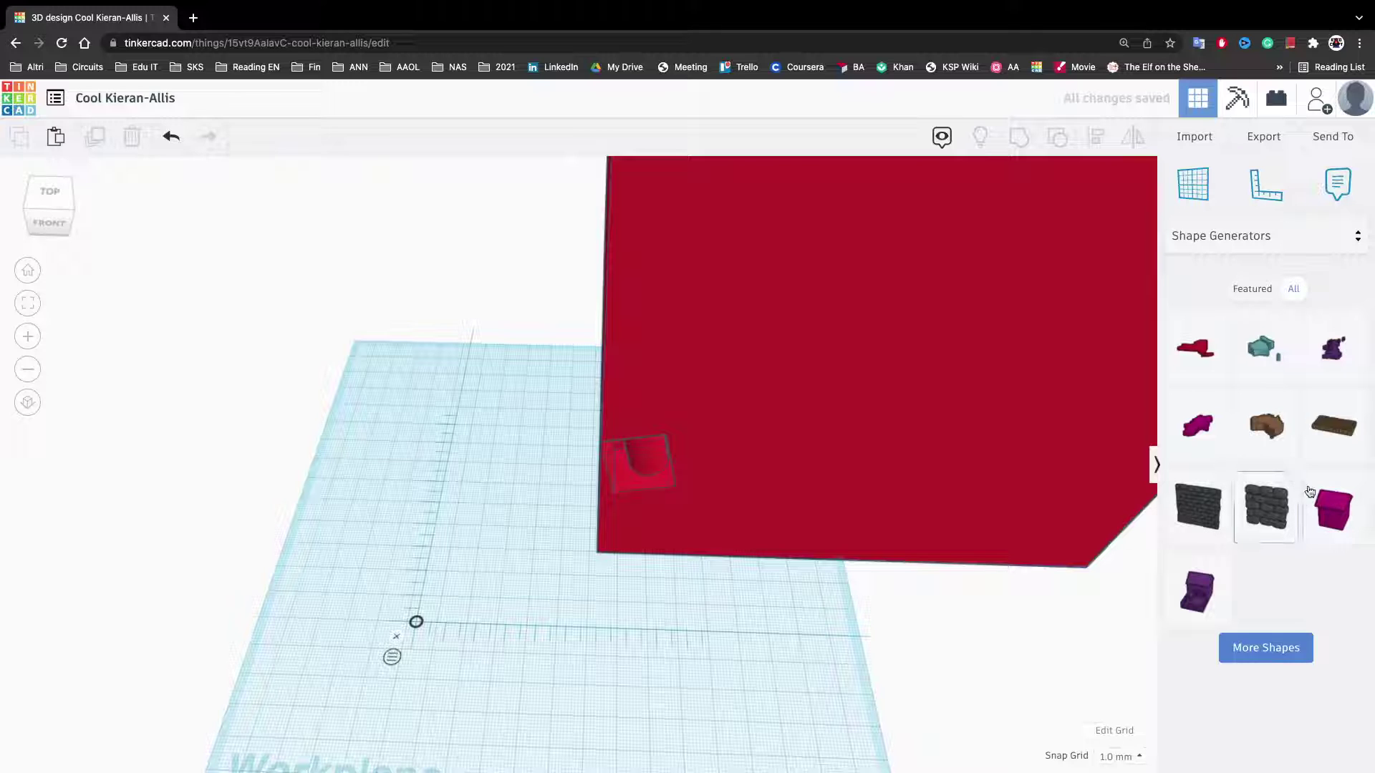
Step: Switch the shape library from Your Creations to Basic Shapes
left_click(1237, 243)
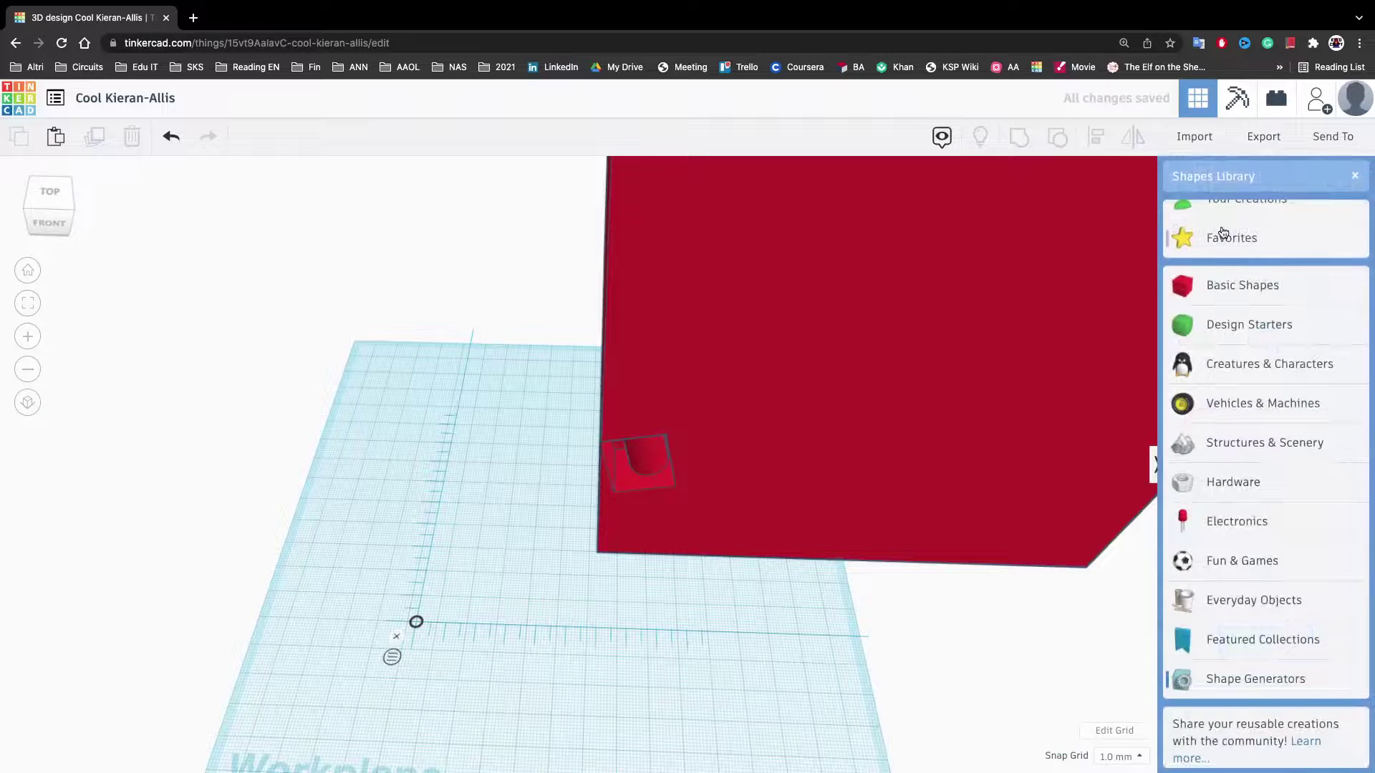
left_click(1242, 215)
left_click(1249, 240)
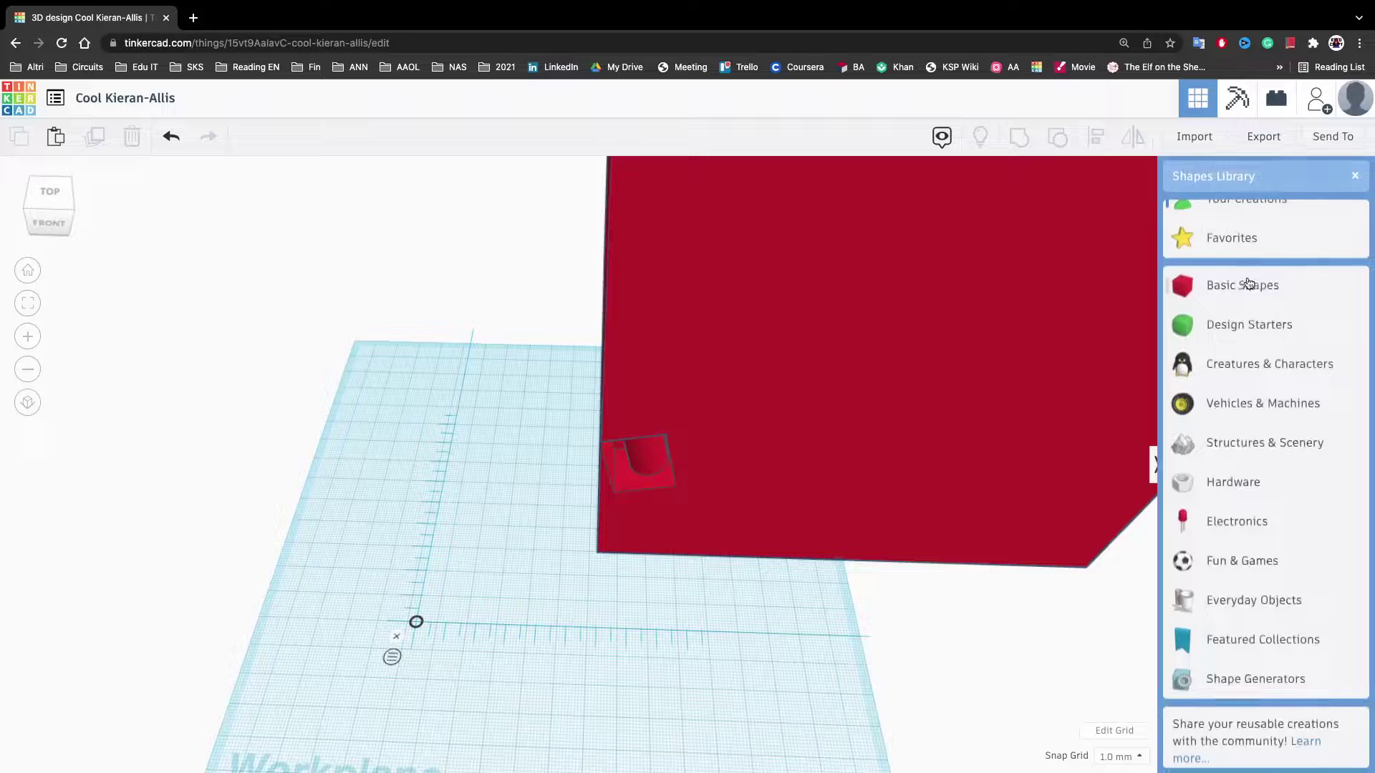
left_click(1244, 287)
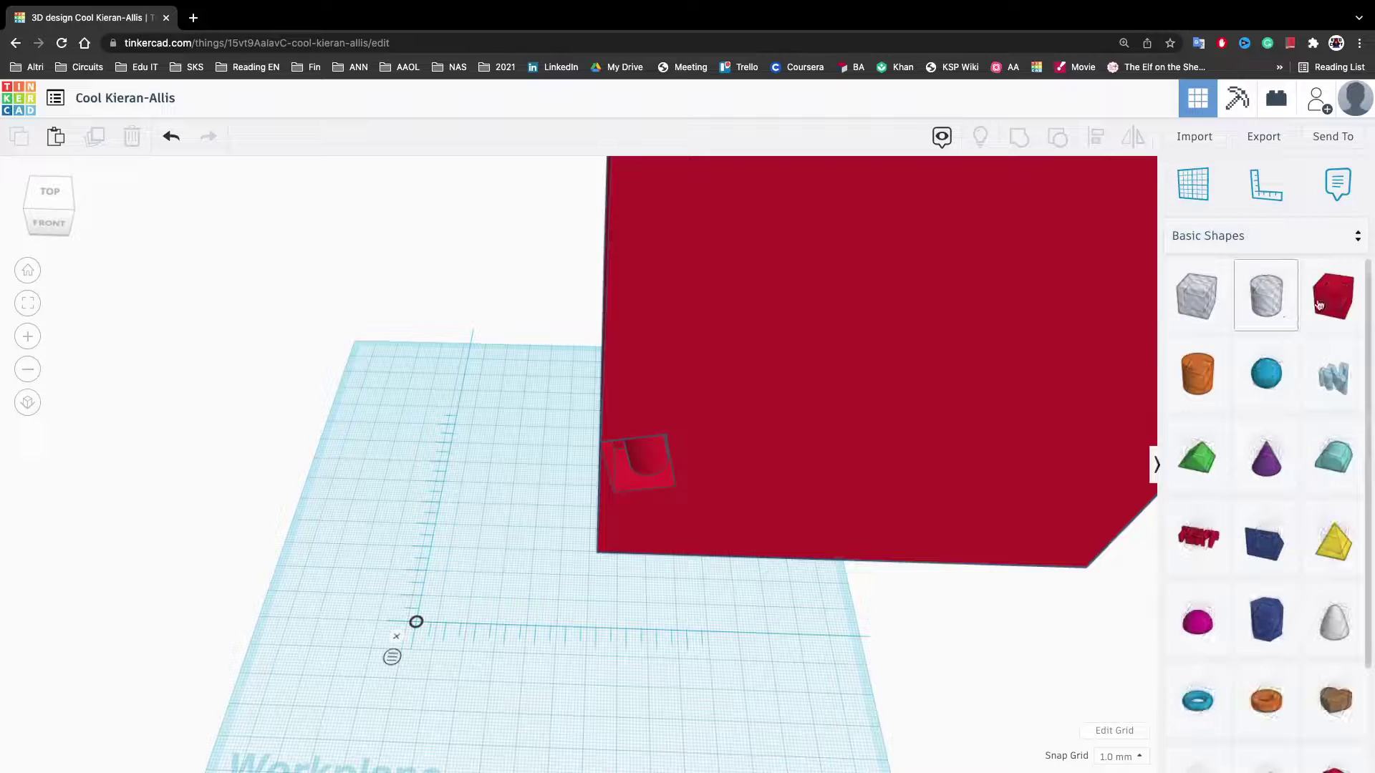
Step: Drop a new box on the workplane and select it
left_click_drag(1194, 299, 455, 595)
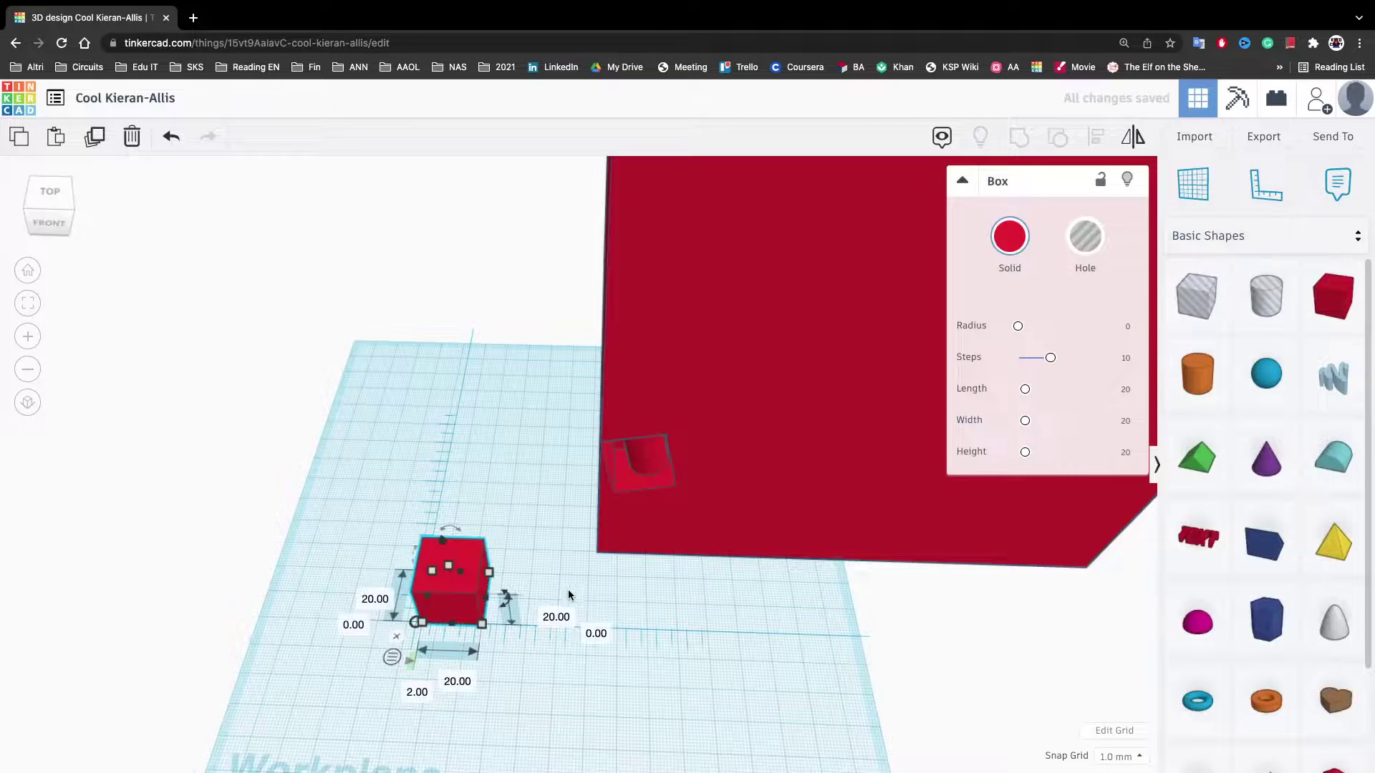
scroll(559, 544, "up", 3)
scroll(614, 464, "up", 3)
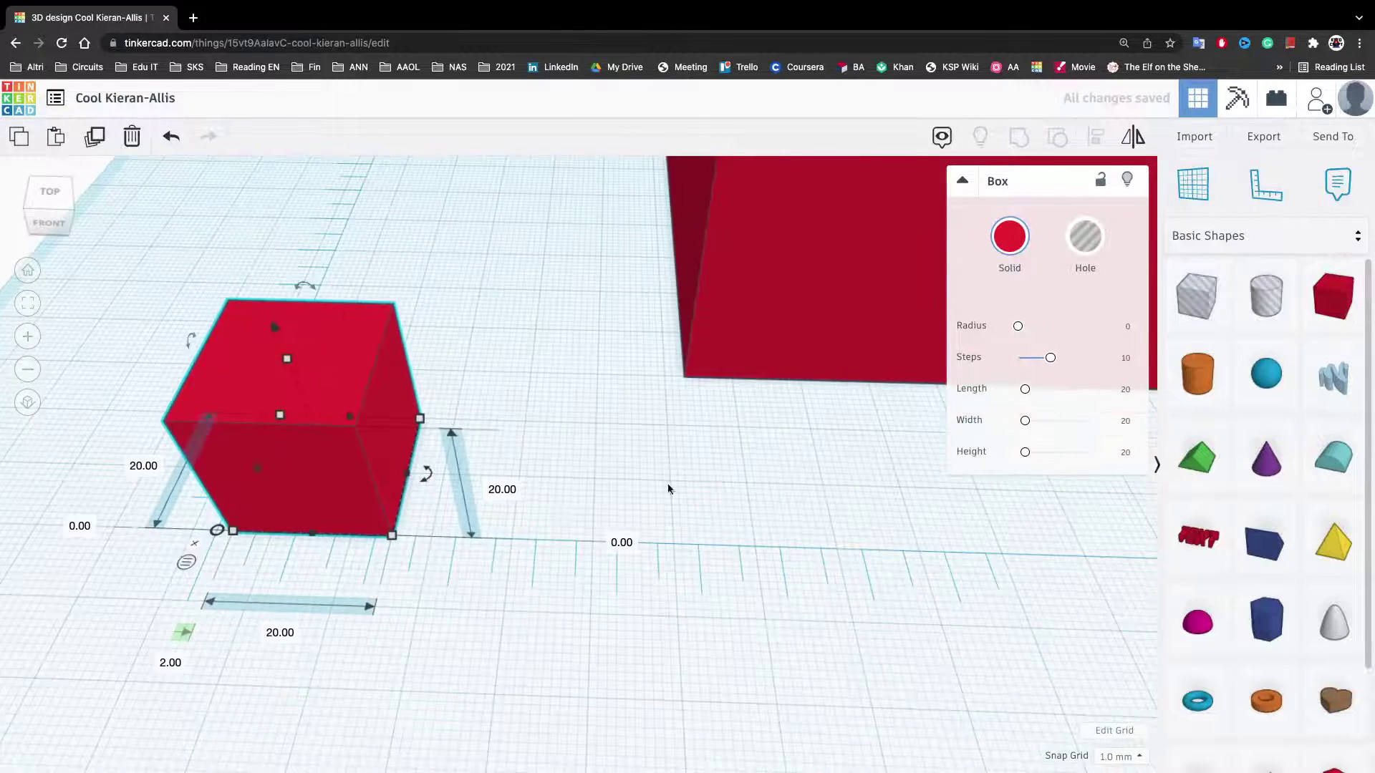
scroll(638, 696, "down", 2)
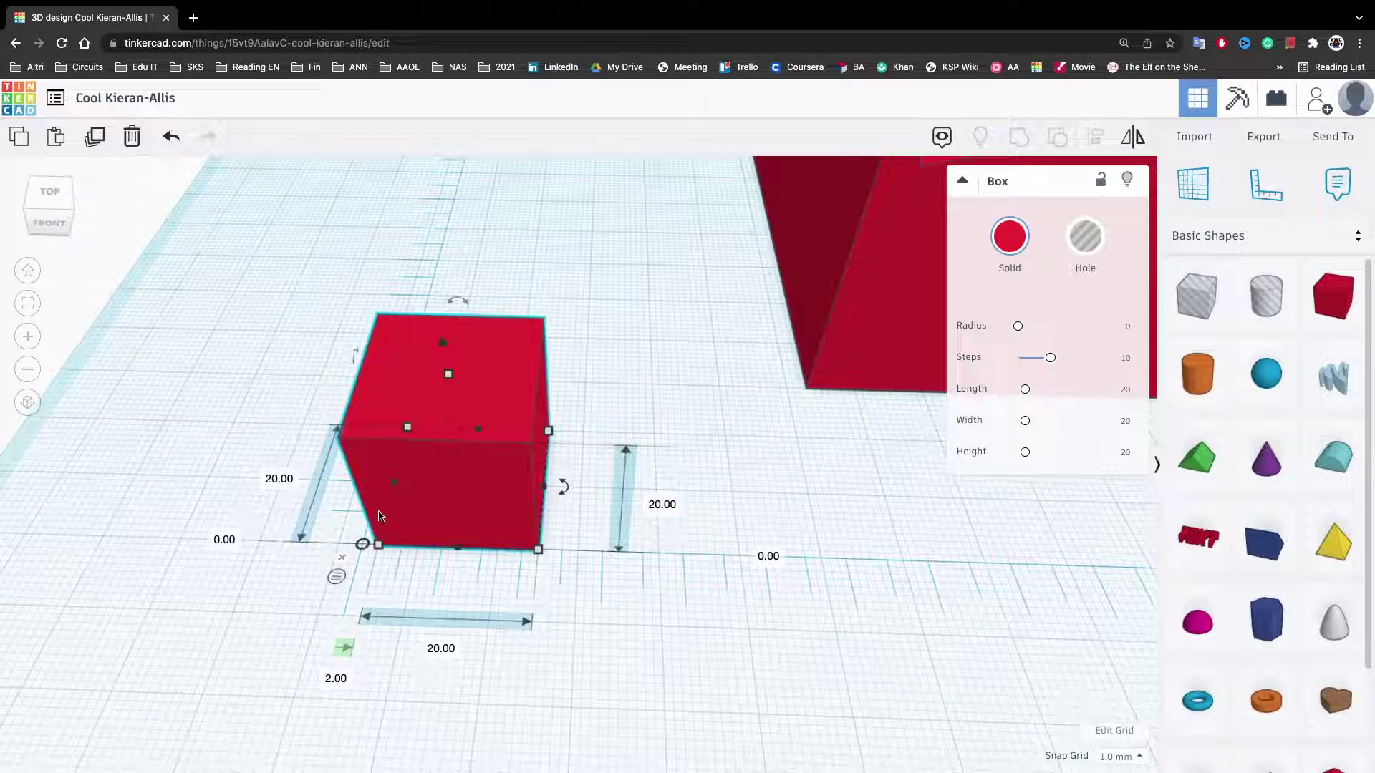
left_click(380, 620)
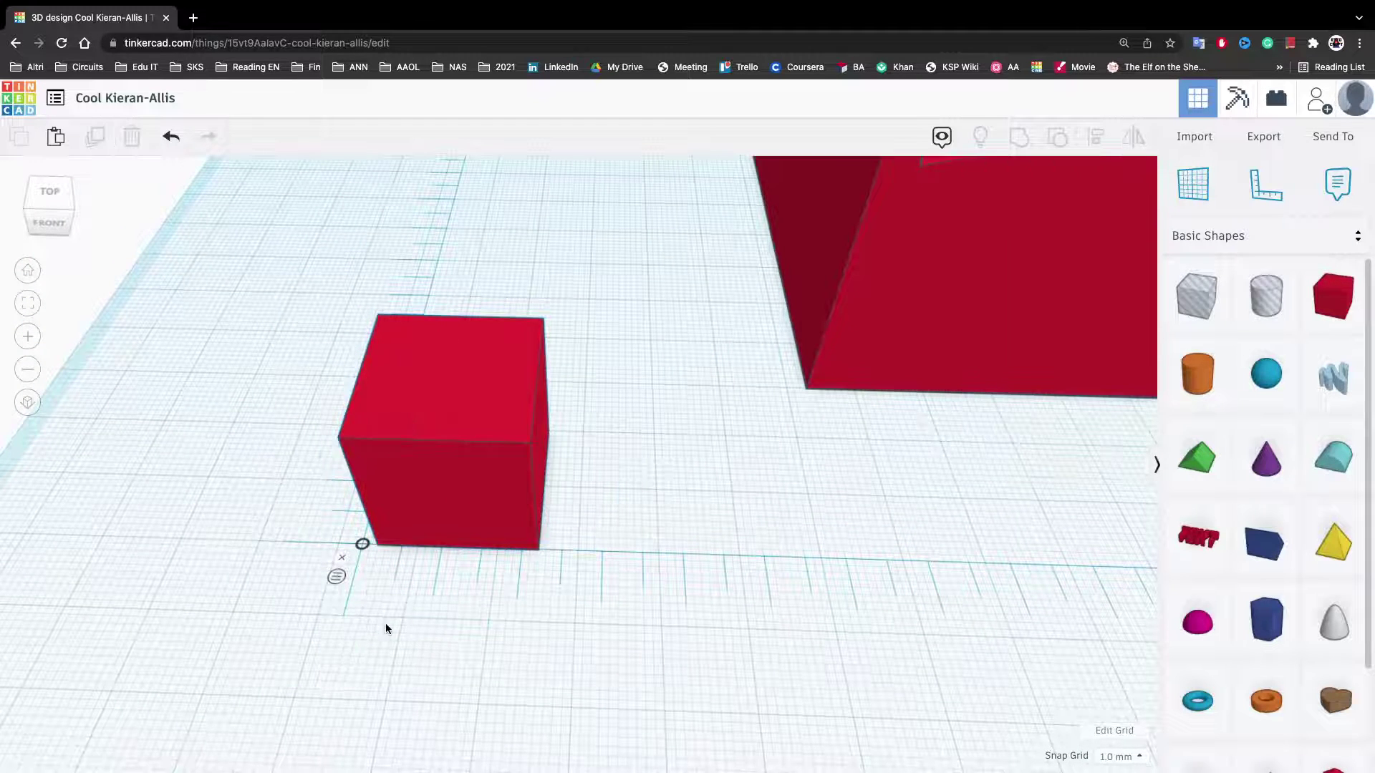
left_click(394, 525)
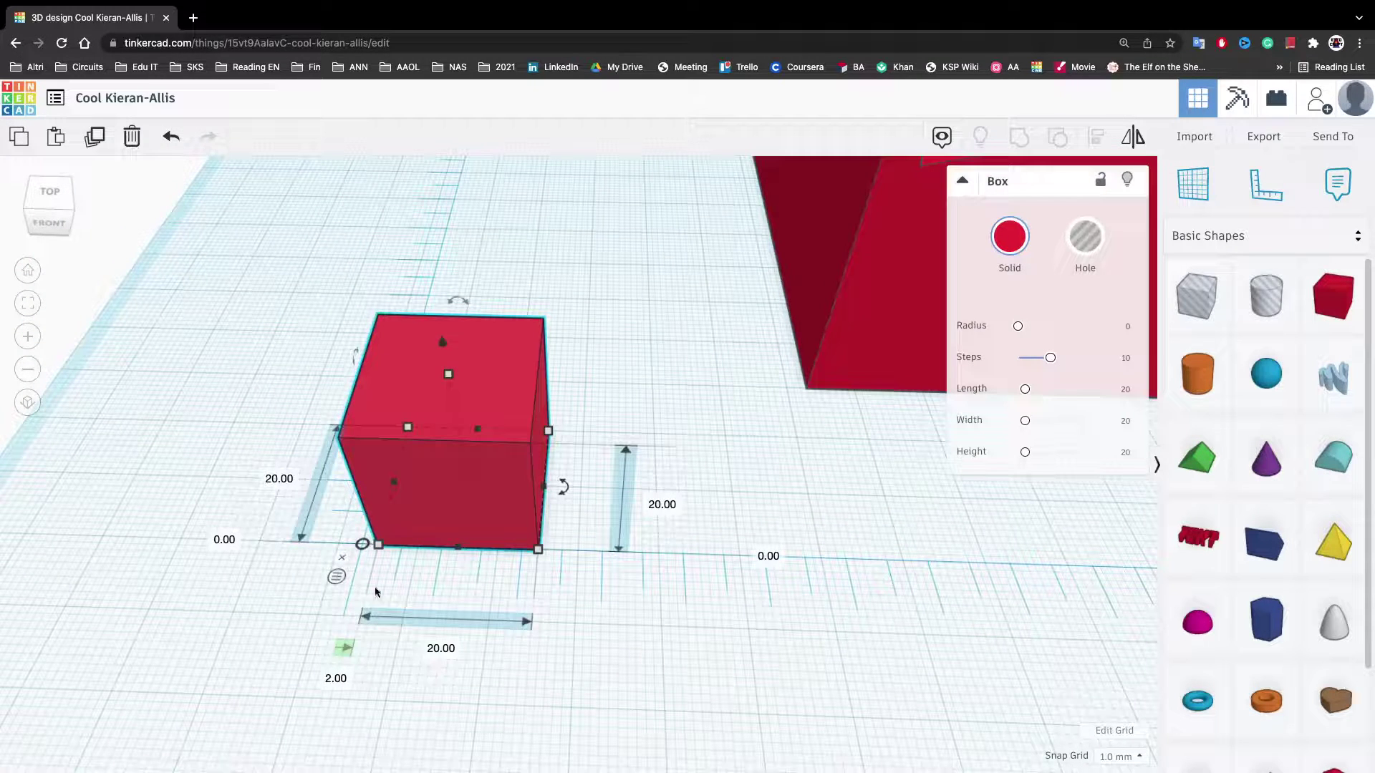
left_click(341, 641)
left_click(399, 491)
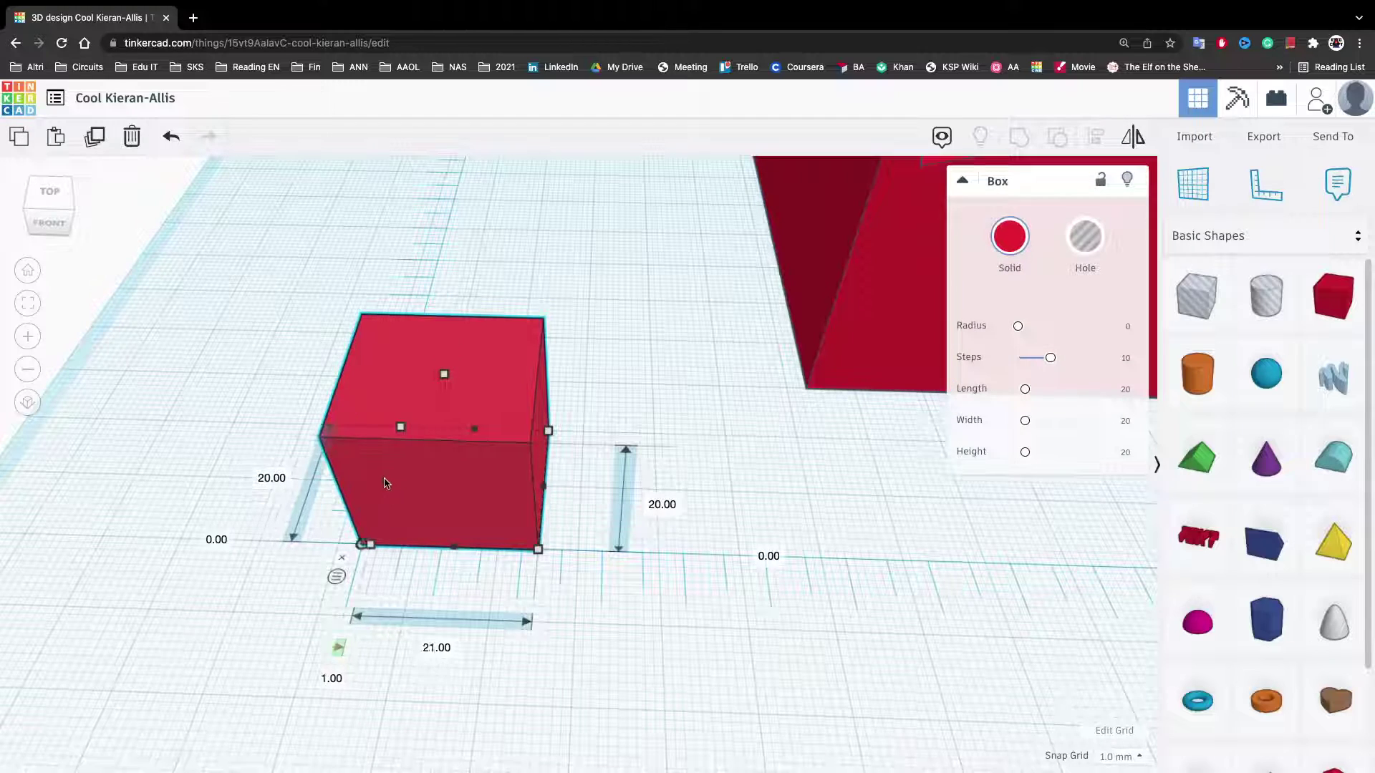
Step: Move the test box around near the big red block, delete it, and clear the ruler
right_click_drag(559, 484, 594, 491)
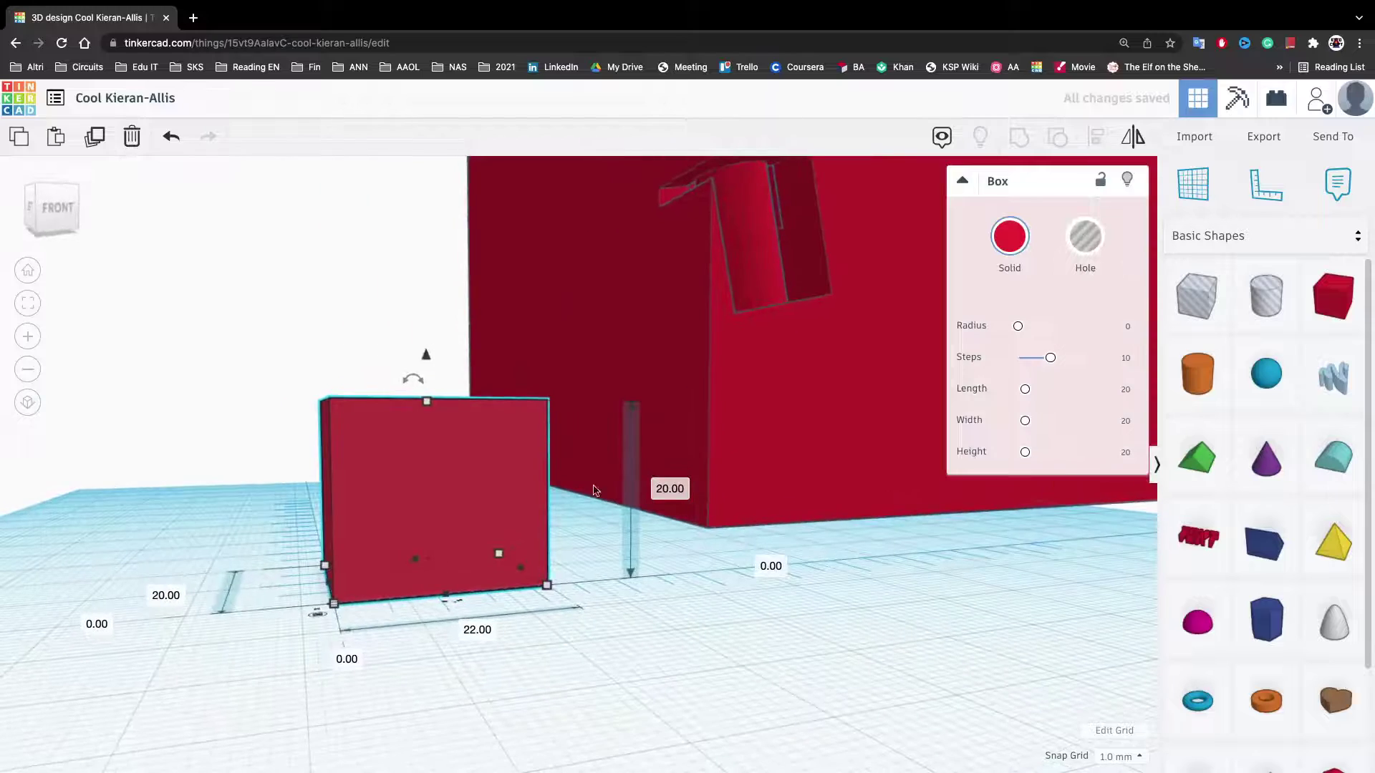
right_click_drag(210, 537, 423, 598)
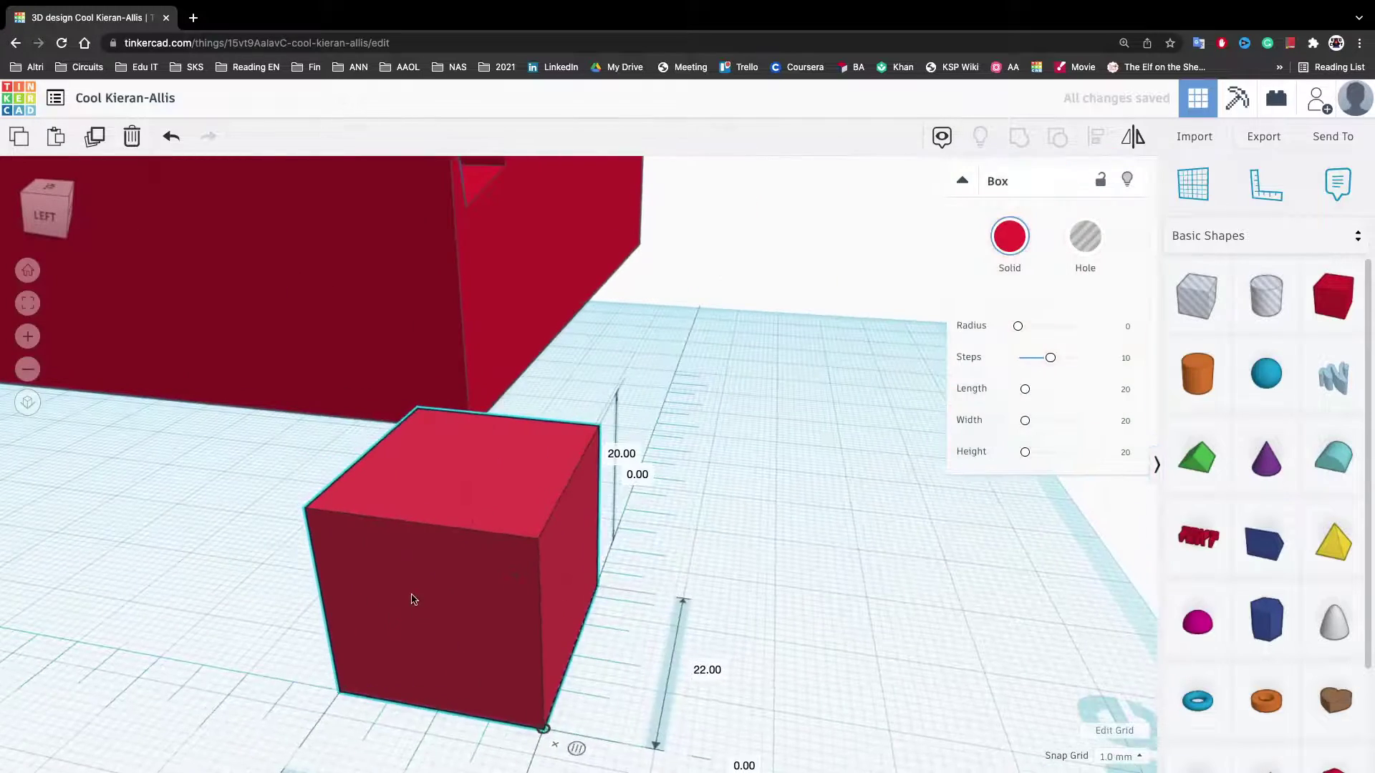
left_click_drag(411, 599, 284, 382)
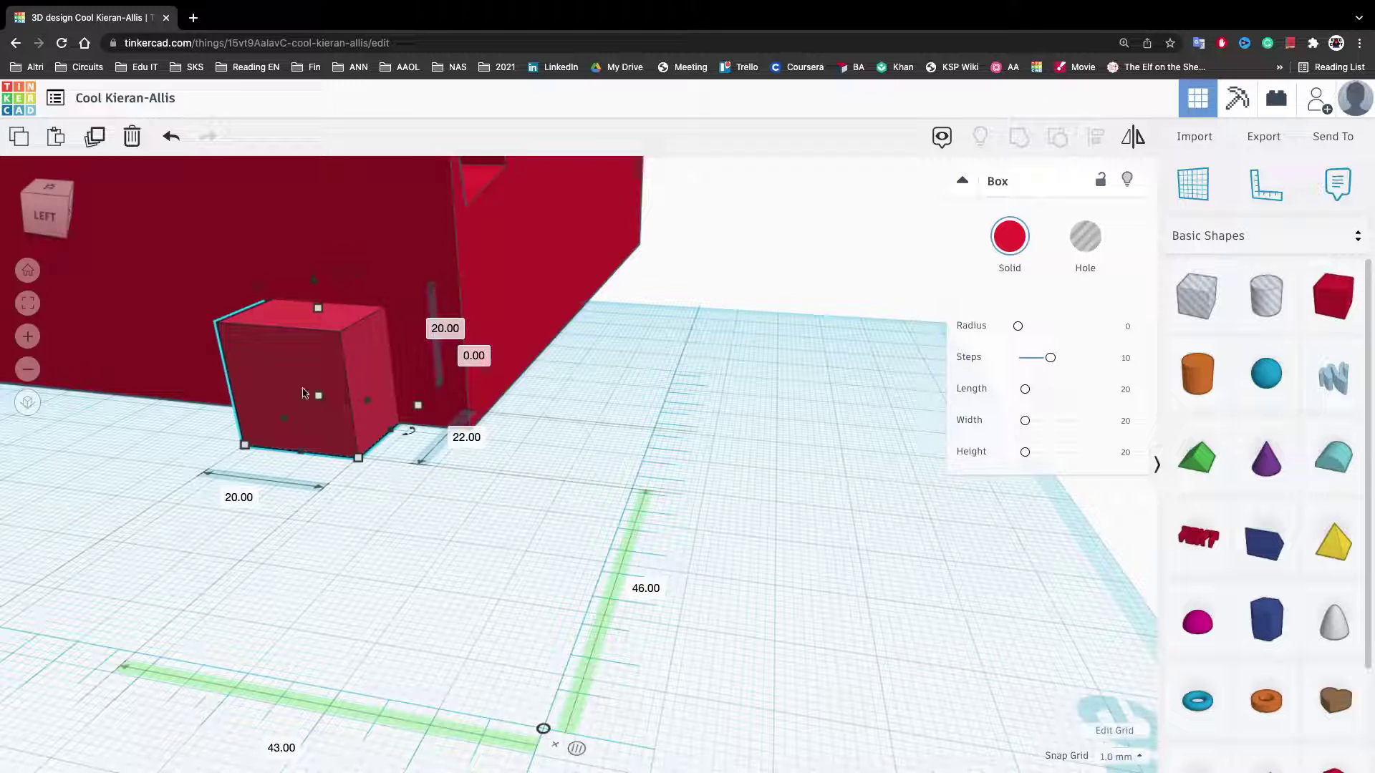
left_click_drag(304, 392, 467, 577)
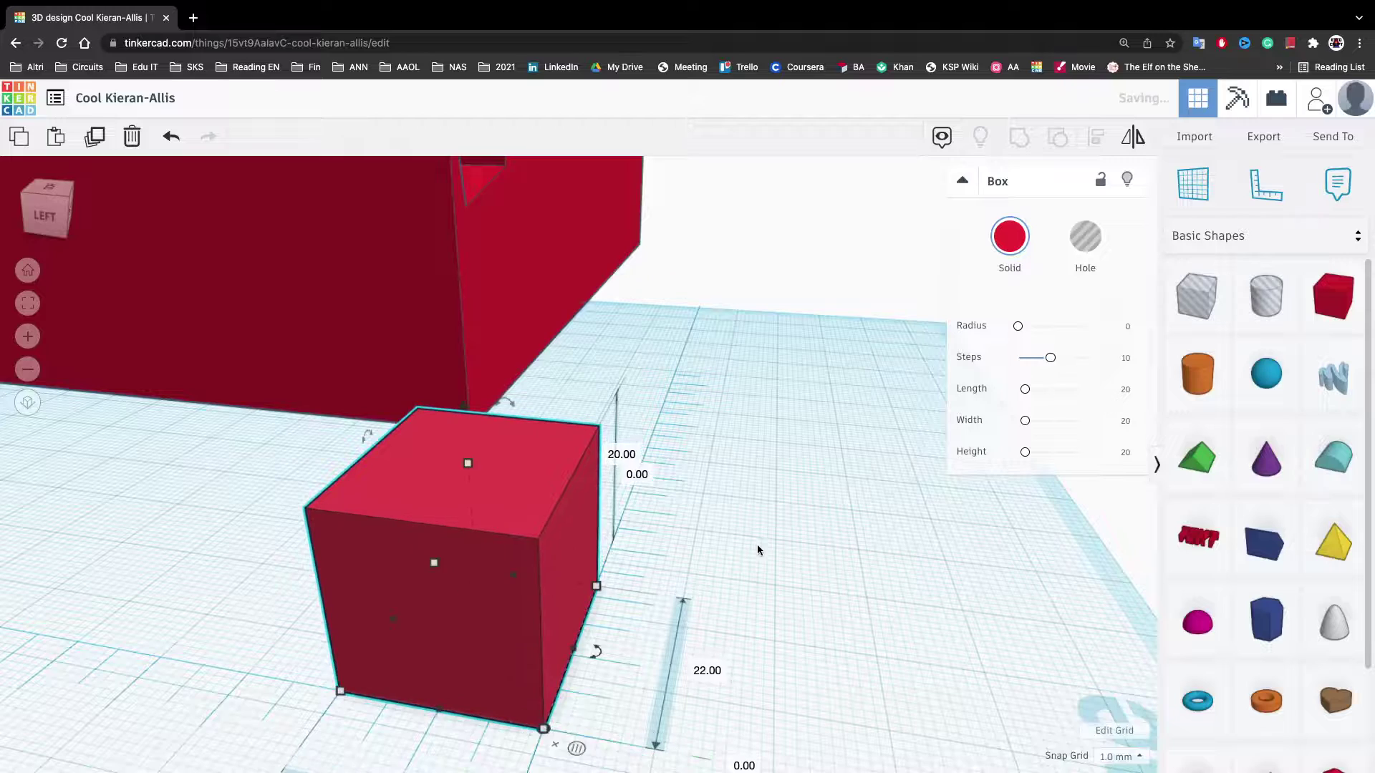
right_click_drag(757, 550, 573, 480)
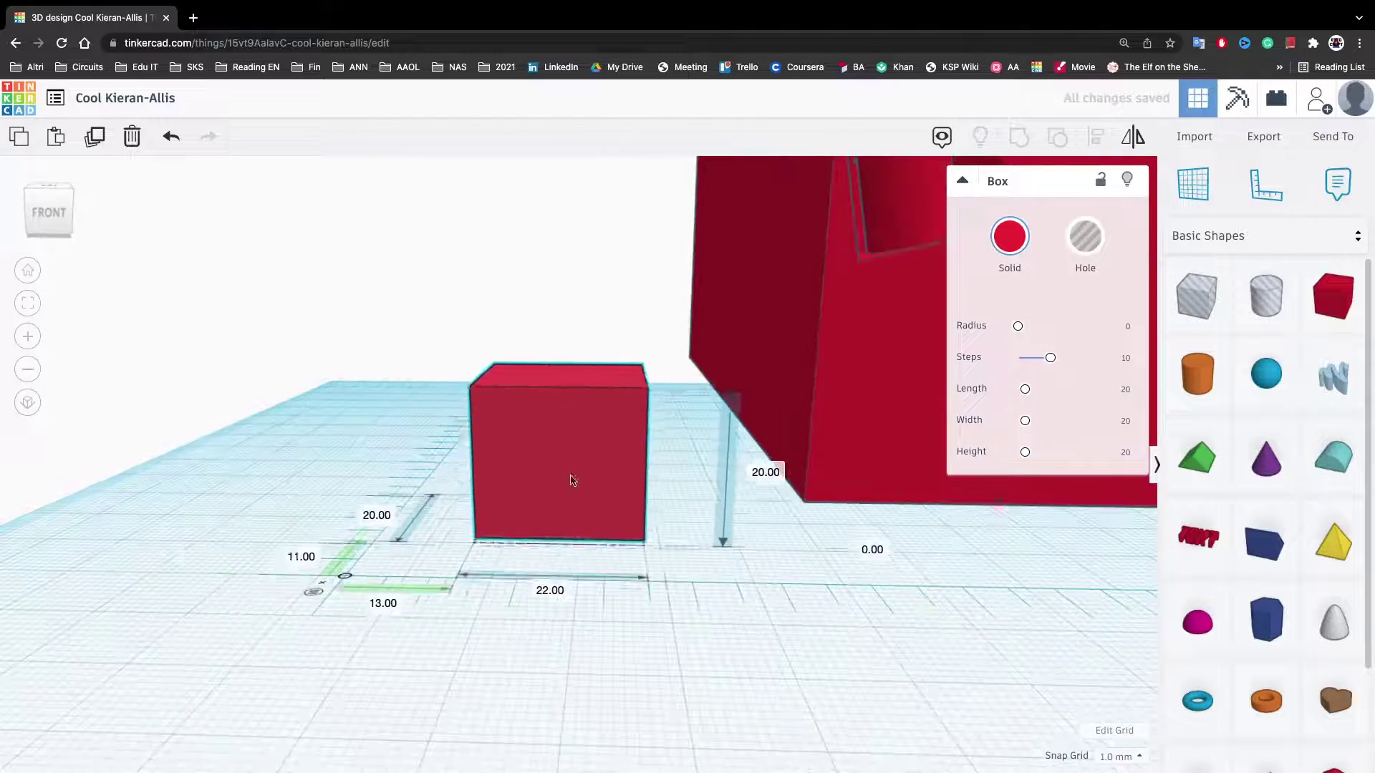
left_click_drag(573, 479, 449, 526)
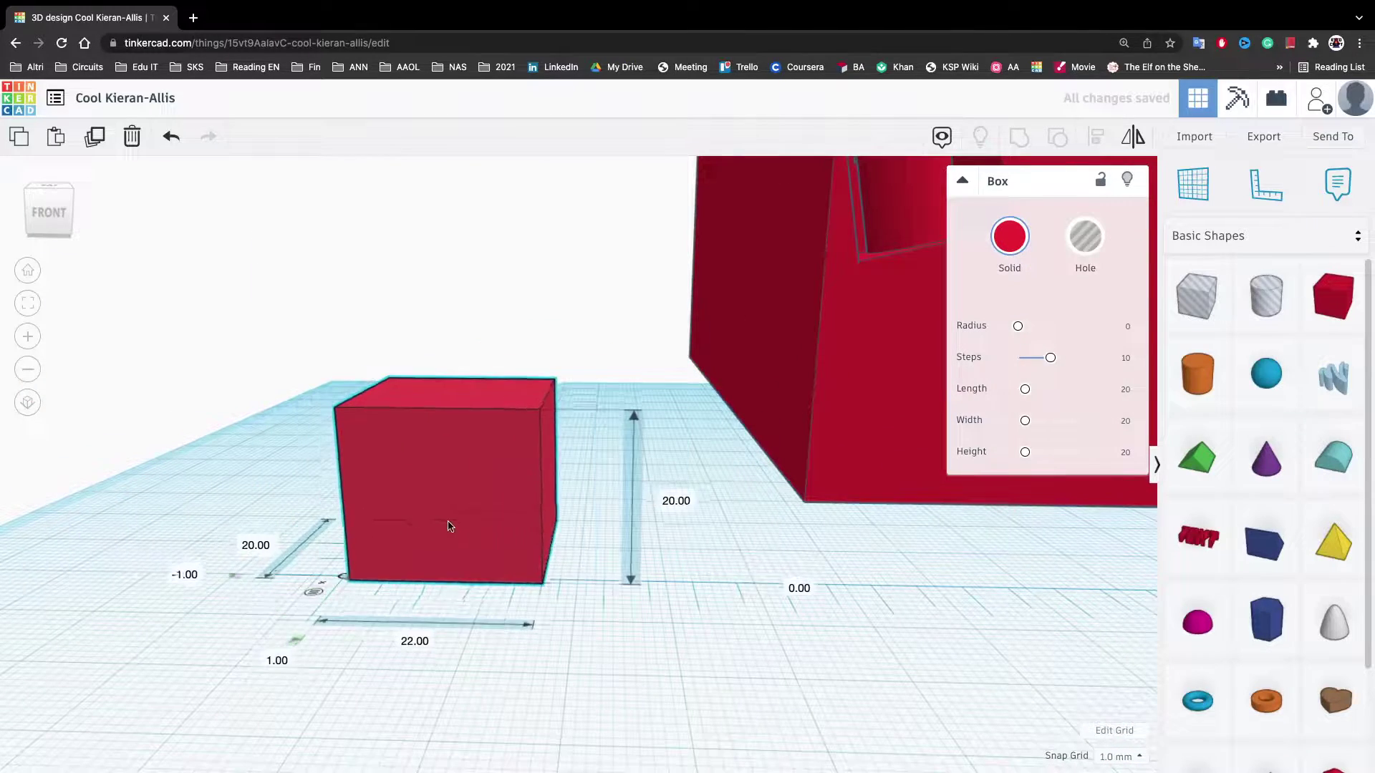
key("Delete")
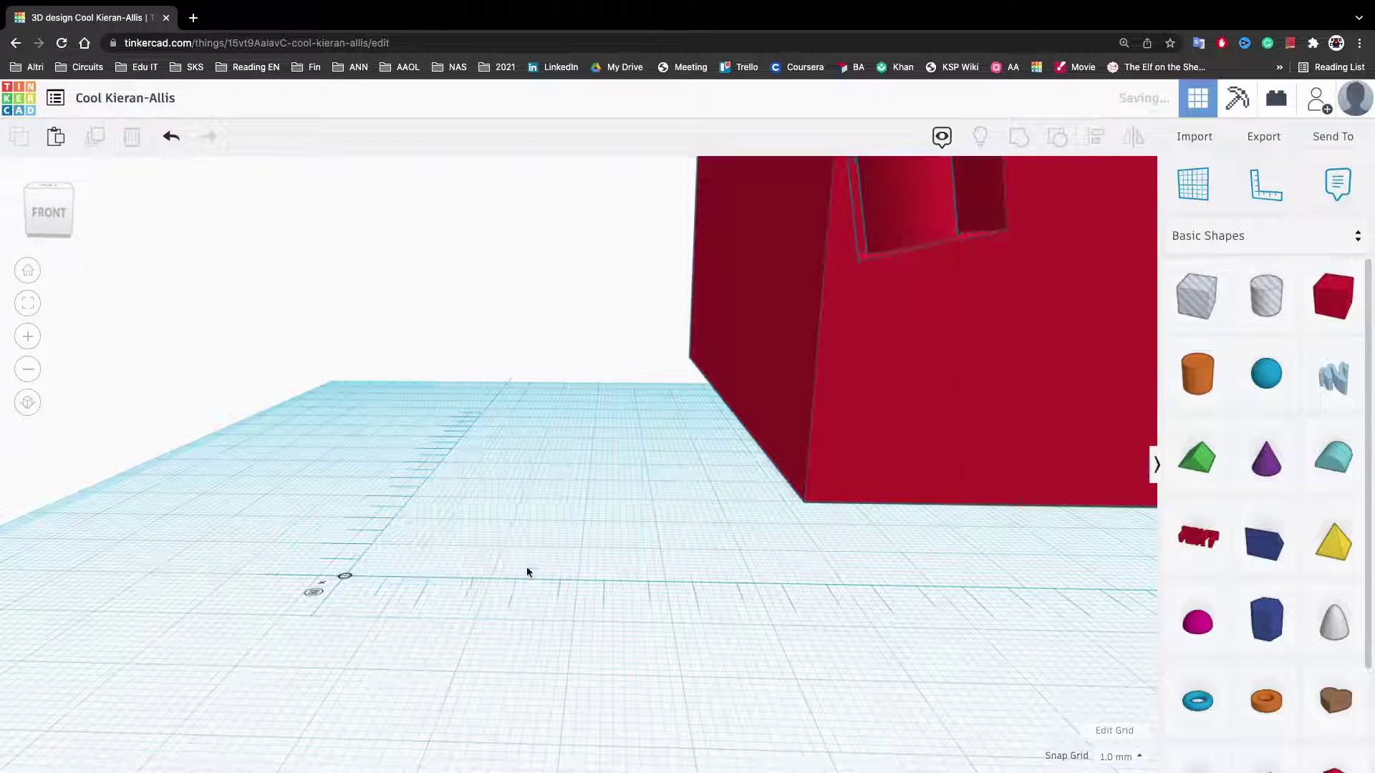
left_click(321, 590)
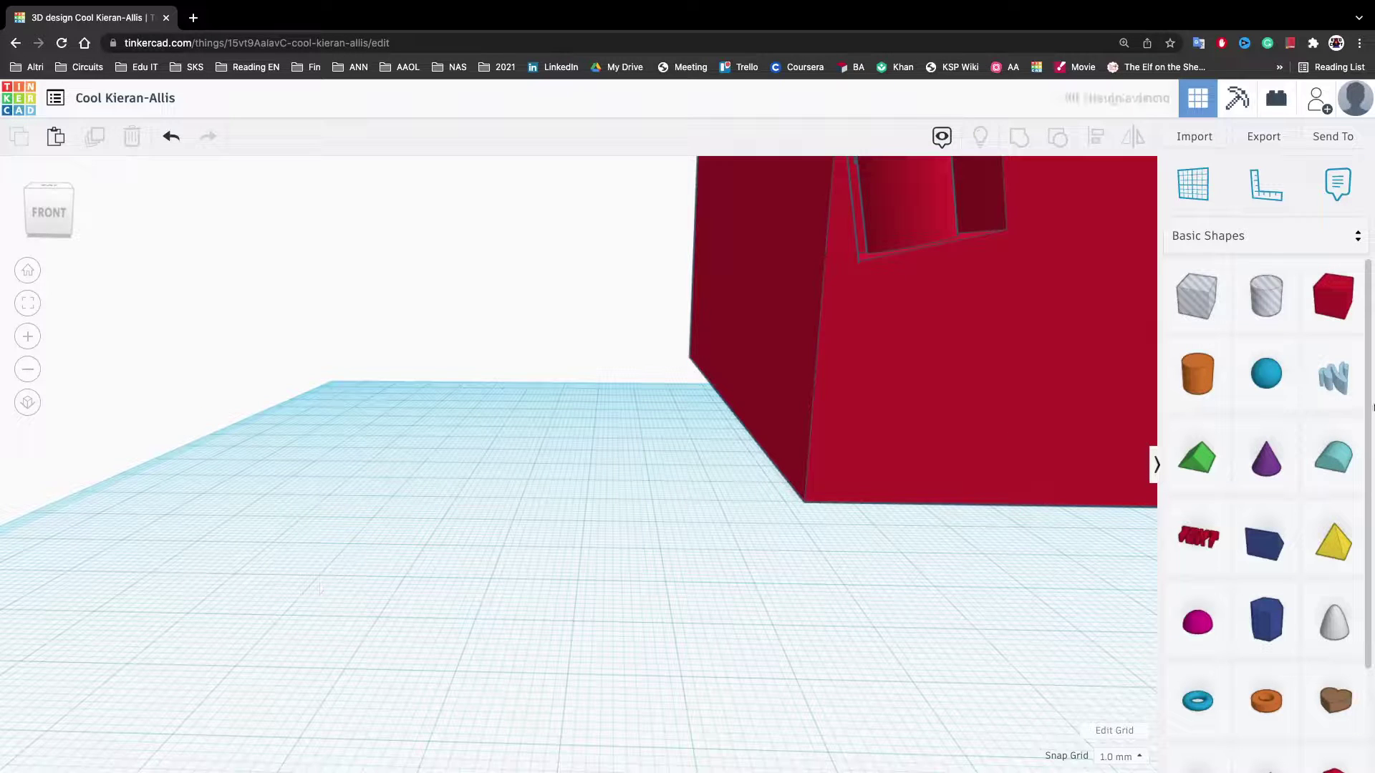
Step: Drop a Scribble on the workplane and draw 1+1≠3 freehand, then click Done
mouse_move(1339, 392)
left_mouse_down()
mouse_move(838, 574)
mouse_move(334, 479)
mouse_move(466, 552)
mouse_move(895, 530)
mouse_move(1331, 388)
left_mouse_up()
mouse_move(1335, 389)
left_mouse_down()
mouse_move(947, 504)
mouse_move(325, 554)
left_mouse_up()
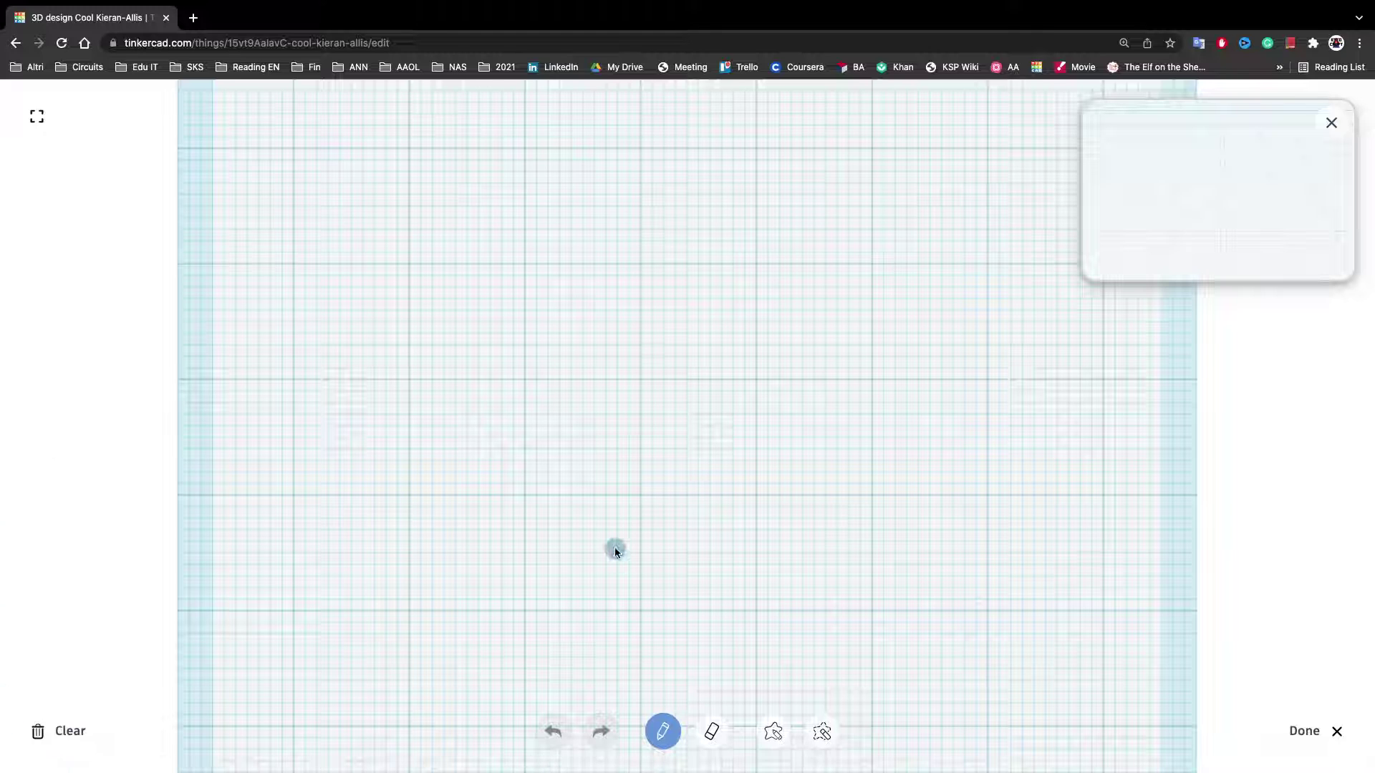
mouse_move(484, 335)
left_mouse_down()
mouse_move(509, 290)
mouse_move(523, 415)
left_mouse_up()
mouse_move(616, 295)
left_mouse_down()
mouse_move(634, 383)
mouse_move(660, 337)
mouse_move(711, 297)
mouse_move(737, 372)
left_mouse_up()
left_click_drag(748, 322, 814, 301)
left_click_drag(779, 351, 863, 333)
left_click_drag(799, 262, 797, 392)
left_click_drag(882, 267, 930, 267)
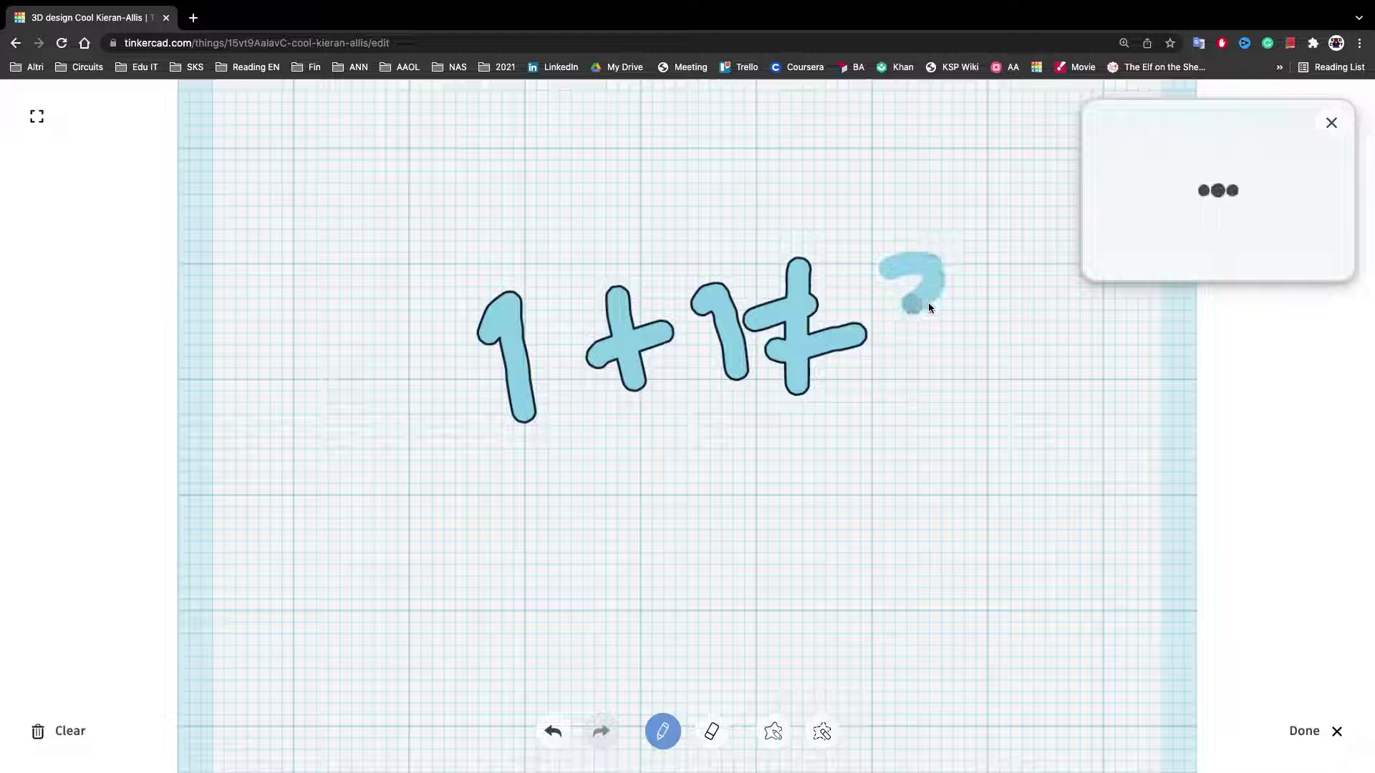
mouse_move(929, 308)
left_mouse_down()
mouse_move(958, 311)
mouse_move(959, 348)
mouse_move(925, 365)
left_mouse_up()
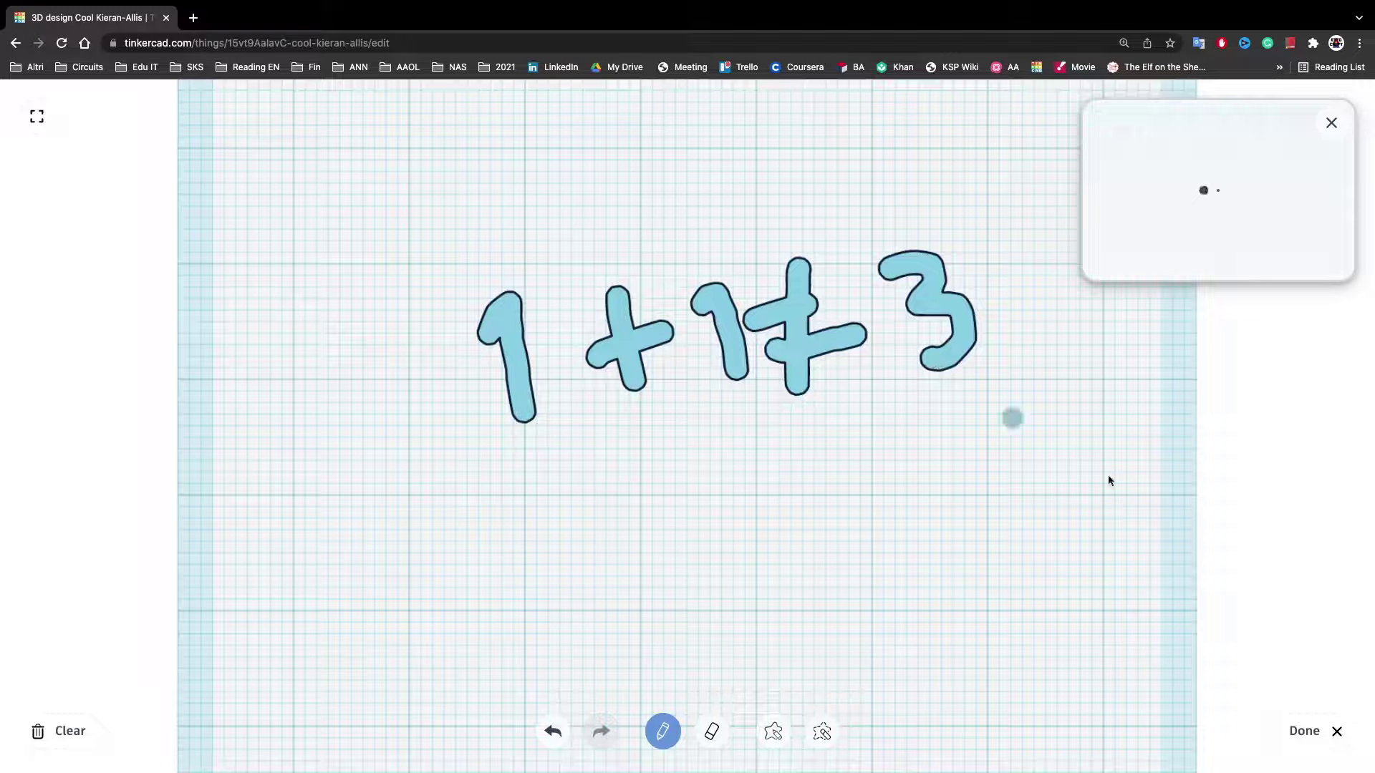
left_click(1305, 730)
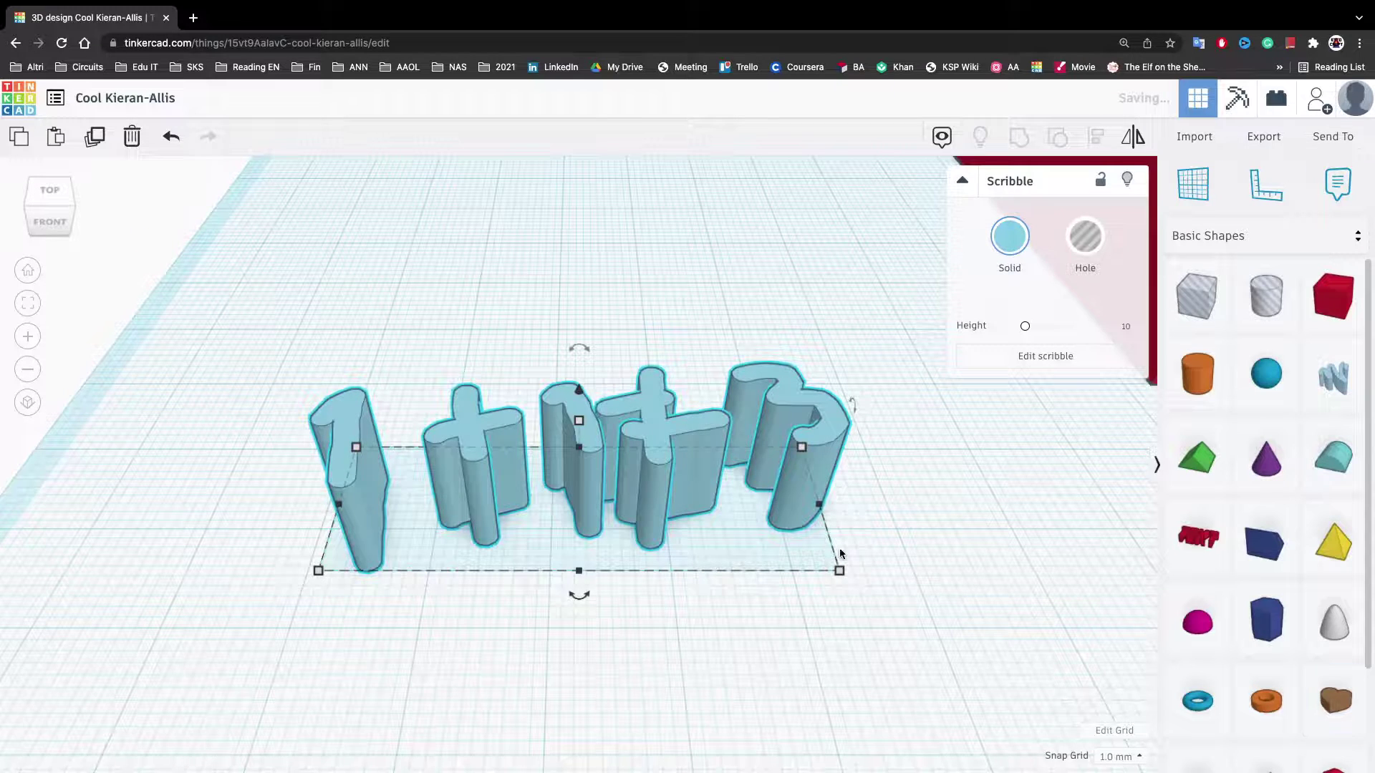
Step: Set the Scribble height to 100, drag it back to minimum, and choose Edit scribble
mouse_move(839, 552)
right_mouse_down()
mouse_move(1119, 604)
mouse_move(852, 577)
mouse_move(693, 669)
mouse_move(515, 474)
right_mouse_up()
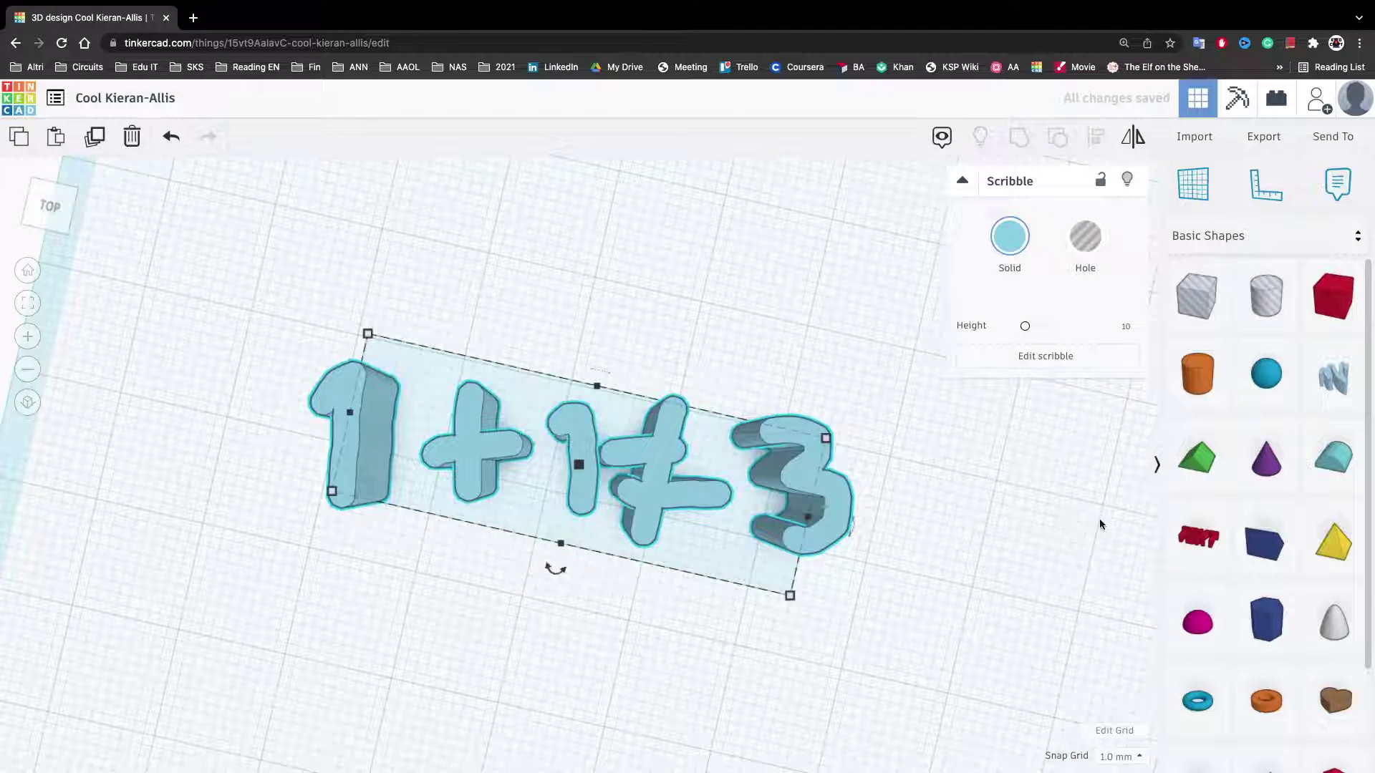
left_click_drag(1026, 327, 1118, 328)
mouse_move(488, 531)
right_mouse_down()
mouse_move(516, 412)
mouse_move(597, 603)
right_mouse_up()
scroll(517, 412, "down", 5)
right_click_drag(705, 566, 723, 430)
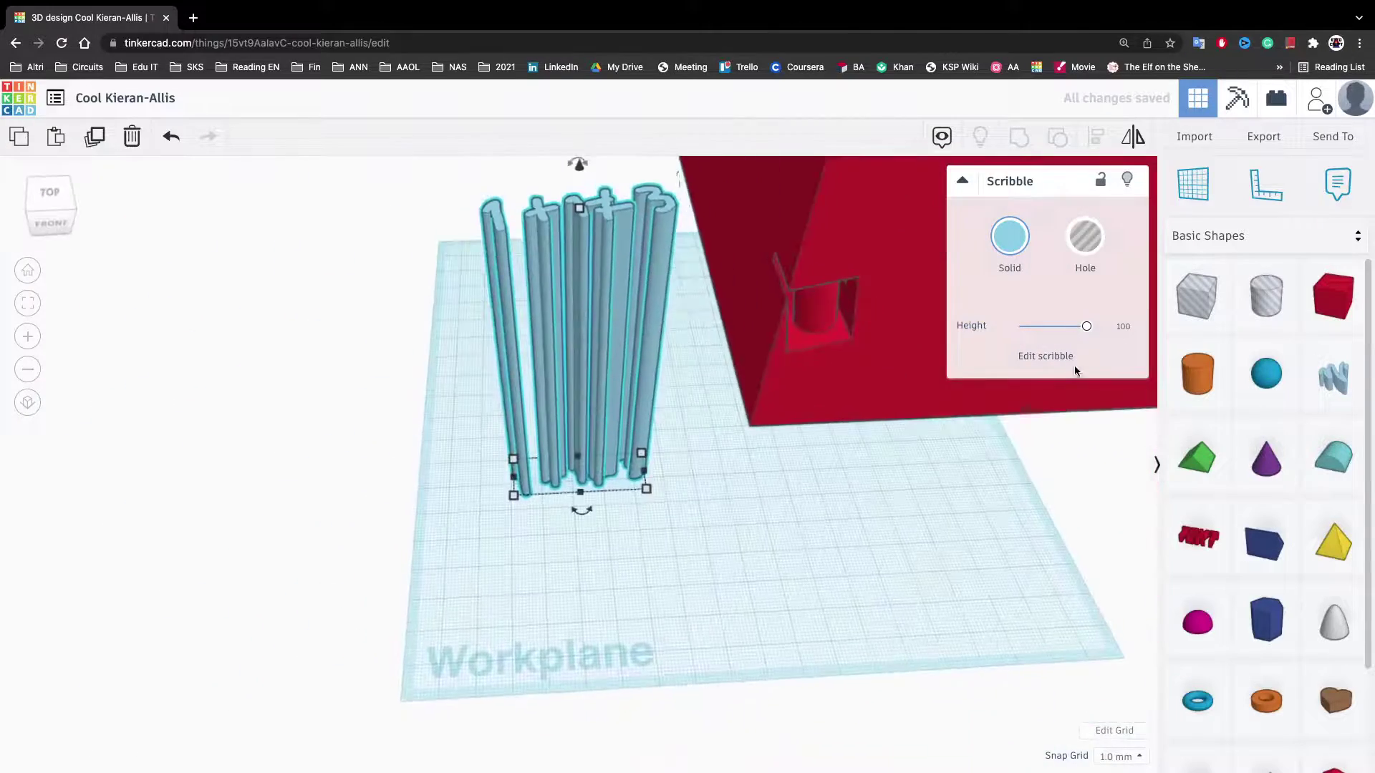
left_click_drag(1074, 327, 998, 329)
left_click(1029, 369)
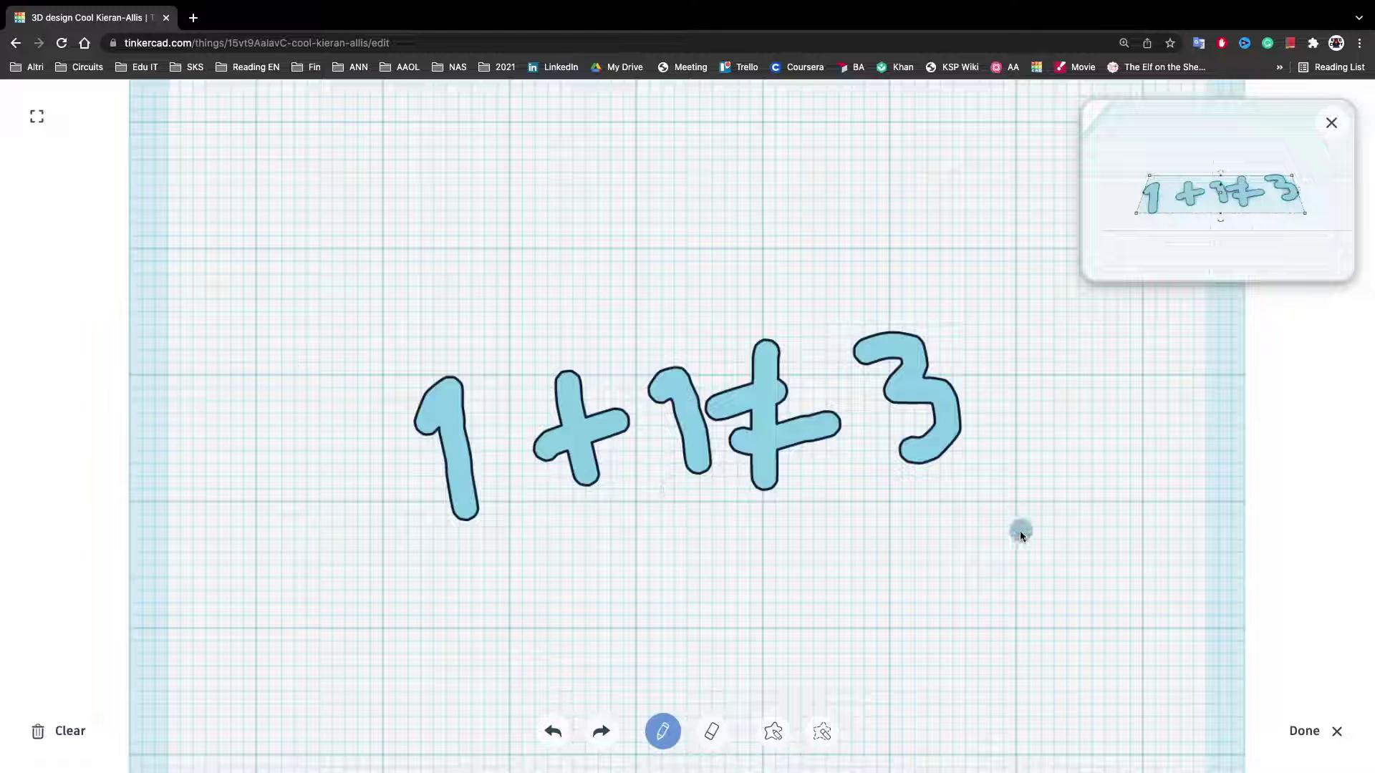
Step: Erase all of the 1+1≠3 strokes from the scribble
left_click(711, 731)
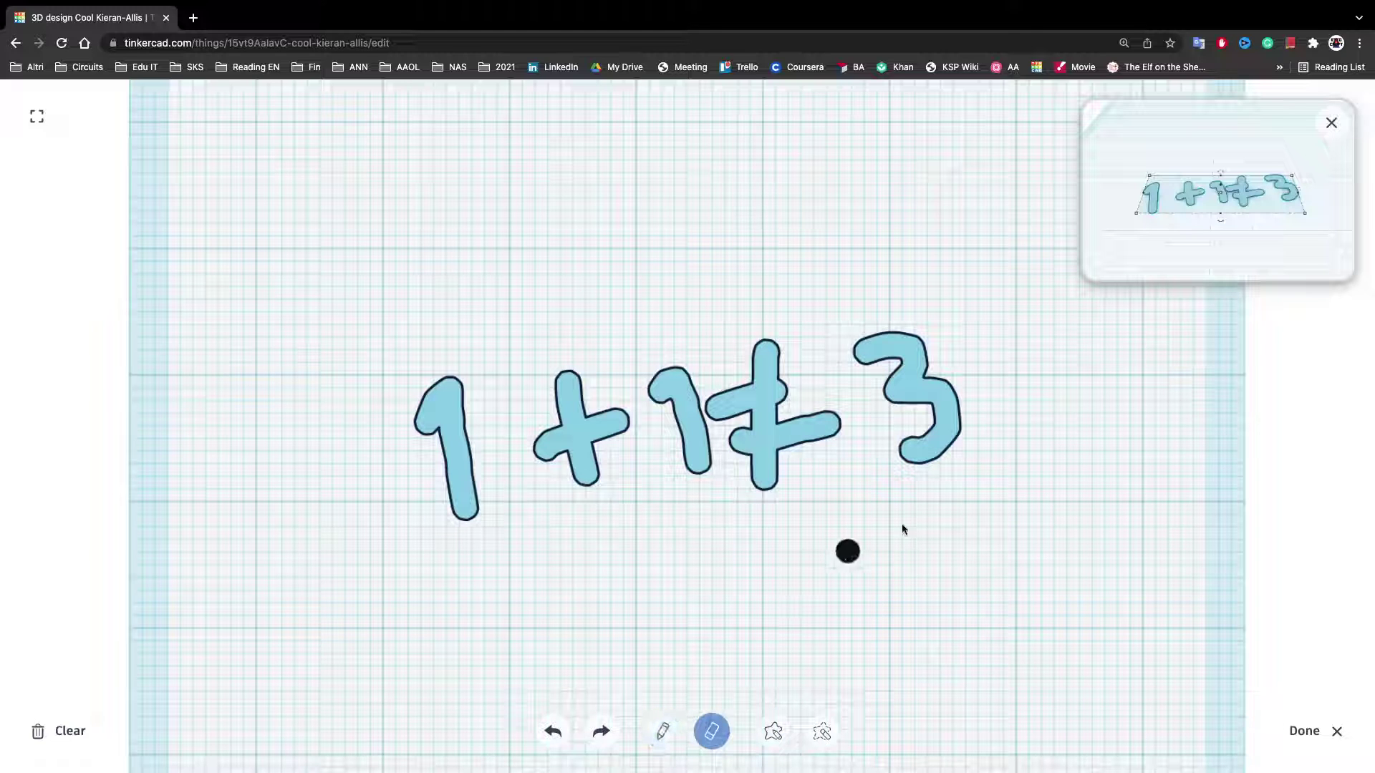
mouse_move(991, 459)
left_mouse_down()
mouse_move(824, 535)
mouse_move(792, 469)
mouse_move(1124, 356)
mouse_move(865, 420)
mouse_move(834, 451)
left_mouse_up()
mouse_move(887, 353)
left_mouse_down()
mouse_move(715, 401)
mouse_move(582, 465)
mouse_move(437, 479)
mouse_move(395, 517)
mouse_move(491, 511)
mouse_move(512, 460)
mouse_move(619, 388)
mouse_move(512, 401)
mouse_move(429, 438)
mouse_move(489, 351)
mouse_move(585, 414)
mouse_move(874, 370)
mouse_move(804, 349)
mouse_move(887, 396)
mouse_move(1057, 380)
mouse_move(934, 390)
left_mouse_up()
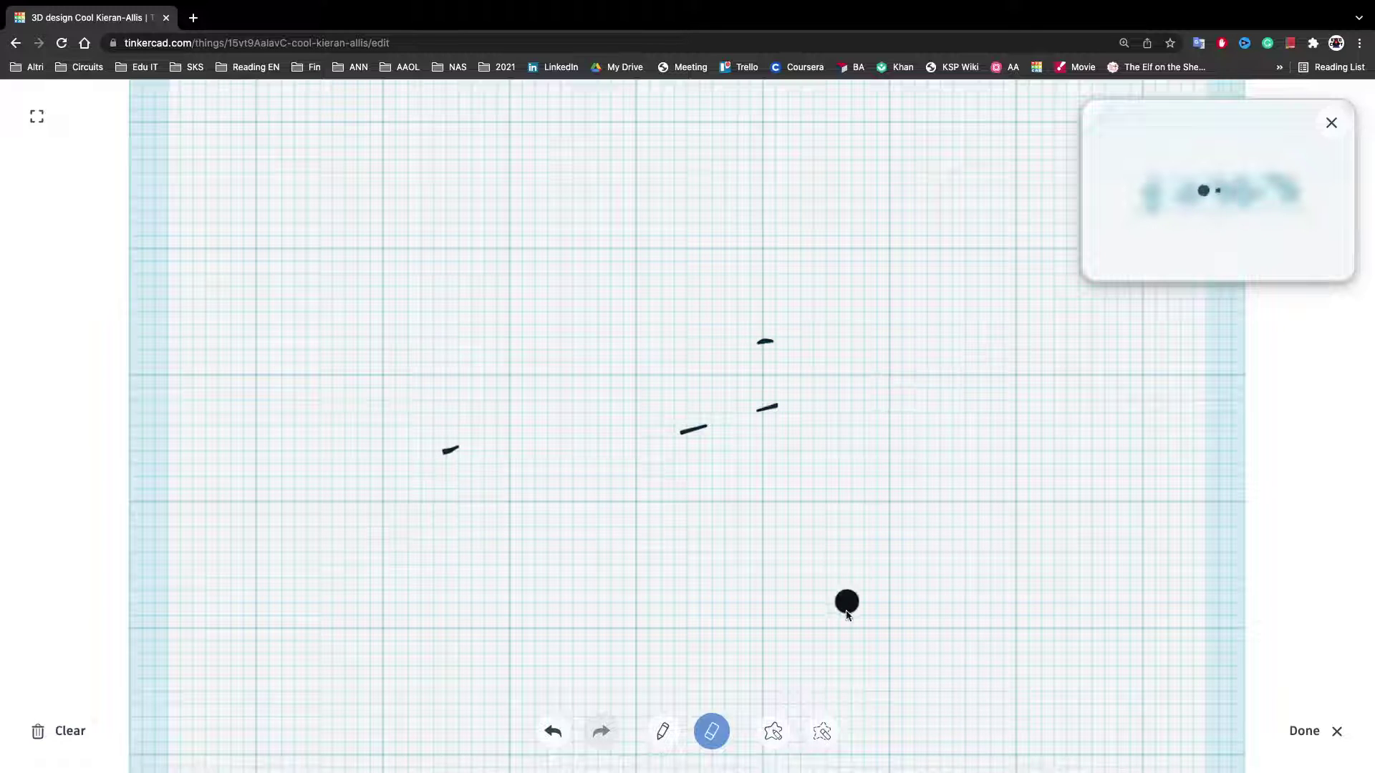
mouse_move(784, 390)
left_mouse_down()
mouse_move(641, 430)
mouse_move(695, 440)
mouse_move(804, 337)
mouse_move(415, 458)
left_mouse_up()
Step: Draw a filled freehand blob, cut it away, and finish the scribble
left_click(773, 730)
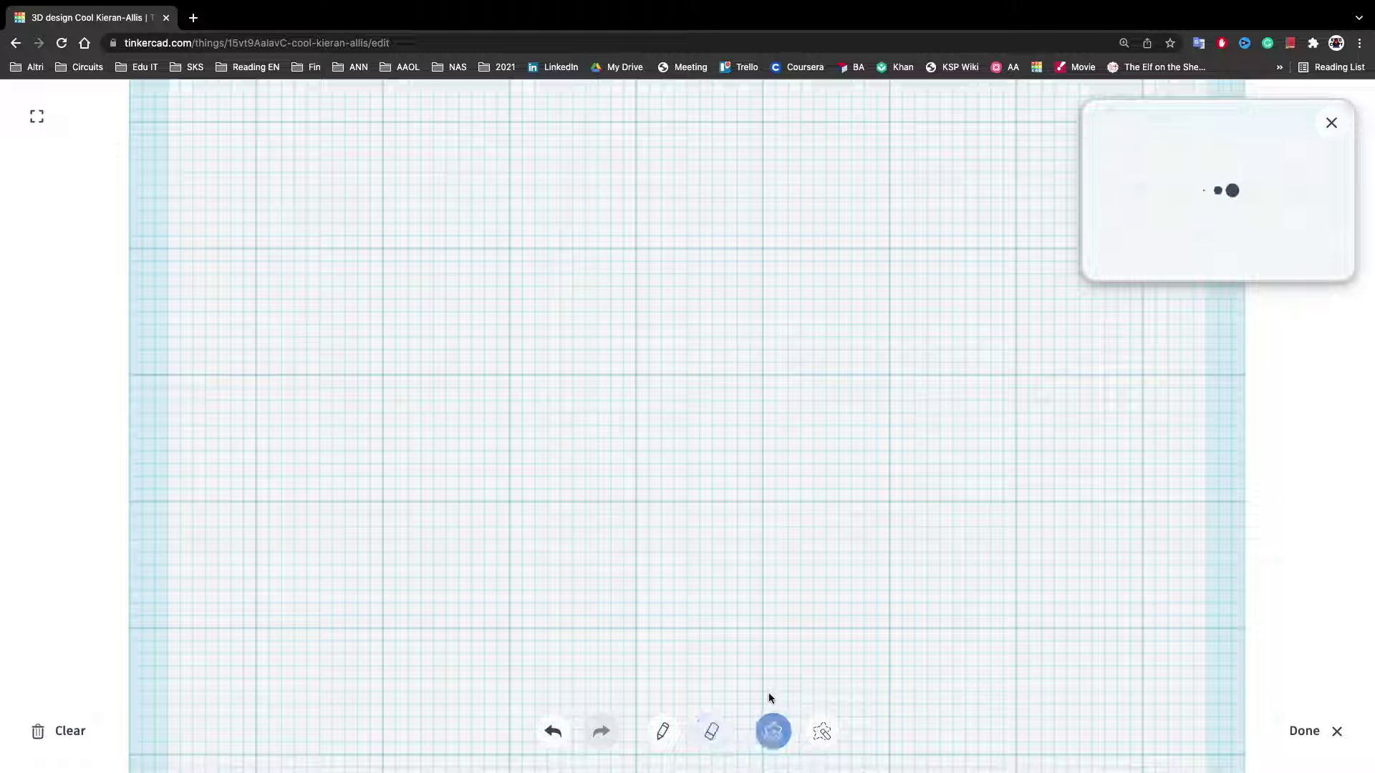
mouse_move(752, 256)
left_mouse_down()
mouse_move(702, 276)
mouse_move(670, 230)
mouse_move(592, 255)
mouse_move(526, 238)
mouse_move(509, 259)
mouse_move(524, 309)
mouse_move(540, 302)
mouse_move(521, 343)
mouse_move(549, 370)
mouse_move(572, 501)
mouse_move(619, 464)
mouse_move(704, 503)
mouse_move(722, 570)
mouse_move(818, 489)
mouse_move(908, 536)
mouse_move(841, 429)
mouse_move(959, 333)
mouse_move(881, 364)
mouse_move(872, 233)
mouse_move(871, 296)
mouse_move(788, 268)
mouse_move(766, 295)
left_mouse_up()
left_click(822, 730)
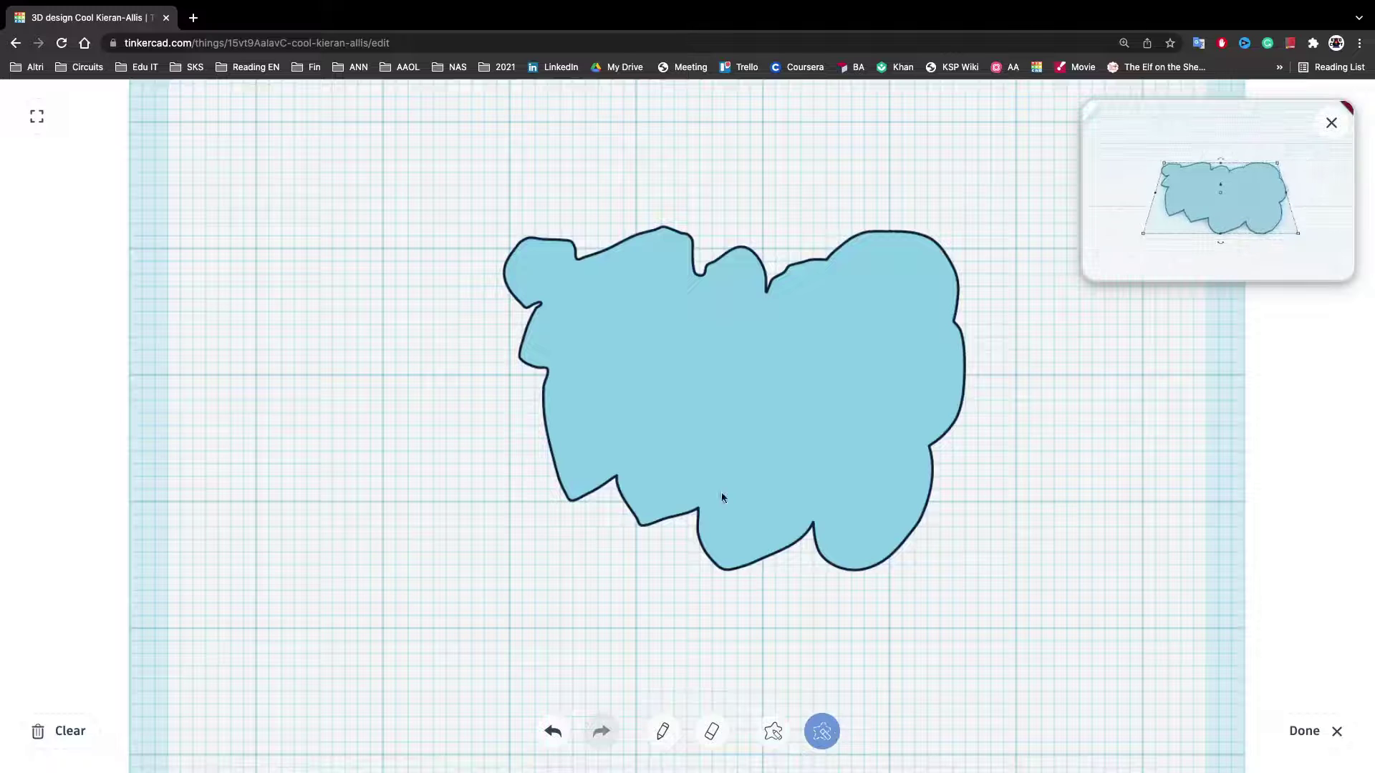
mouse_move(723, 378)
left_mouse_down()
mouse_move(769, 719)
mouse_move(721, 86)
mouse_move(368, 552)
mouse_move(882, 511)
left_mouse_up()
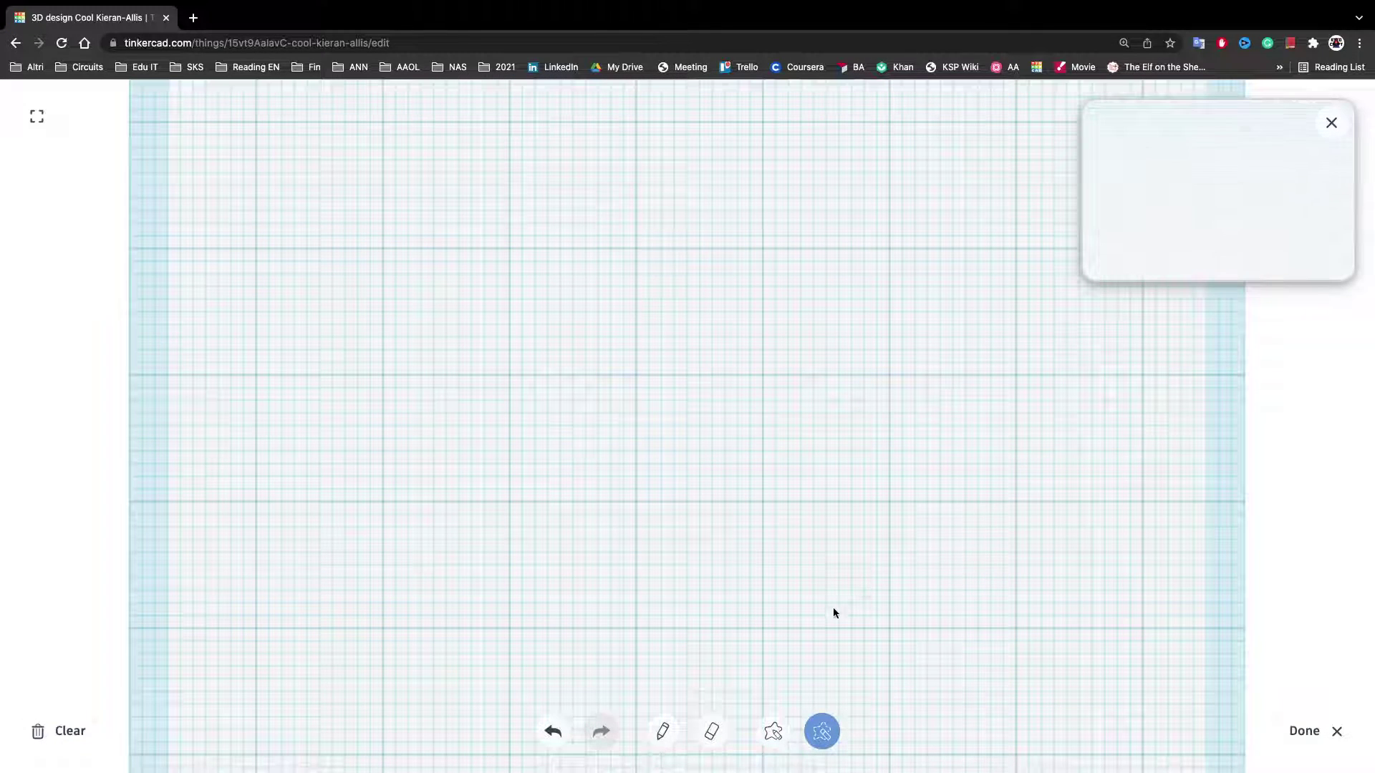
left_click(1303, 731)
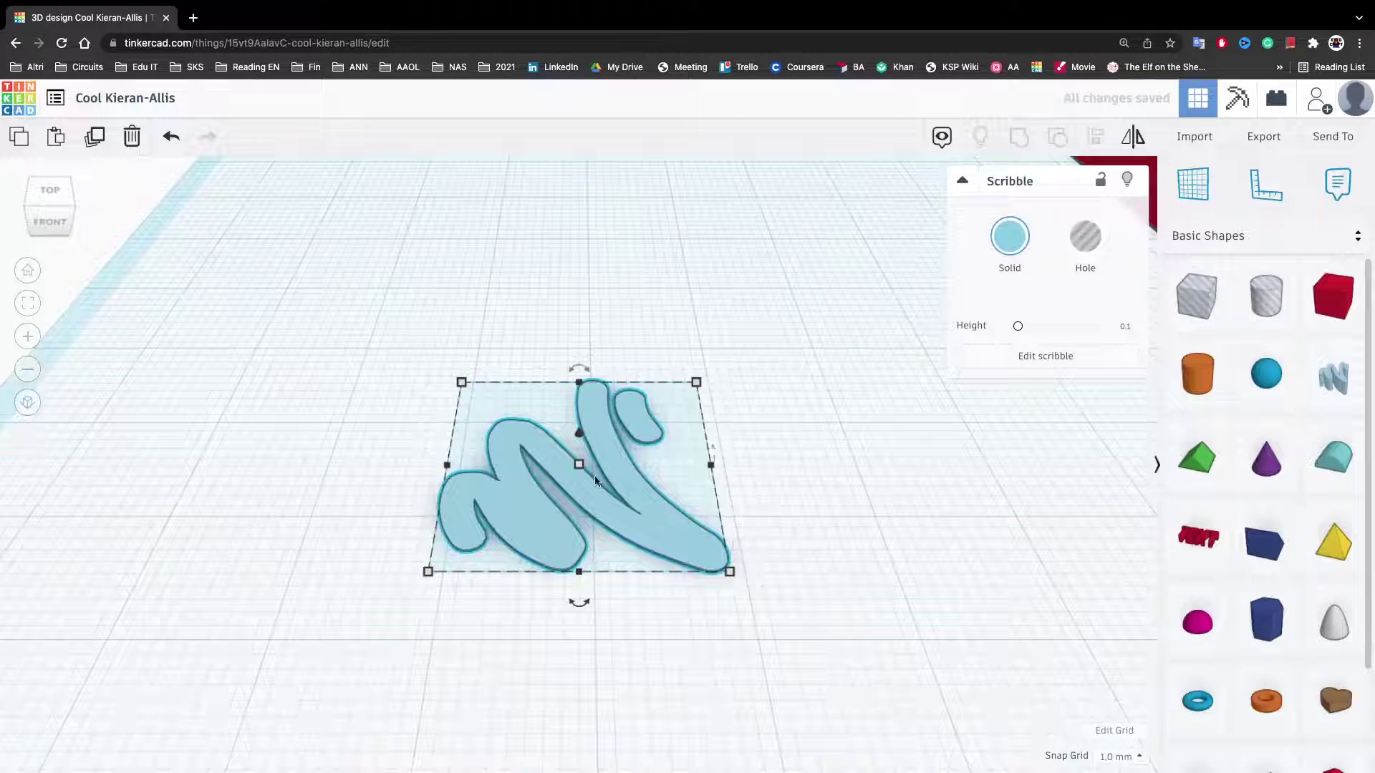
Step: Raise the scribble into a tall shape, delete it, and go back to the dashboard
left_click_drag(578, 465, 577, 168)
right_click_drag(895, 228, 780, 355)
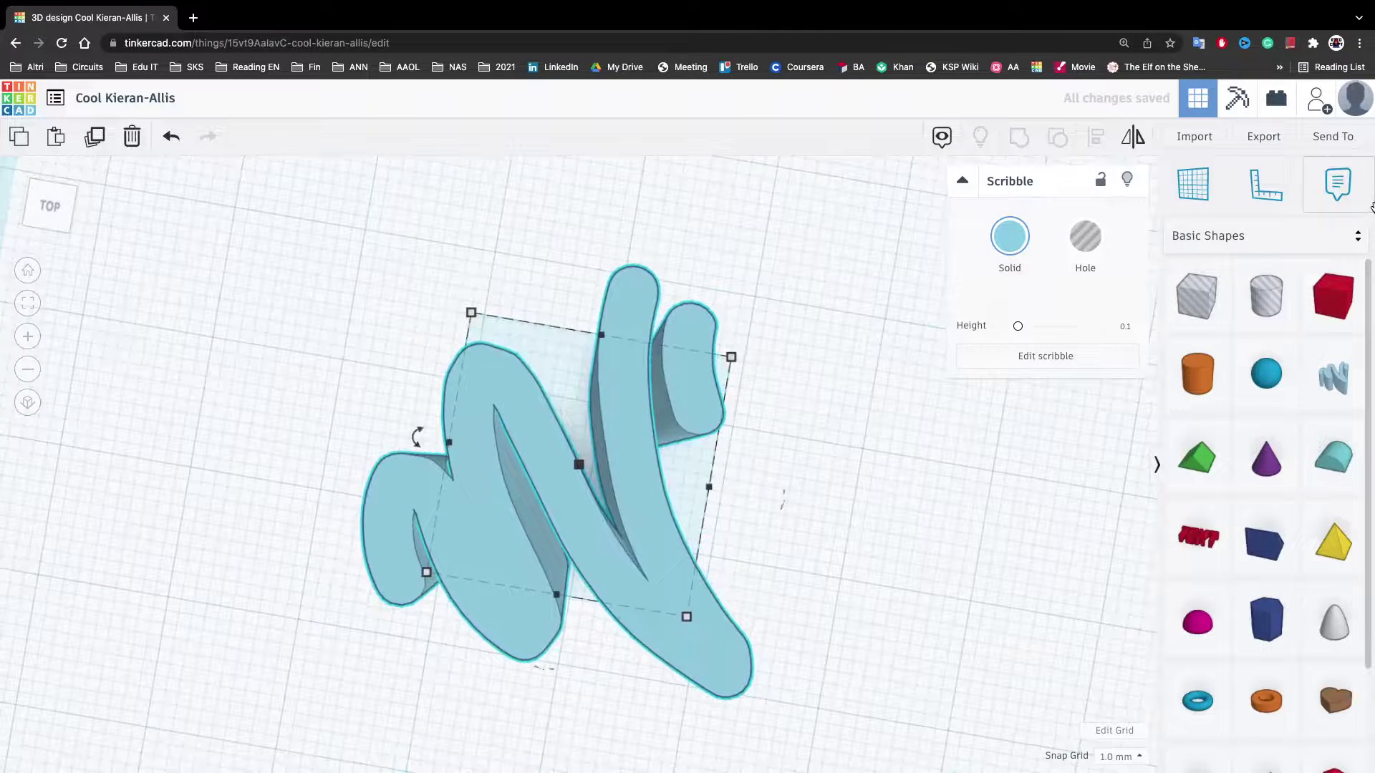
key("Delete")
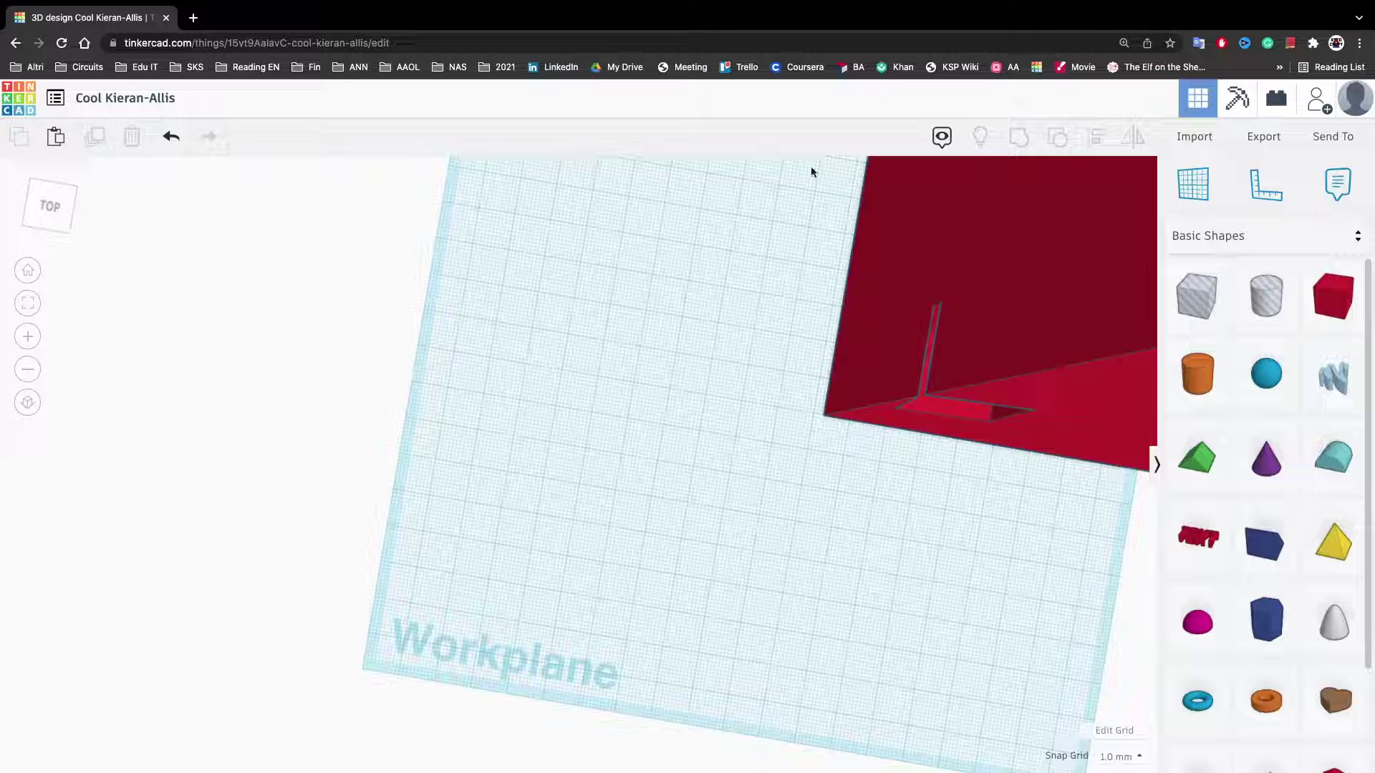
left_click(31, 120)
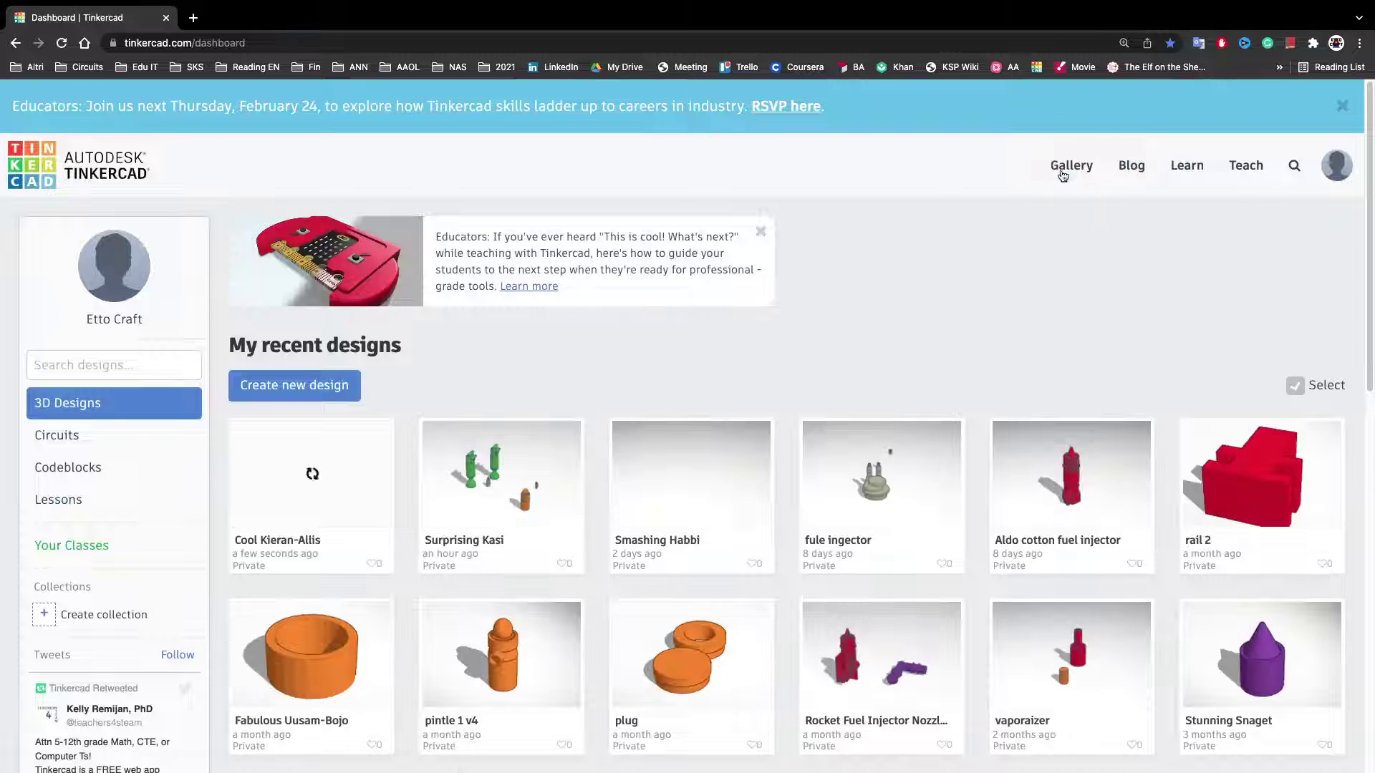
Step: Browse the community gallery and open the Falcon Heavy design in a background tab
left_click(1070, 172)
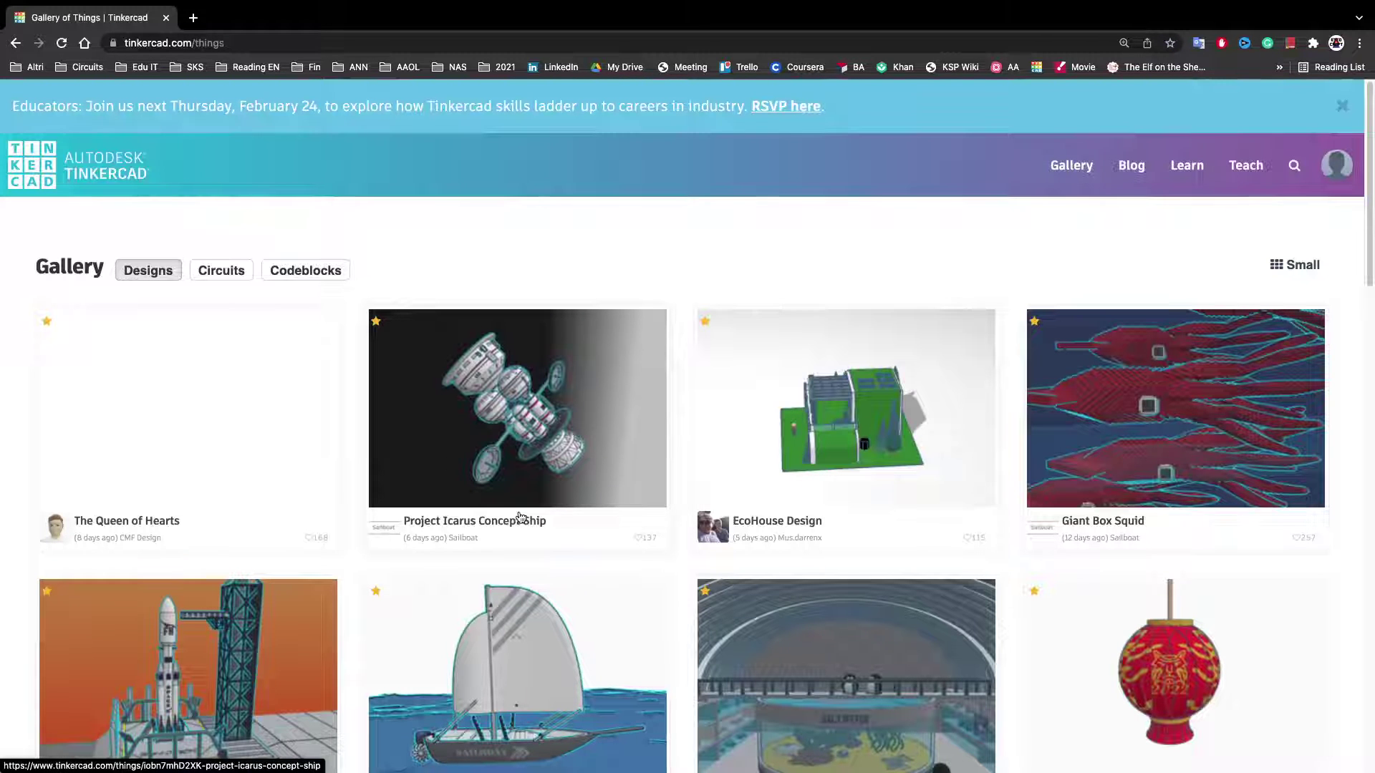
scroll(448, 546, "down", 1)
middle_click(215, 701)
scroll(1099, 512, "down", 3)
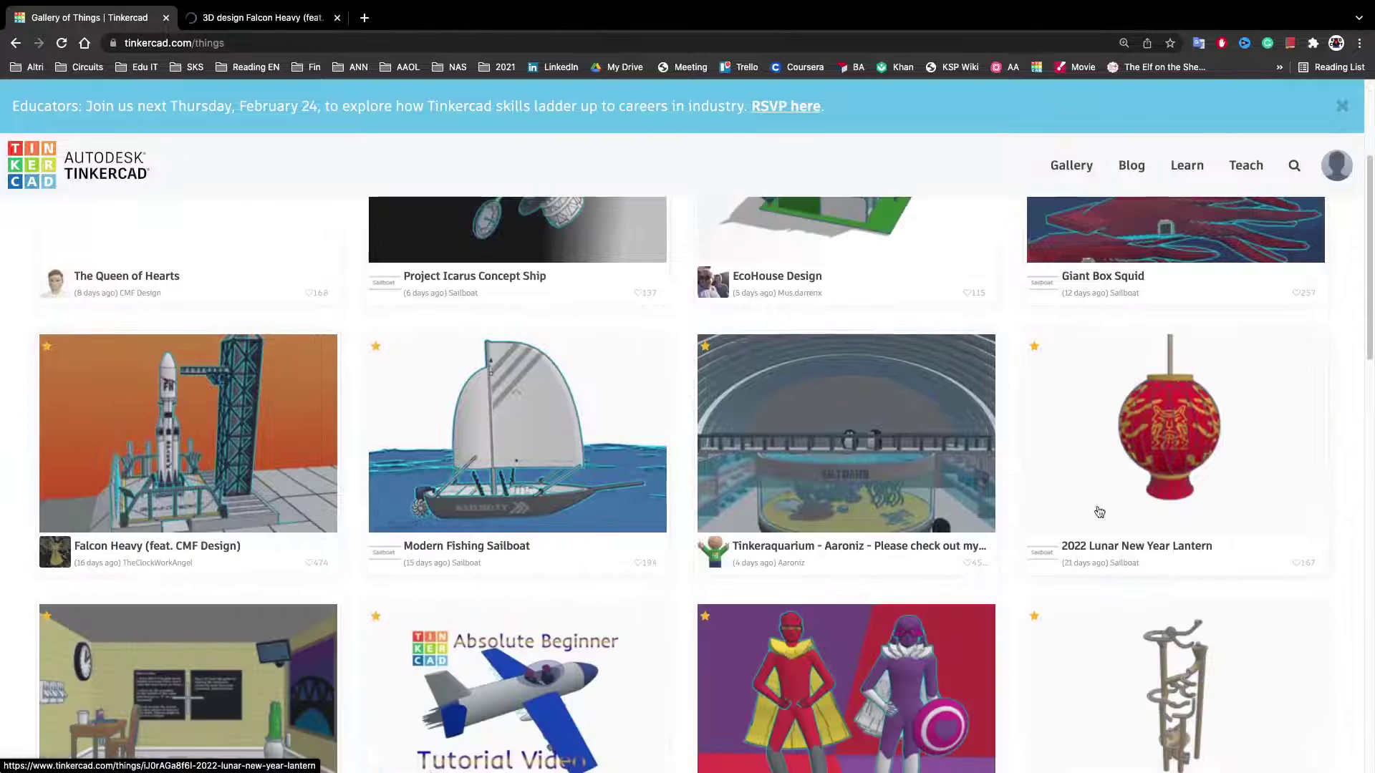
scroll(555, 524, "down", 1)
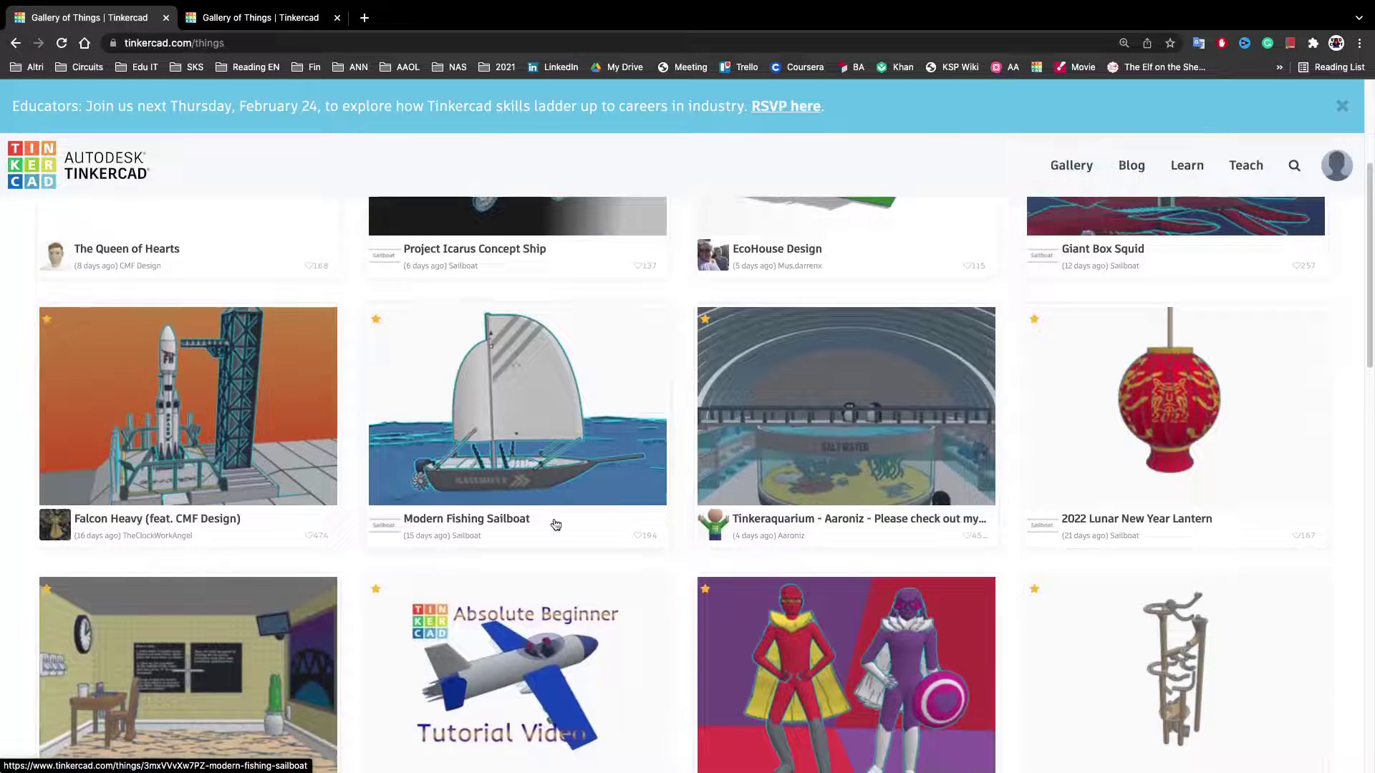
scroll(555, 525, "down", 5)
scroll(476, 356, "up", 7)
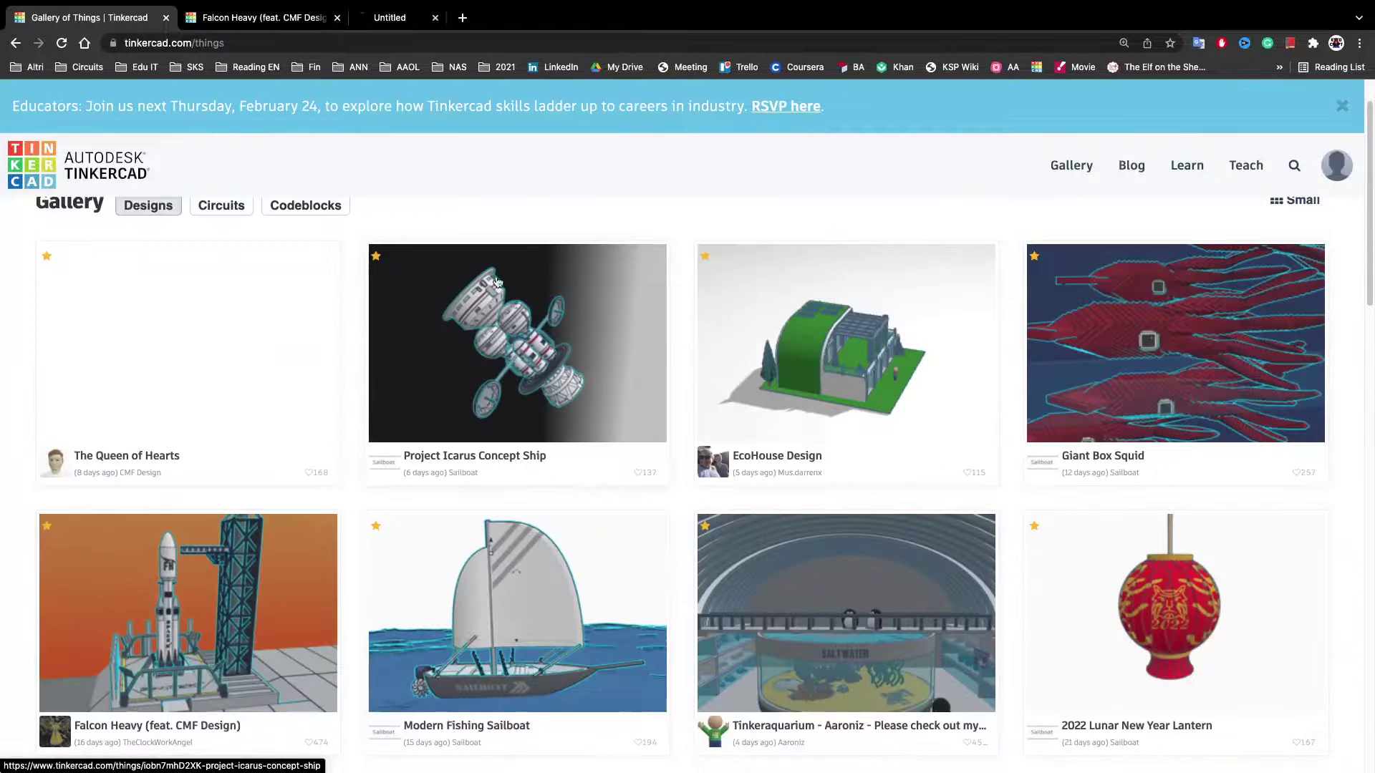
scroll(444, 239, "up", 1)
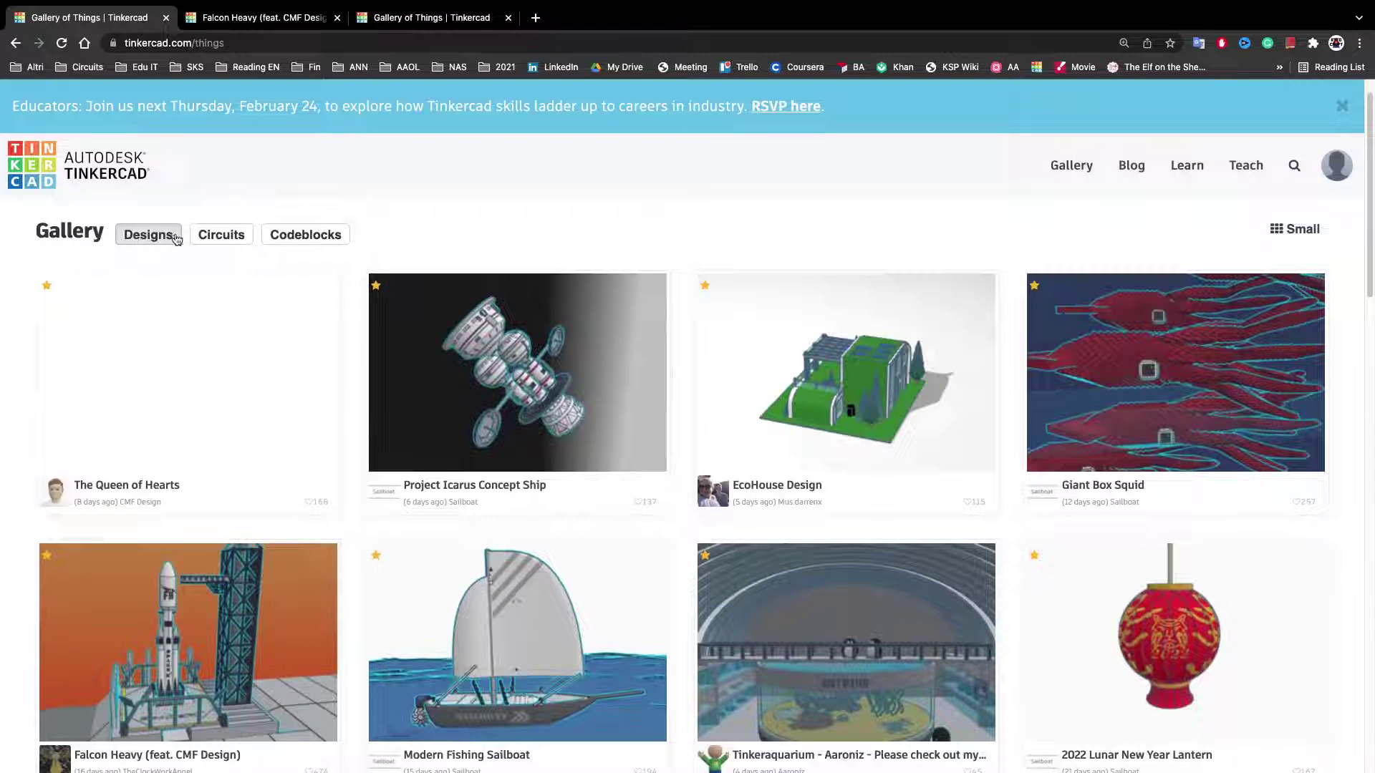
Step: Open Happy Birthday TinkerCad, Fibonacci calculator and DNA multicolour gallery projects in new tabs, then return
left_click(248, 239)
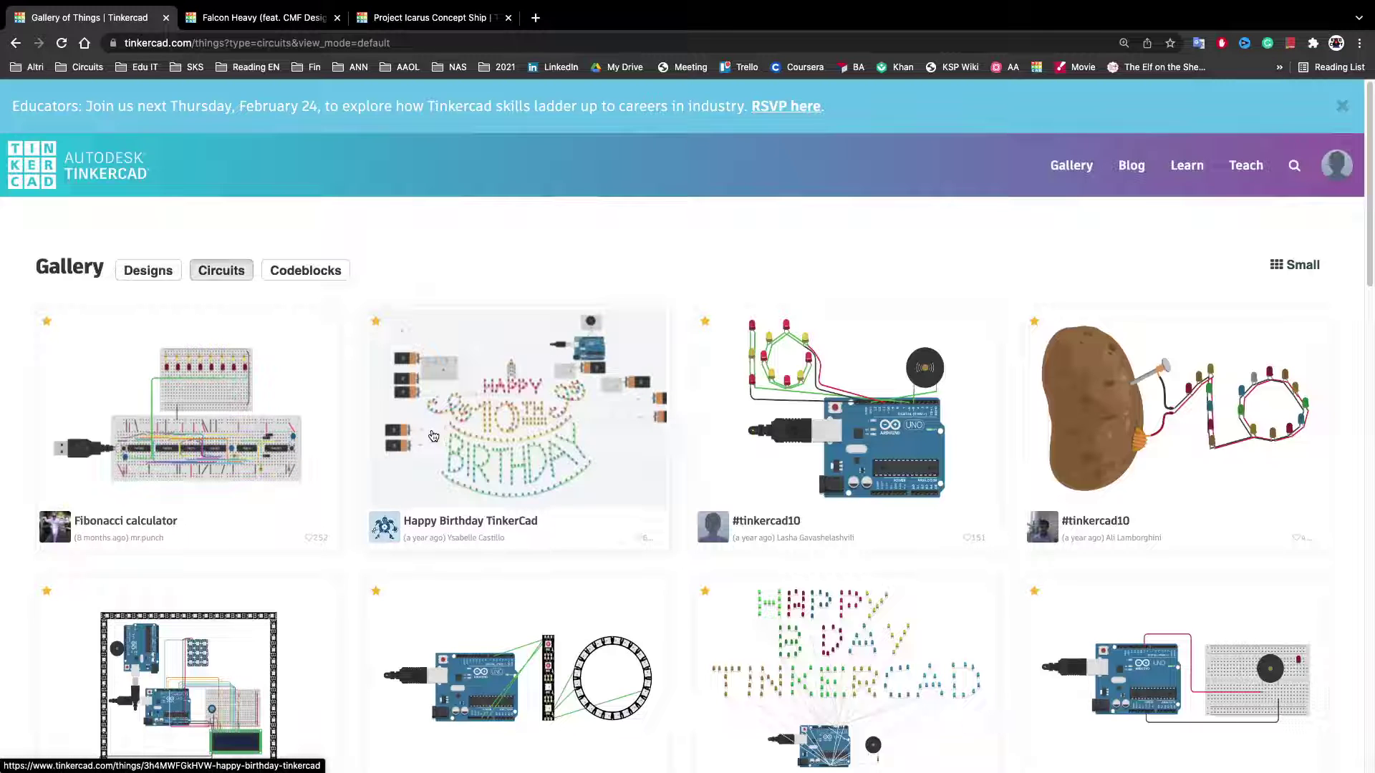
left_click(433, 436, "super")
left_click(240, 429, "super")
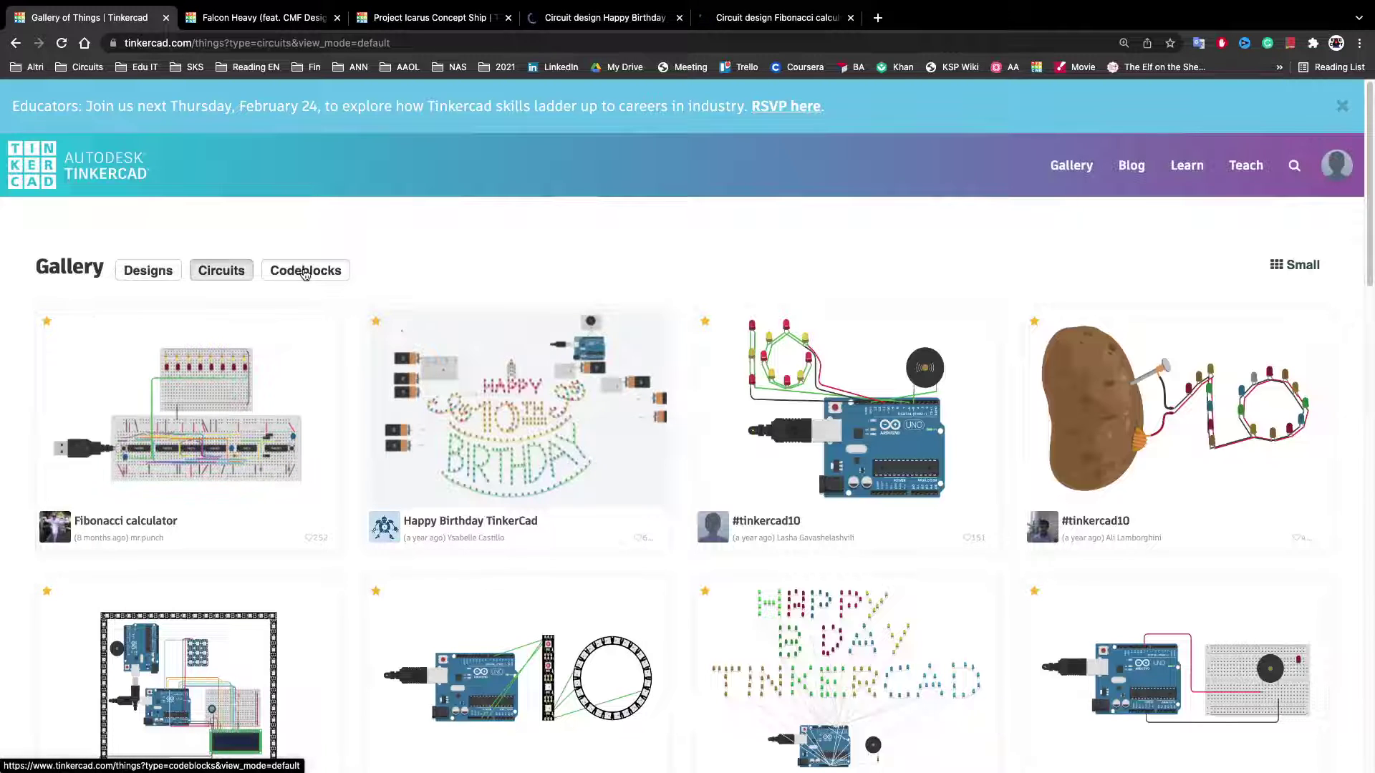
left_click(305, 272)
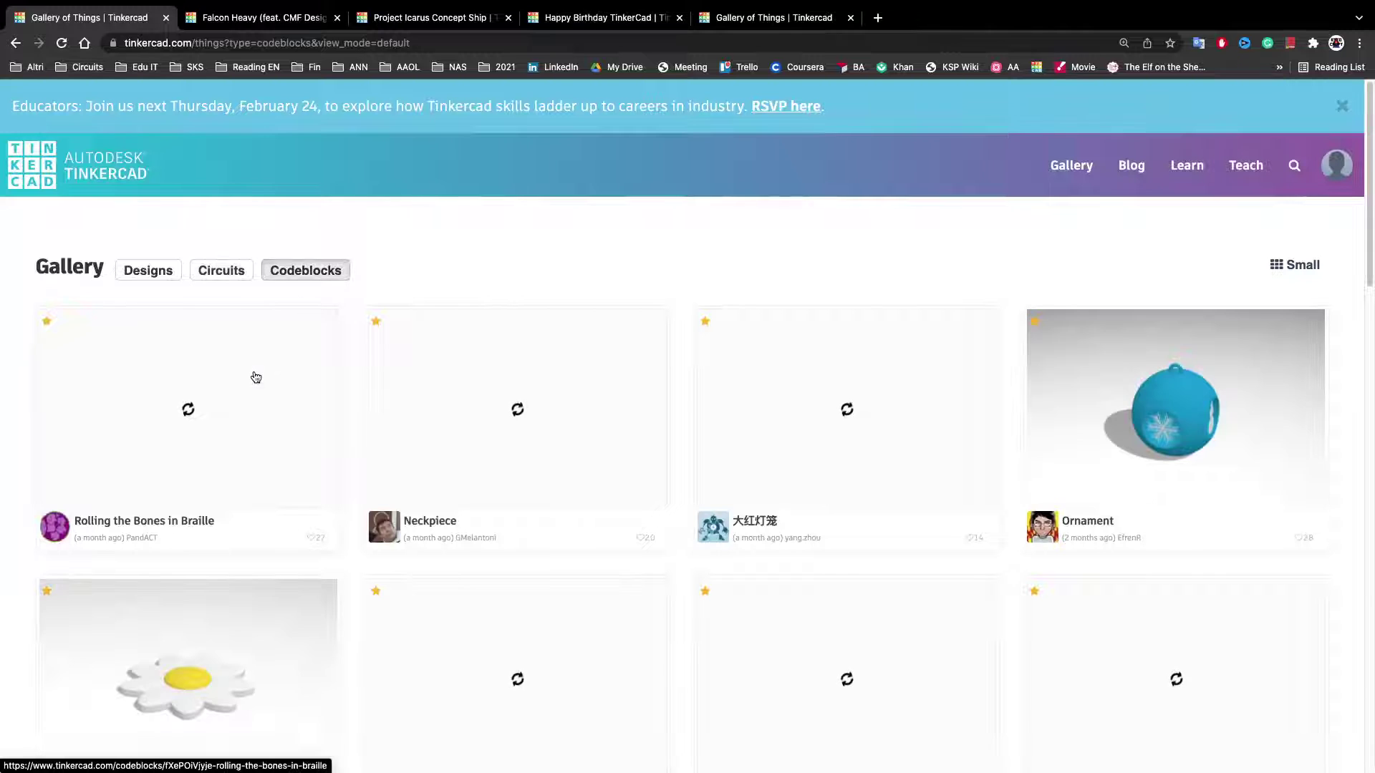
scroll(630, 641, "down", 1)
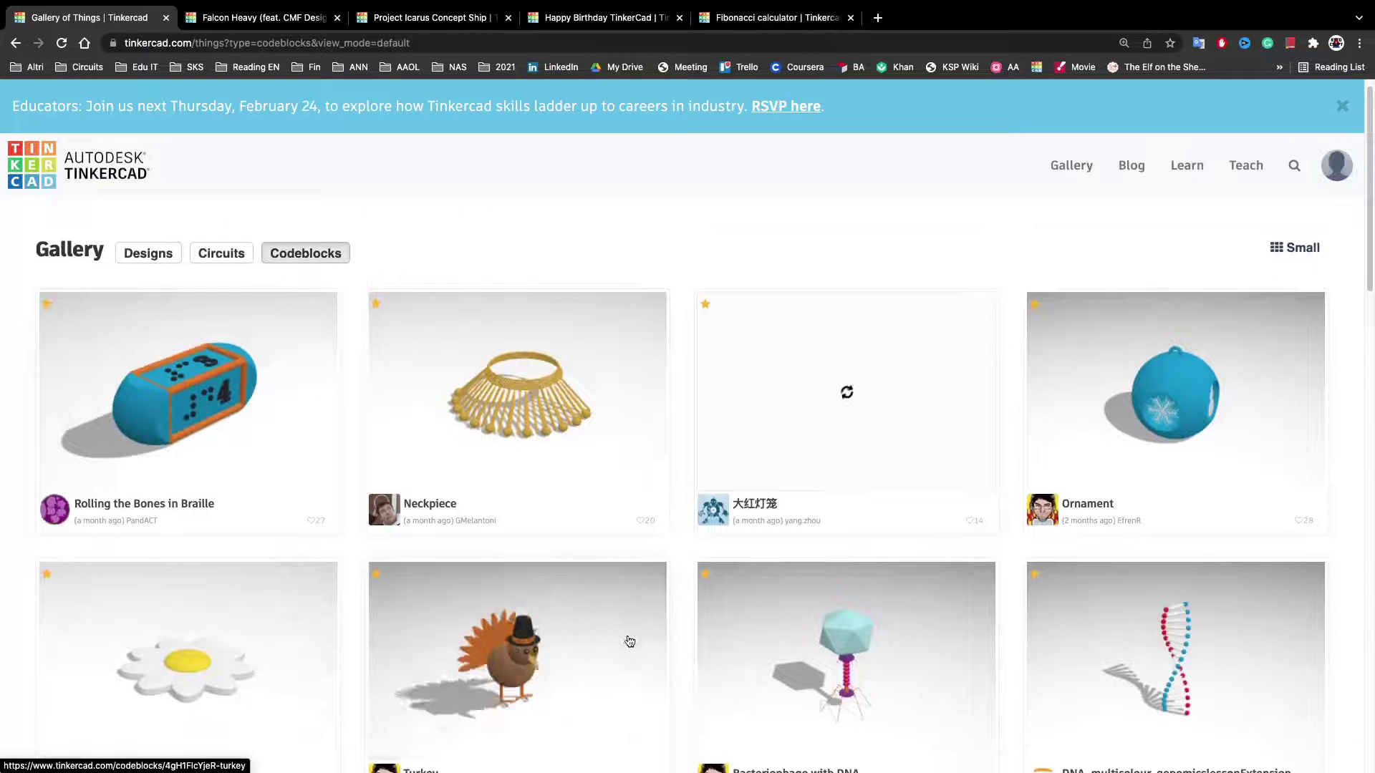
scroll(630, 640, "down", 5)
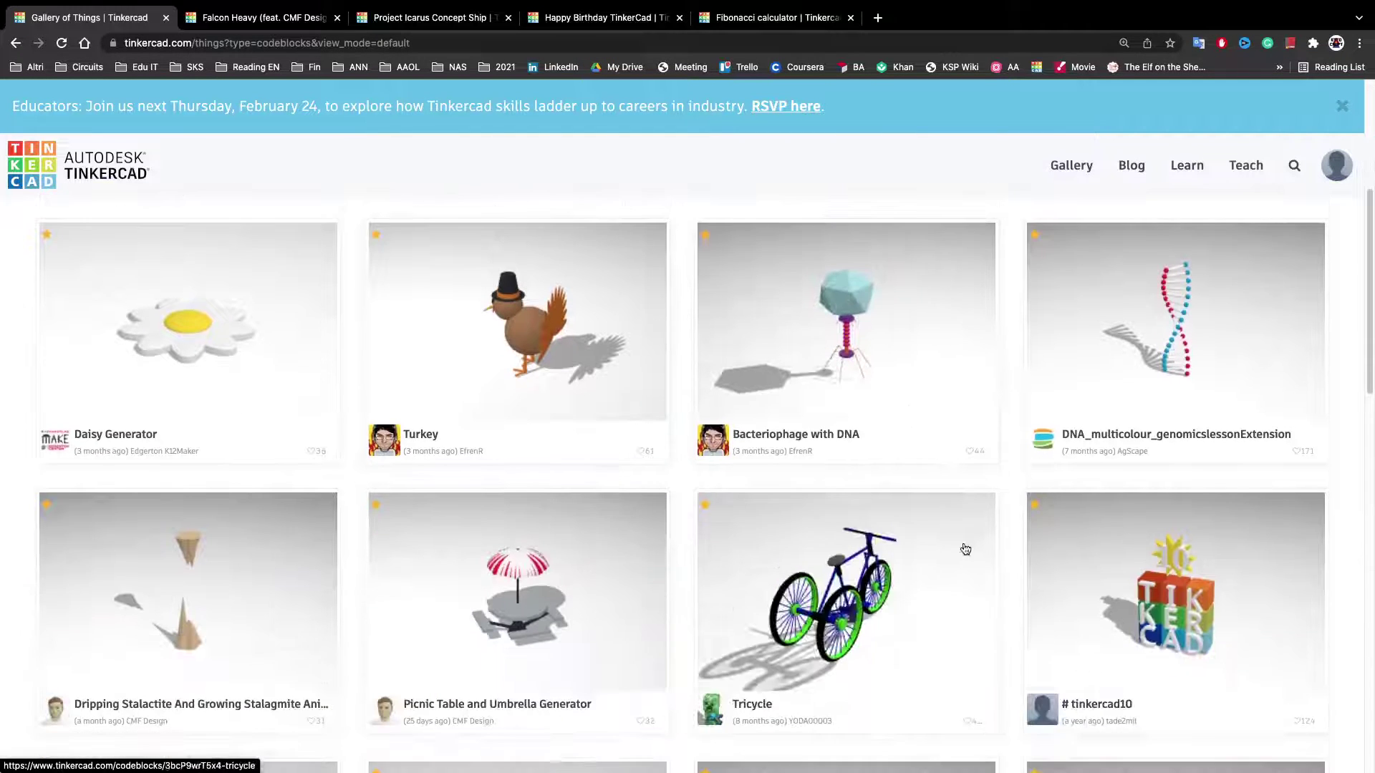
left_click(1095, 451, "super")
scroll(411, 301, "up", 5)
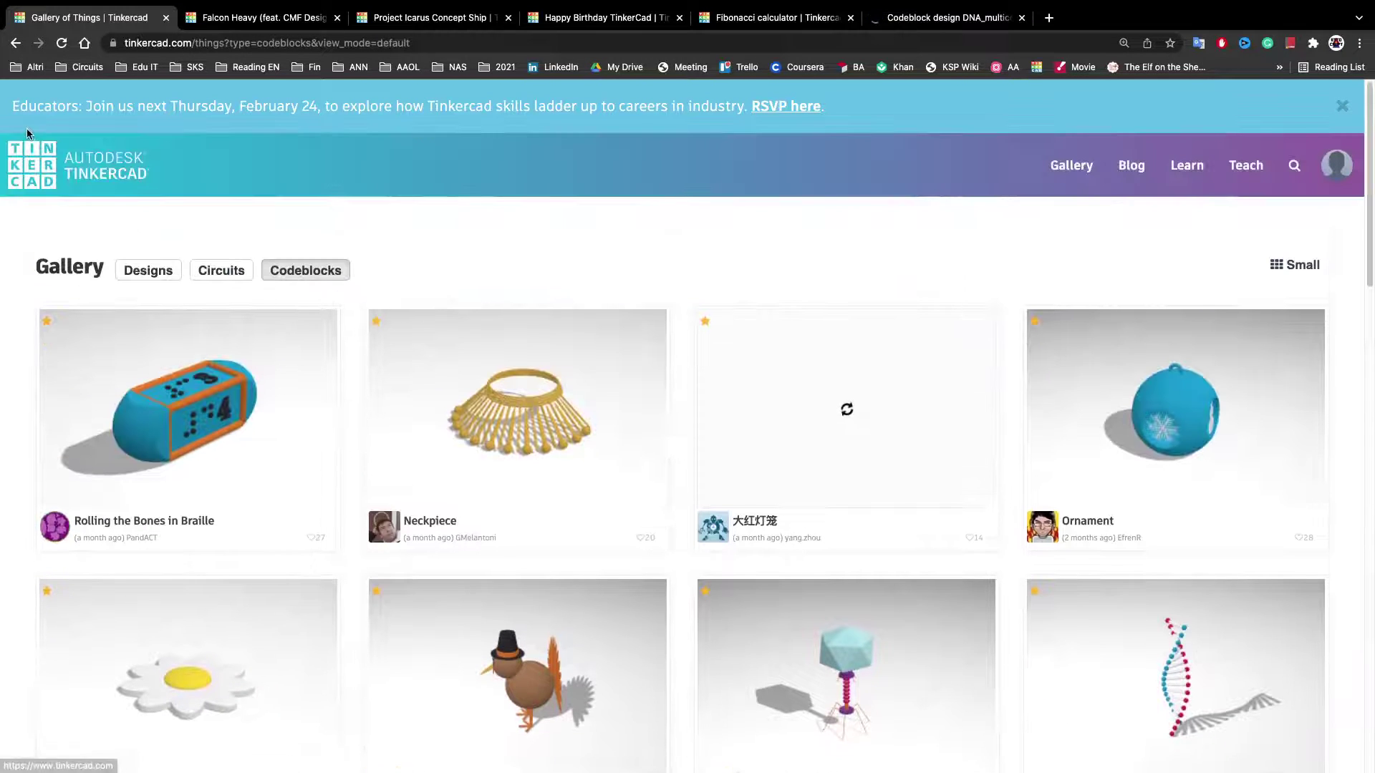
left_click(31, 148)
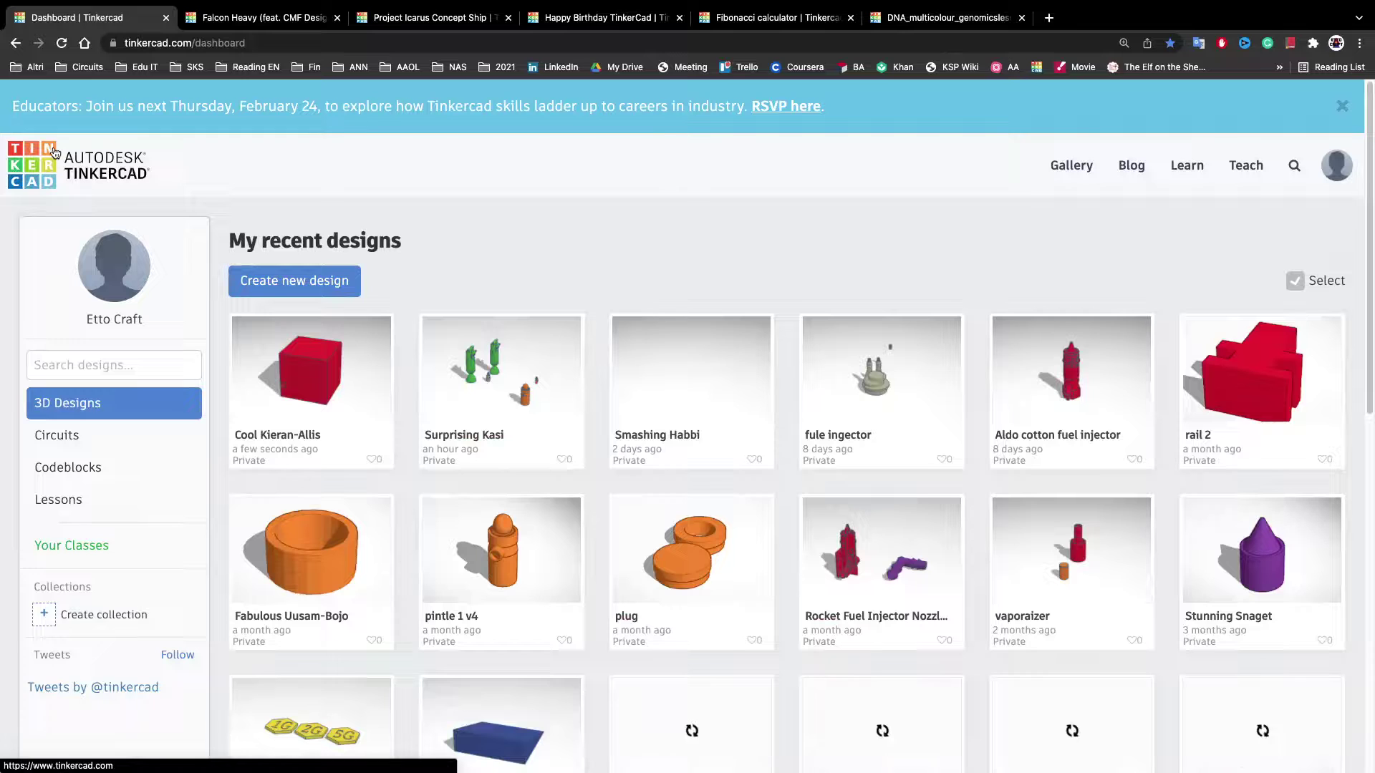
Step: Start a new circuit with an Arduino Uno and a Spin Circuit Assembly motor-battery pack
left_click(108, 435)
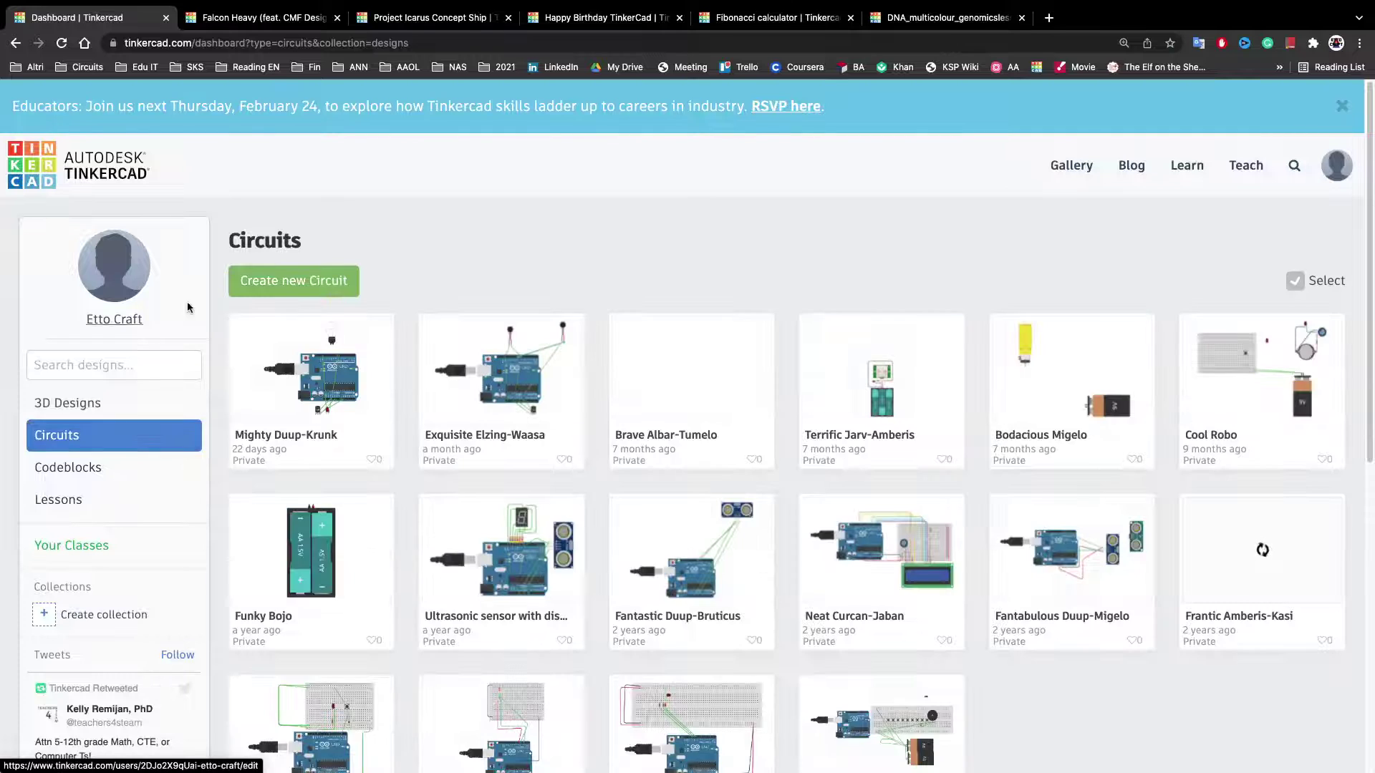
left_click(329, 290)
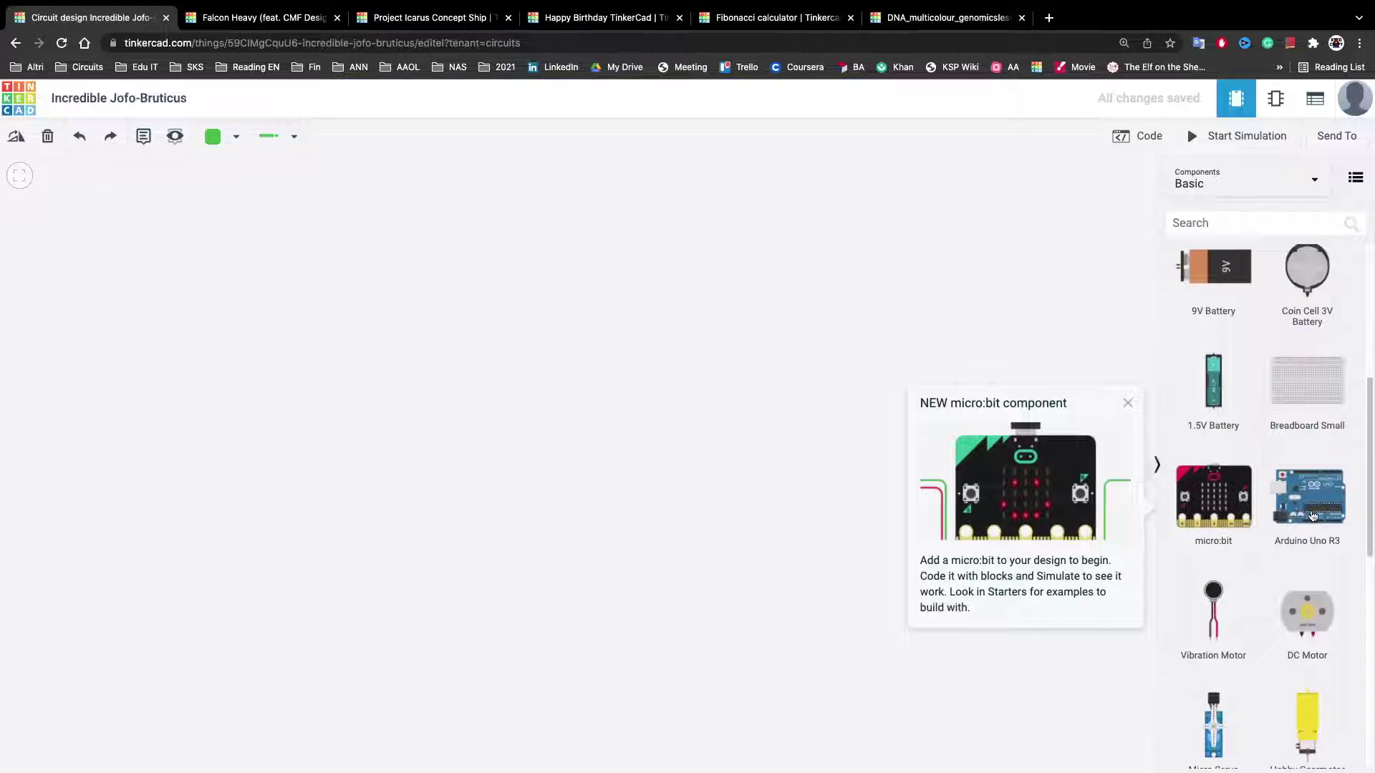
left_click(676, 441)
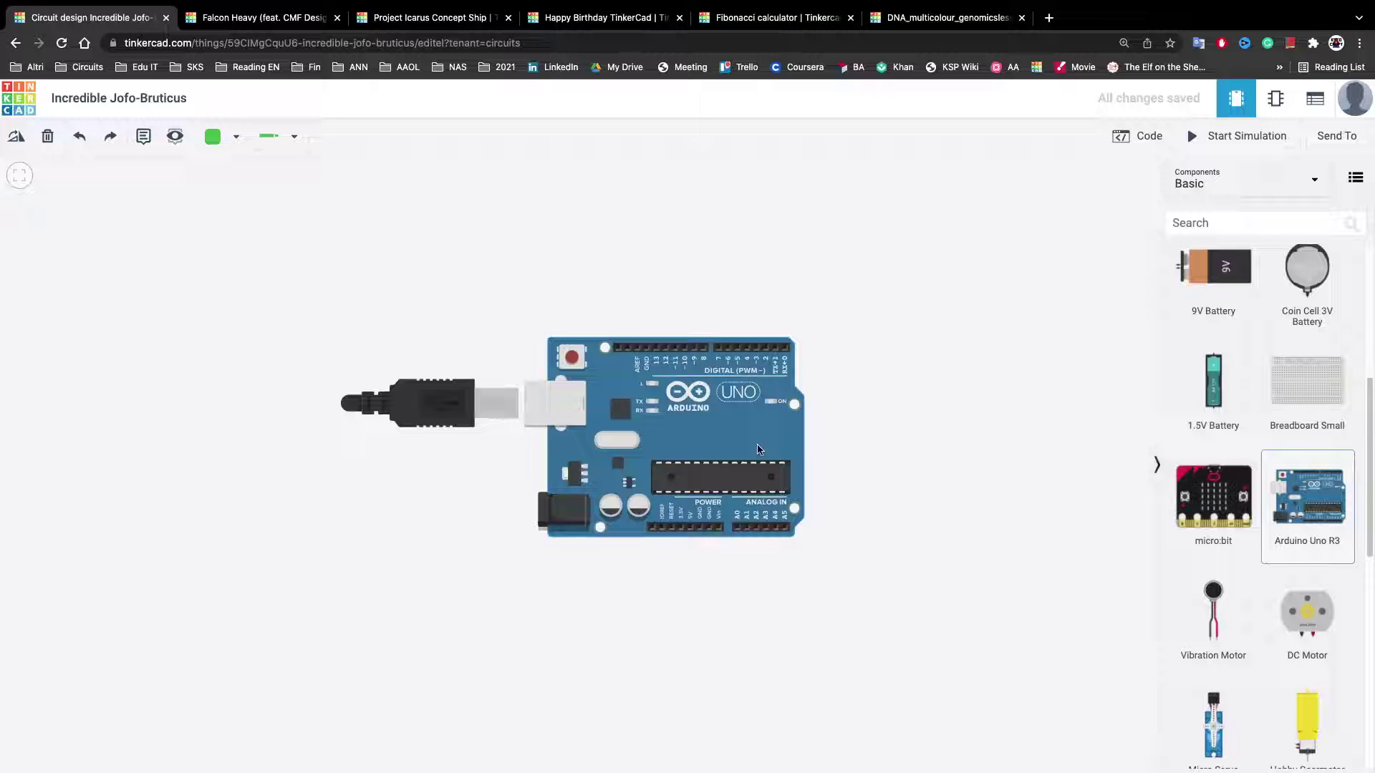
scroll(1260, 501, "up", 5)
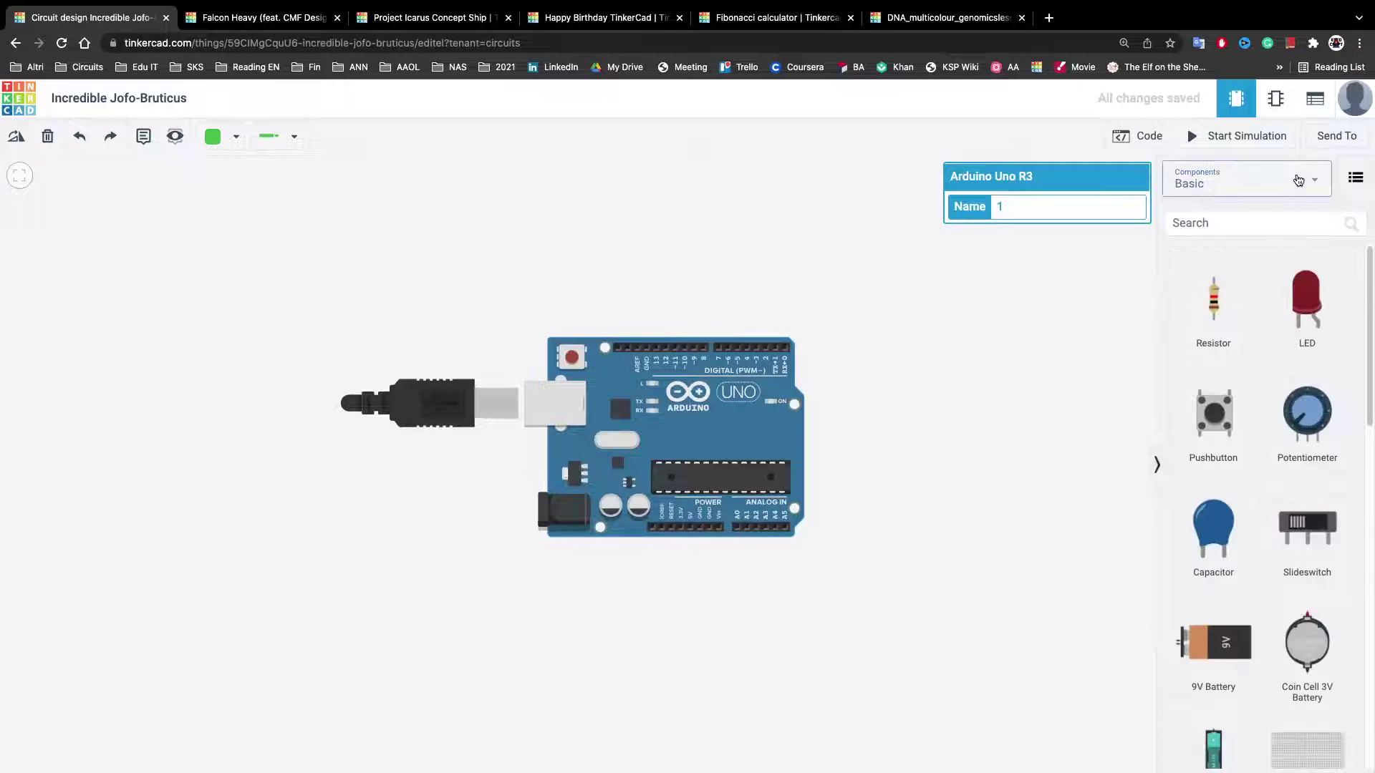
left_click(1260, 180)
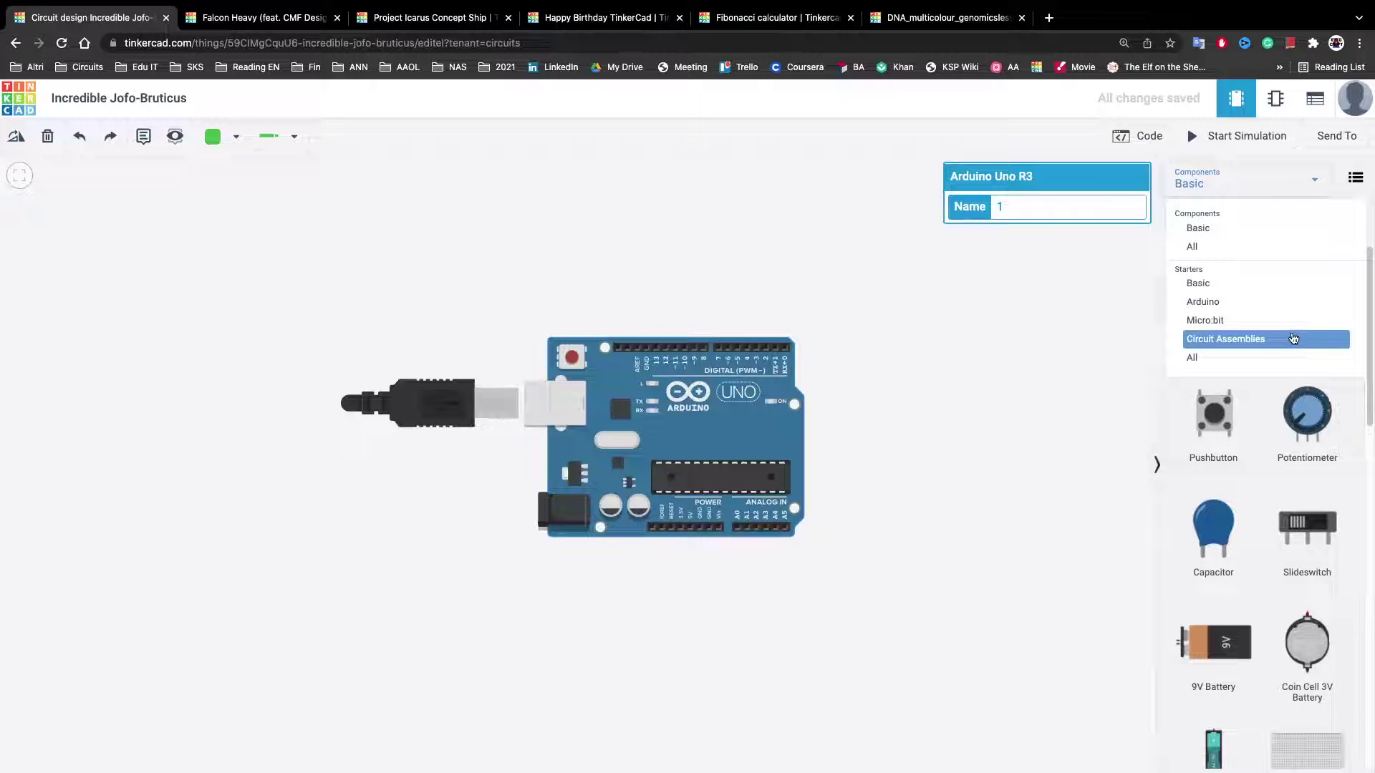
left_click(1278, 339)
left_click_drag(1217, 412, 952, 420)
left_click(814, 505)
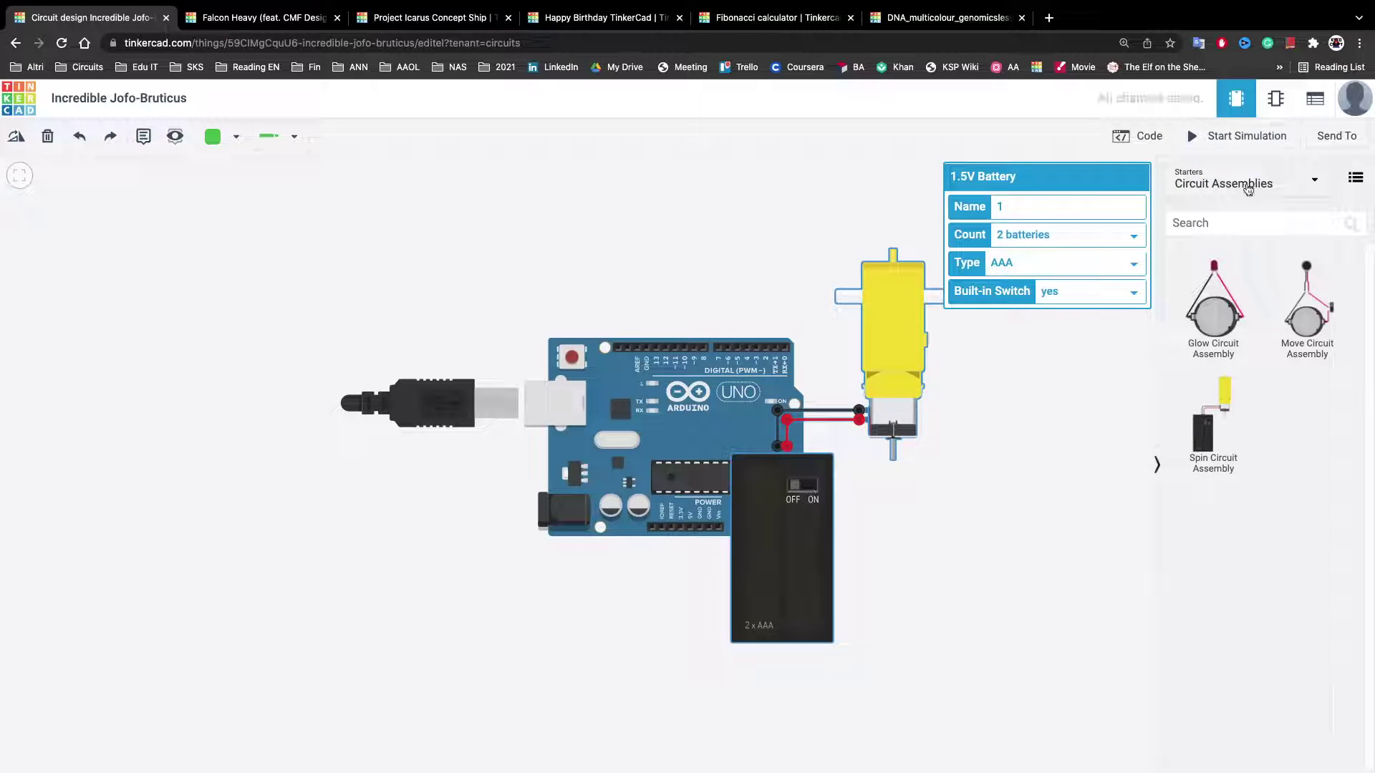
Step: Remove the Arduino, run the simulation, and switch the battery off to stop the motor
left_click(651, 425)
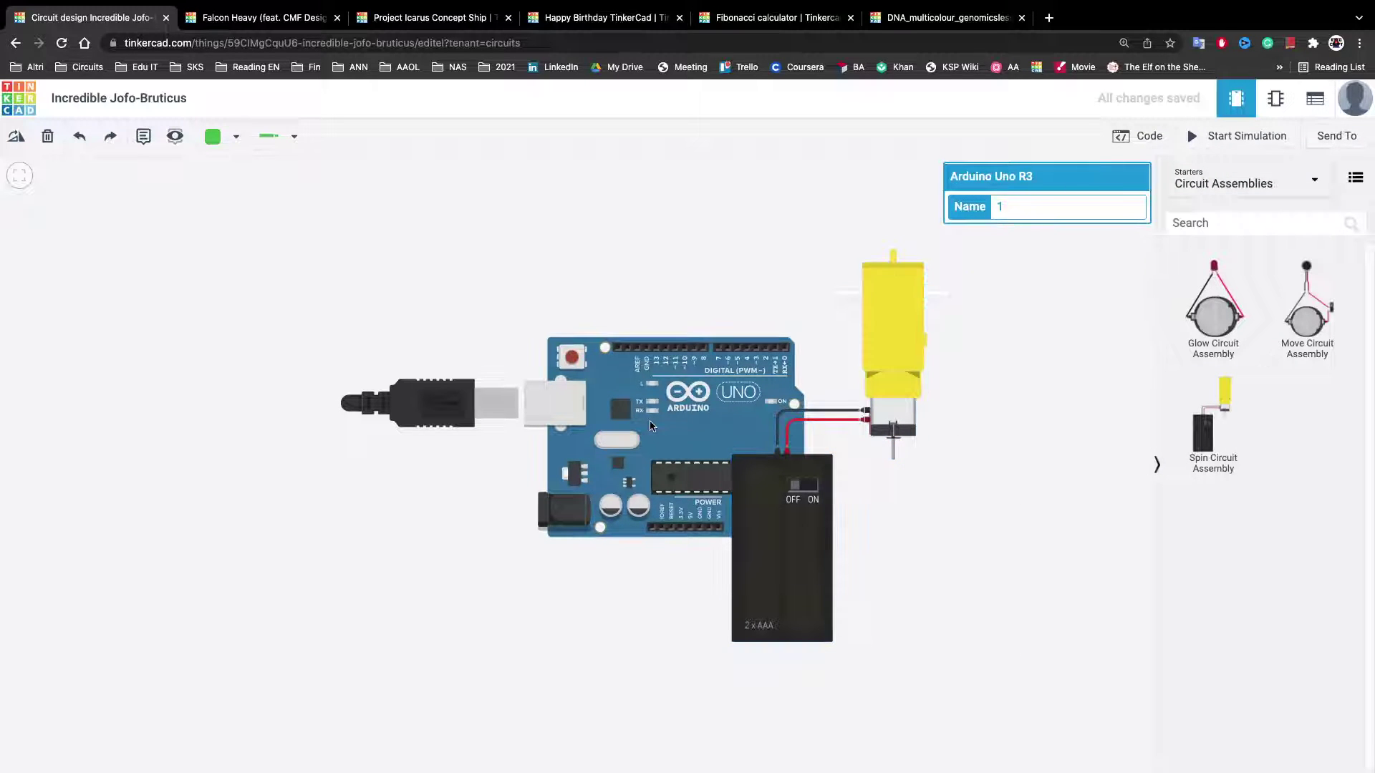
key("Delete")
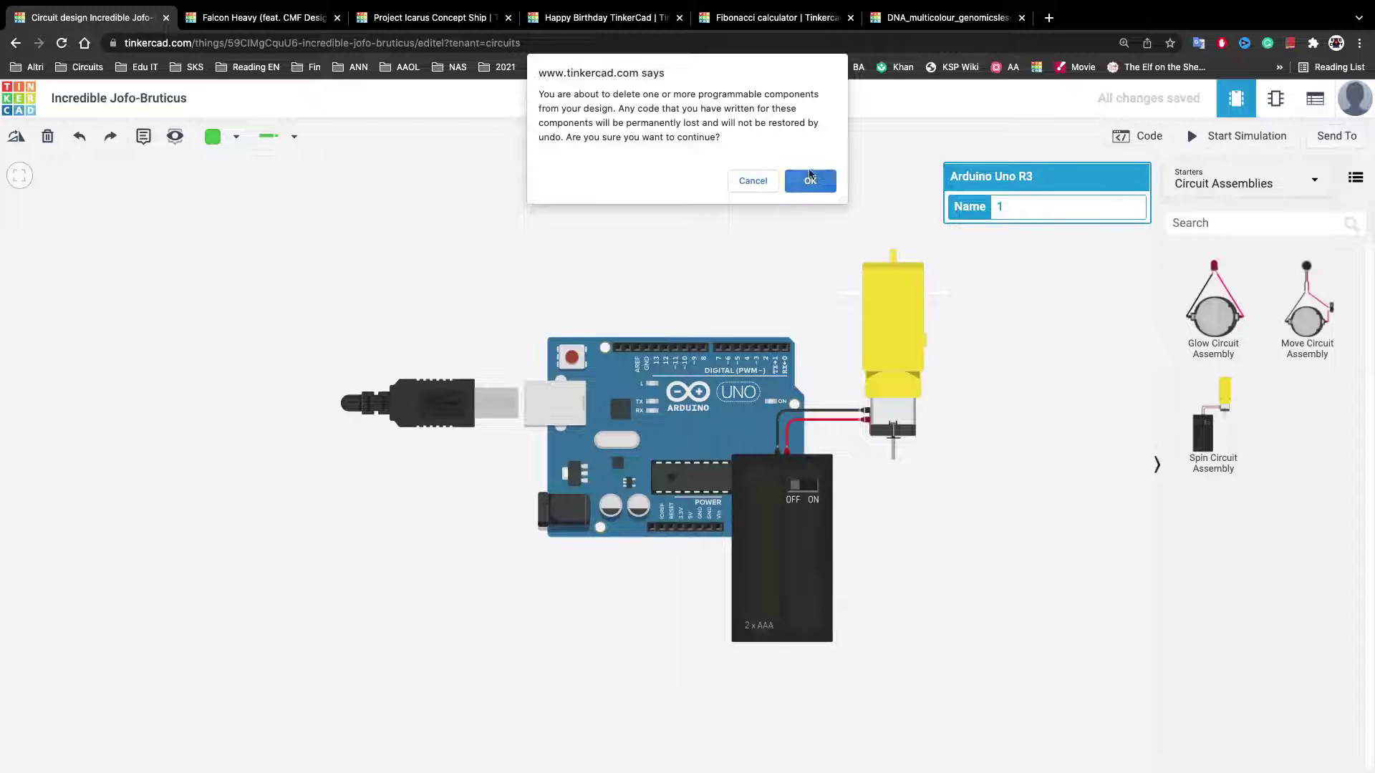
left_click(809, 179)
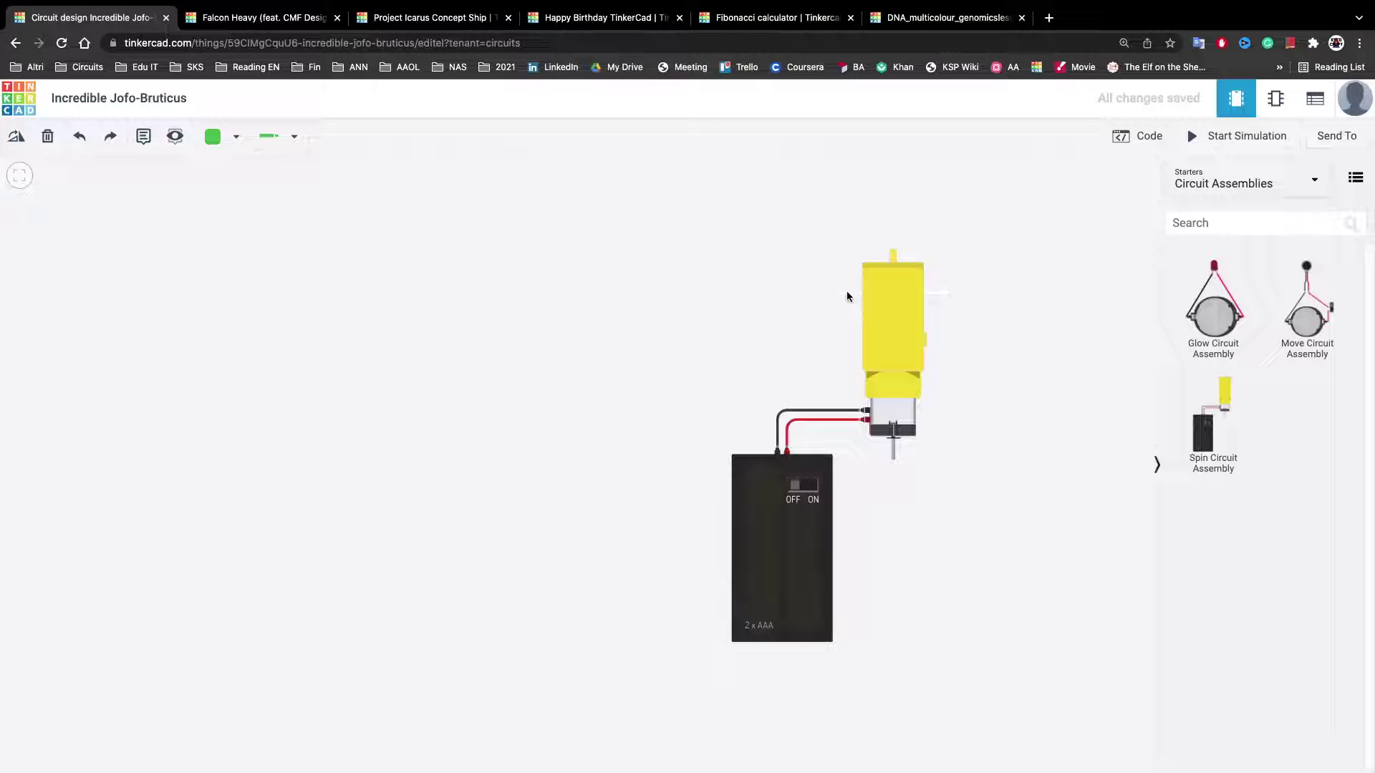
left_click(1232, 138)
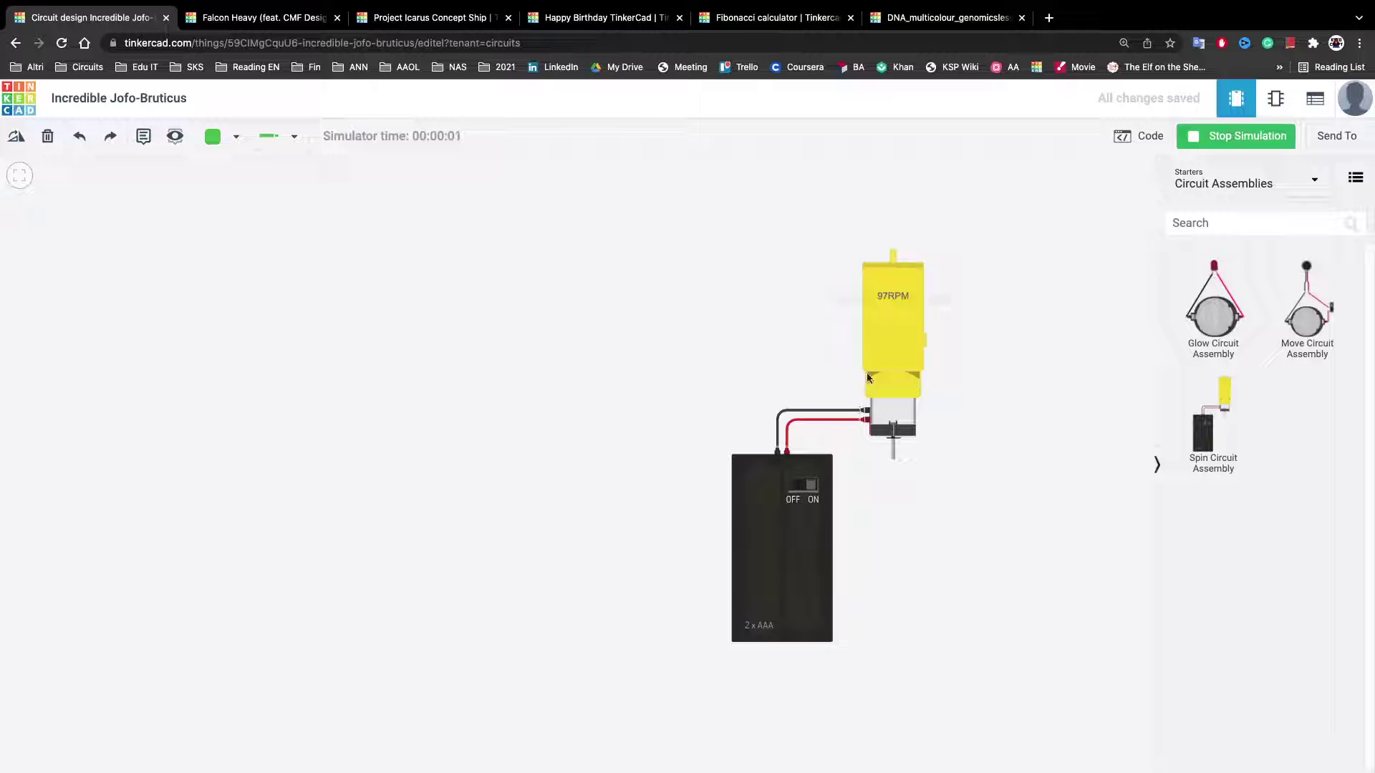
left_click(817, 488)
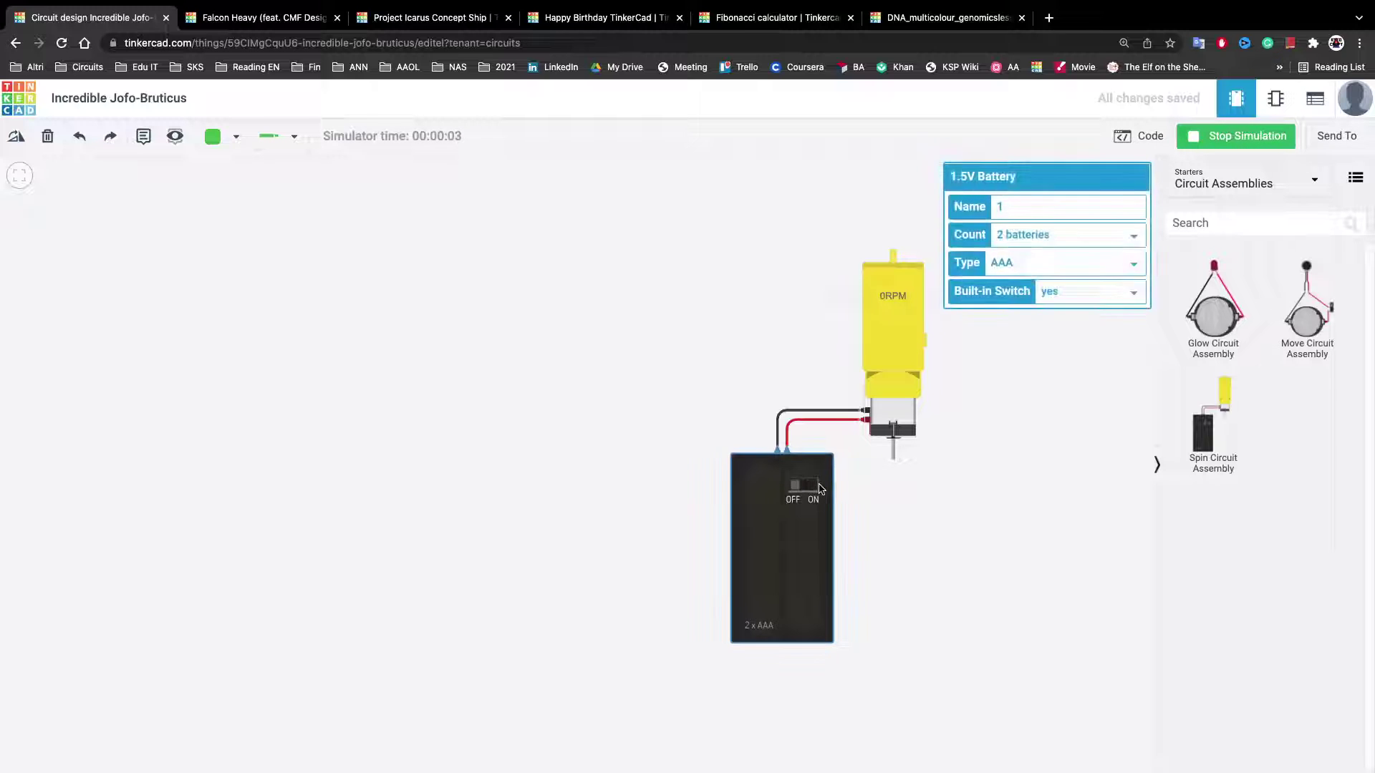
left_click(1222, 145)
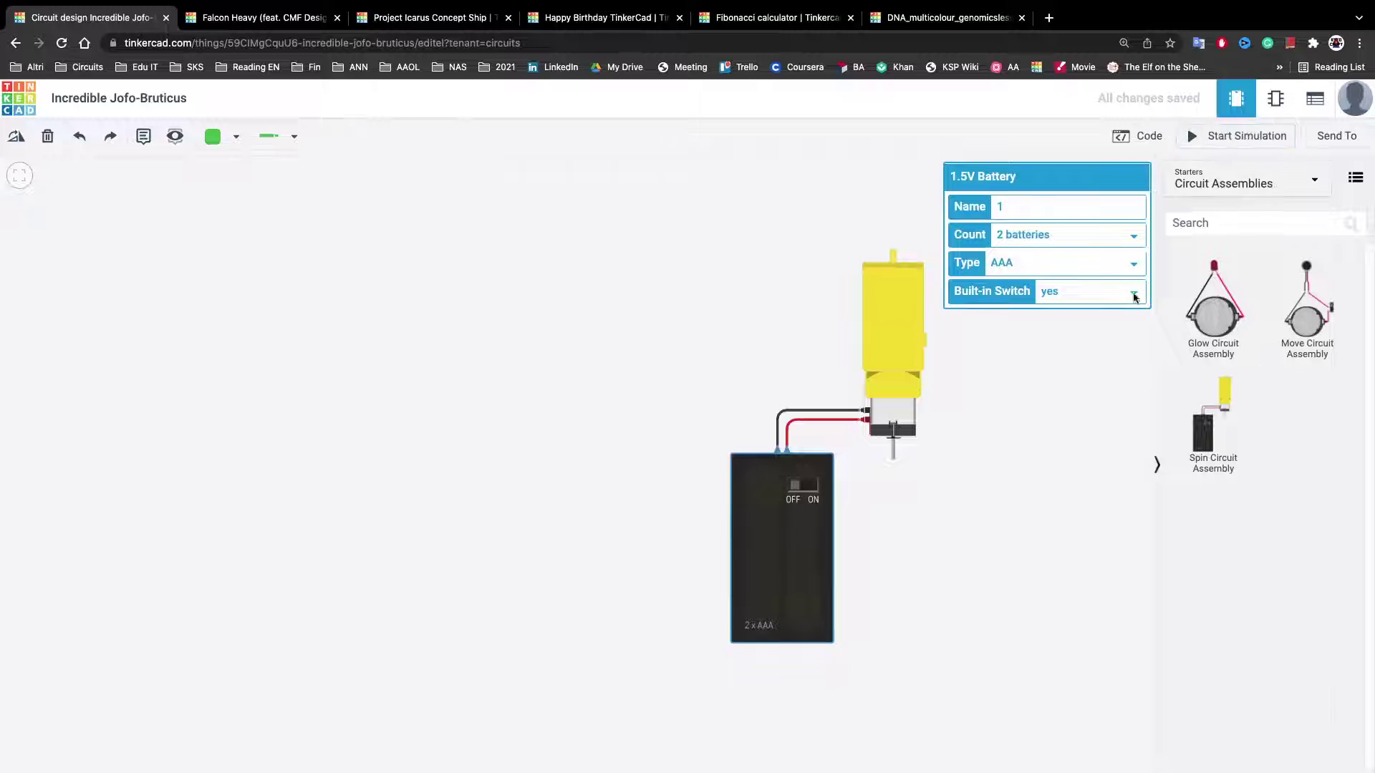
Step: Open and close the code panel, then leave the circuit for the dashboard
left_click(1137, 136)
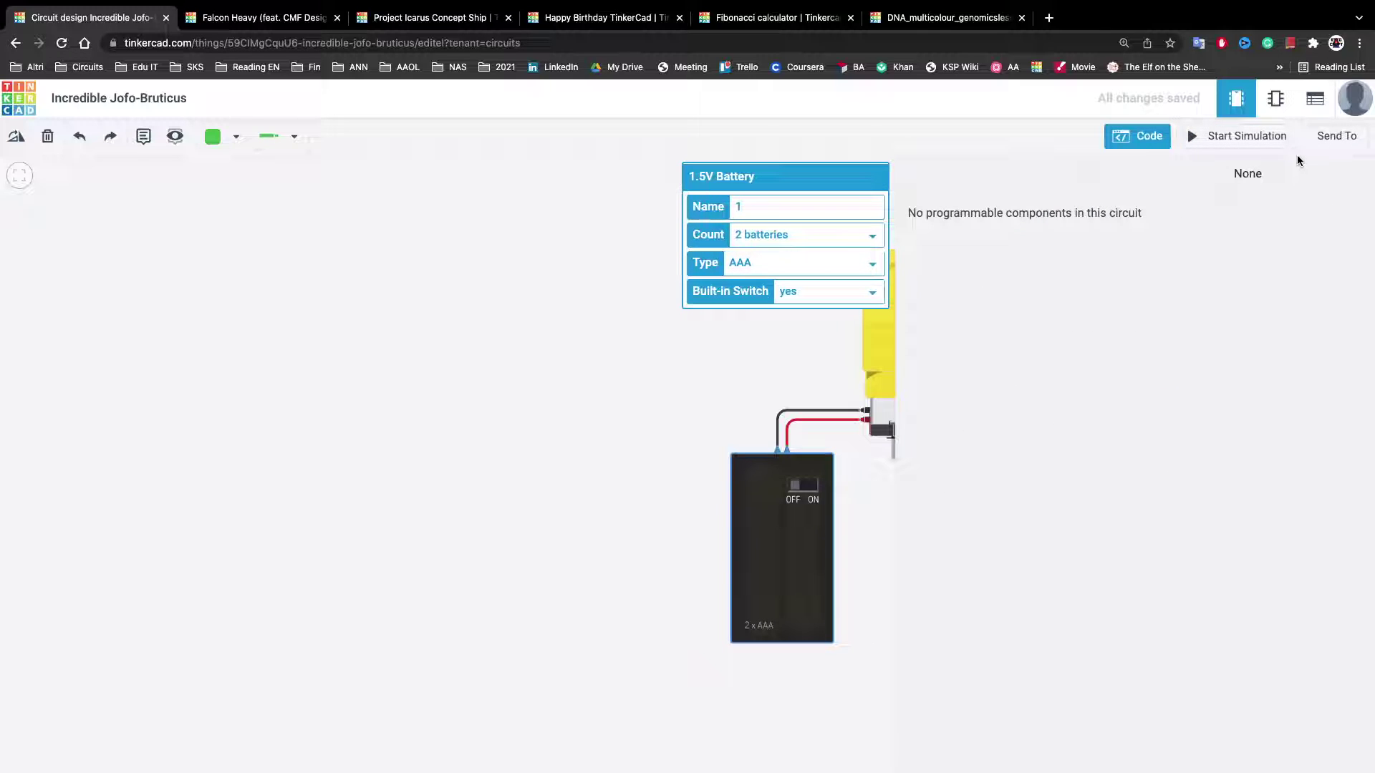
left_click(1132, 139)
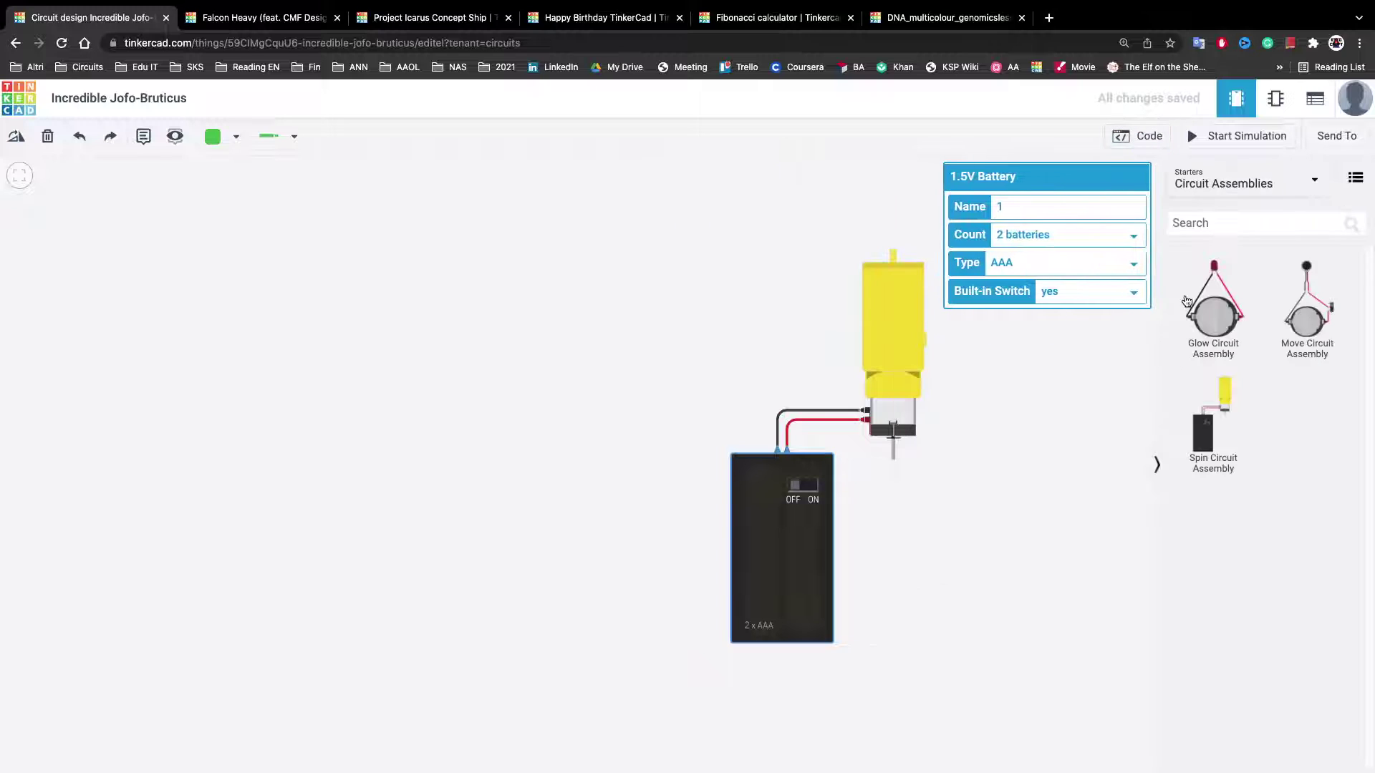
left_click(10, 104)
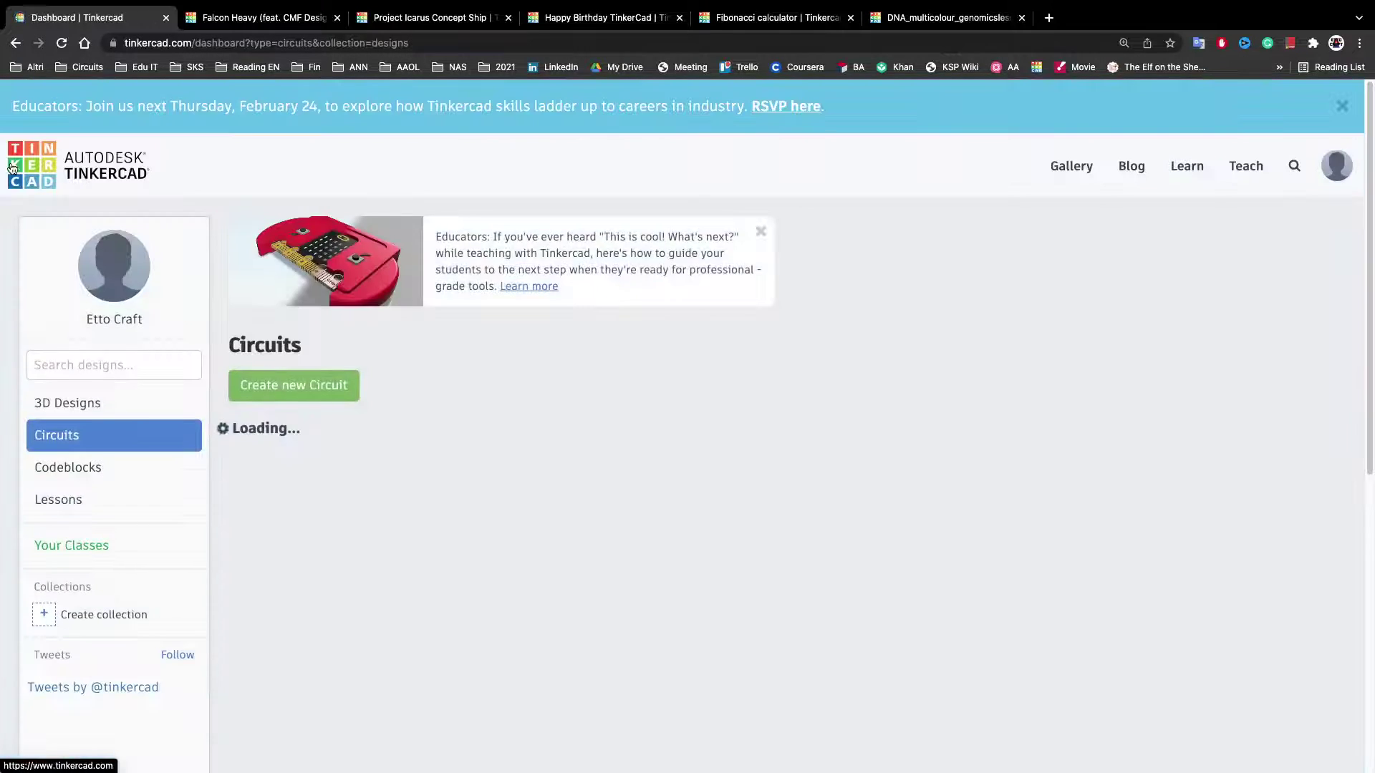
Step: Start a new Codeblocks design with an Add box block, browse the Math blocks, and open a new browser tab
left_click(114, 473)
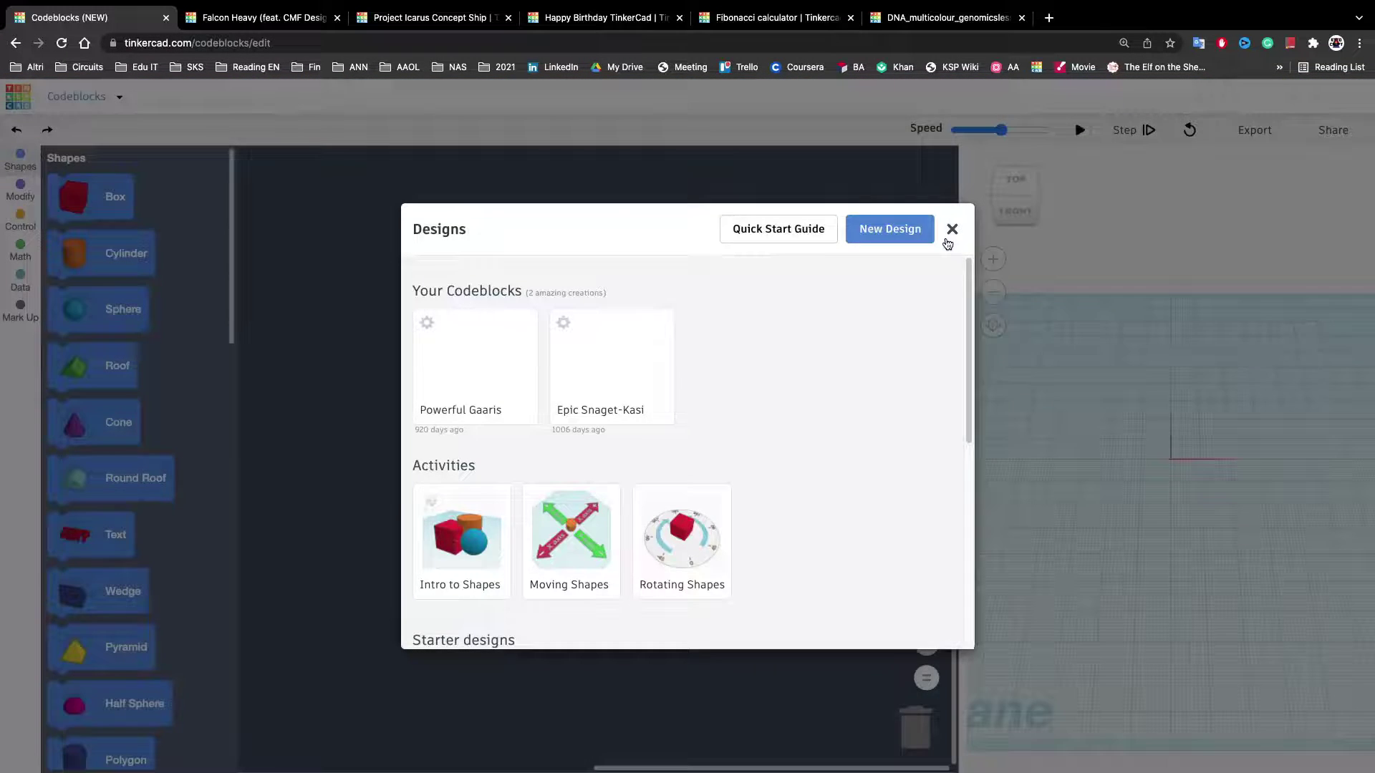
left_click(948, 236)
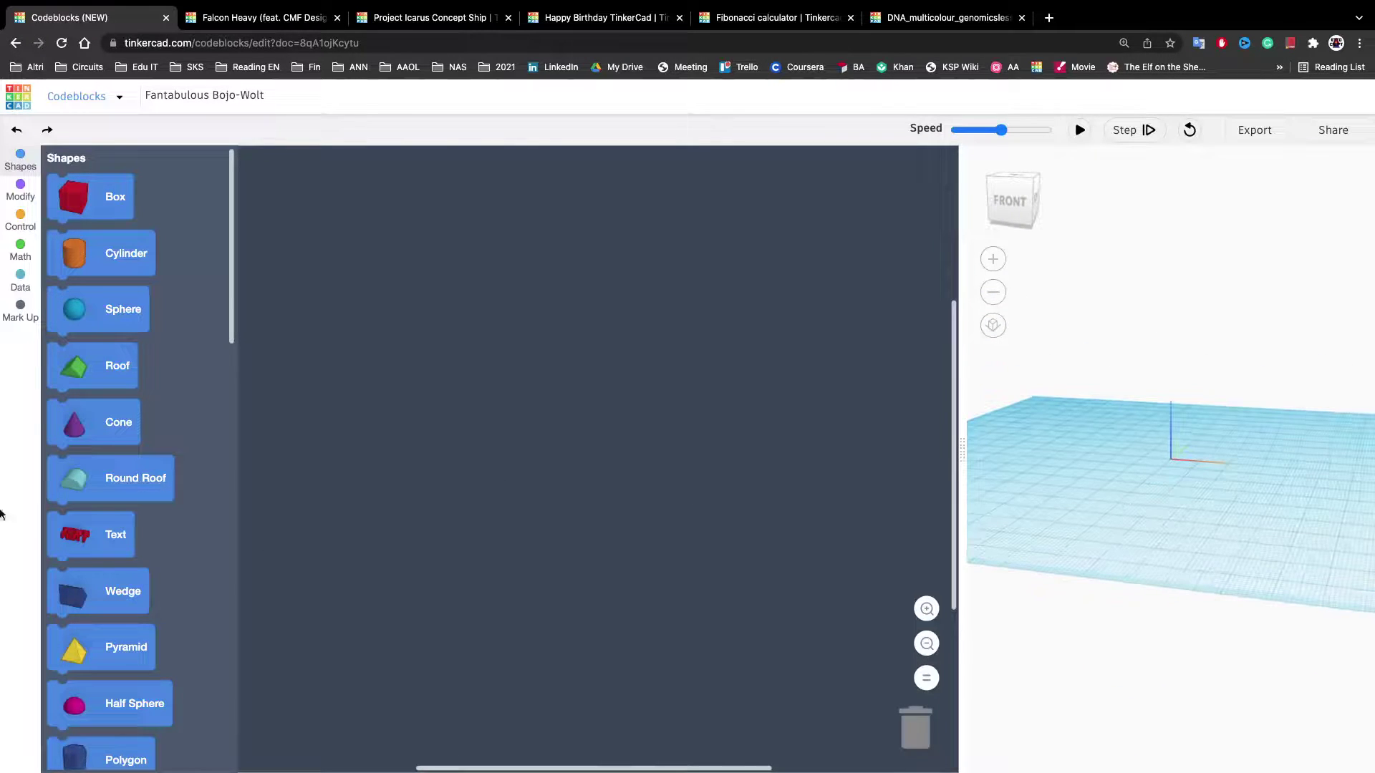
left_click_drag(80, 231, 467, 248)
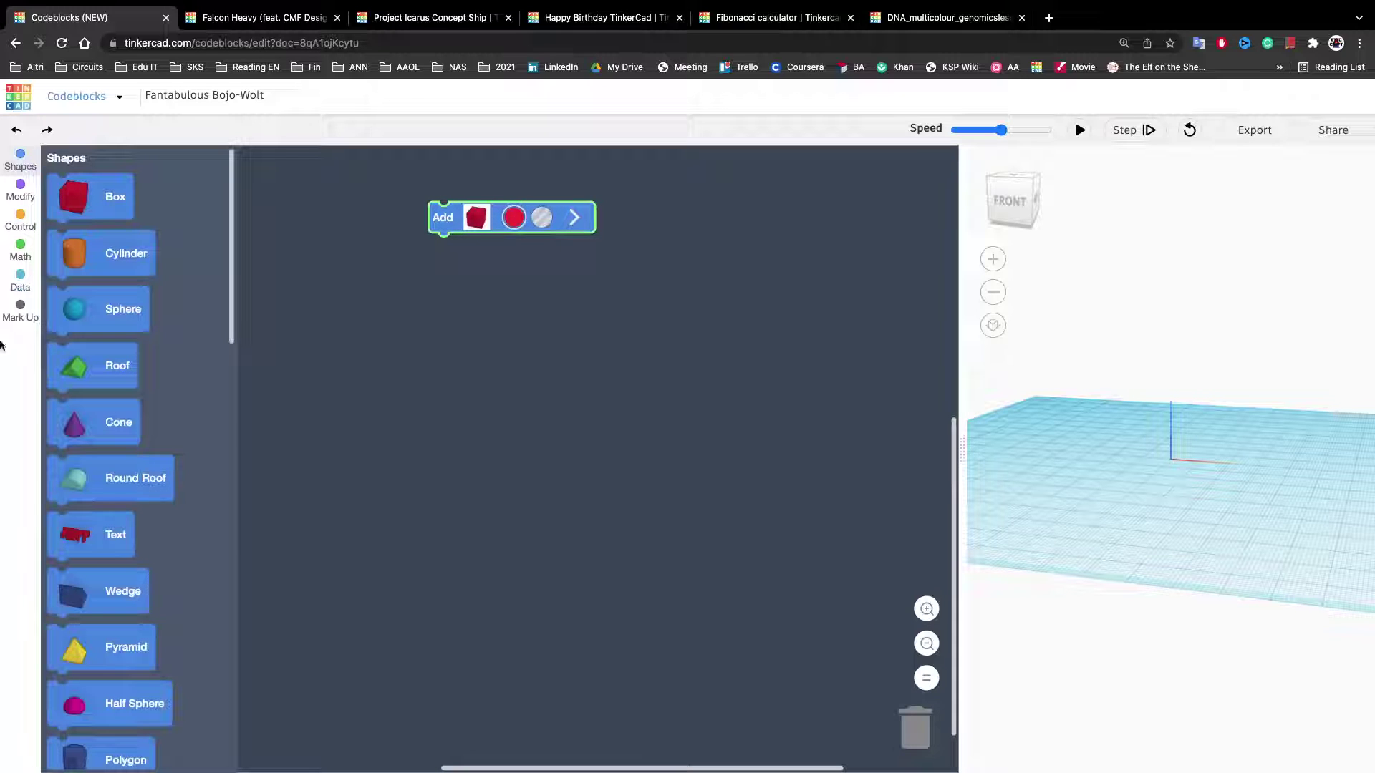
left_click(23, 285)
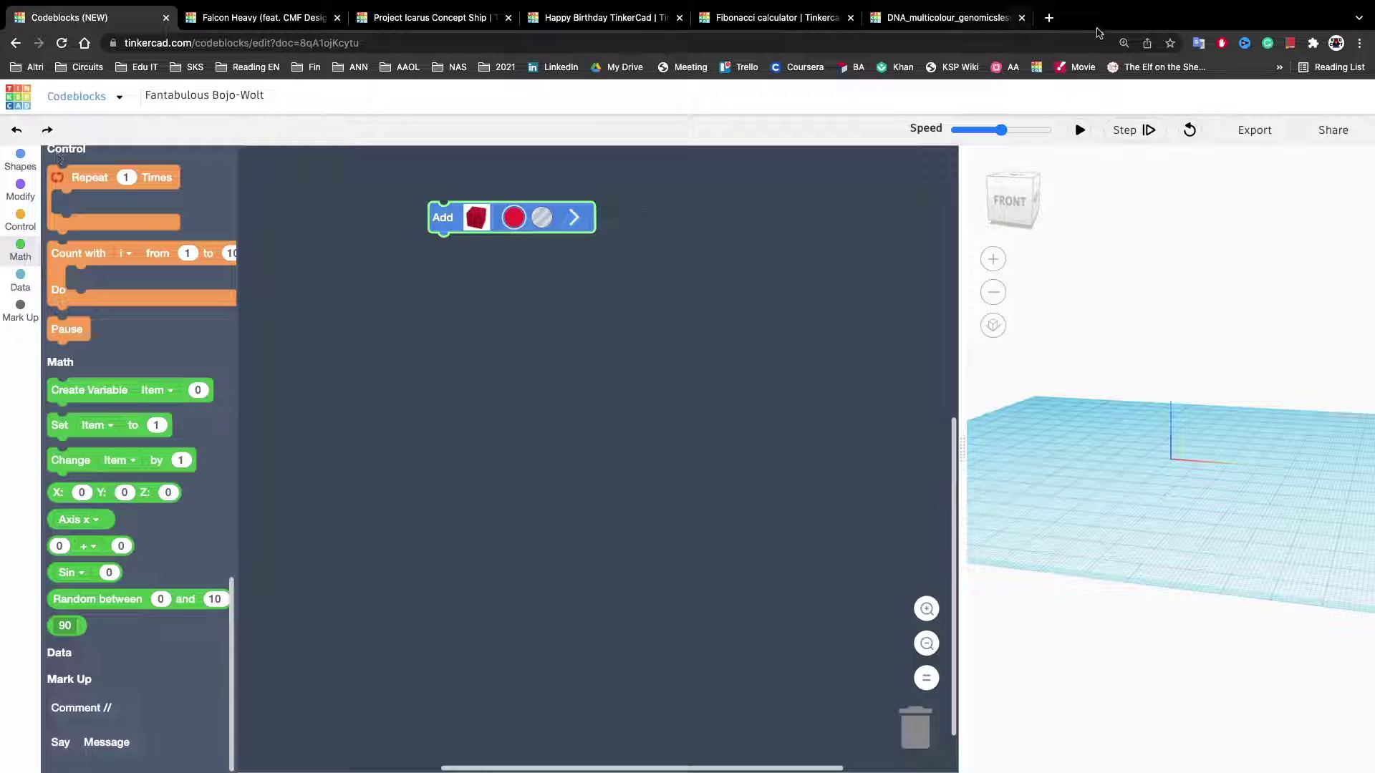
left_click(1046, 17)
Step: Search for 'thingiverse' and open the Thingiverse homepage
type("thi")
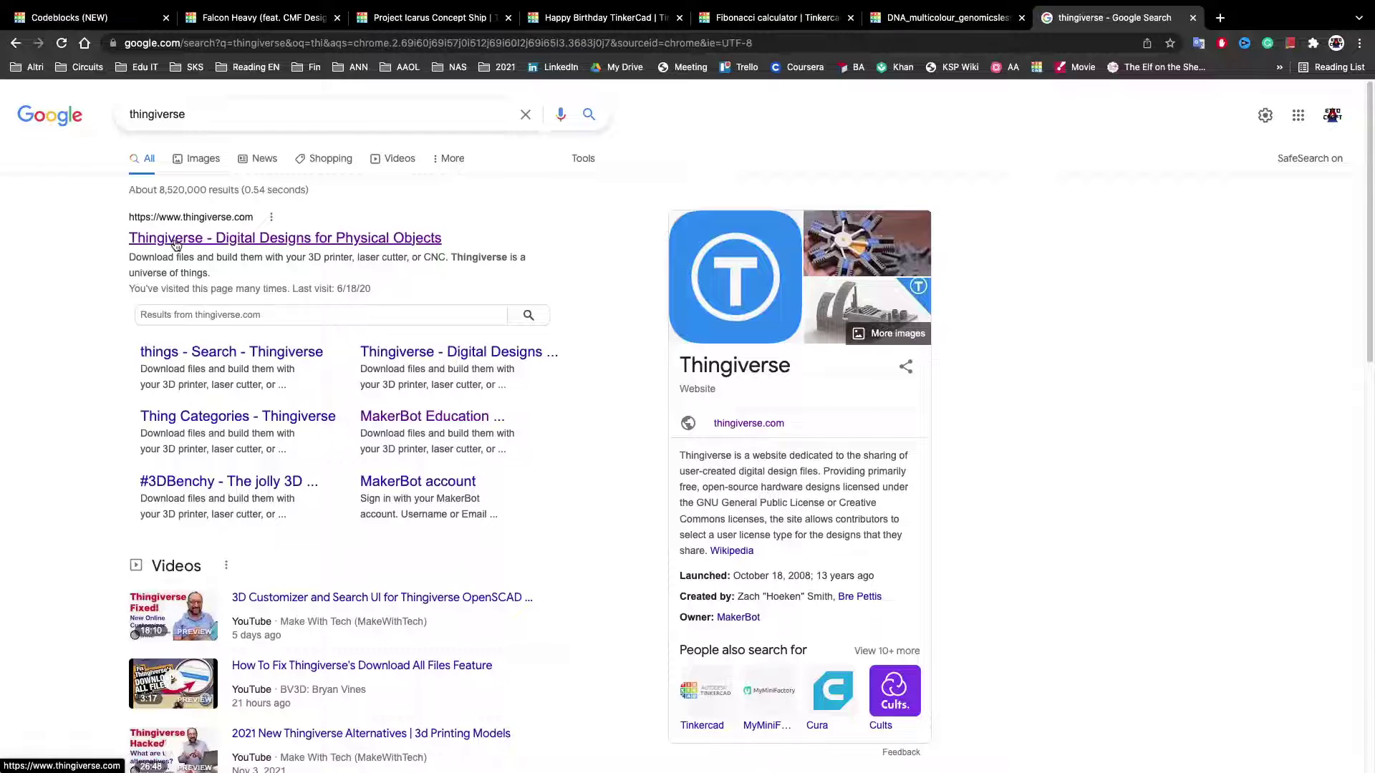
left_click(176, 239)
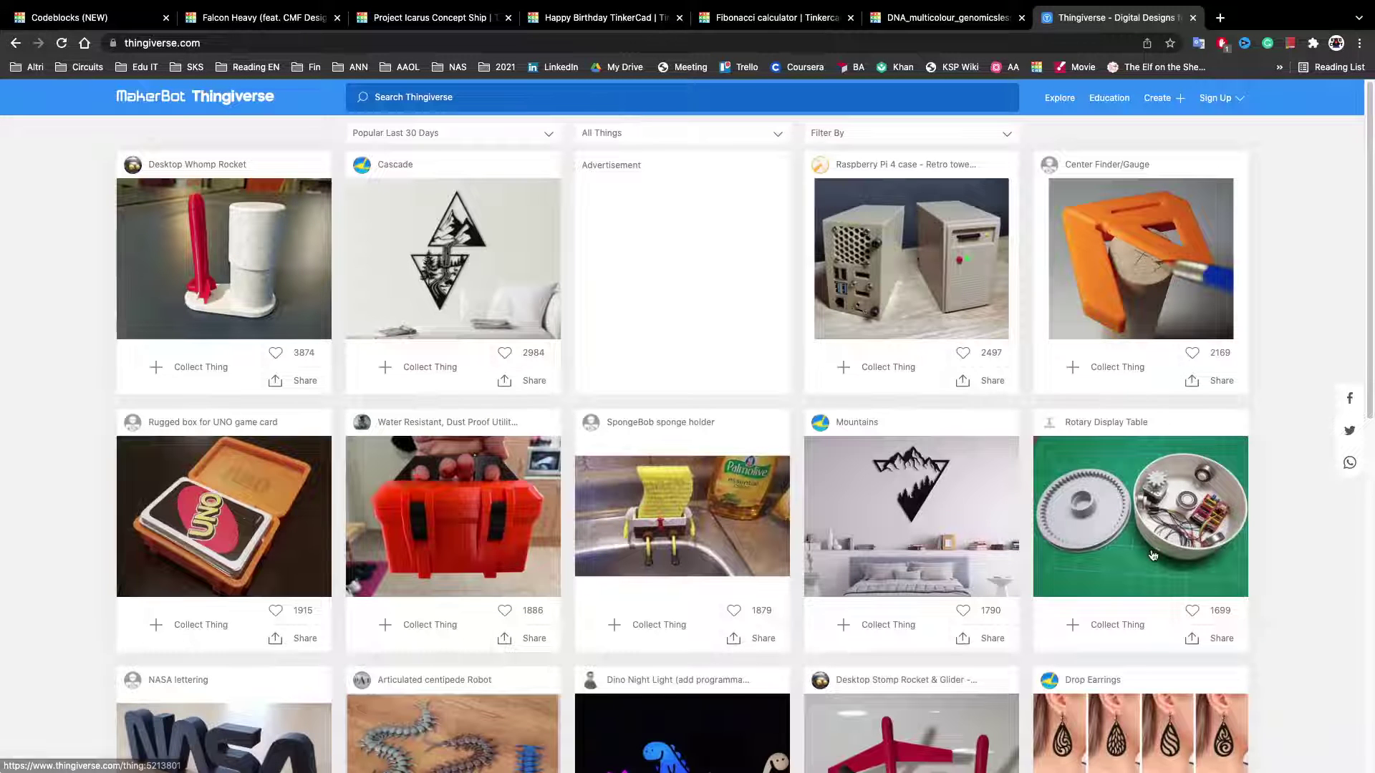
scroll(930, 465, "down", 3)
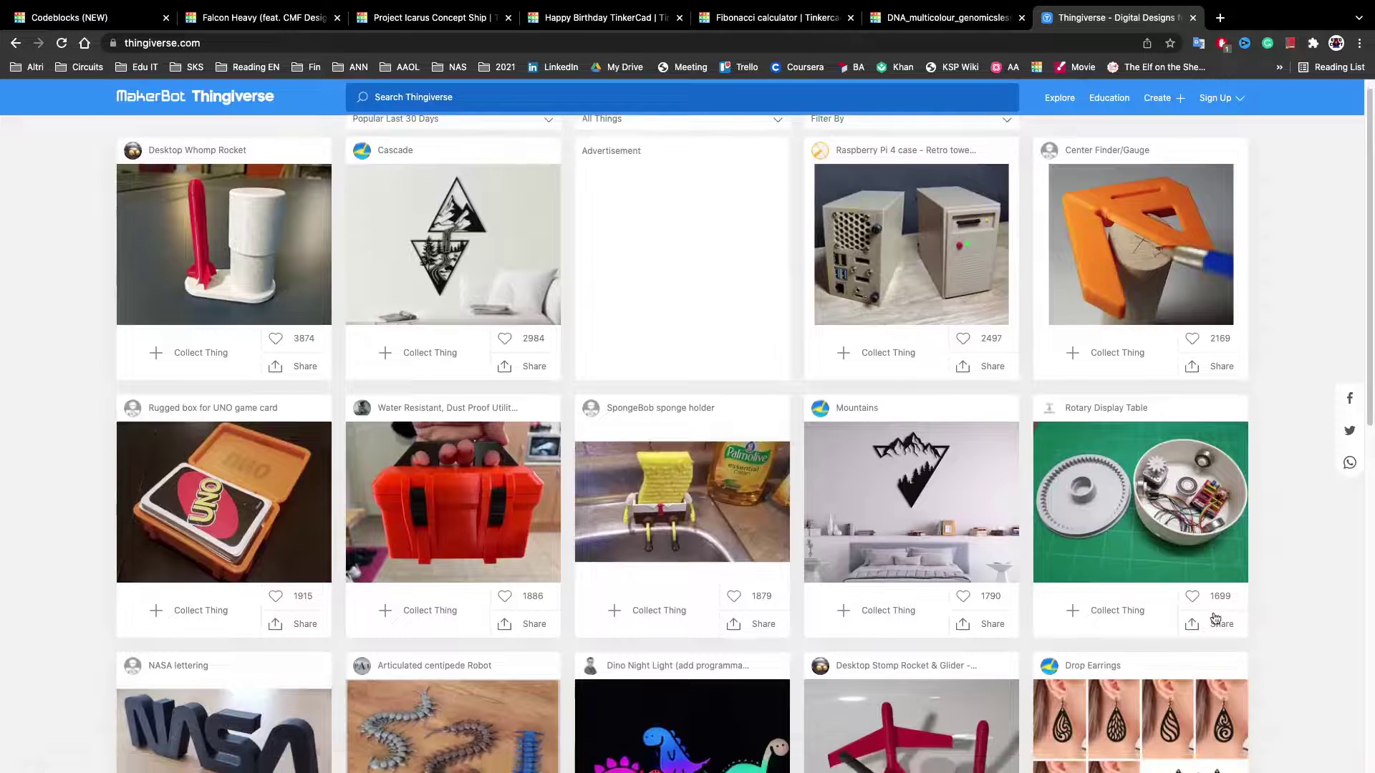
scroll(645, 287, "up", 3)
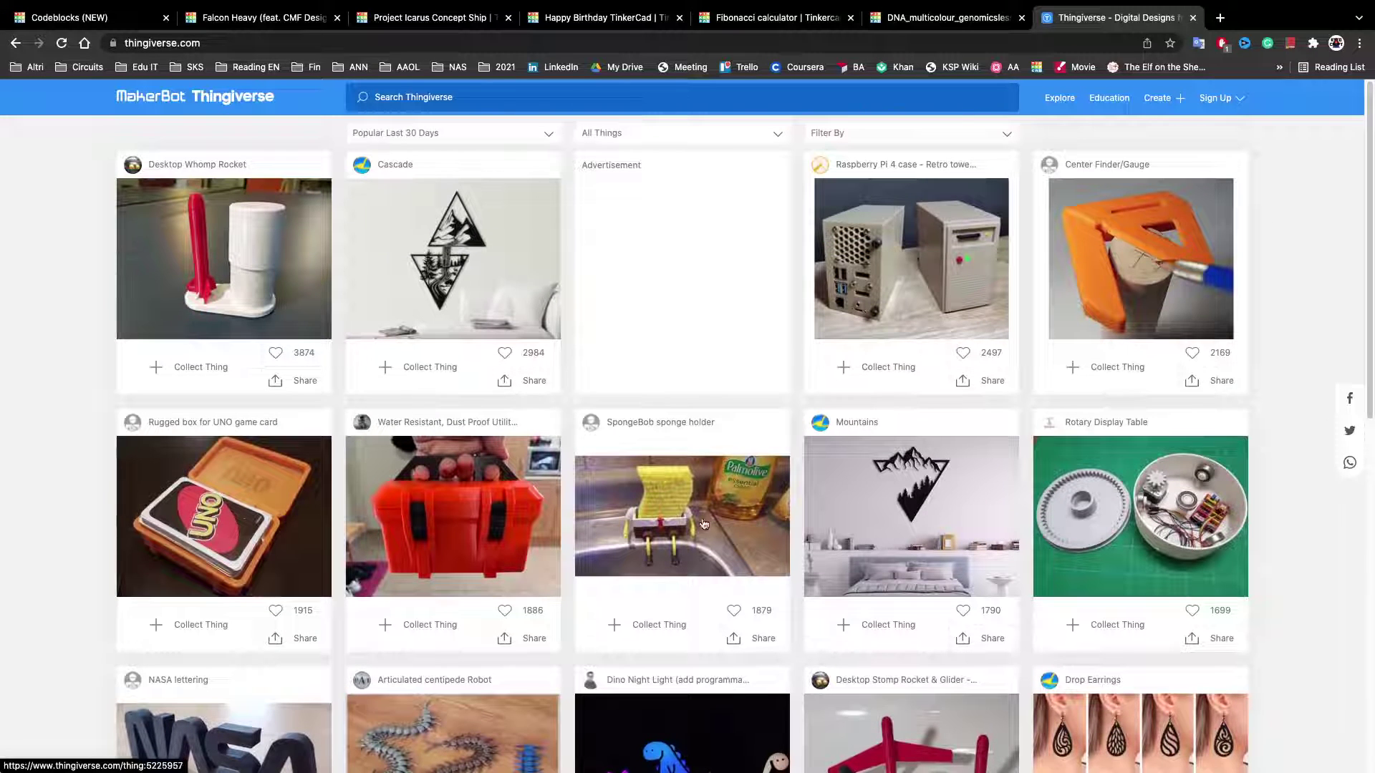
Step: Try the Last 7 Days, Newest, Most Makes and All Time sorts, ending on Popular This Year
left_click(527, 140)
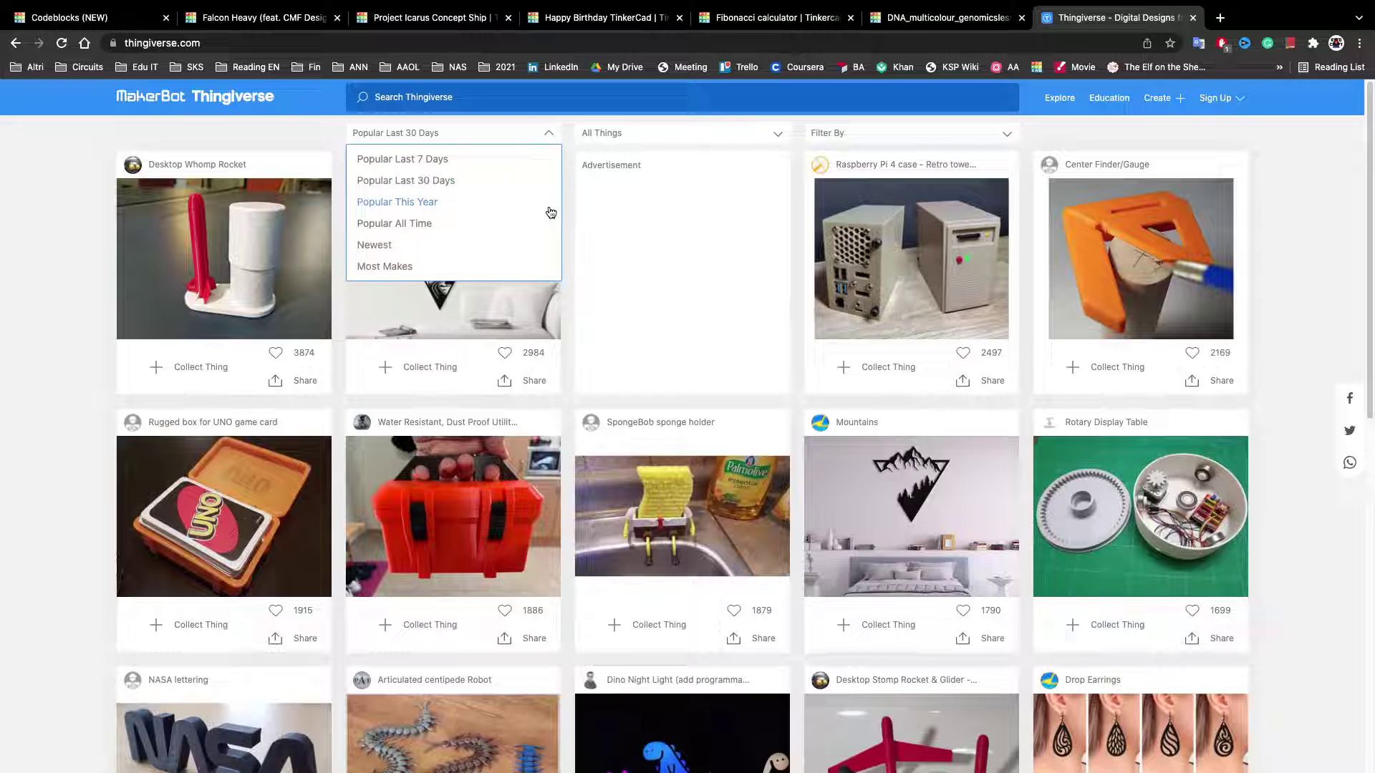
left_click(475, 181)
left_click(495, 136)
left_click(495, 159)
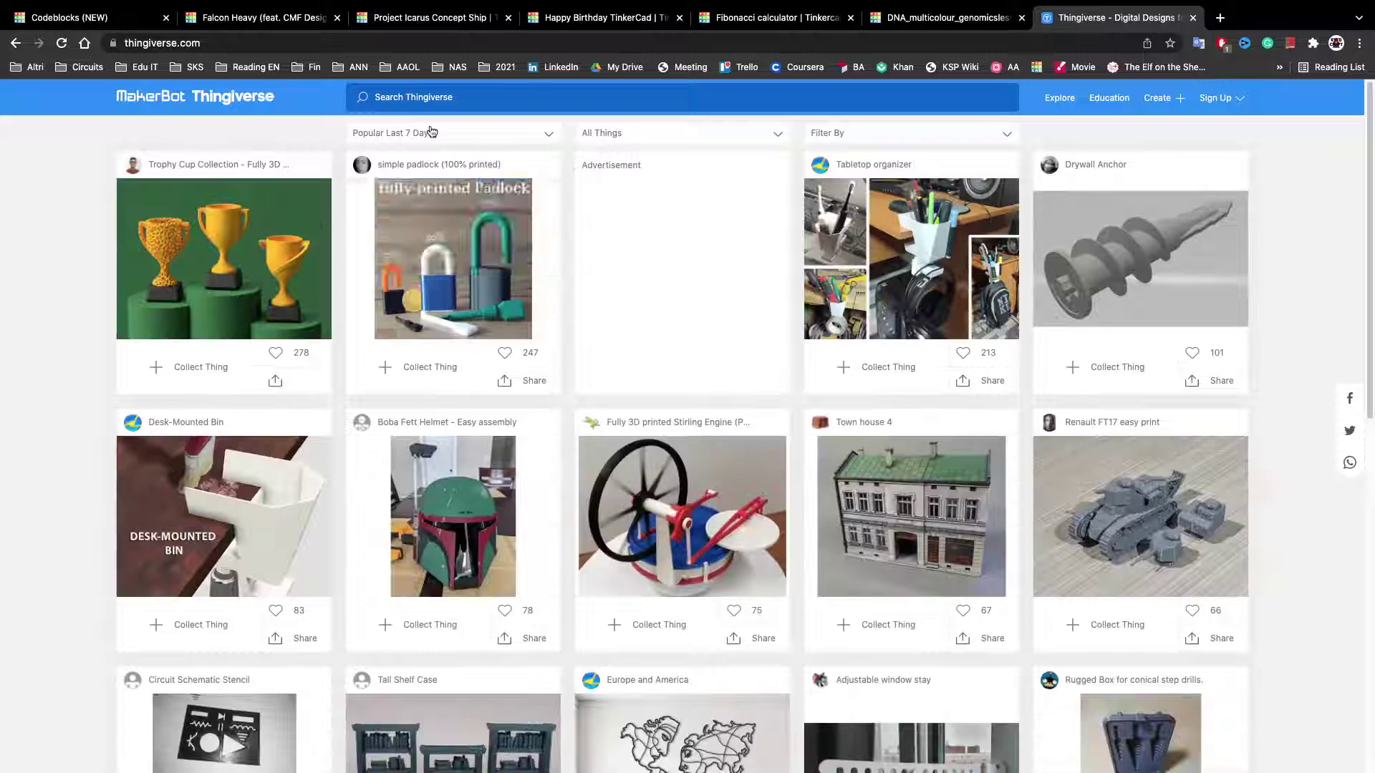
left_click(431, 132)
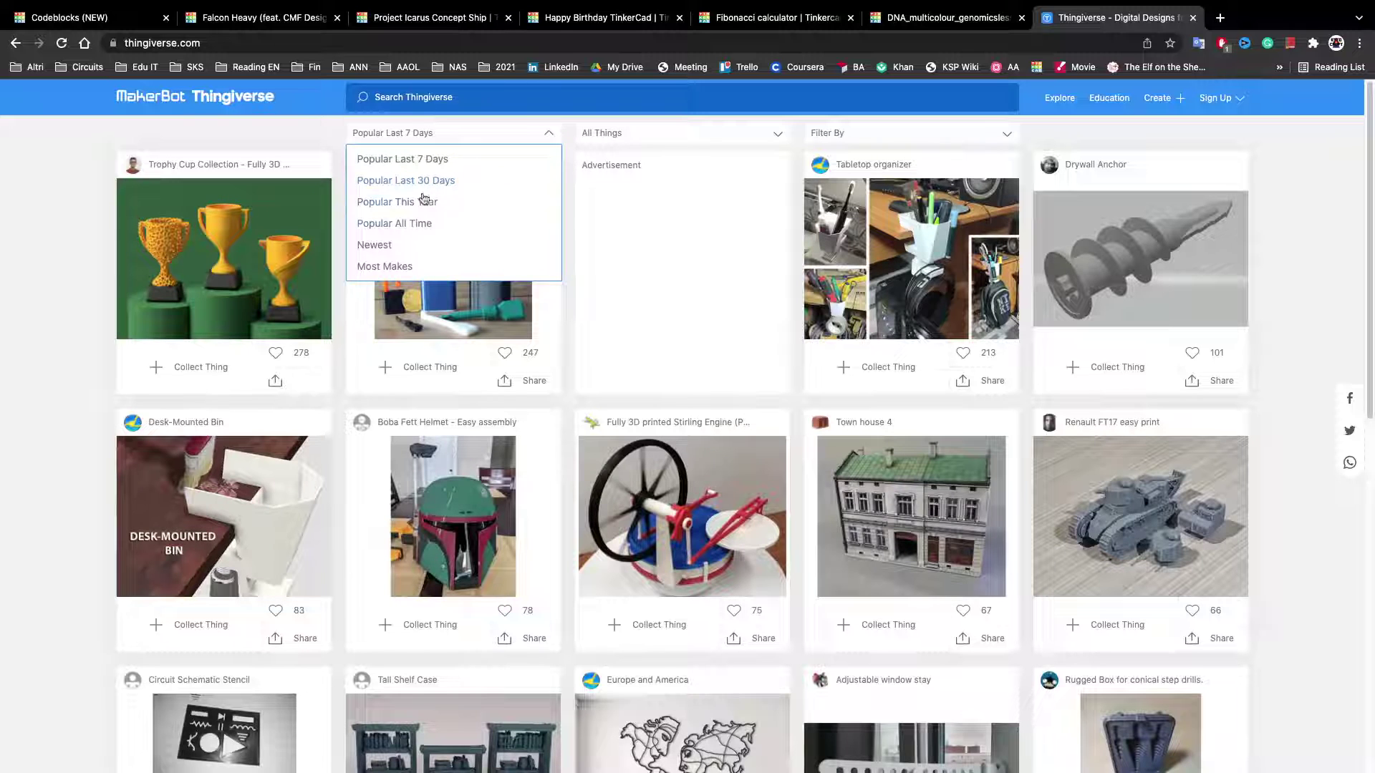
left_click(440, 244)
left_click(518, 136)
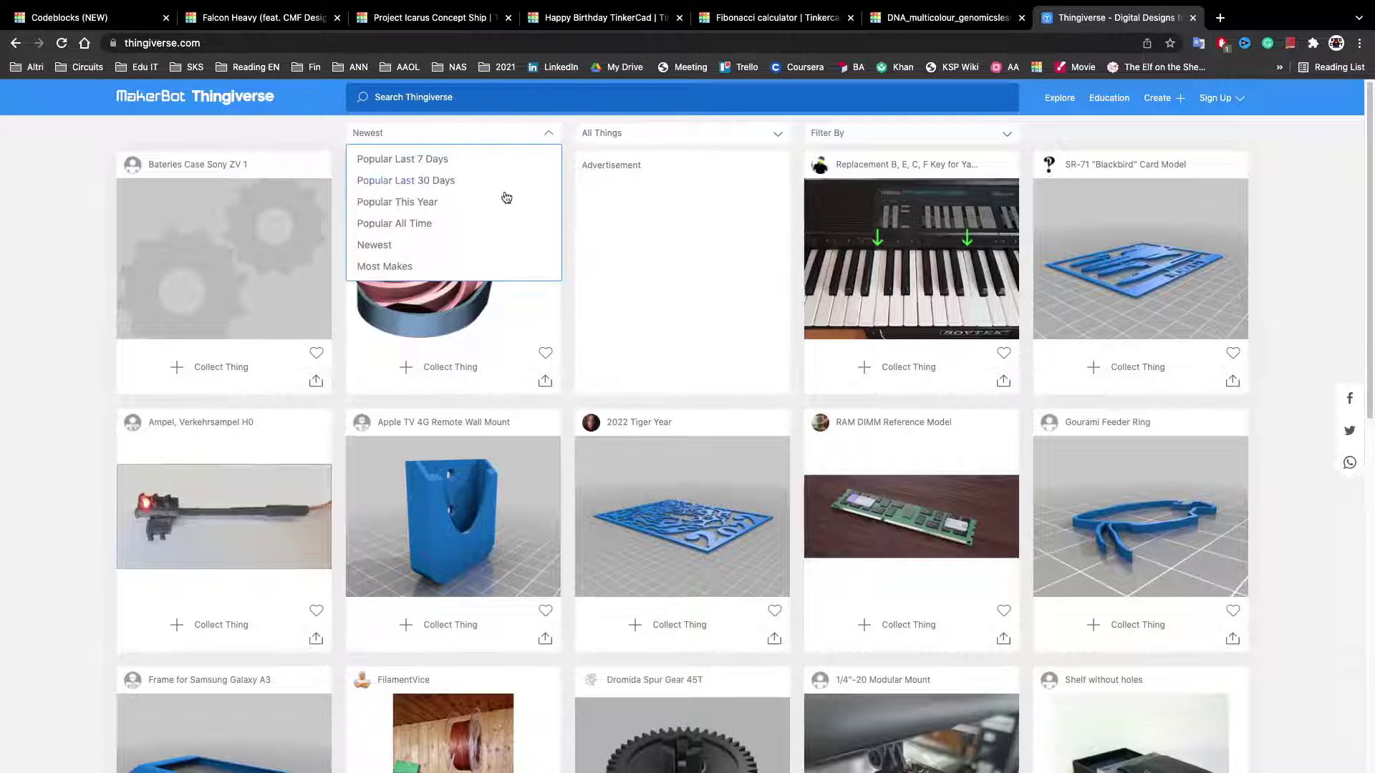
left_click(457, 267)
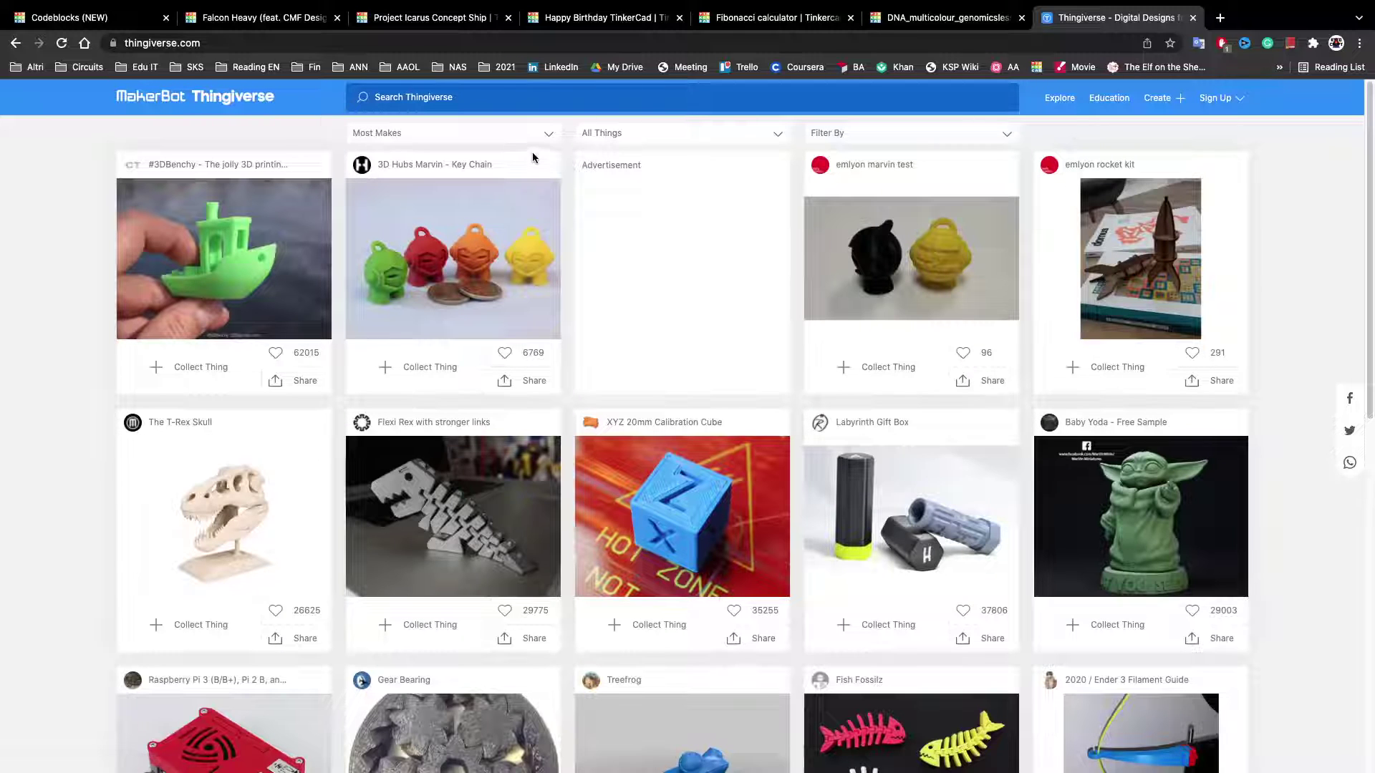
left_click(506, 137)
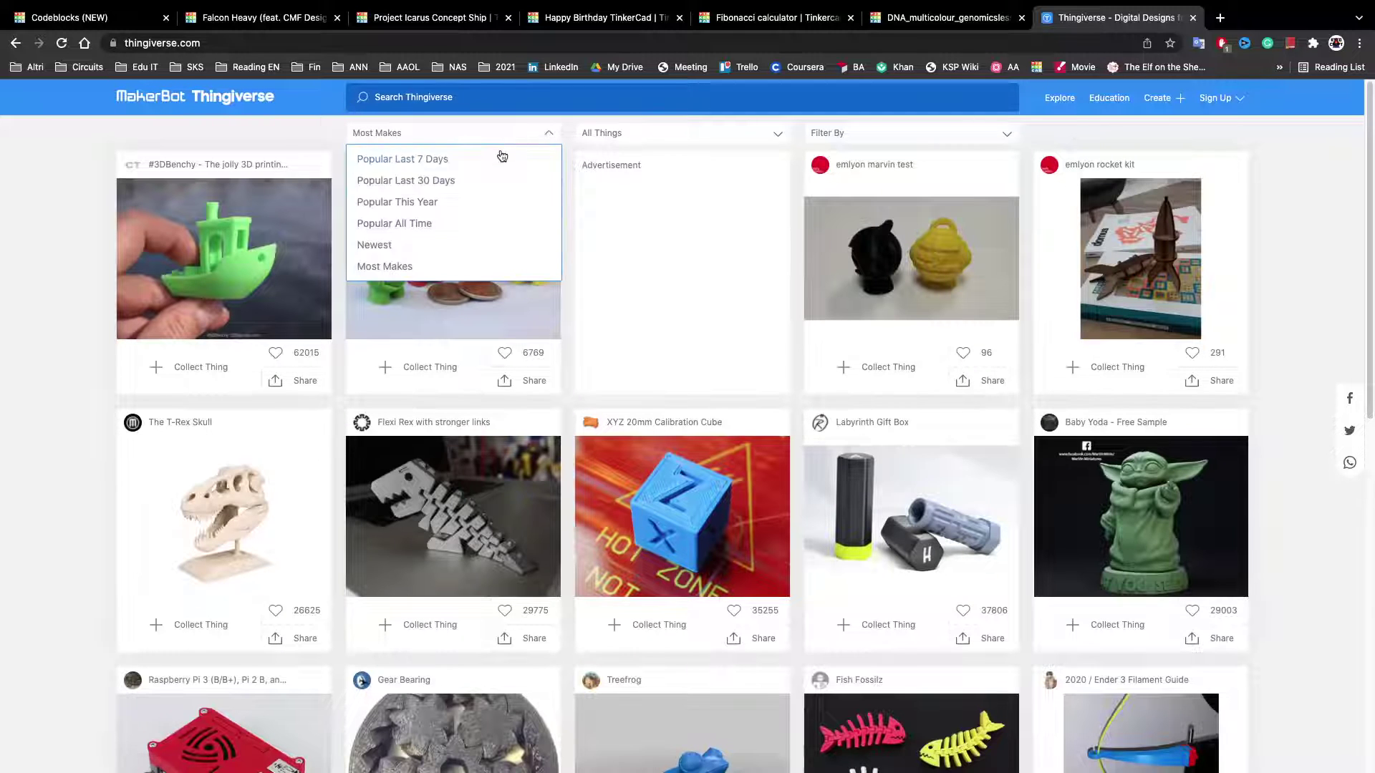
left_click(446, 232)
left_click(441, 140)
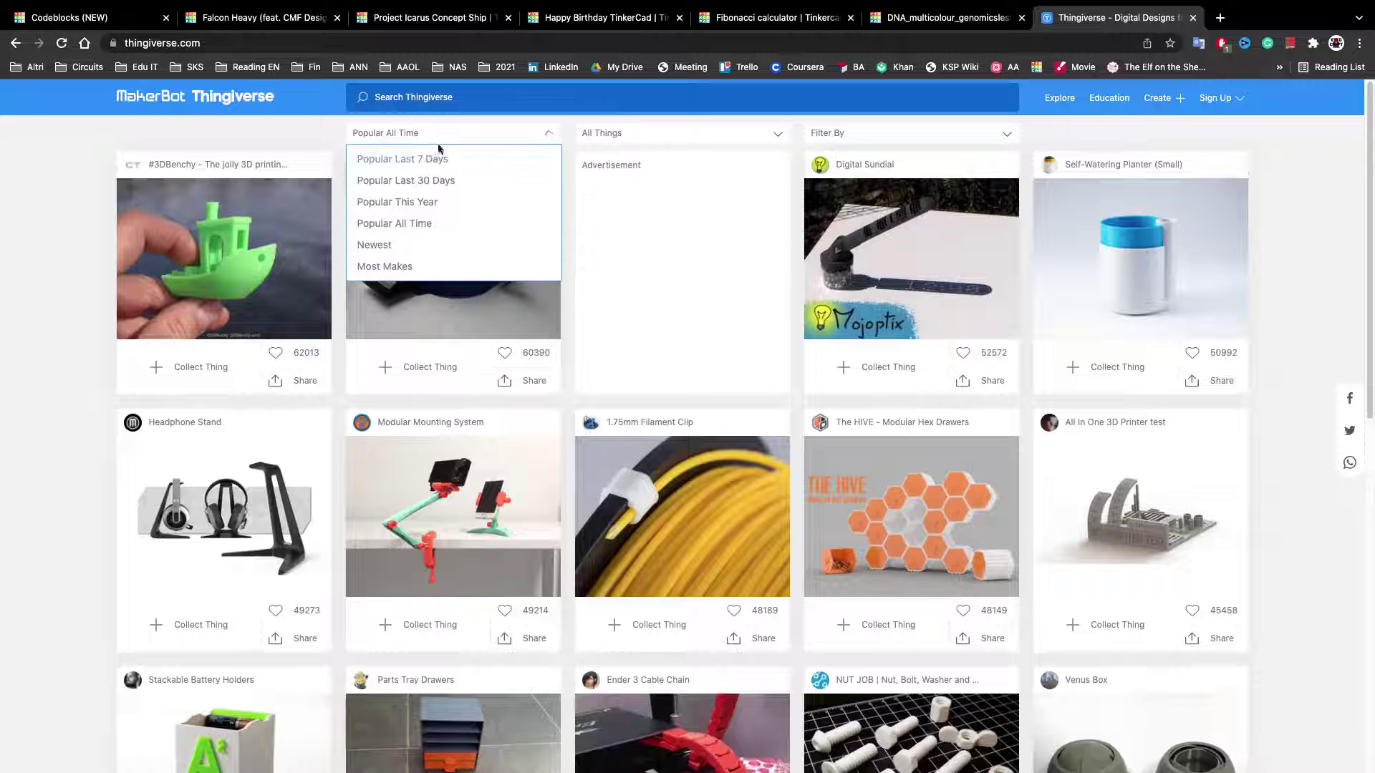
left_click(474, 216)
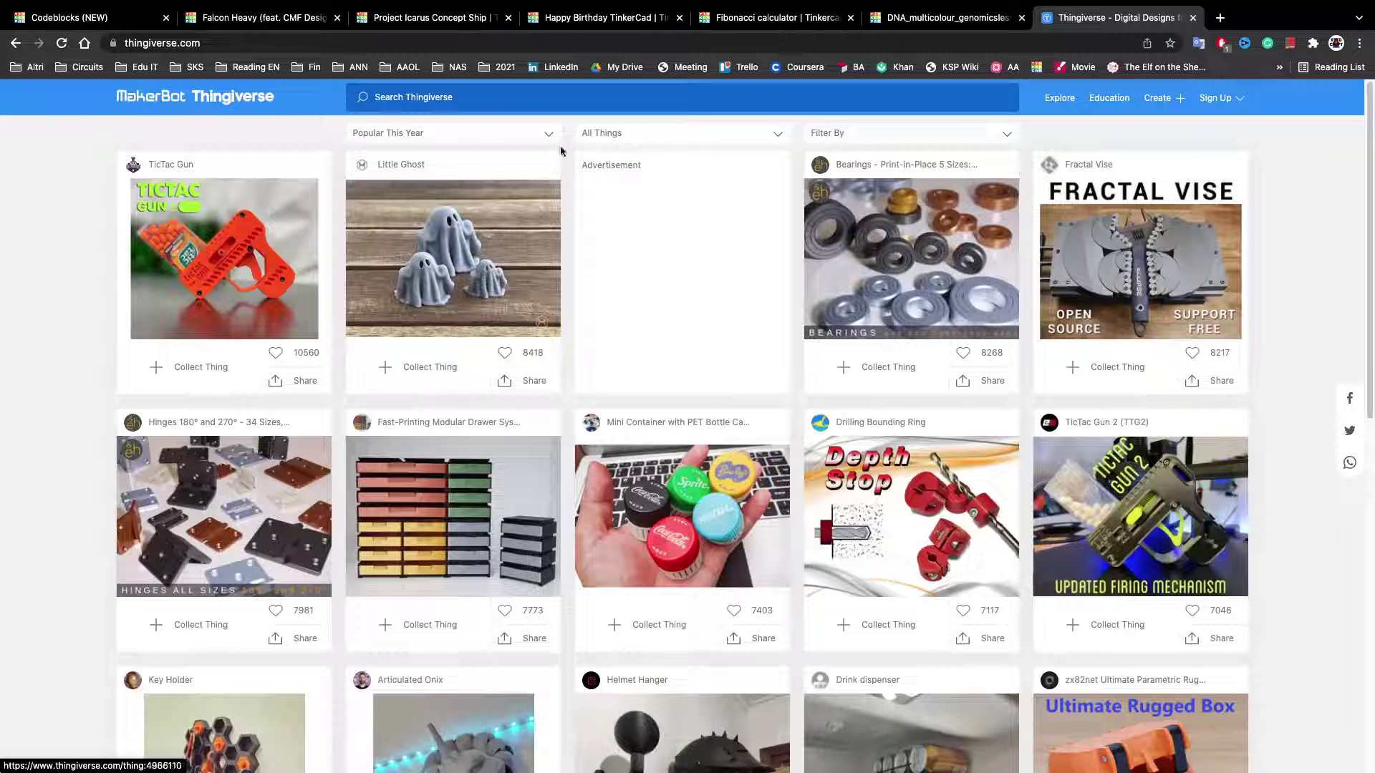
left_click(703, 136)
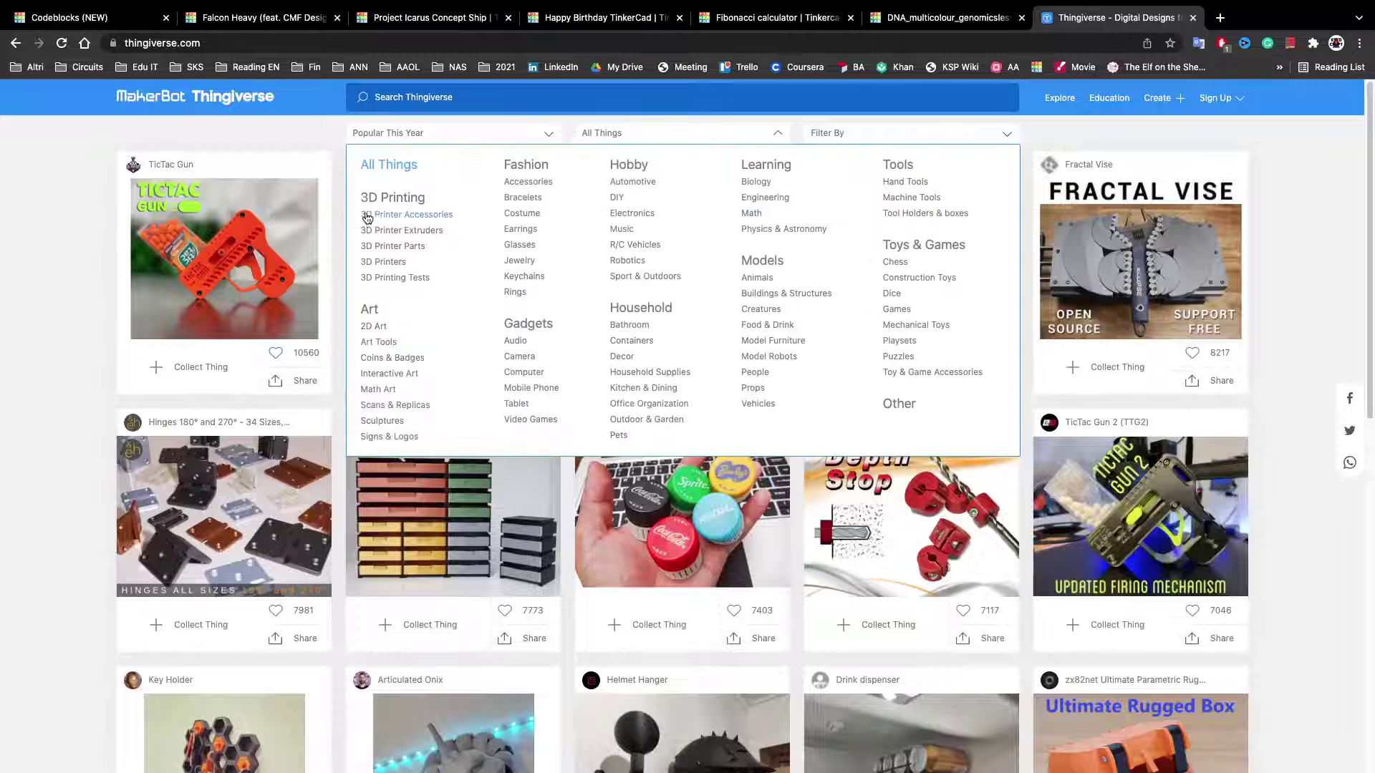
Step: Filter by 3D Printing, then Art, and finally the 3D Printing Tests category
left_click(390, 201)
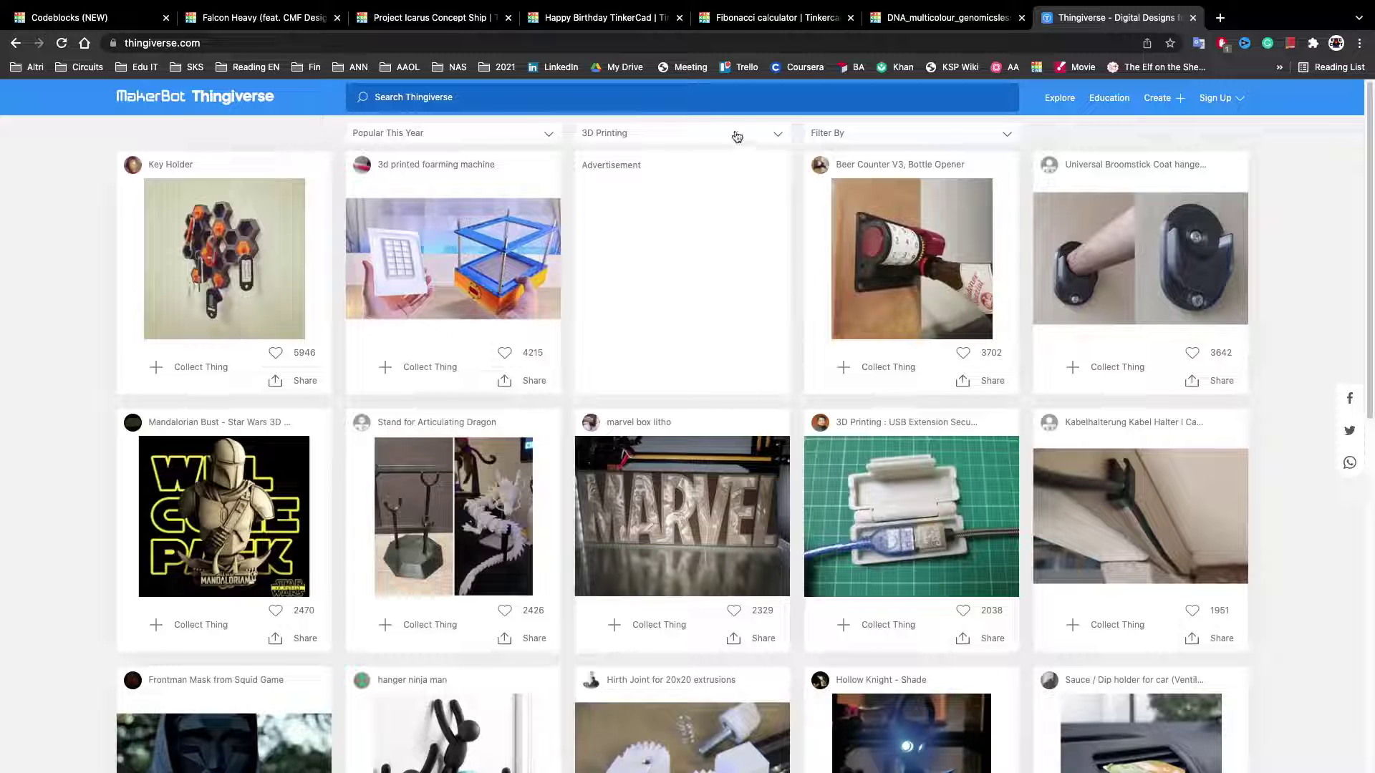
left_click(684, 133)
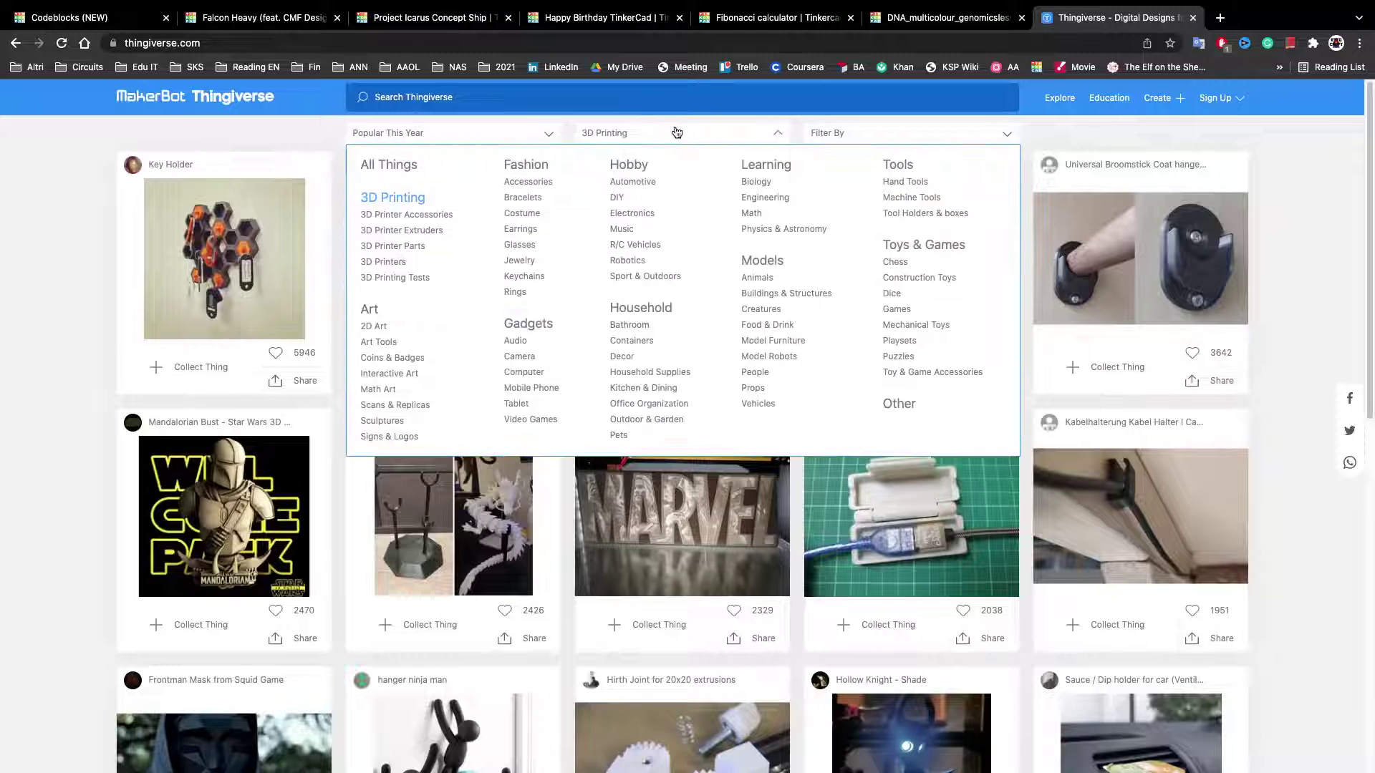
left_click(369, 310)
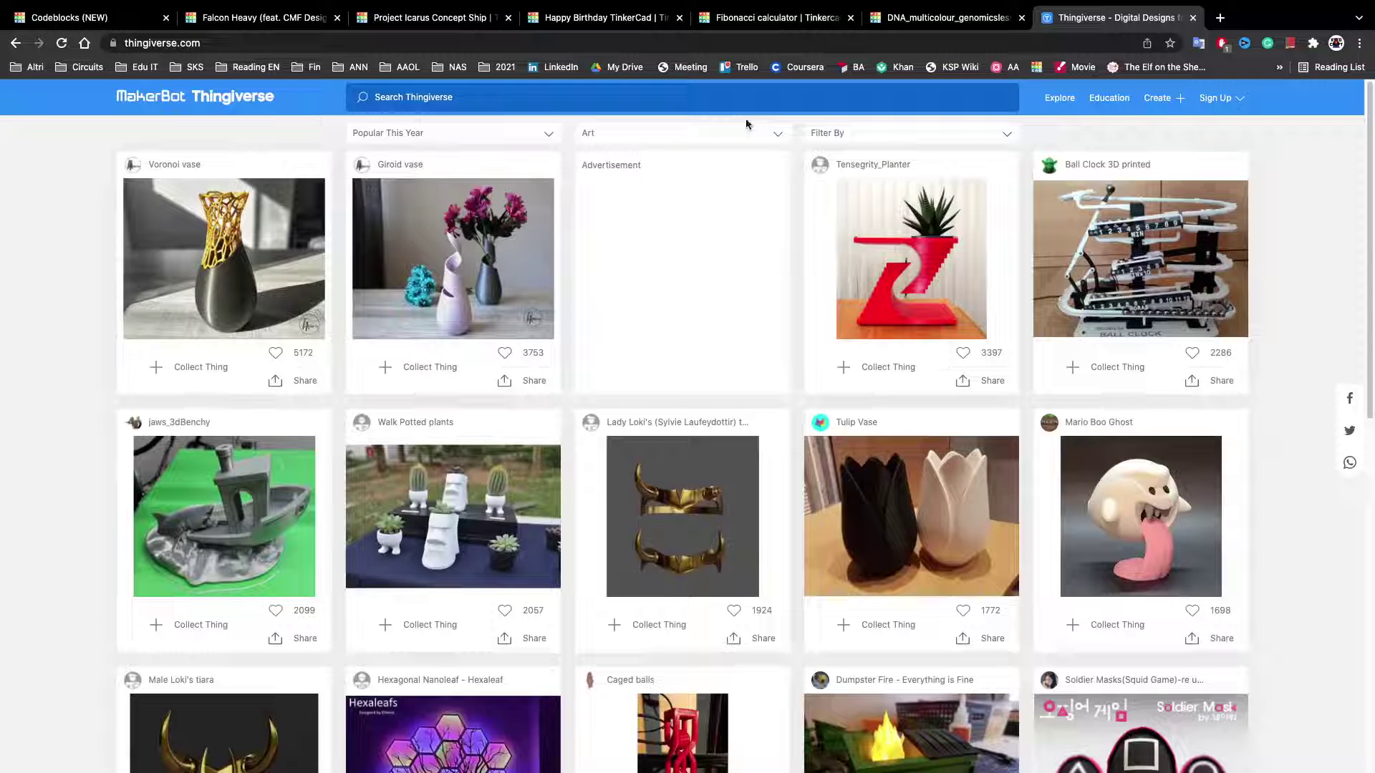
left_click(719, 136)
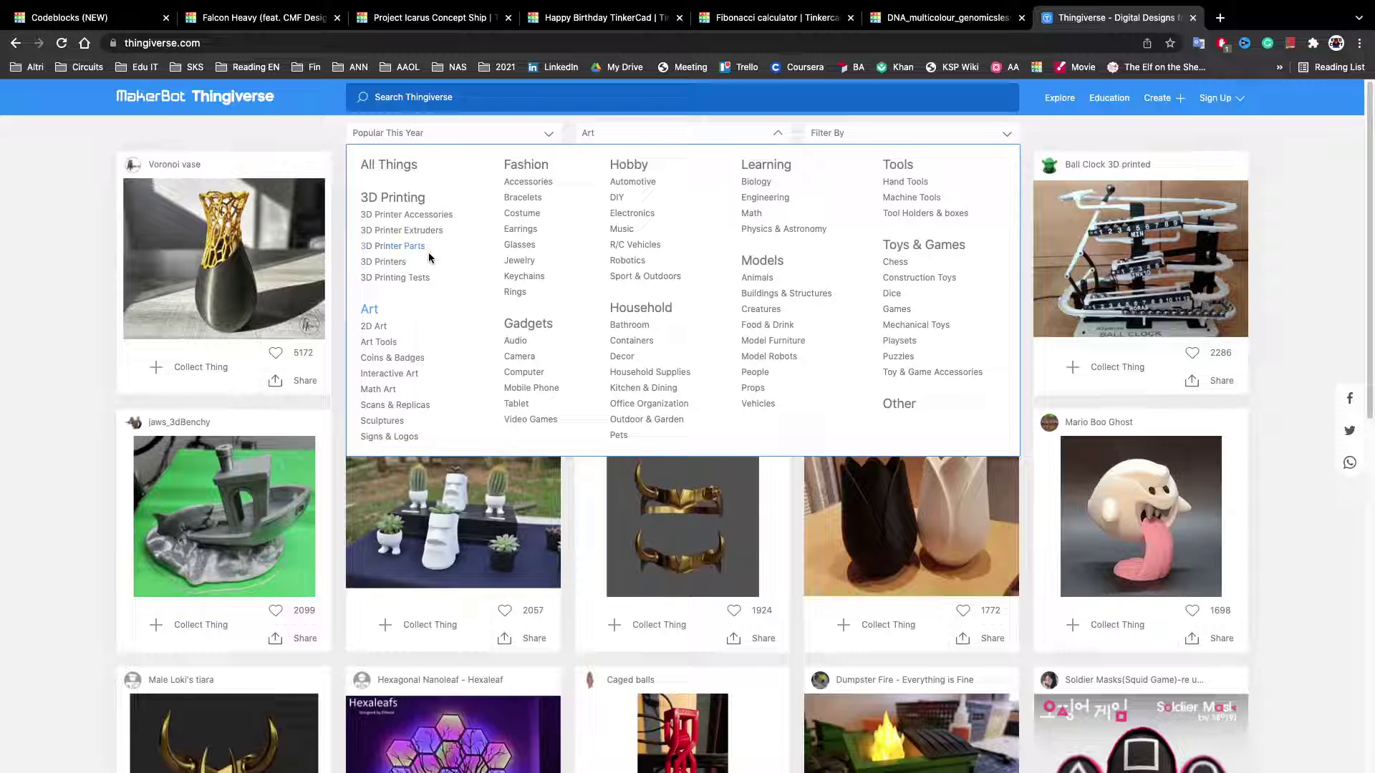
left_click(438, 283)
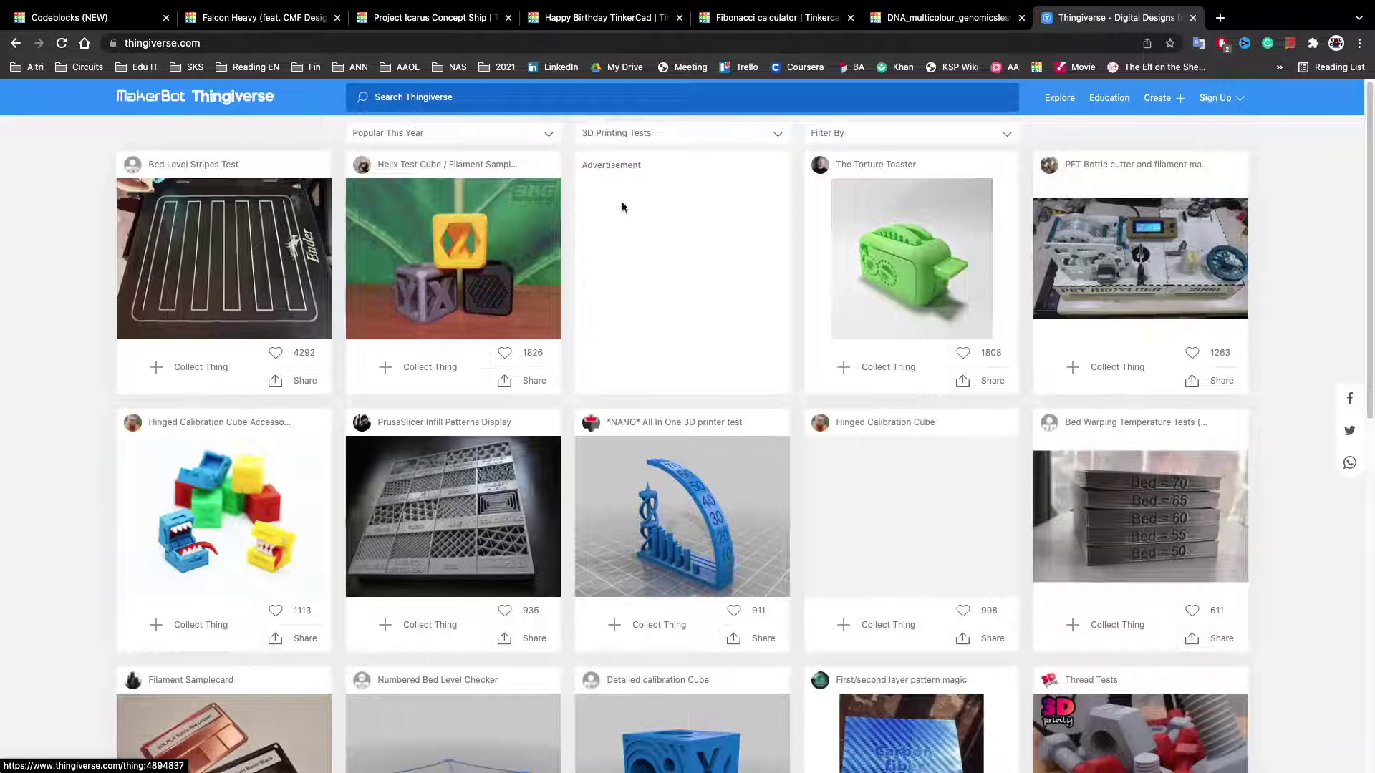
Step: Scroll down the 3D Printing Tests results and open the Super precise test bearing page
scroll(1002, 263, "down", 1)
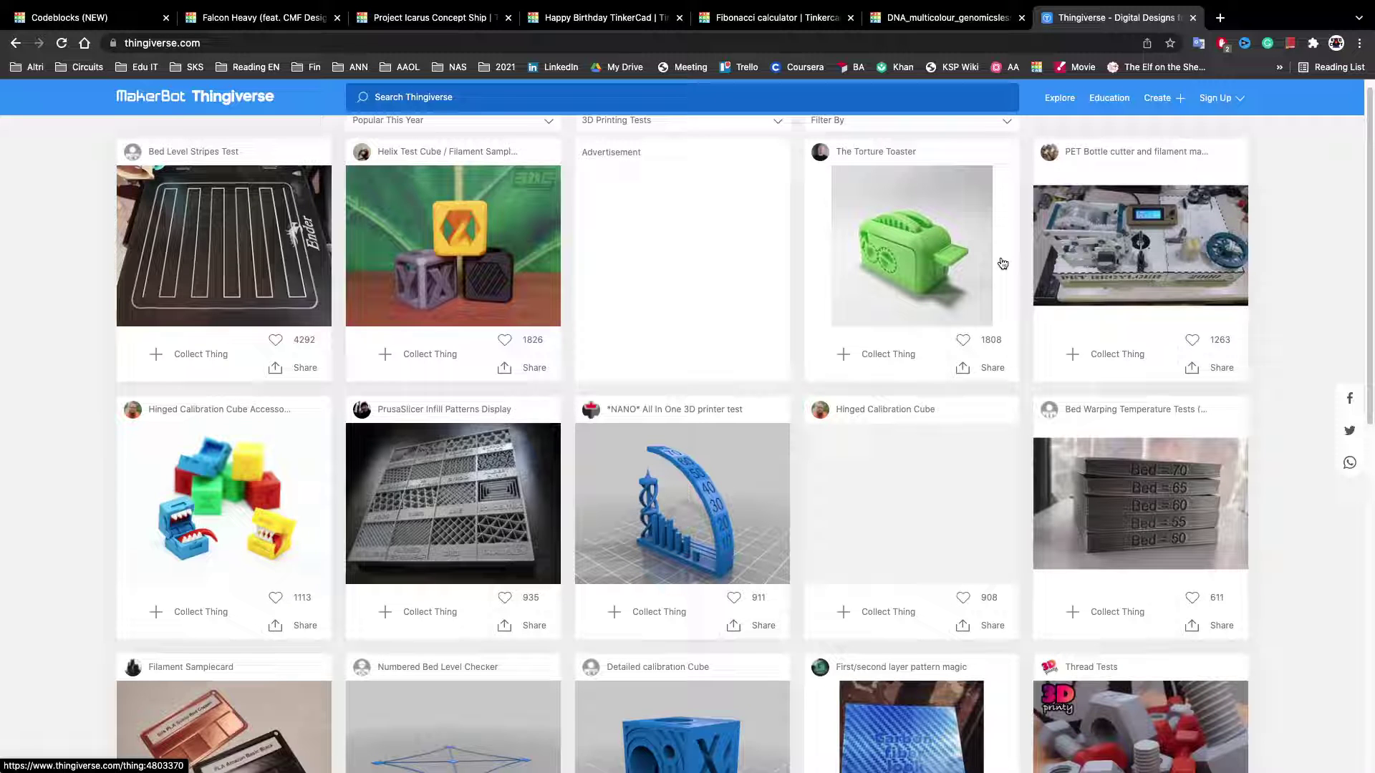
scroll(1003, 265, "down", 2)
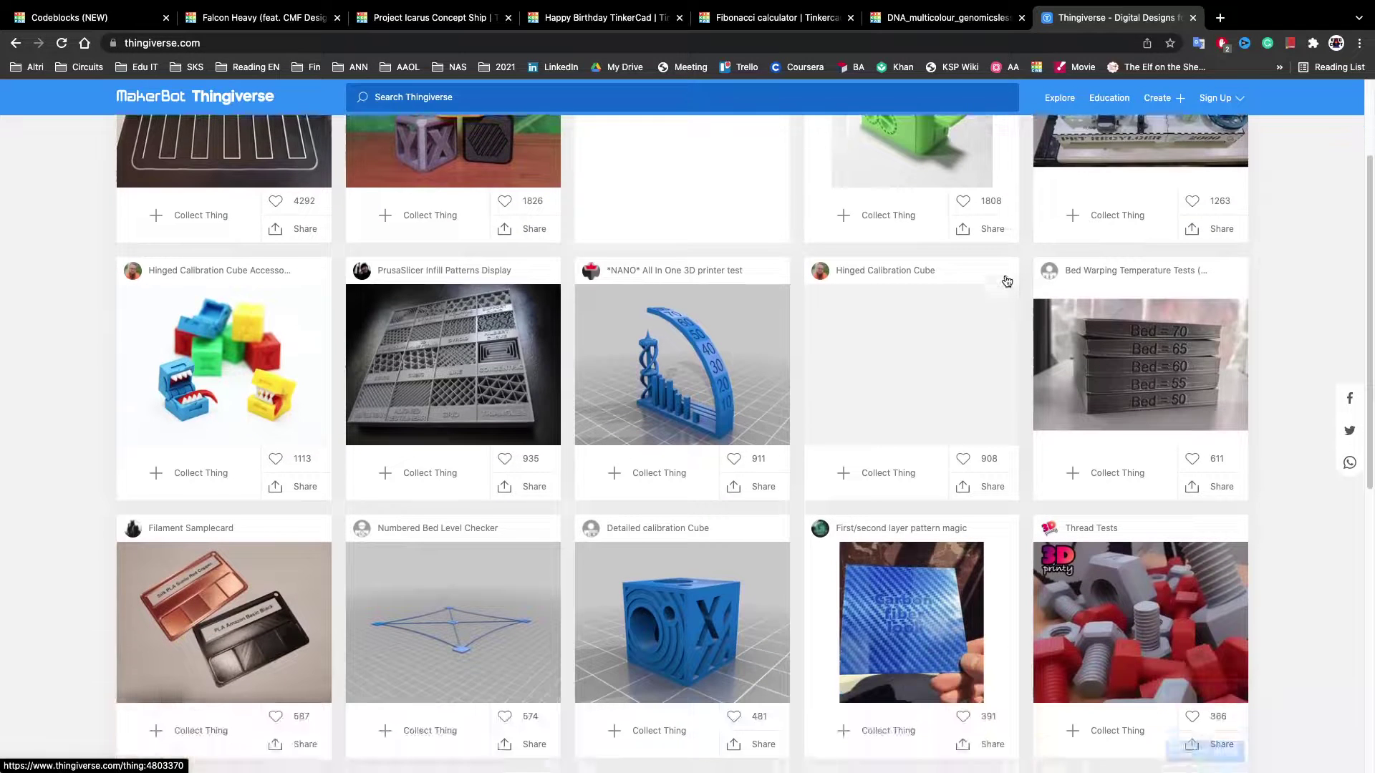
scroll(1067, 433, "down", 4)
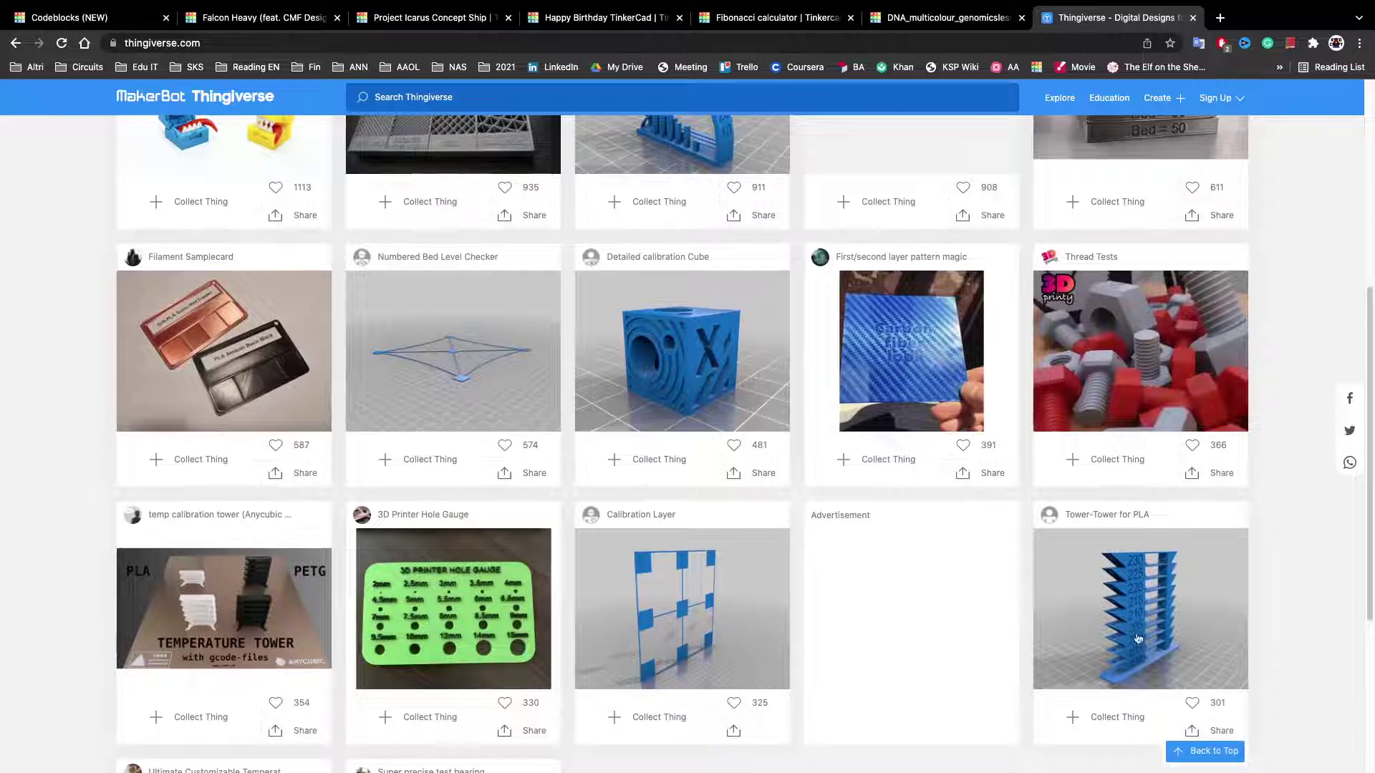
scroll(1188, 585, "down", 1)
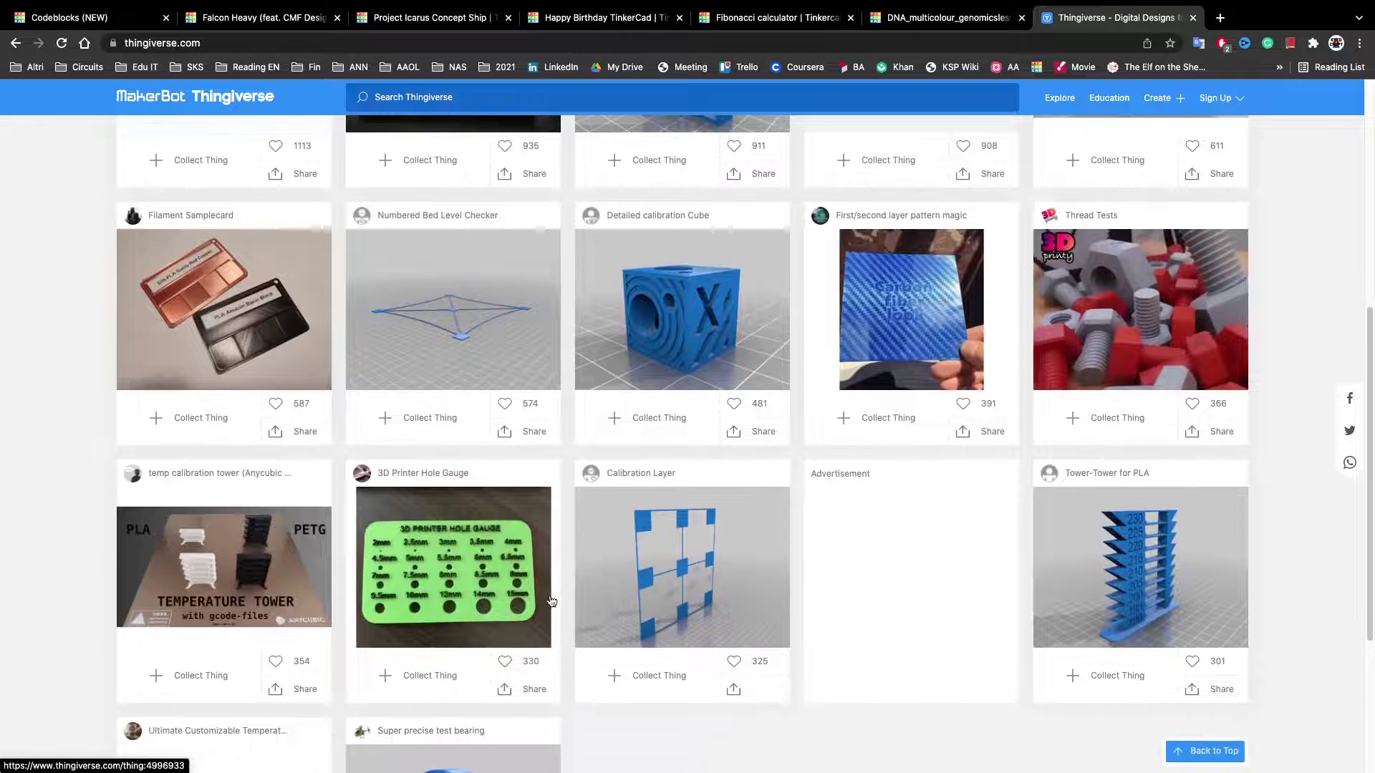
scroll(551, 602, "down", 2)
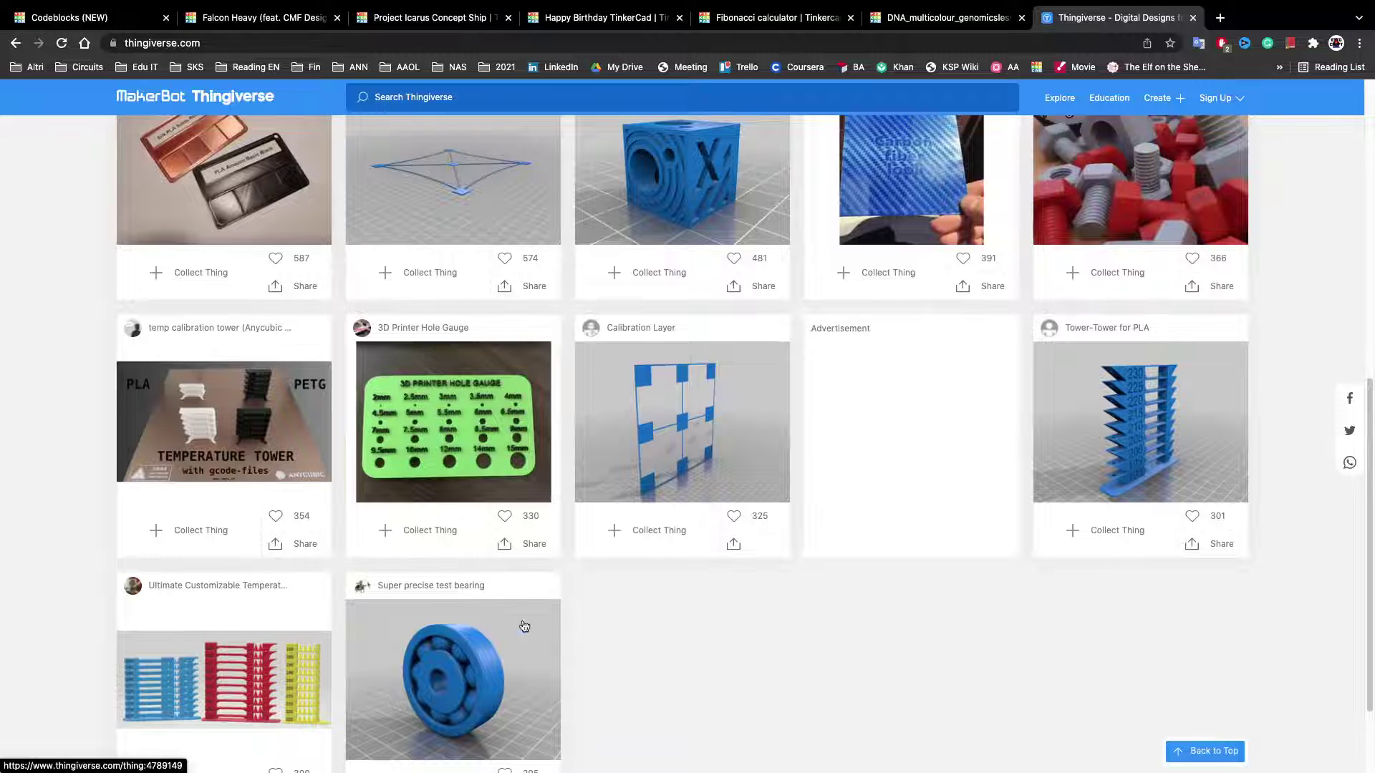
scroll(524, 627, "down", 2)
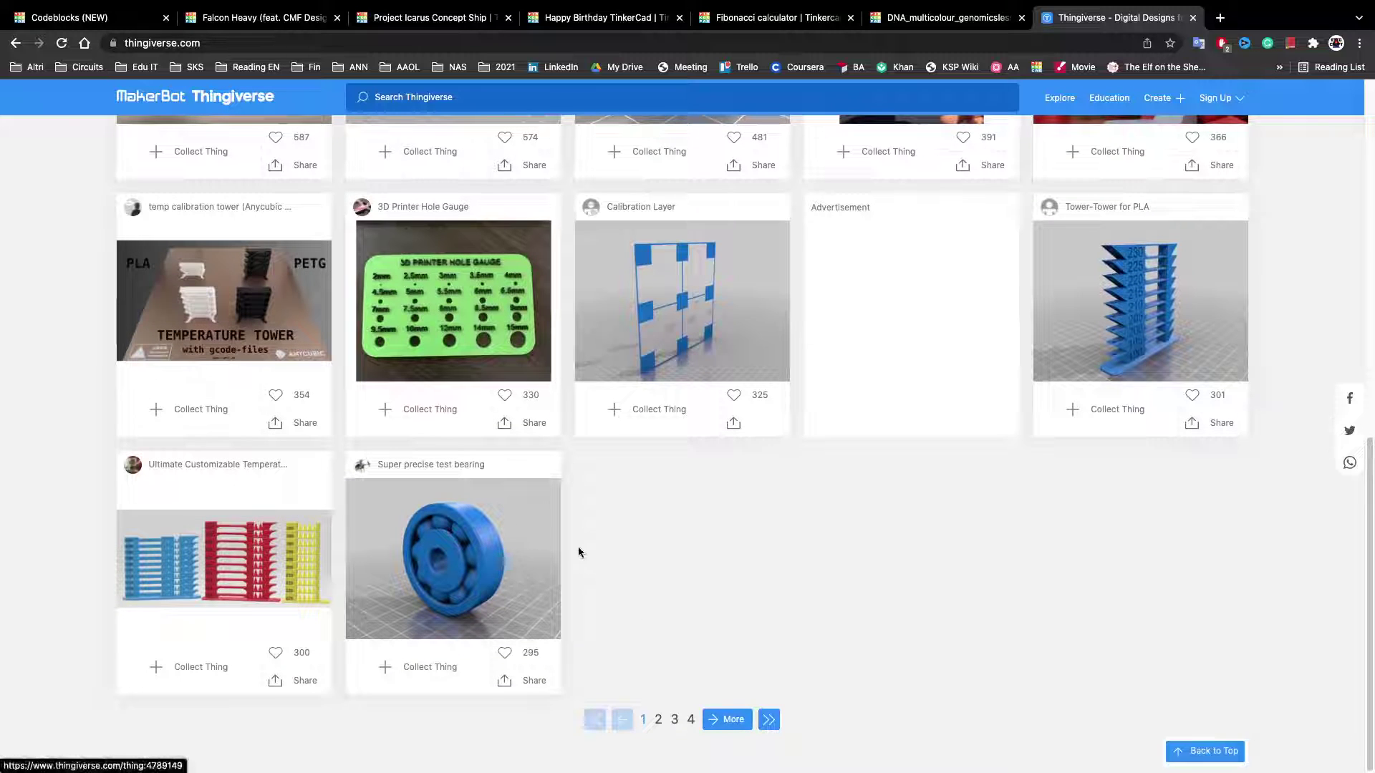
left_click(453, 520)
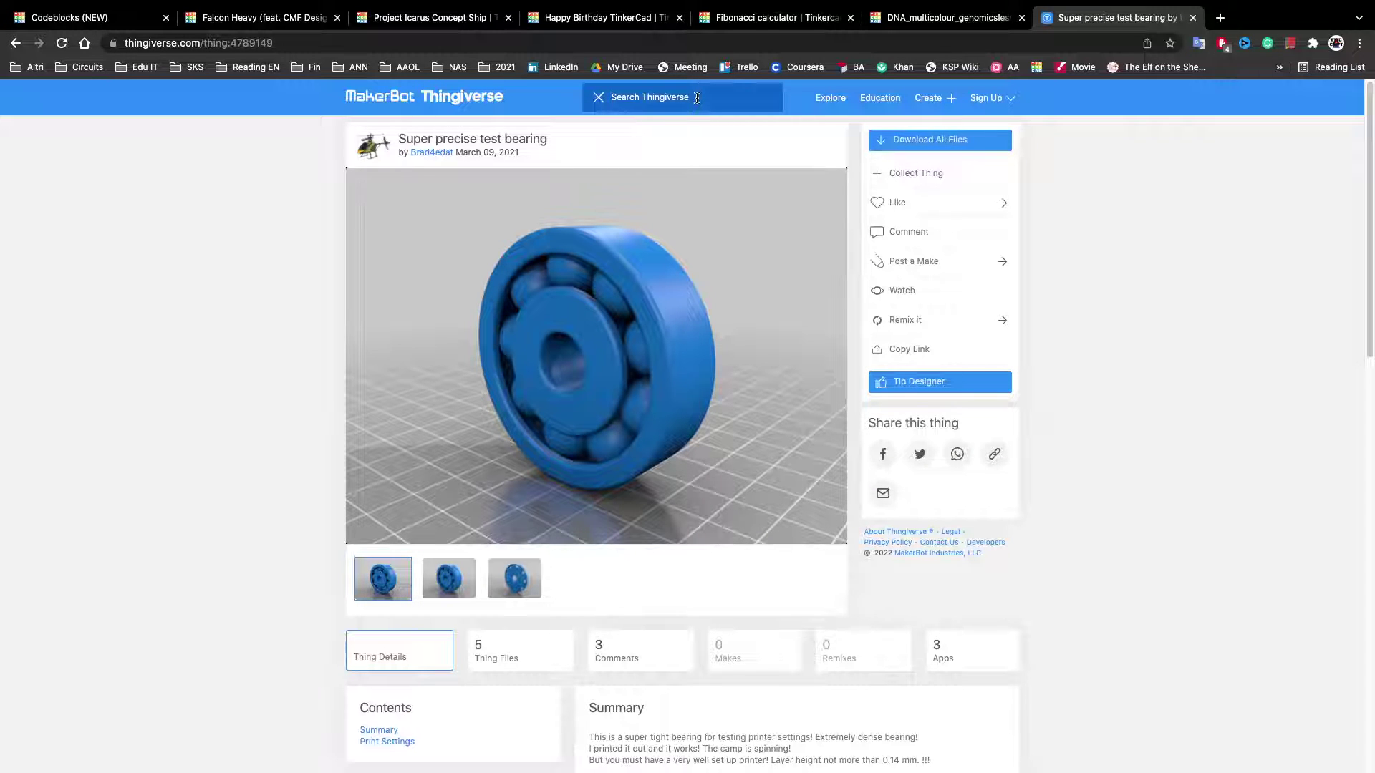
Step: Search Thingiverse for 'gear' and open the sort options on the results
type("gear")
key("Return")
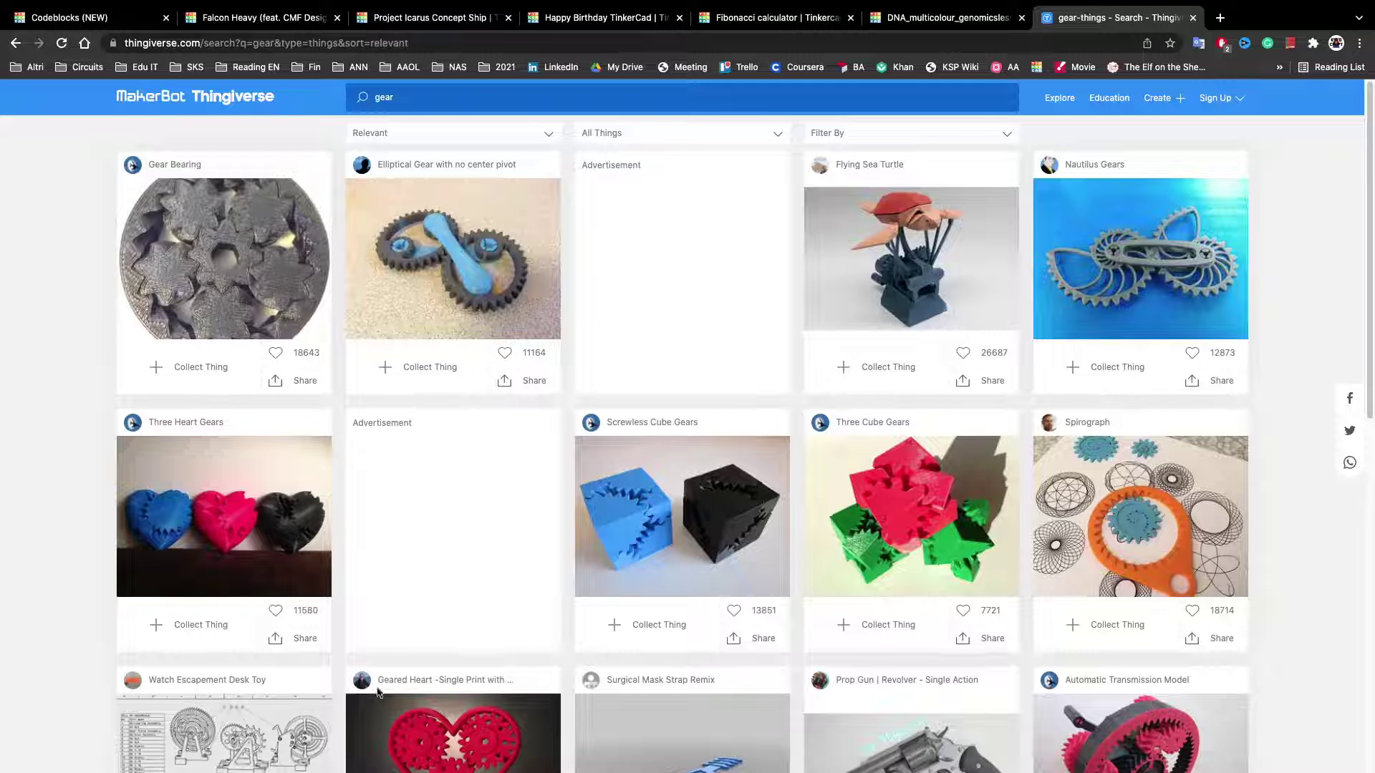
scroll(642, 679, "down", 4)
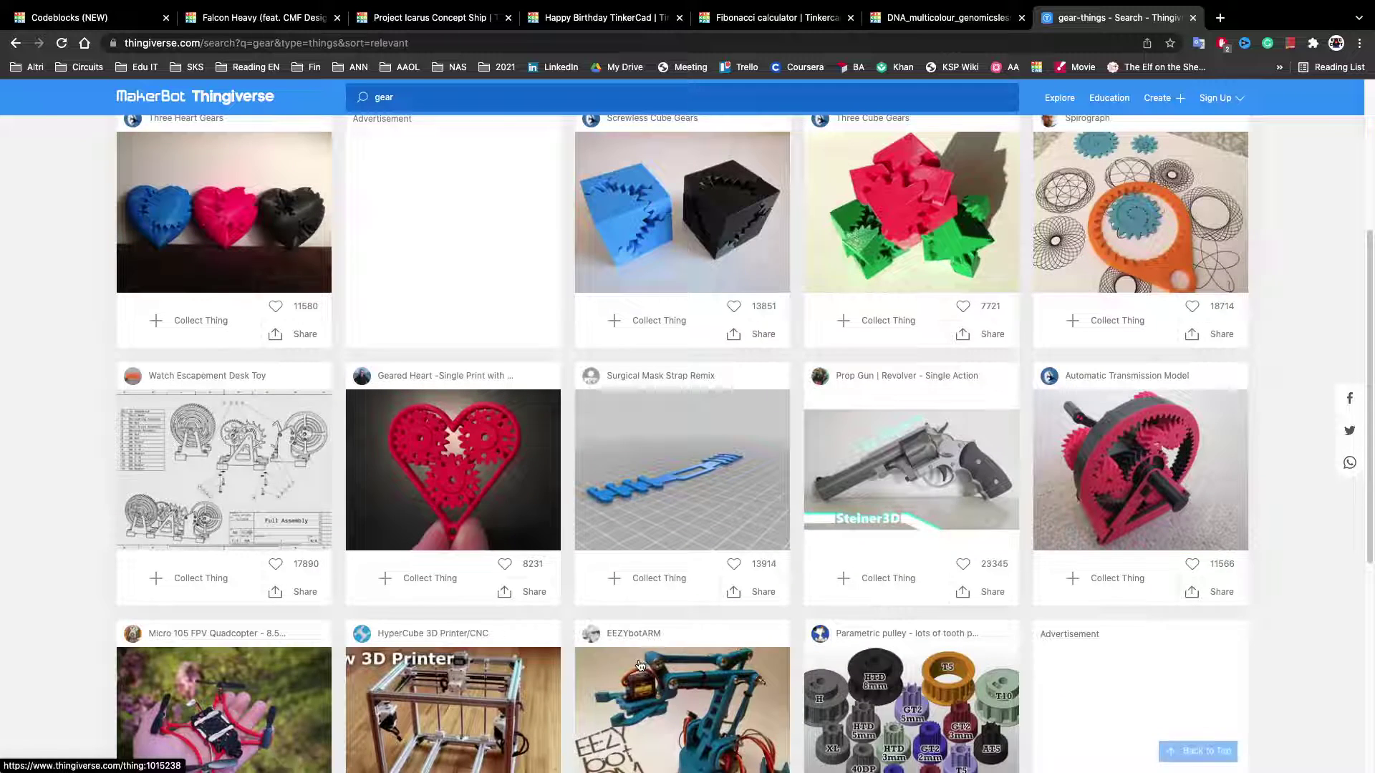
scroll(641, 666, "up", 4)
left_click(473, 138)
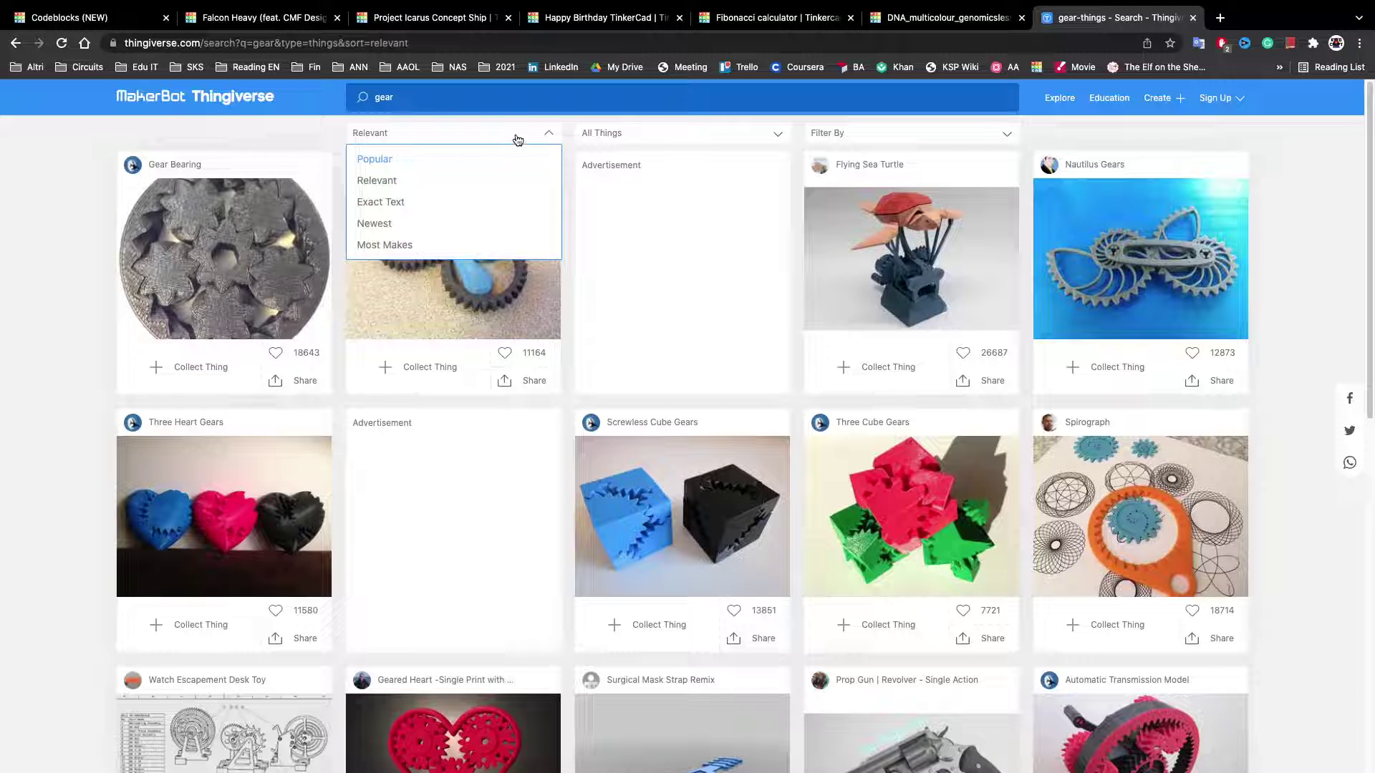
Step: Return to the Thingiverse home page and filter to the 3D Printing Tests category
left_click(521, 136)
left_click(502, 142)
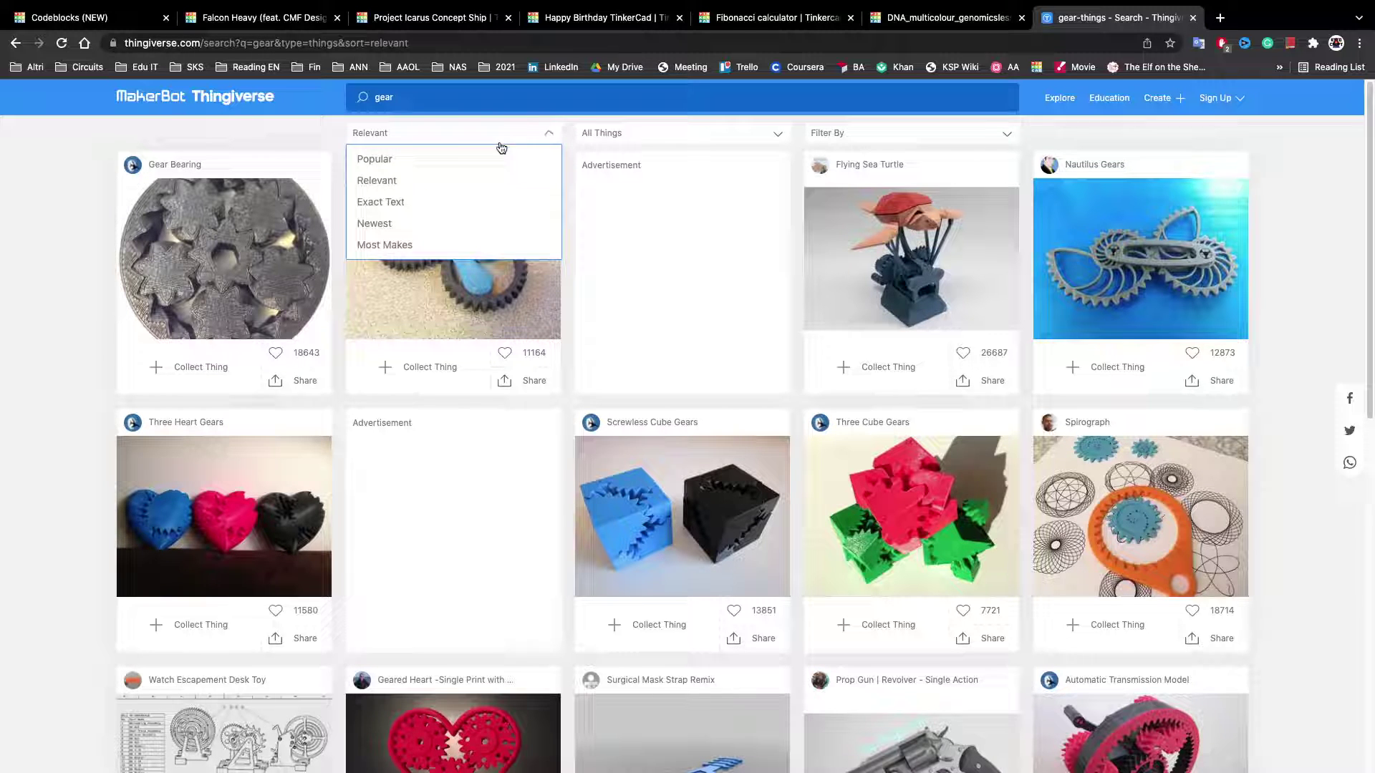
left_click(250, 98)
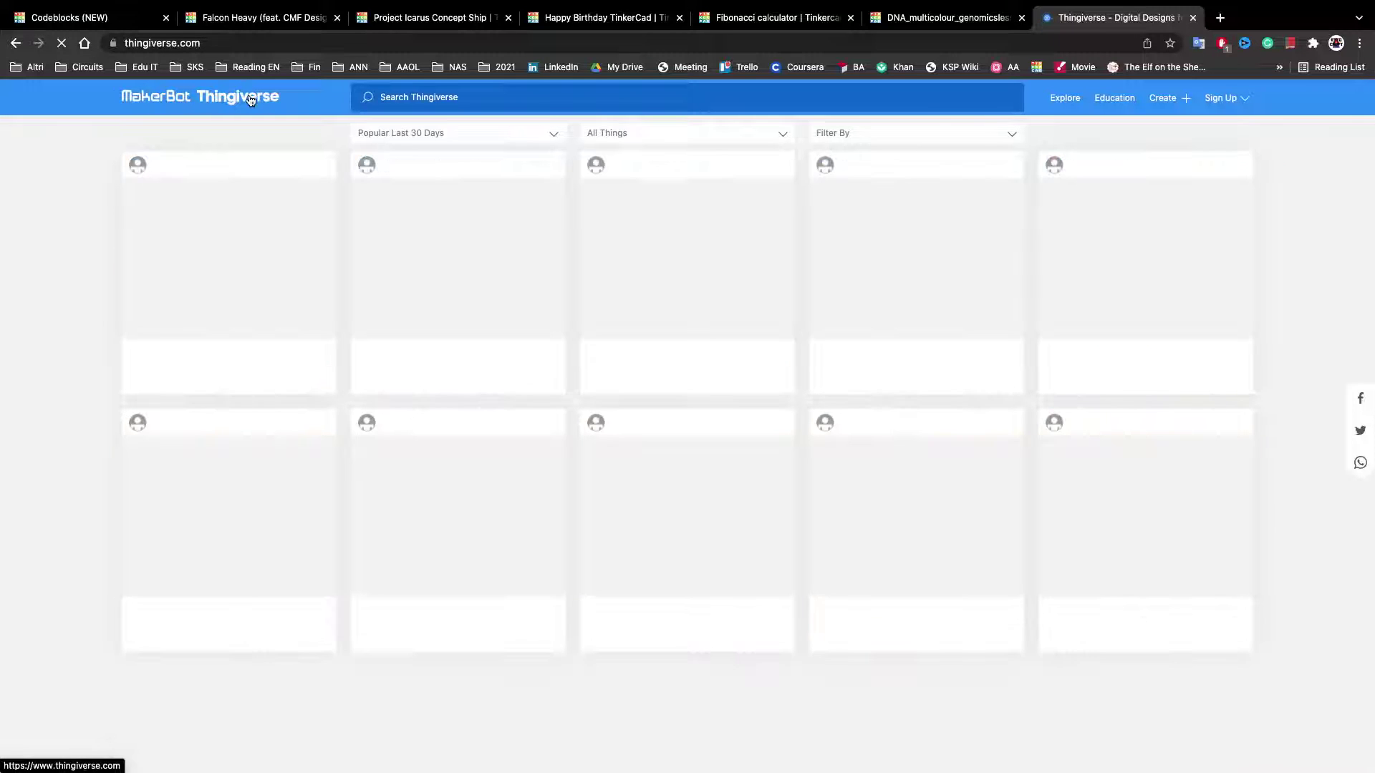
left_click(583, 136)
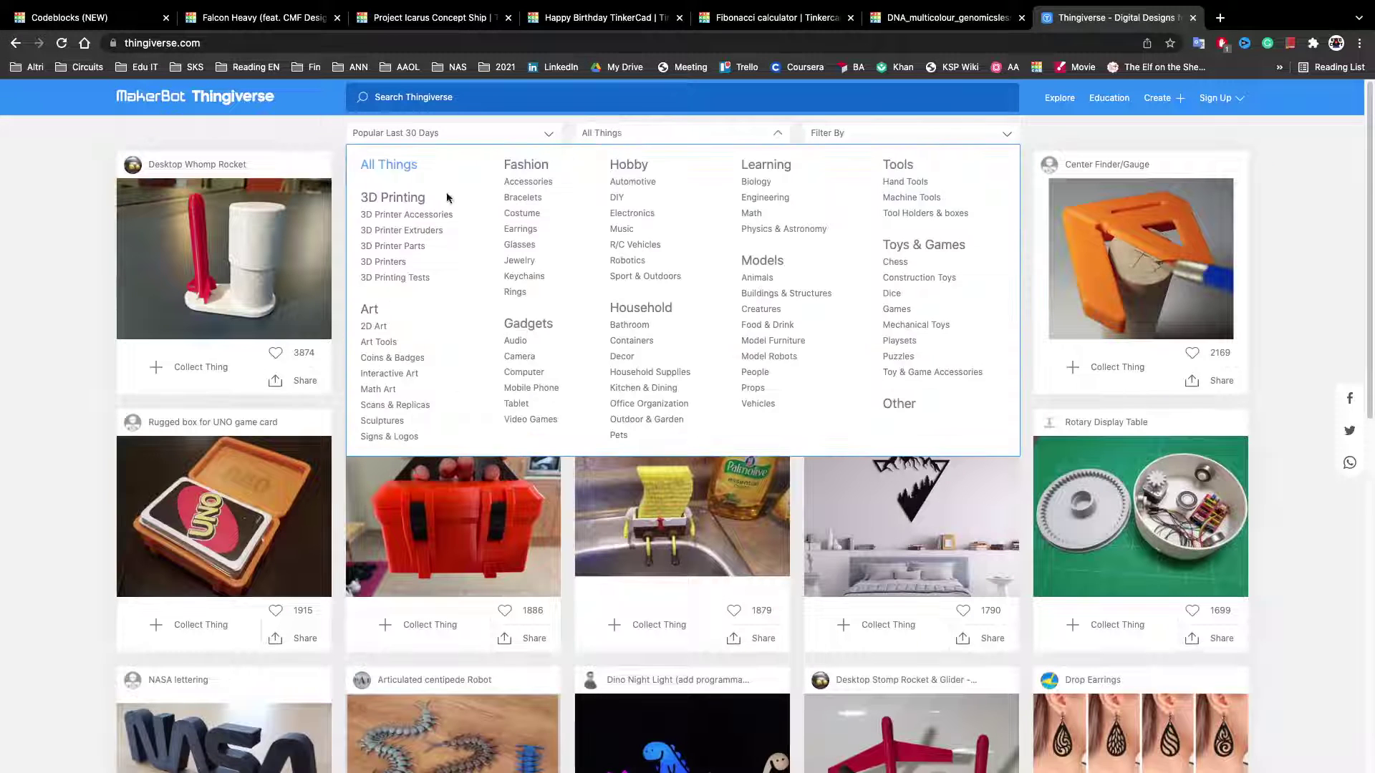
left_click(431, 279)
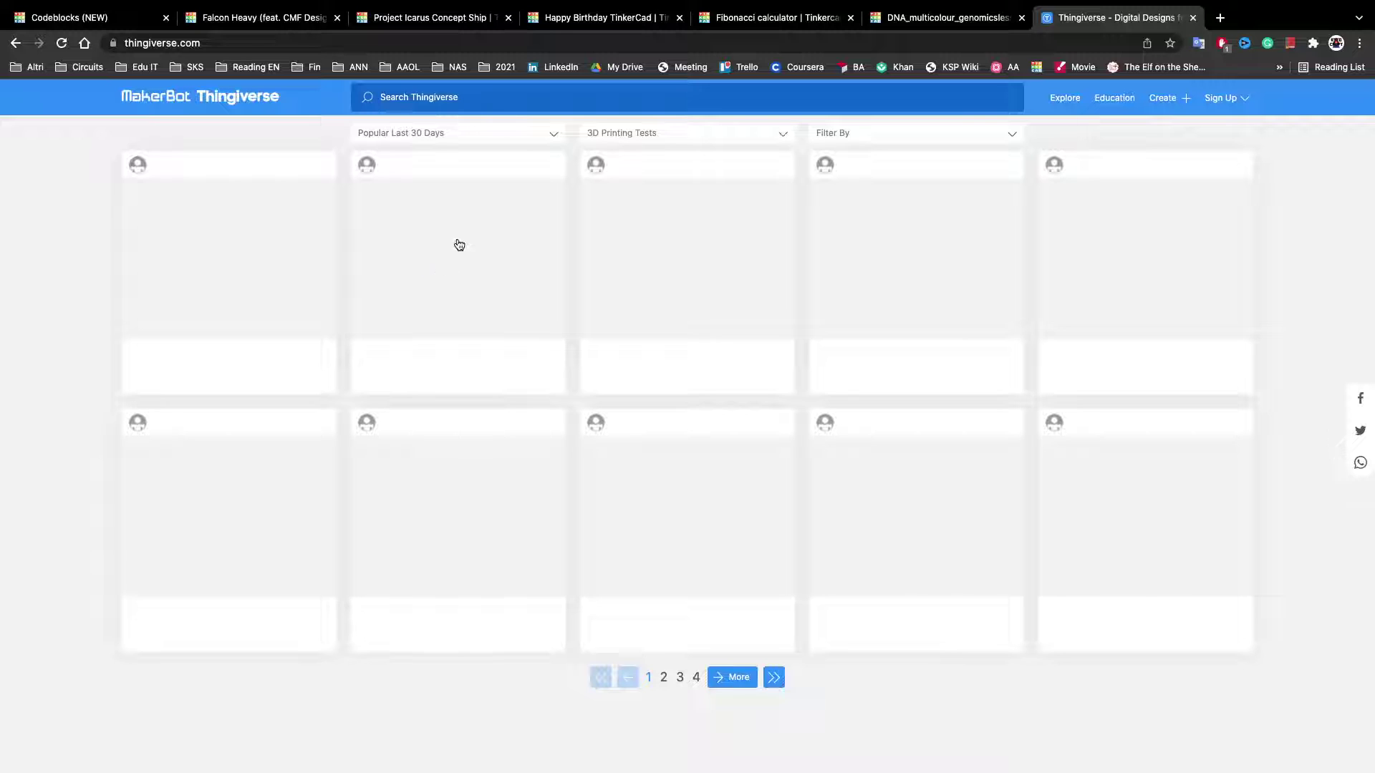
scroll(494, 239, "down", 5)
scroll(613, 289, "down", 6)
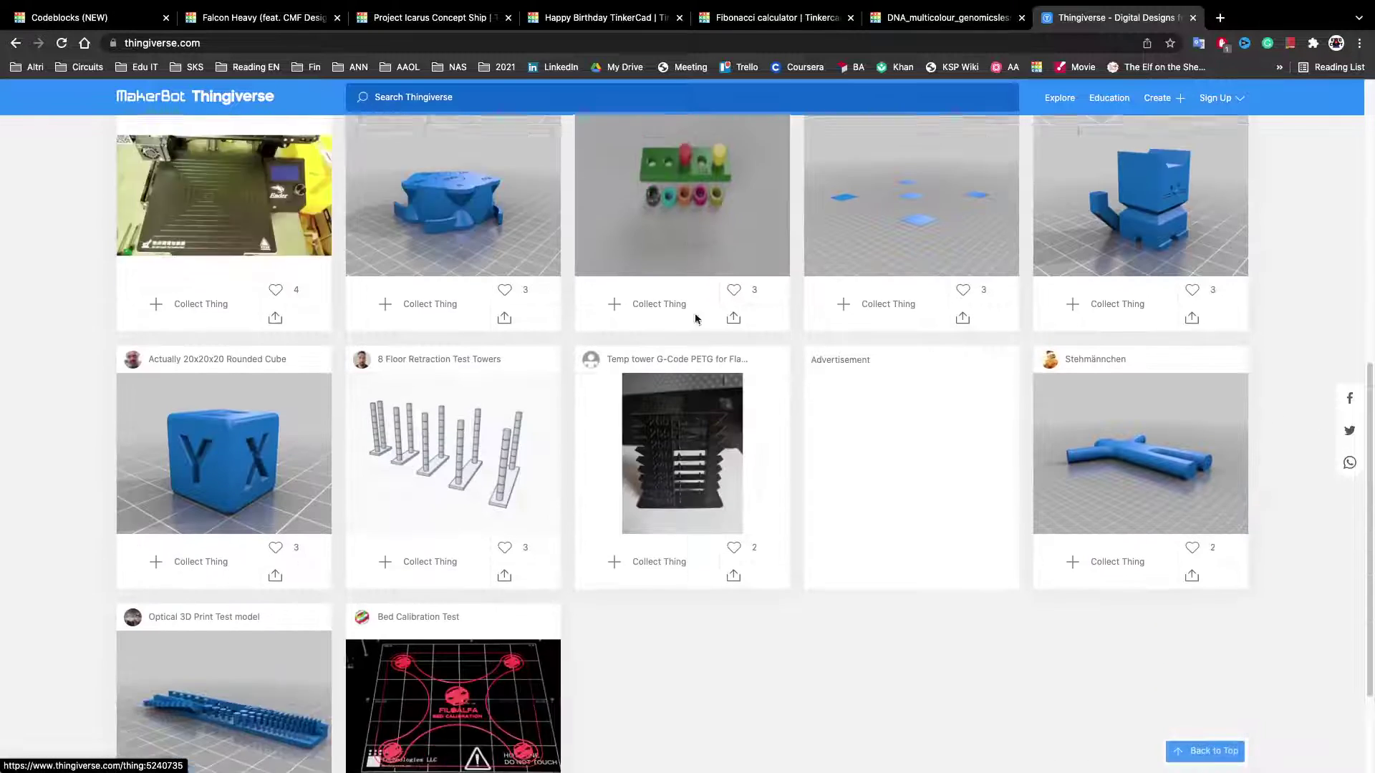
scroll(831, 527, "up", 11)
Step: Sort the tests by Popular Last 7 Days, then All Time, finishing on Popular This Year
left_click(508, 135)
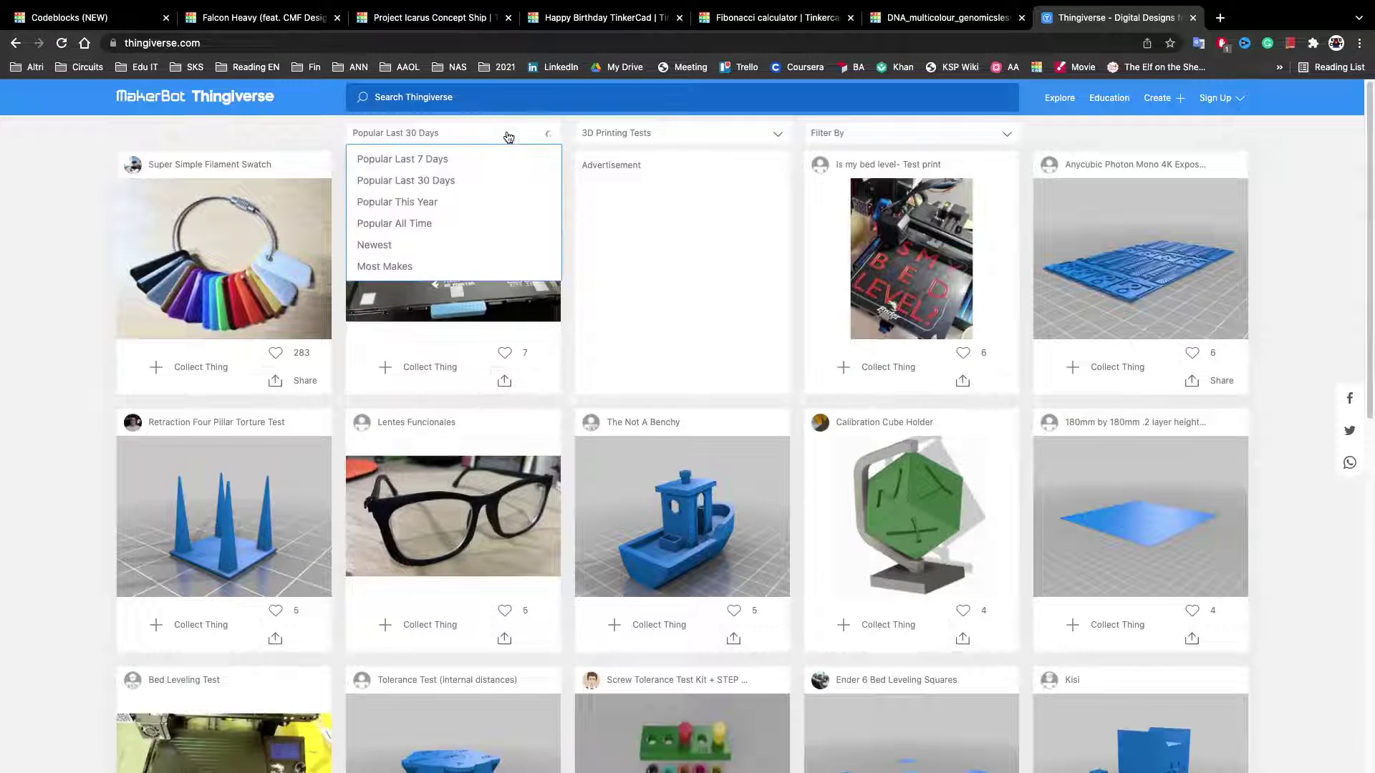
left_click(482, 160)
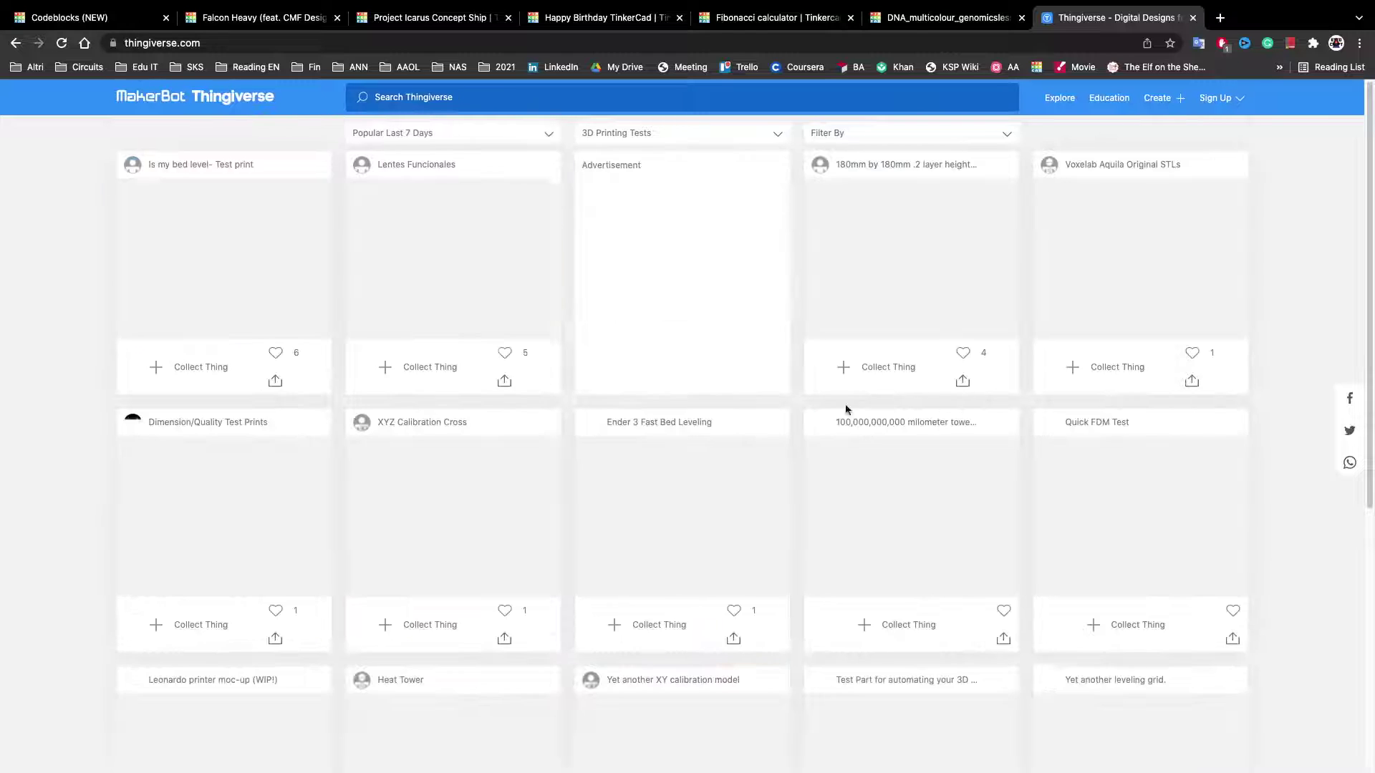
scroll(997, 285, "down", 6)
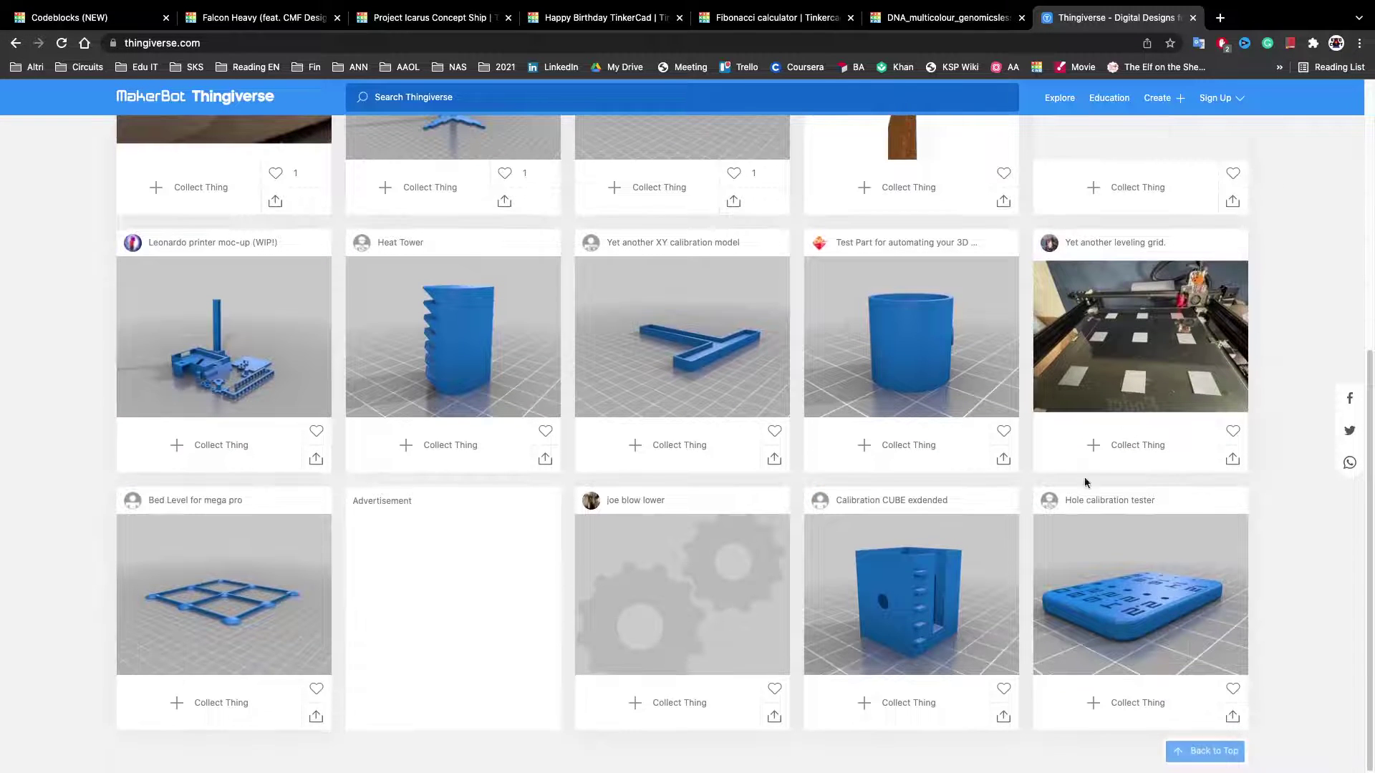
scroll(807, 378, "up", 6)
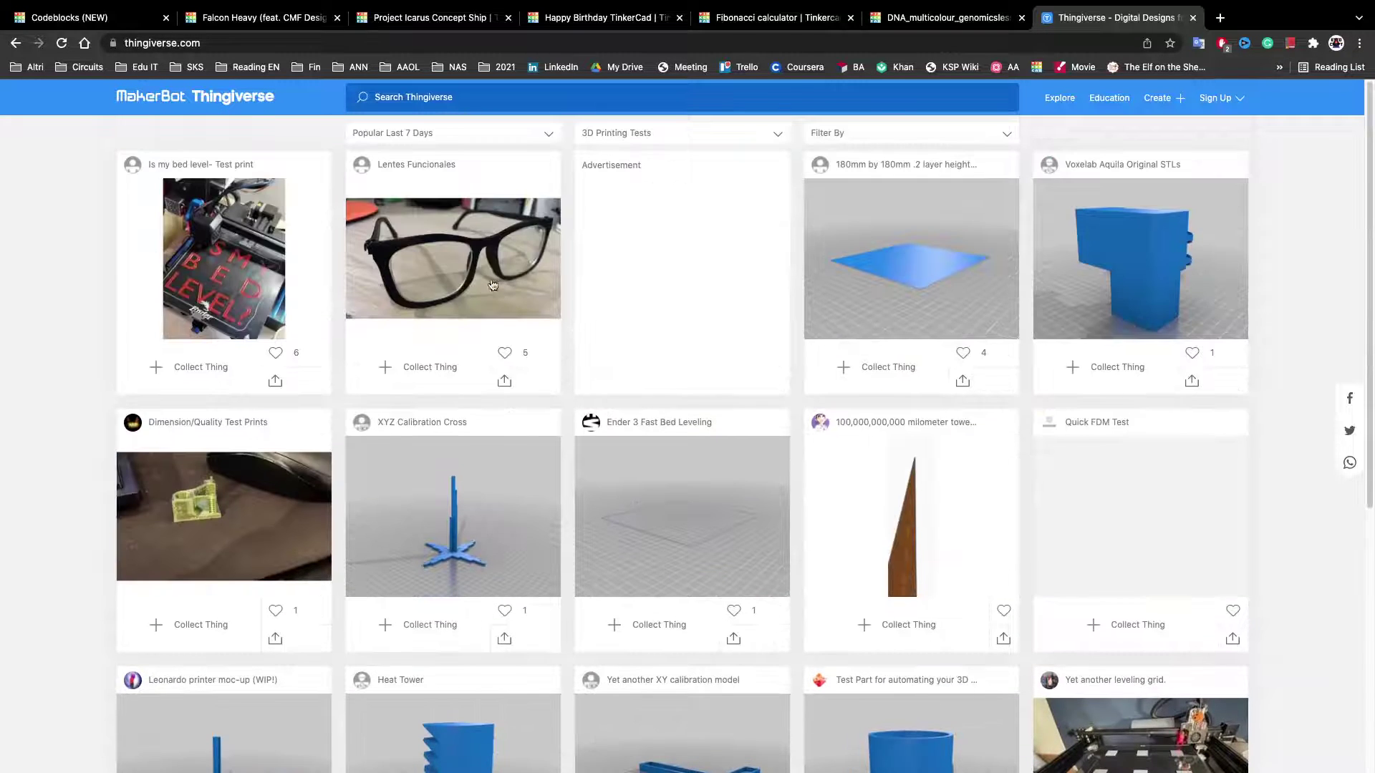
left_click(416, 134)
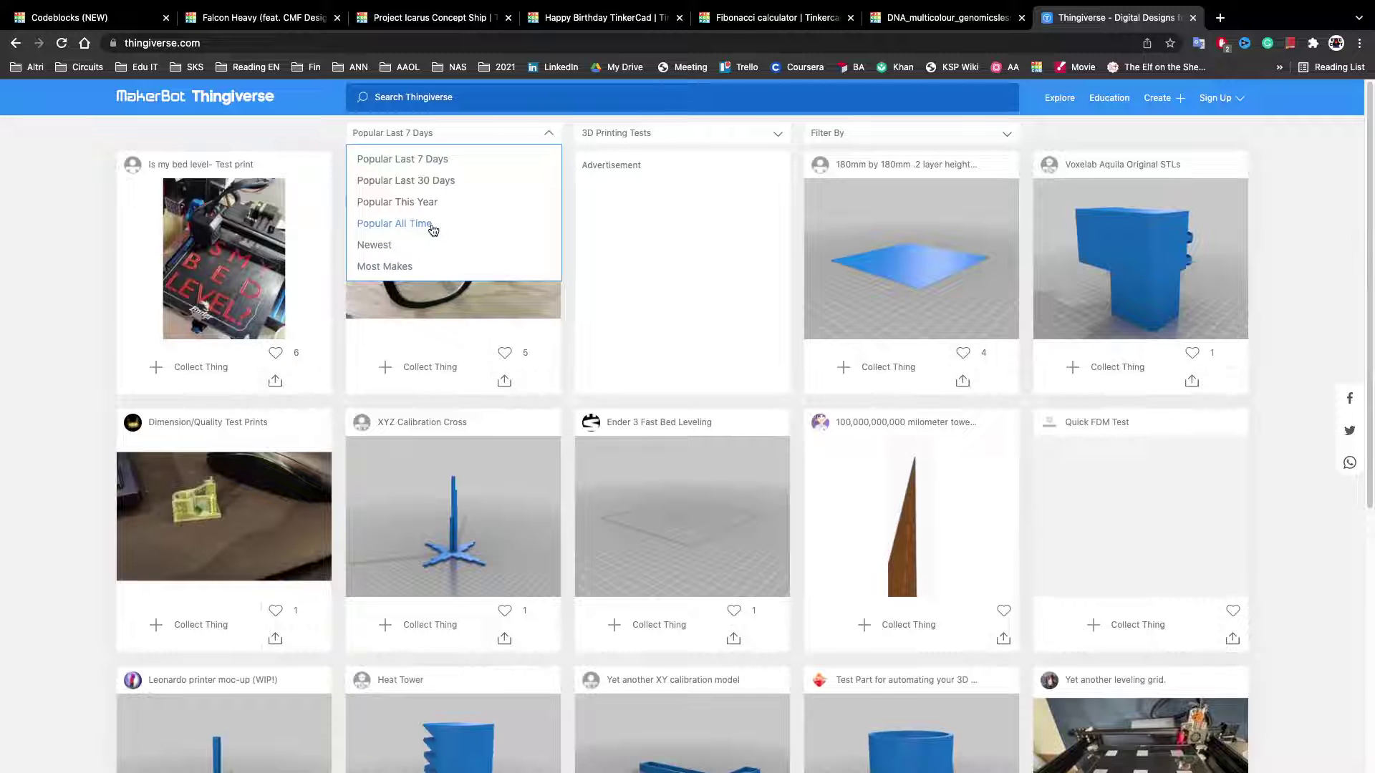
left_click(433, 224)
scroll(441, 186, "down", 3)
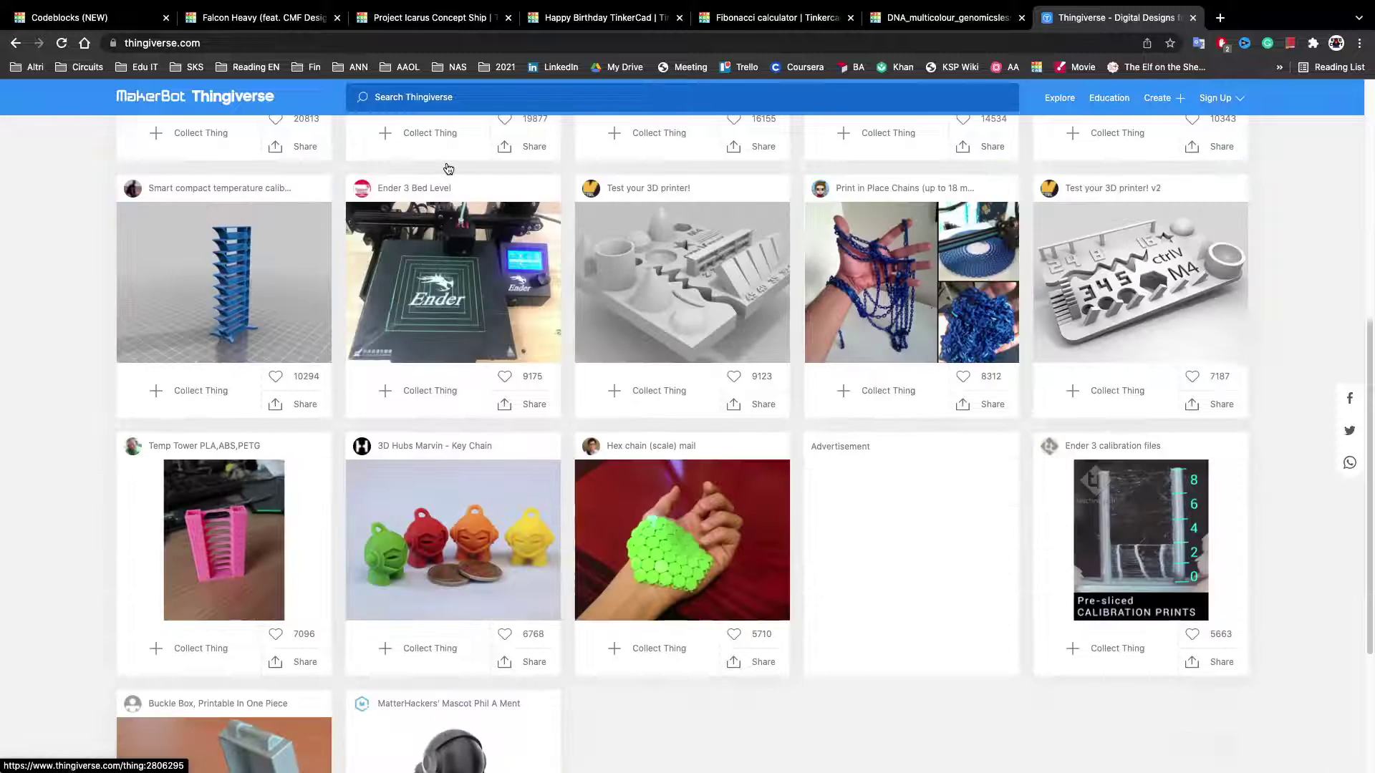
scroll(448, 169, "down", 3)
scroll(513, 148, "up", 10)
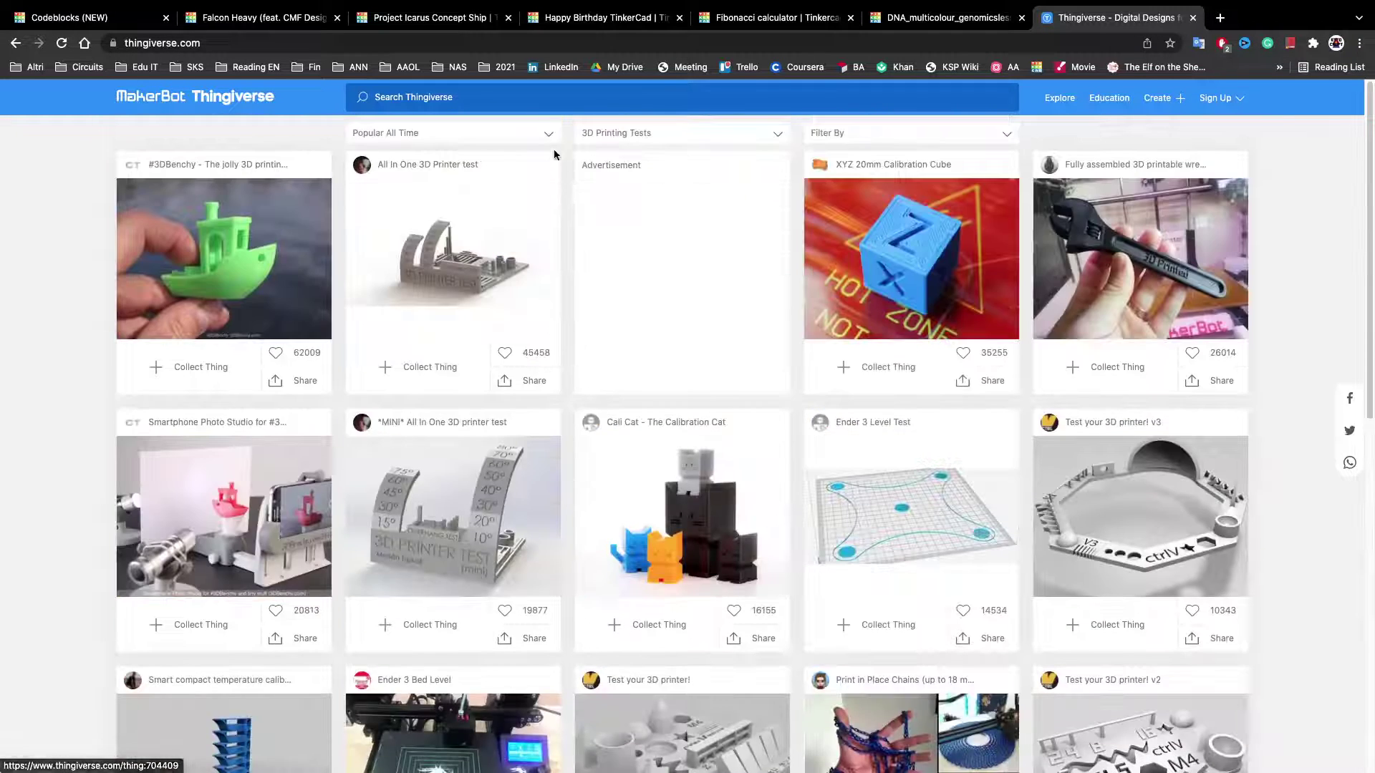
left_click(514, 137)
left_click(499, 205)
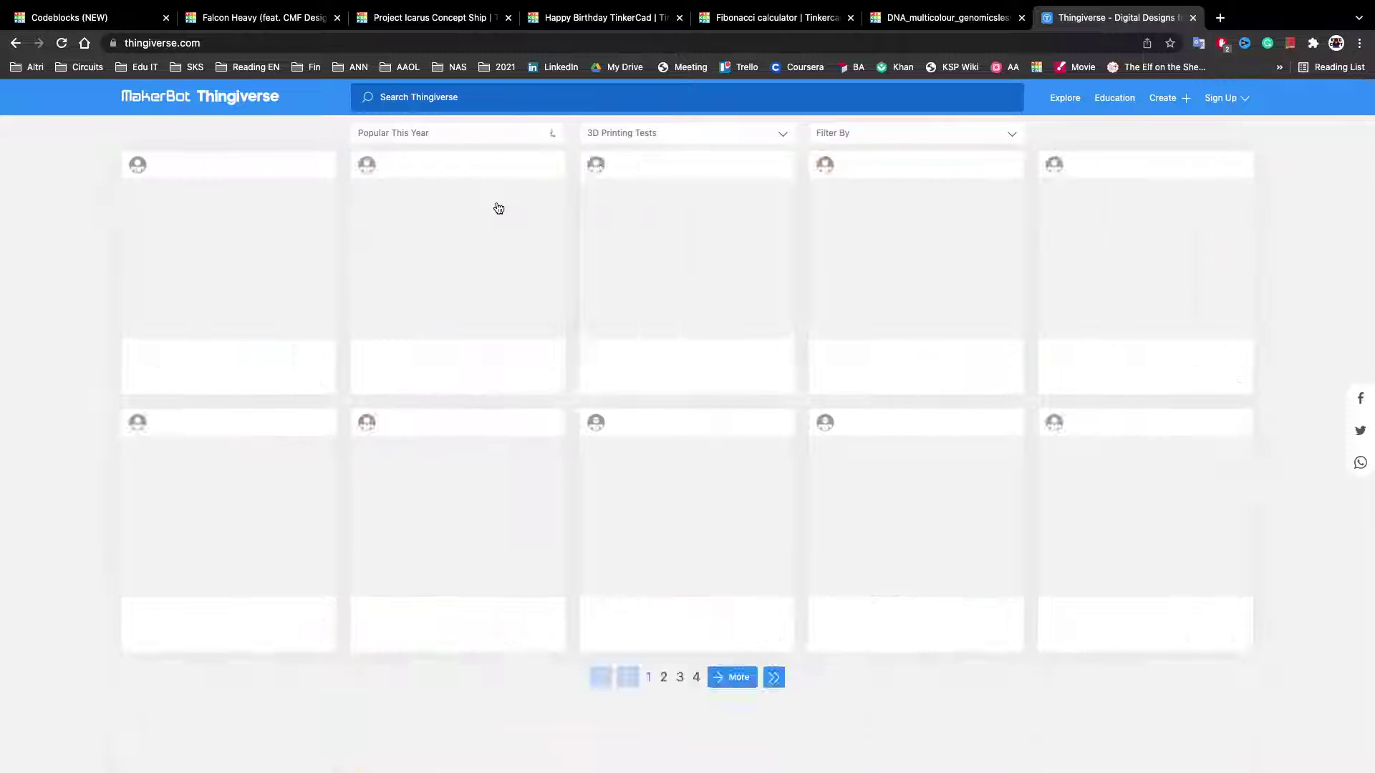
scroll(767, 281, "down", 9)
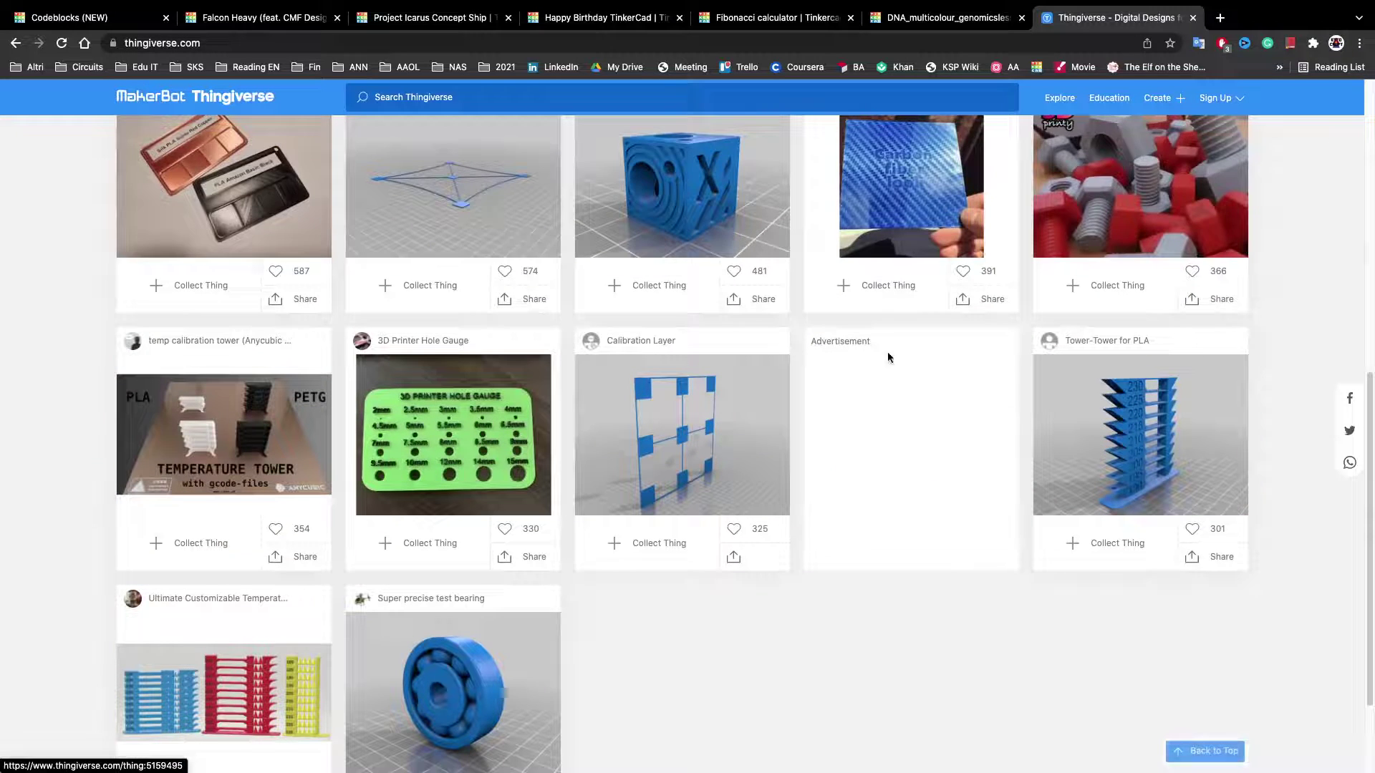
scroll(1002, 365, "down", 2)
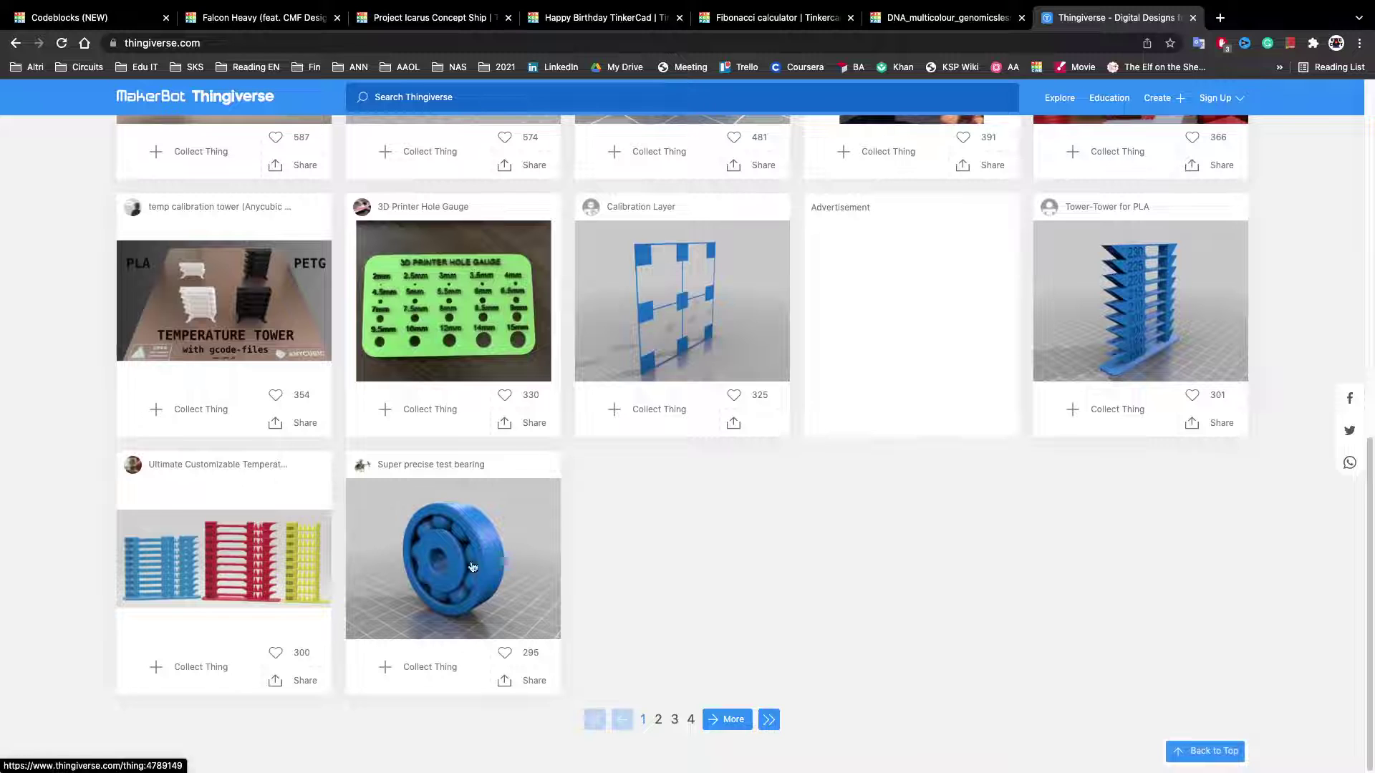
Step: Open the Super precise test bearing's Thing Files, listing Assembly_lager_v2.STL, bearing_for_test_v2.STL and Assem_v2.STEP
left_click(453, 575)
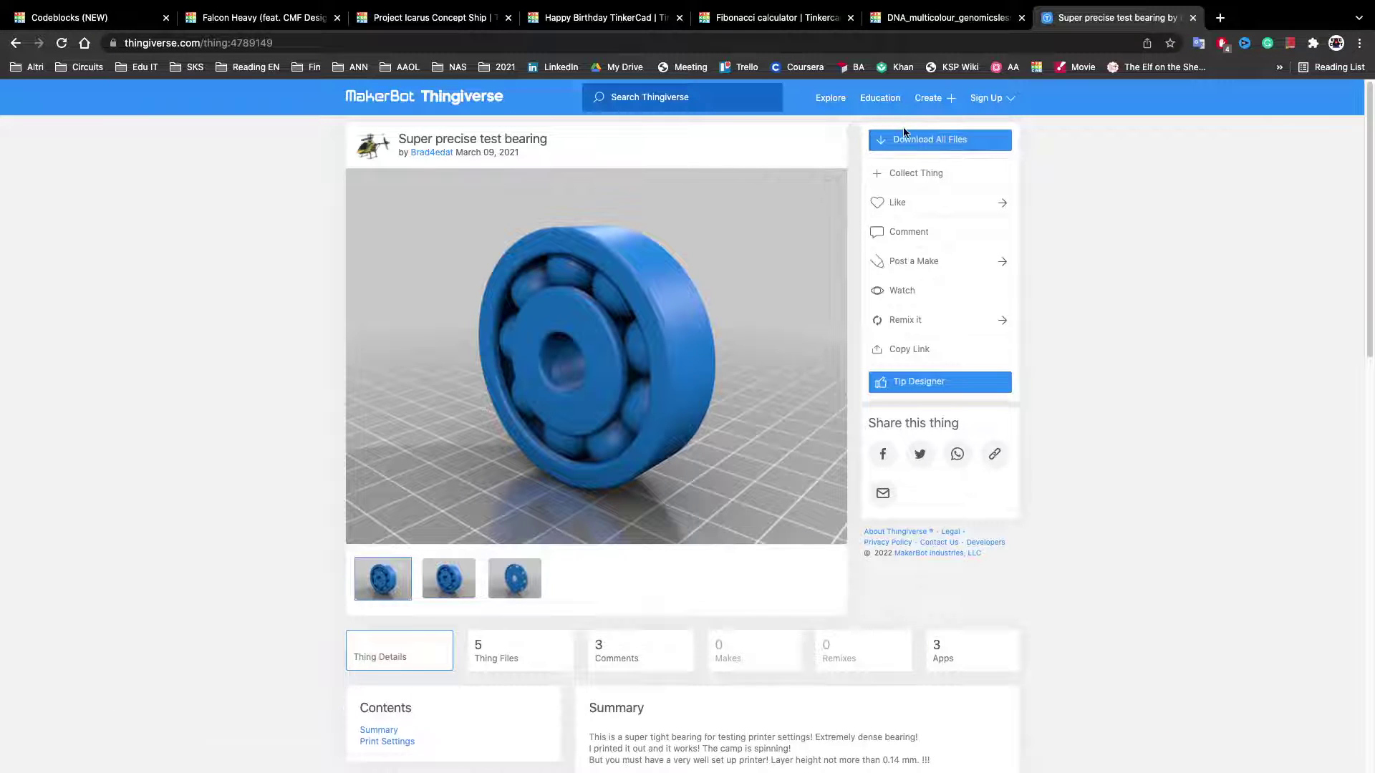
left_click(896, 139)
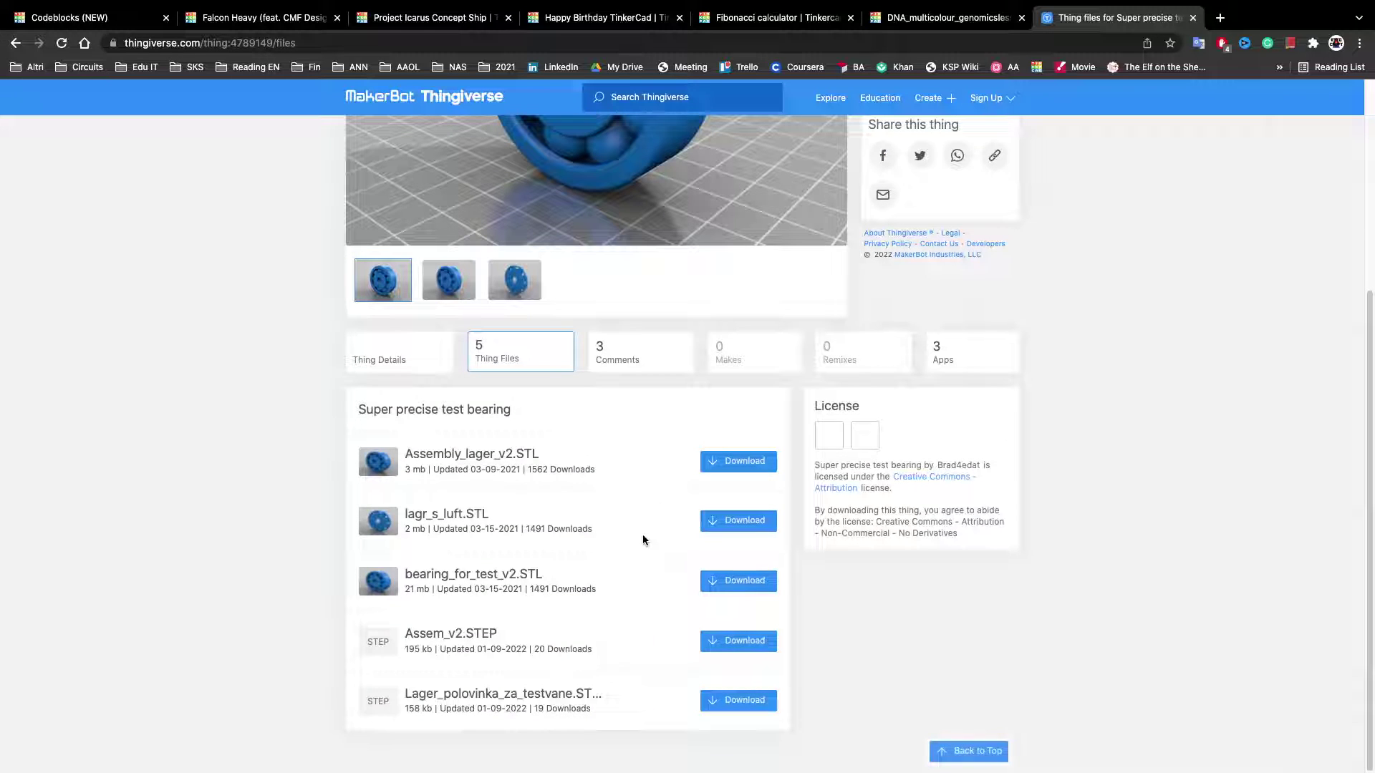
scroll(642, 536, "up", 5)
scroll(858, 411, "down", 2)
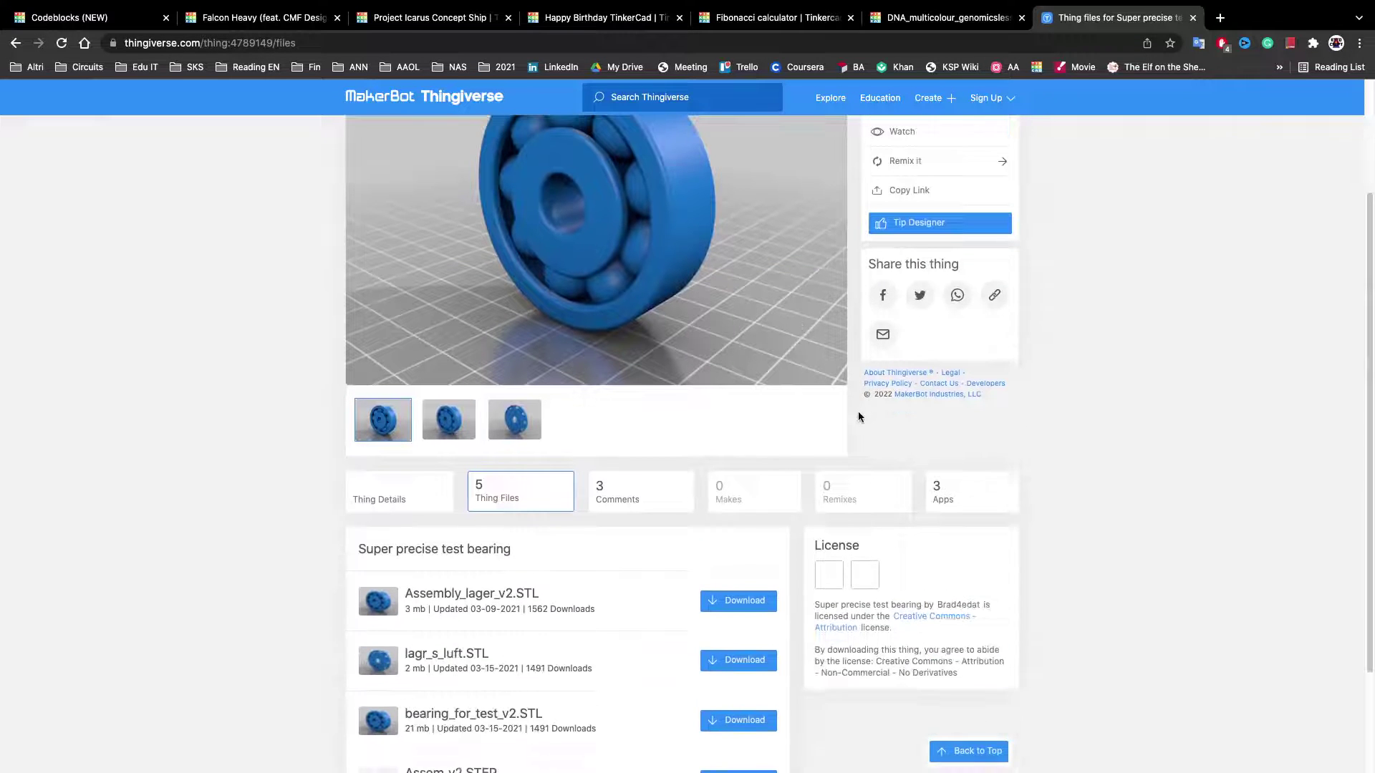
scroll(830, 357, "up", 2)
scroll(823, 365, "down", 5)
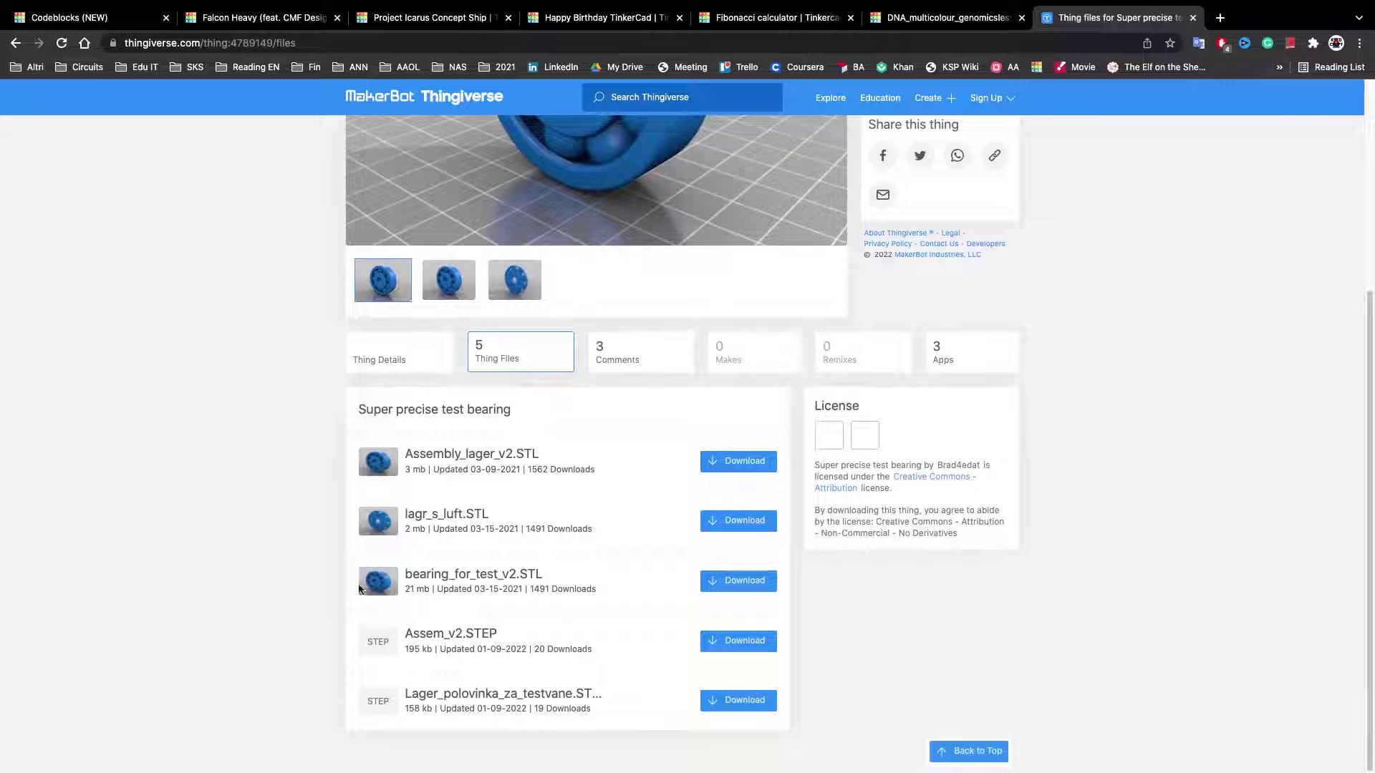
scroll(960, 184, "up", 4)
scroll(452, 462, "down", 4)
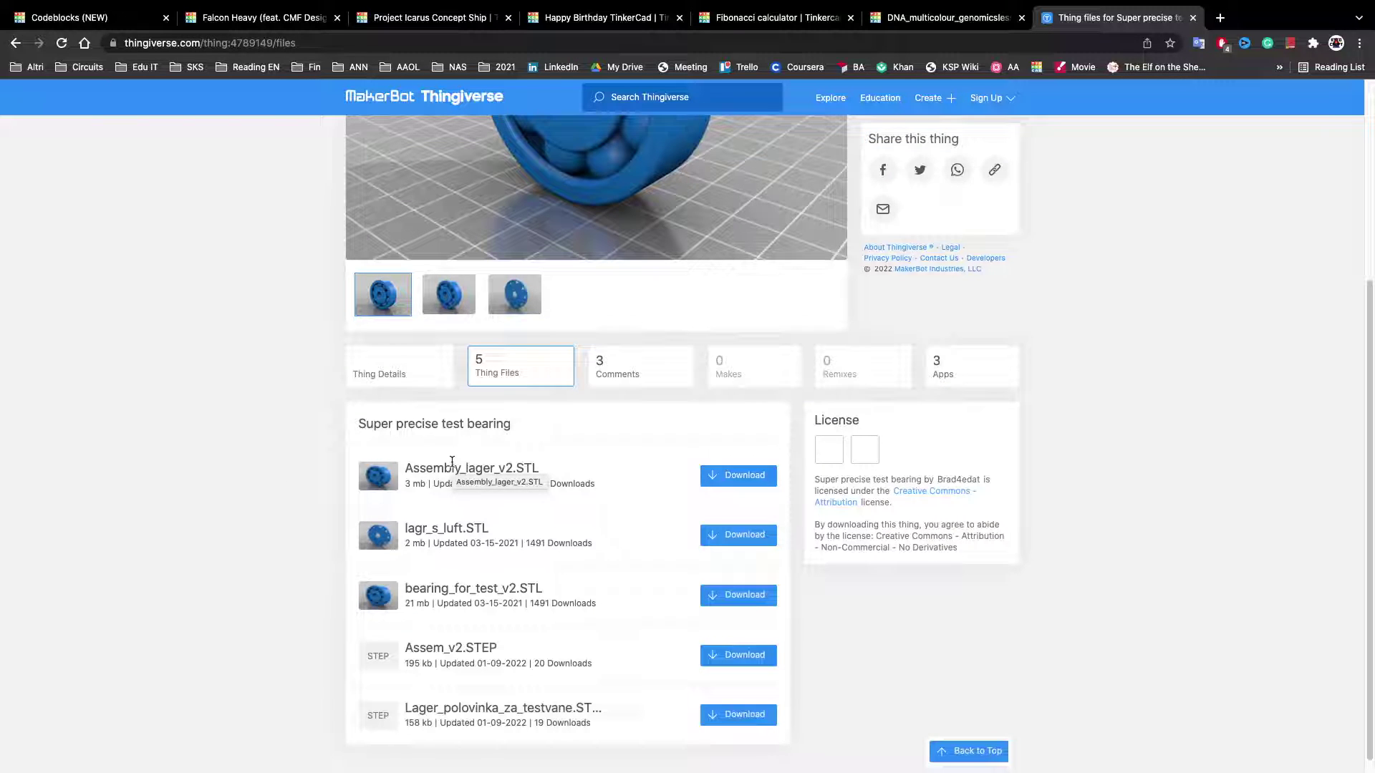
Step: View the bearing's second picture, then its third showing the open cage
left_click(464, 296)
scroll(610, 318, "up", 3)
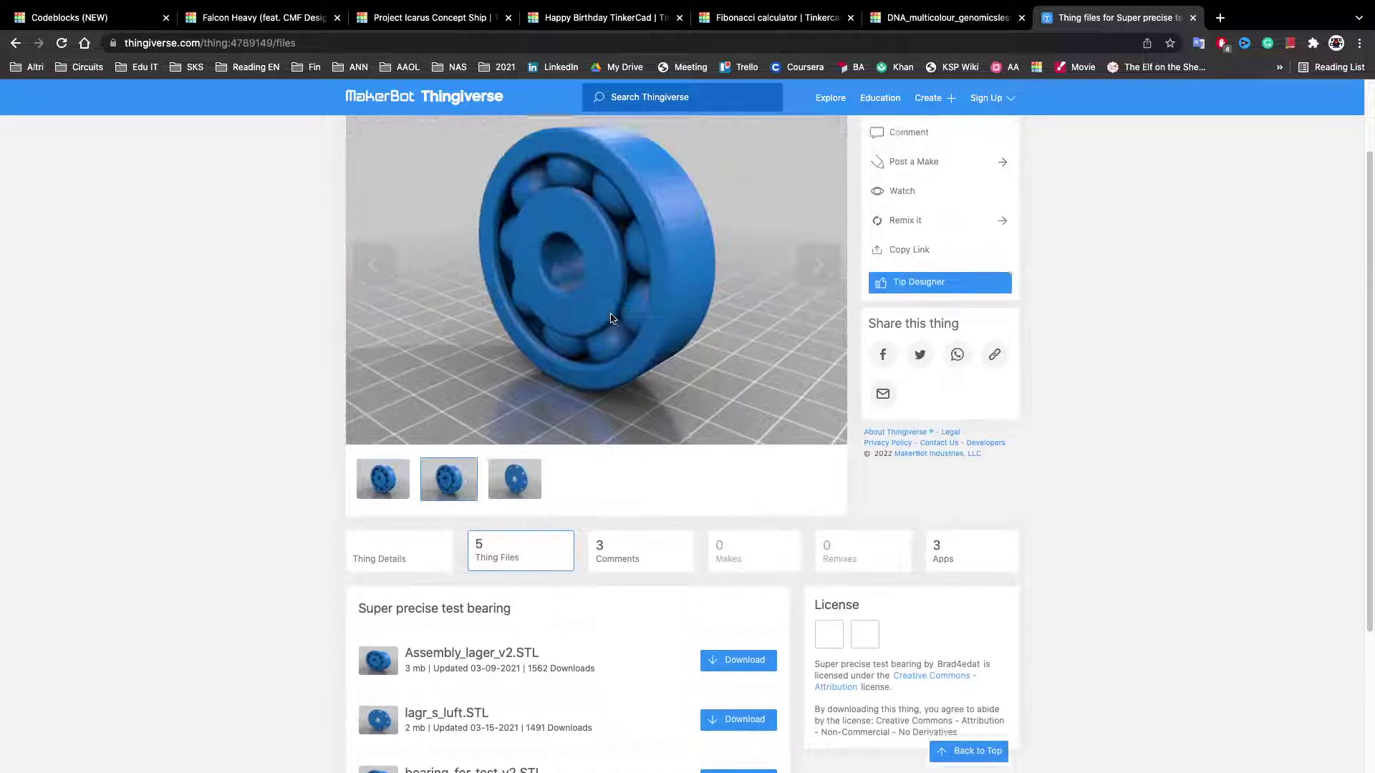
scroll(610, 318, "up", 1)
left_click(449, 506)
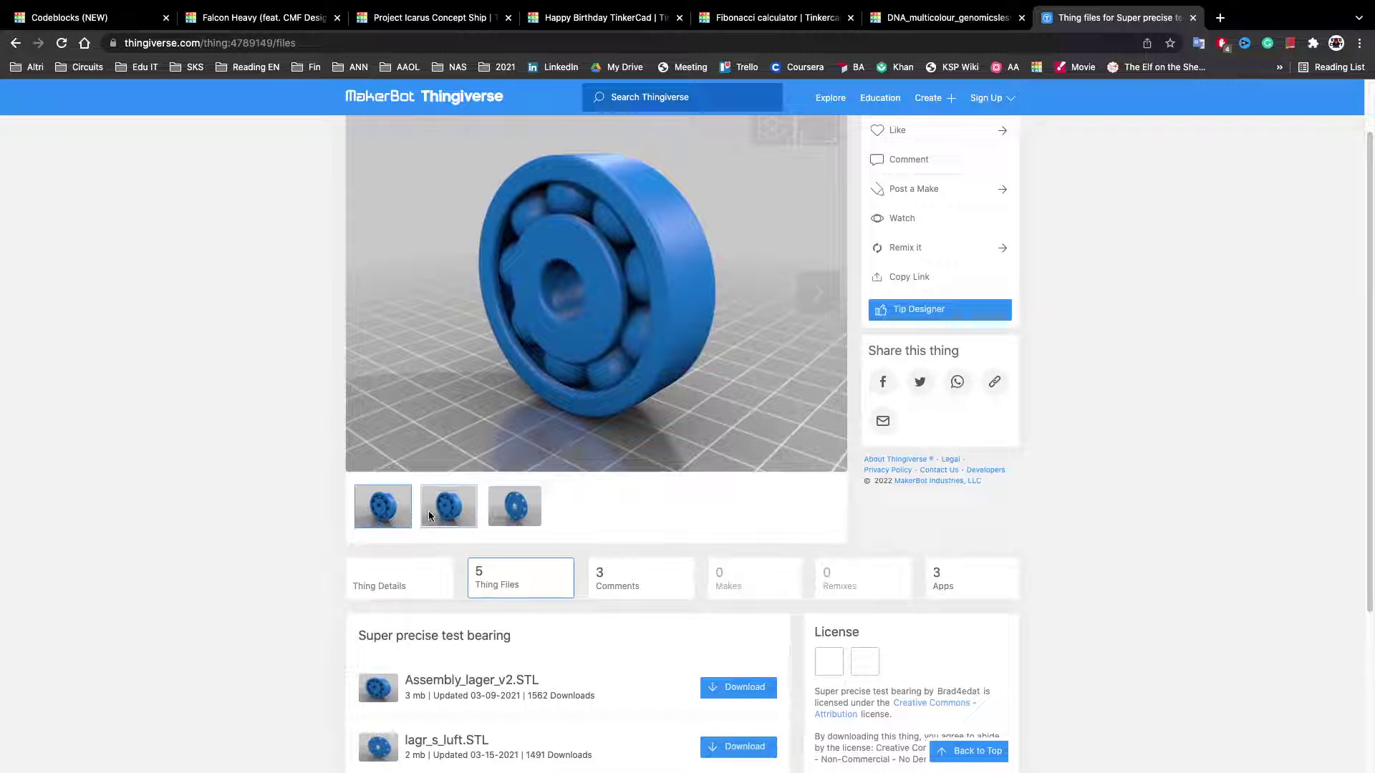
left_click(449, 506)
left_click(505, 509)
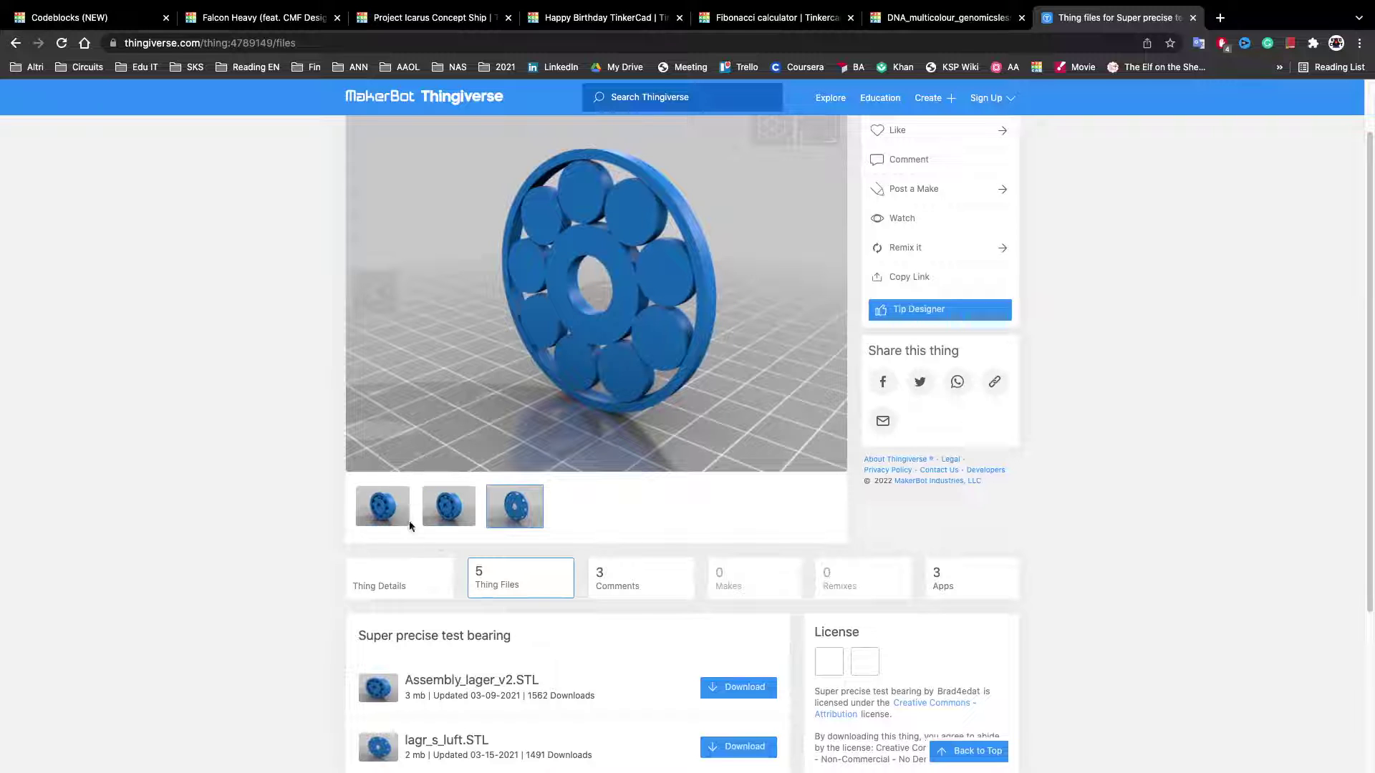
scroll(441, 528, "down", 3)
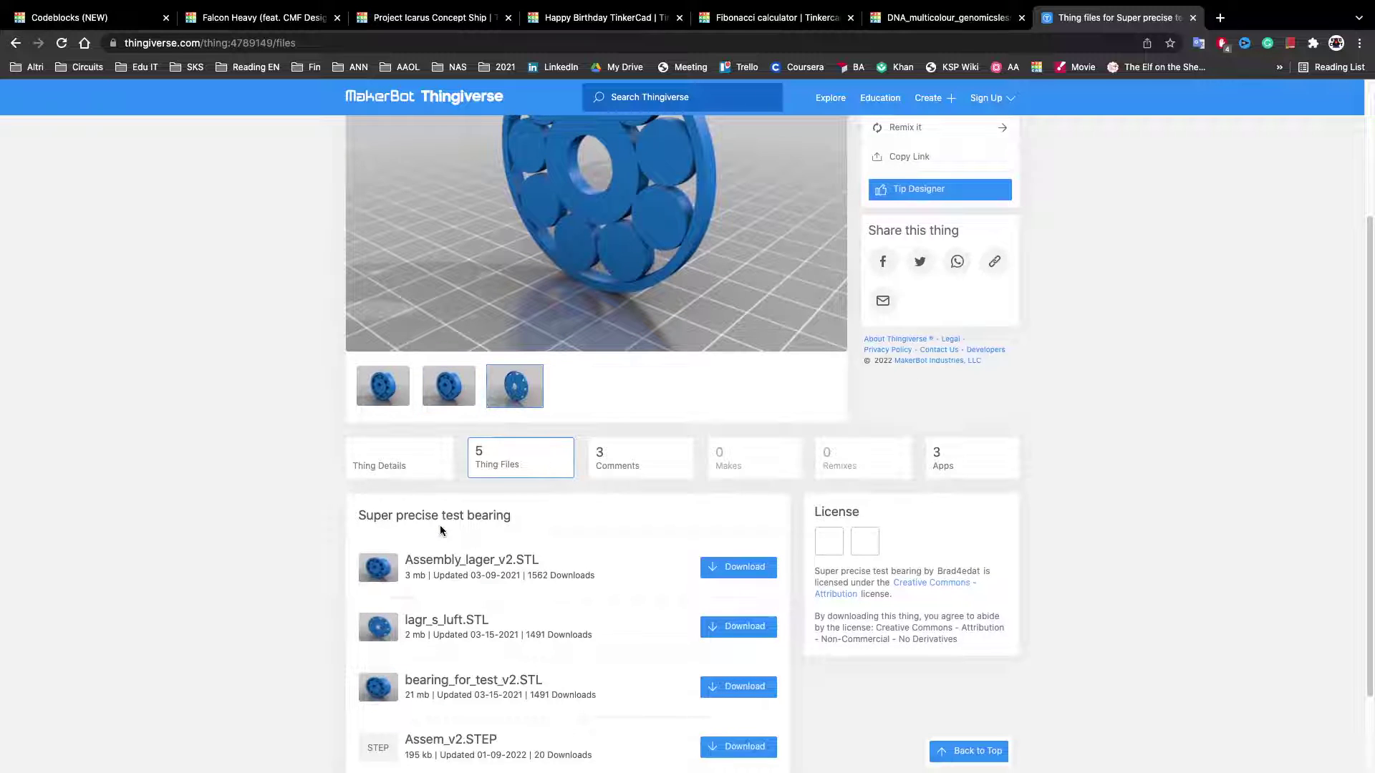
scroll(440, 528, "up", 4)
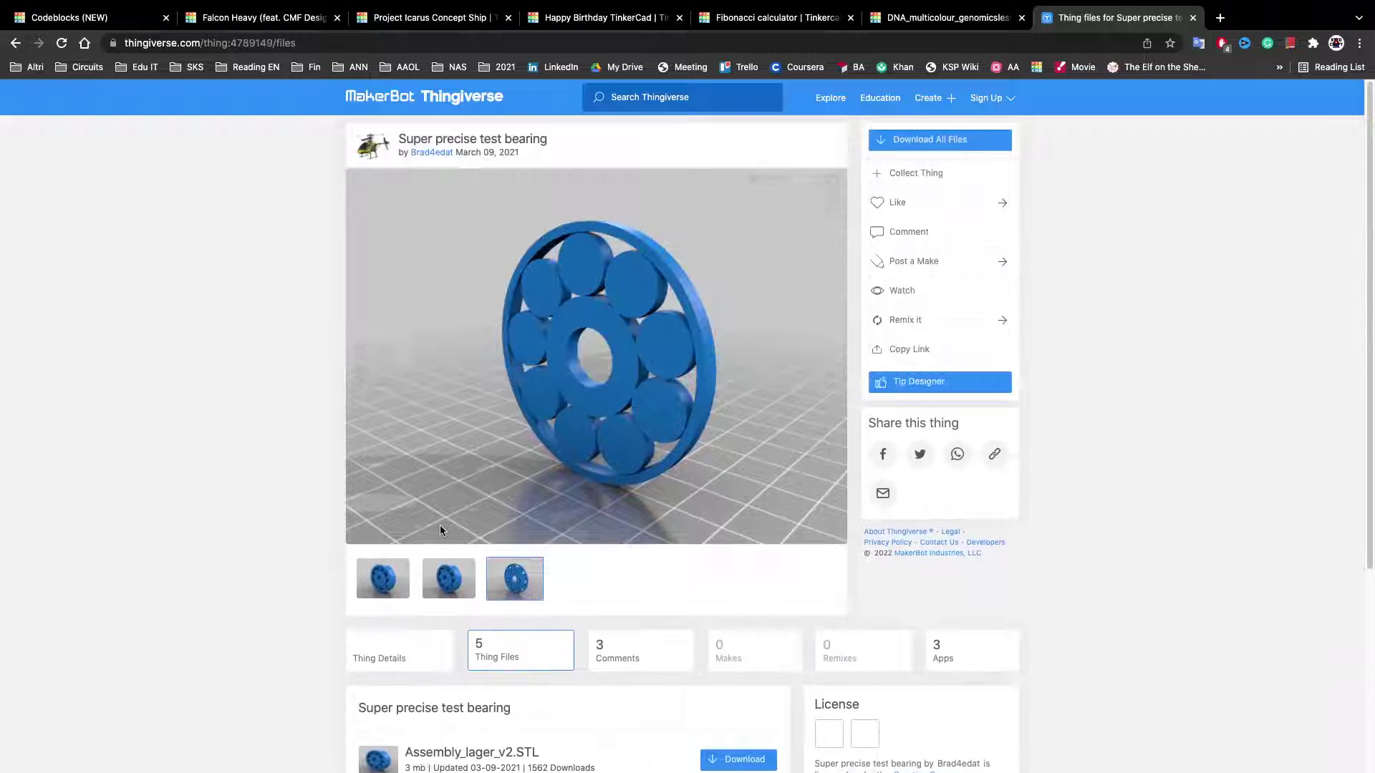